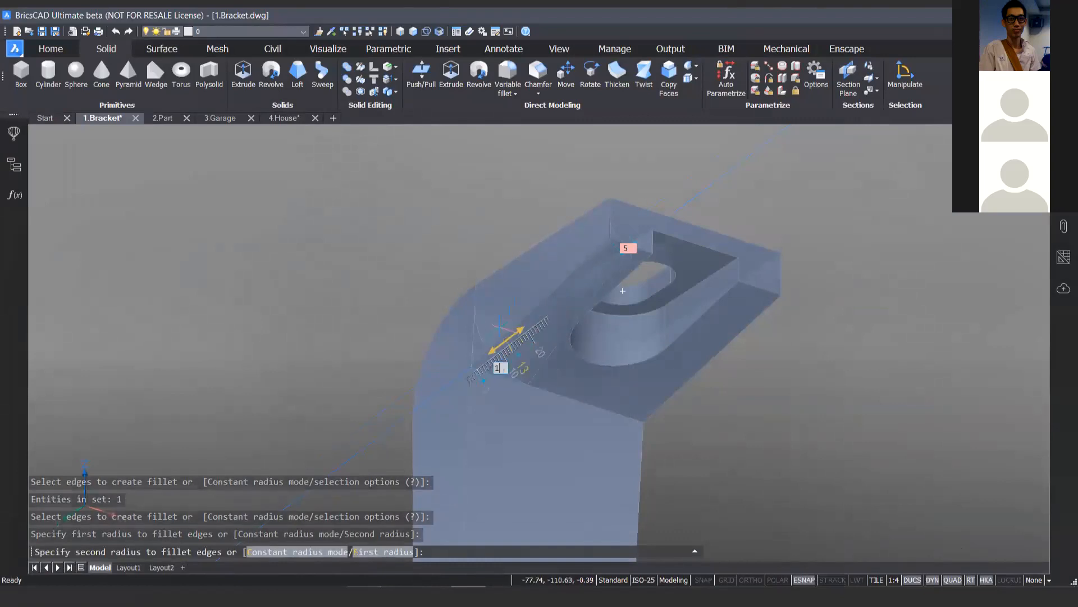
# Step: Finish the variable fillet on the bracket's inner bend, and fillet its long vertical front edge with variable radii of 10 and 8
pyautogui.press('Return')
pyautogui.keyDown('shift'); pyautogui.moveTo(562, 315); pyautogui.dragTo(508, 303, button='middle'); pyautogui.keyUp('shift')
pyautogui.moveTo(523, 289)
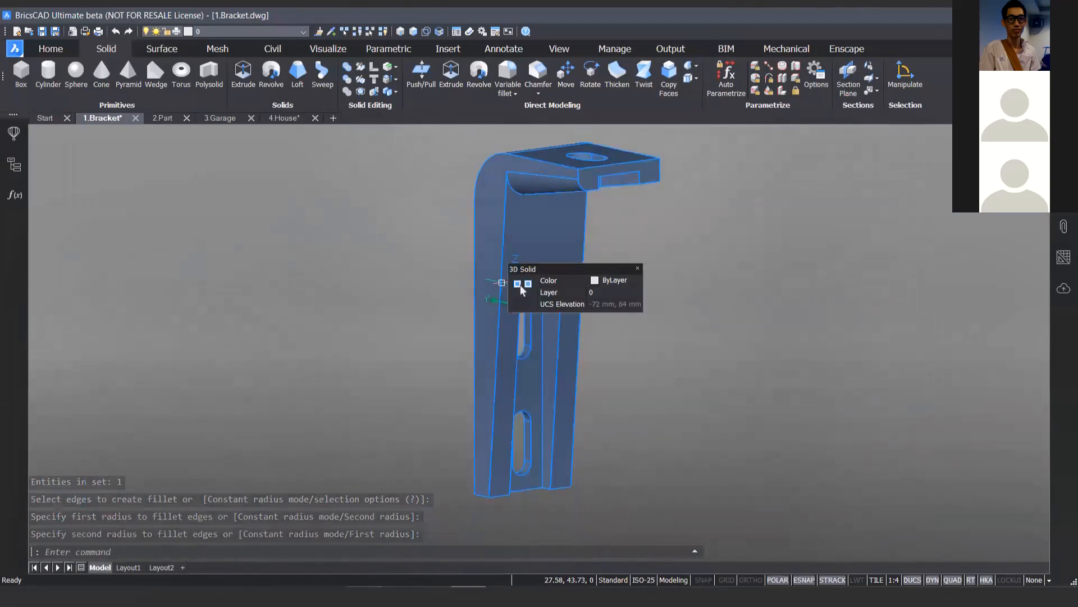
pyautogui.click(504, 72)
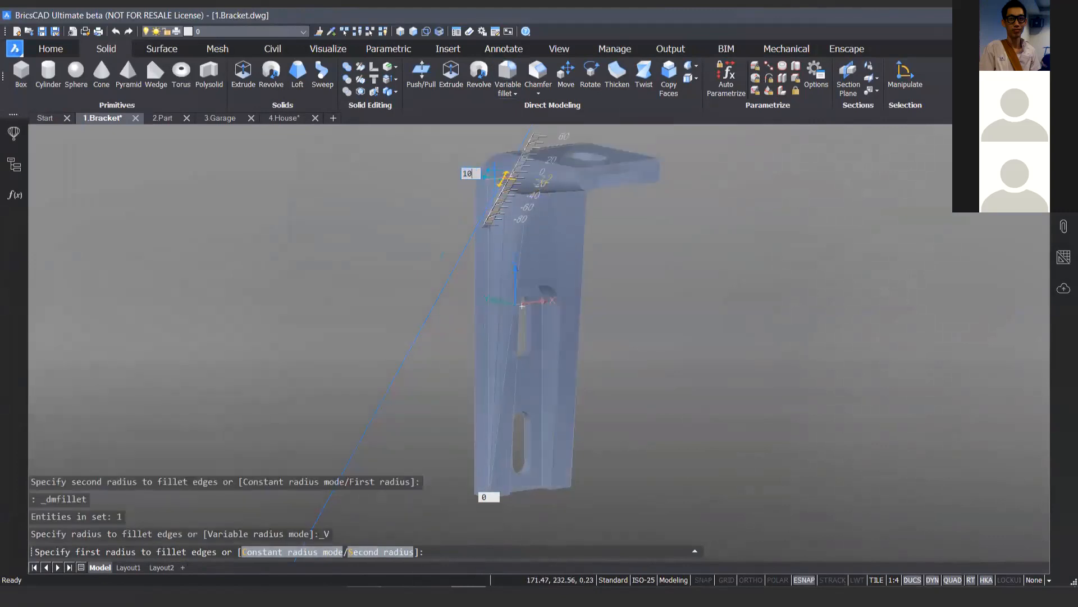
pyautogui.press('Return')
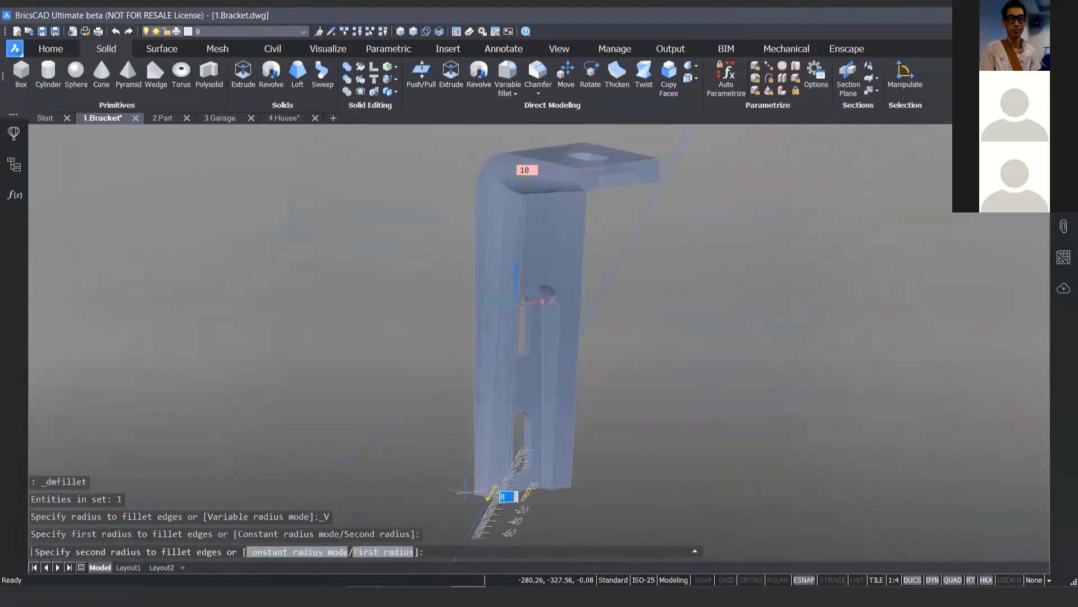
pyautogui.press('Return')
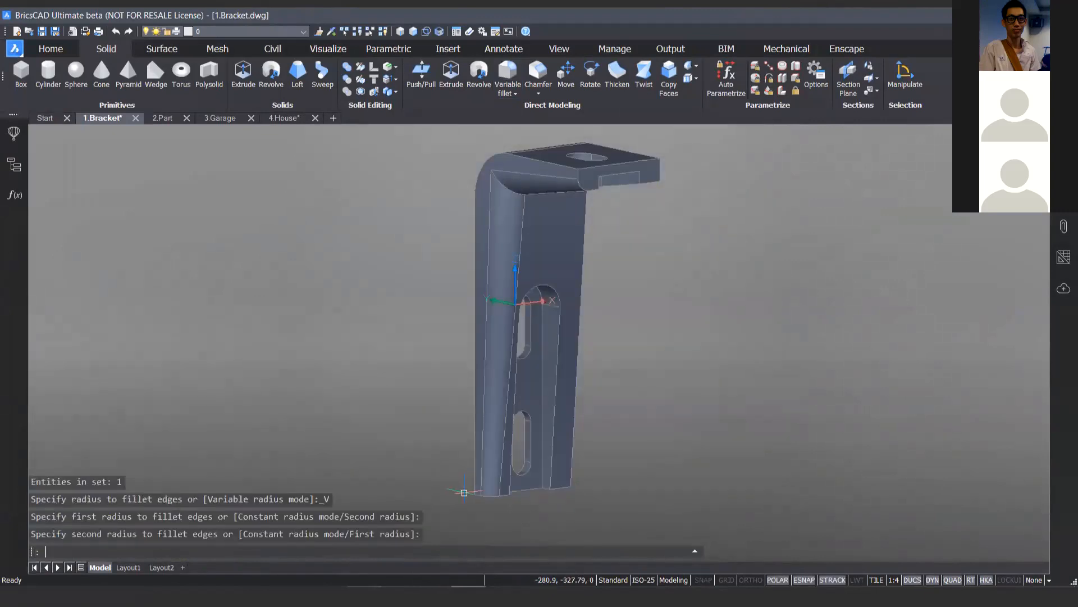
# Step: Fillet the bracket's inner bend edge, including its curved end, with a constant radius of 10
pyautogui.keyDown('shift'); pyautogui.moveTo(692, 478); pyautogui.dragTo(625, 319, button='middle'); pyautogui.keyUp('shift')
pyautogui.scroll(6, 567, 273)
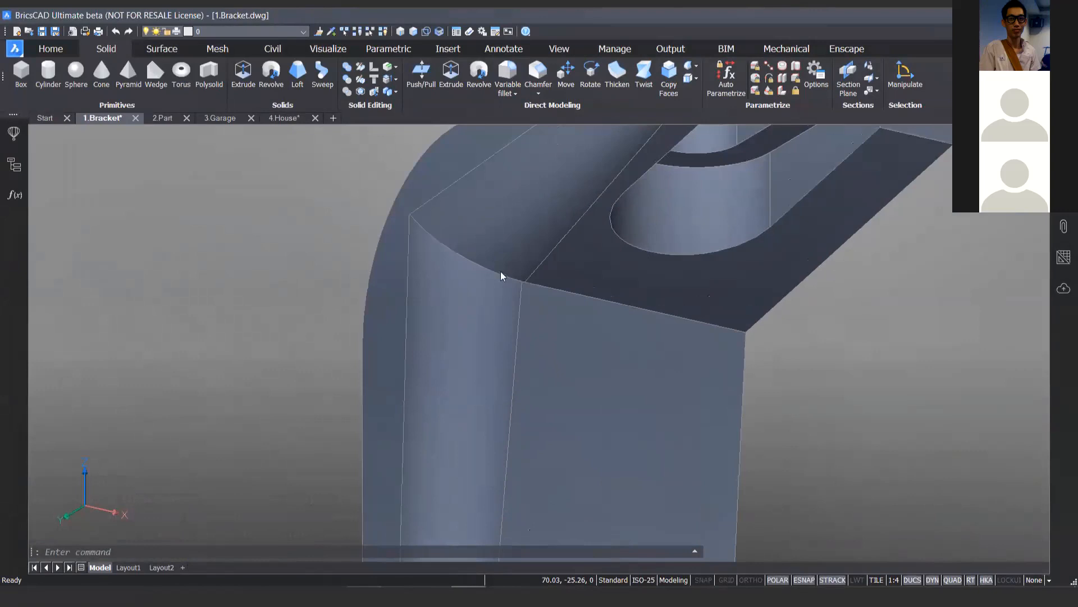
pyautogui.scroll(5, 512, 291)
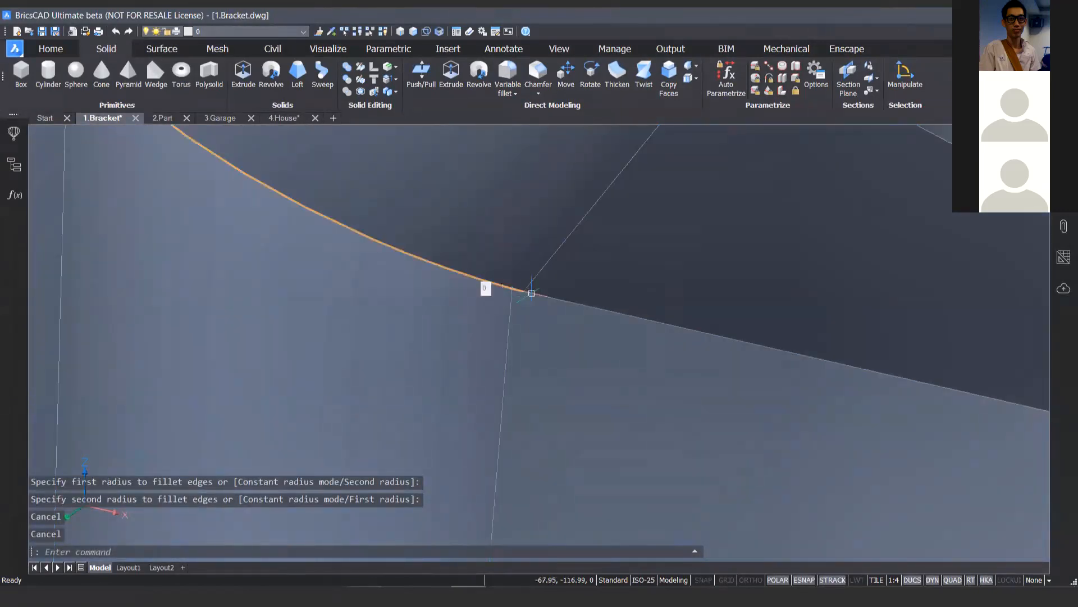
pyautogui.scroll(-8, 537, 297)
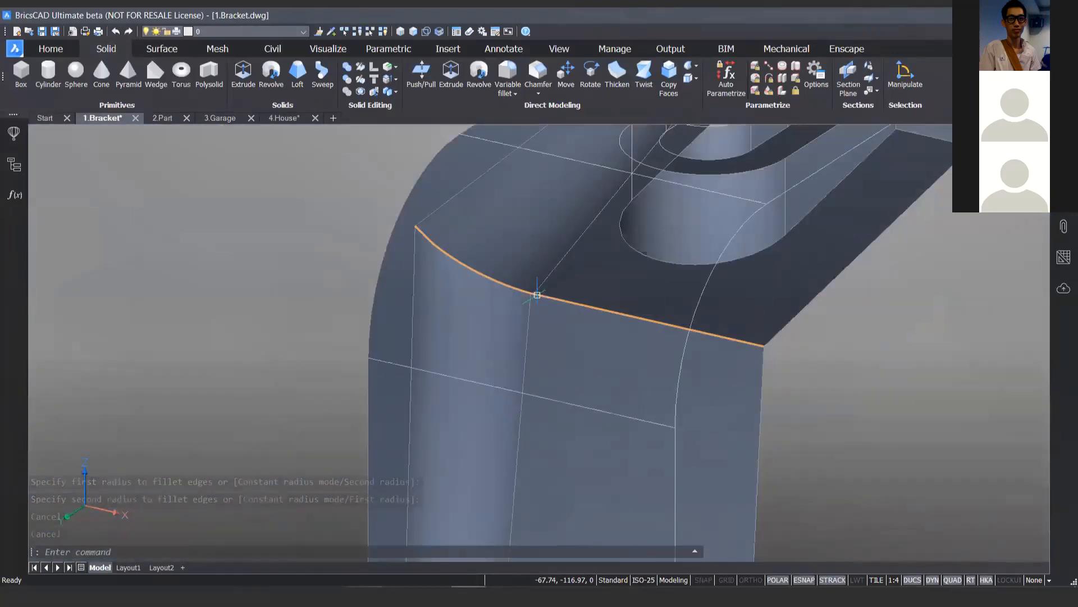
pyautogui.click(516, 94)
pyautogui.click(517, 109)
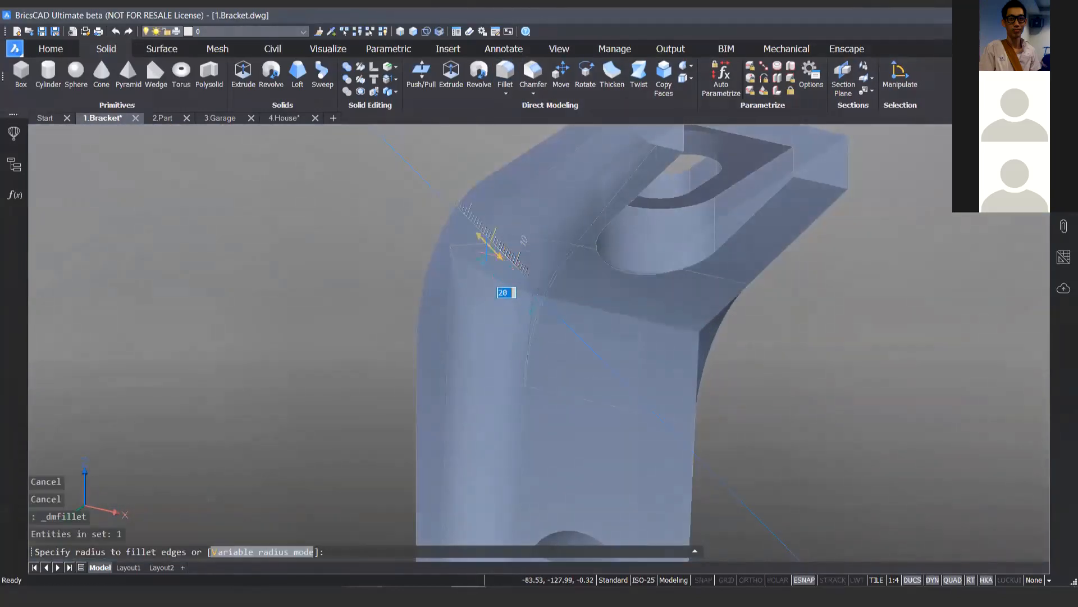
pyautogui.write('10')
pyautogui.press('Return')
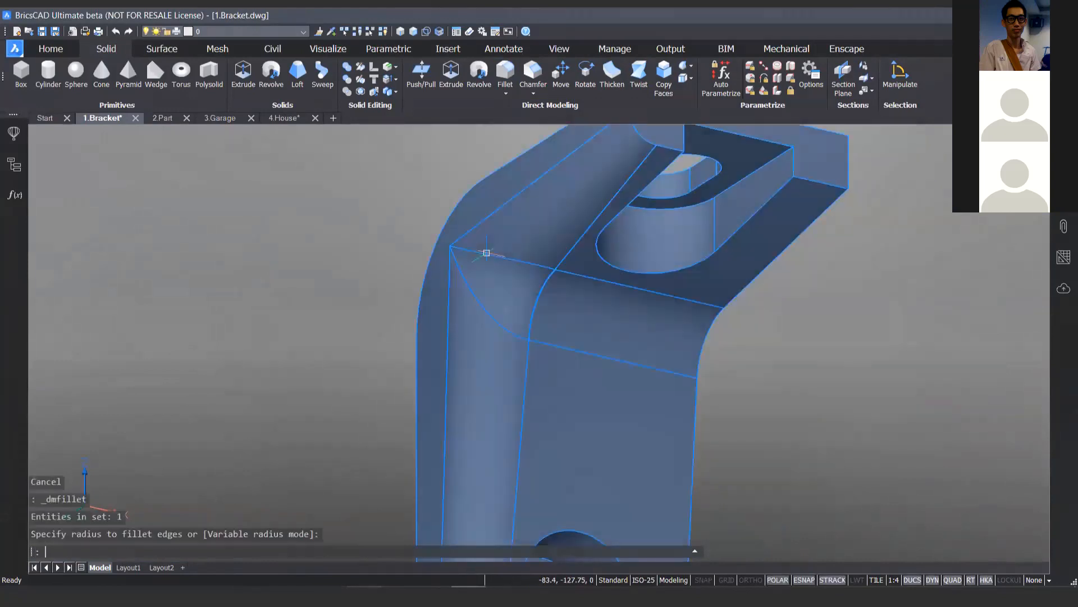
pyautogui.keyDown('shift'); pyautogui.moveTo(595, 337); pyautogui.dragTo(537, 379, button='middle'); pyautogui.keyUp('shift')
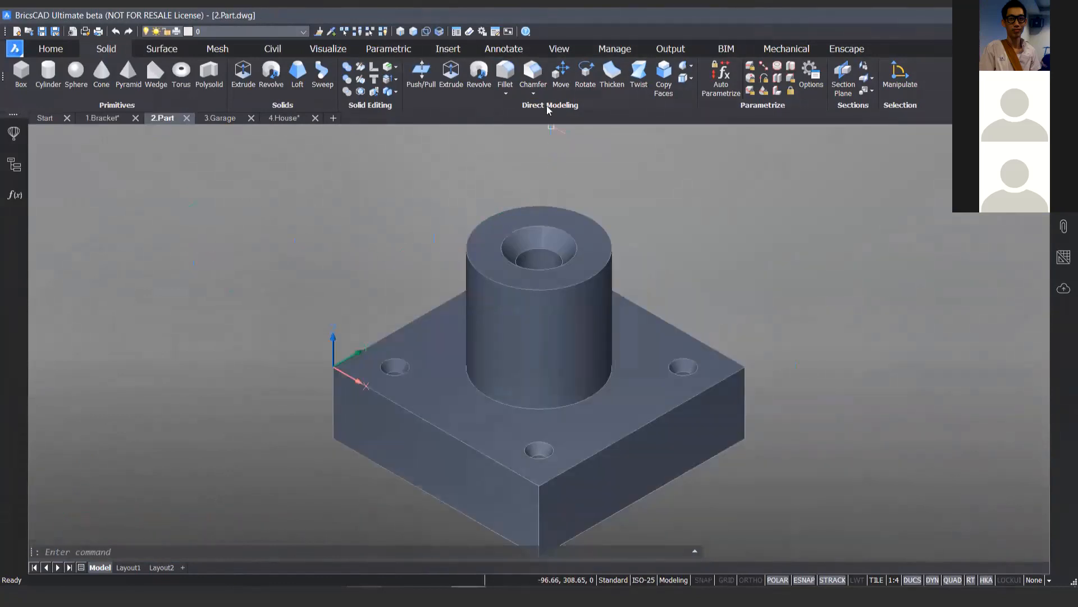
# Step: In 2.Part, apply a constant asymmetrical chamfer to the cylinder's outer top rim, with first offset 10 and the second reaching about halfway down its side
pyautogui.click(533, 91)
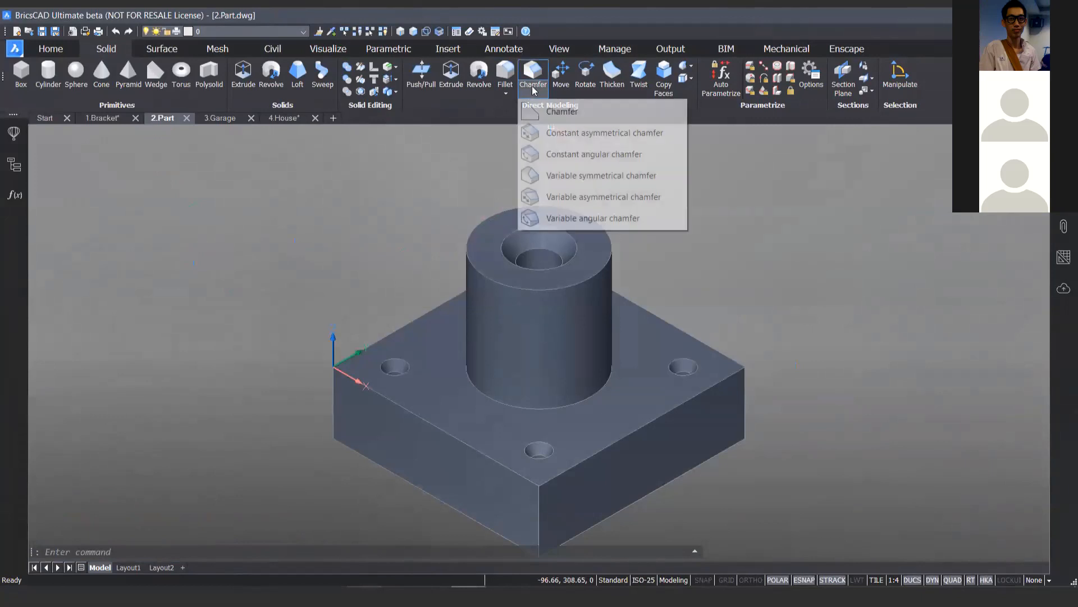
pyautogui.click(573, 133)
pyautogui.click(581, 280)
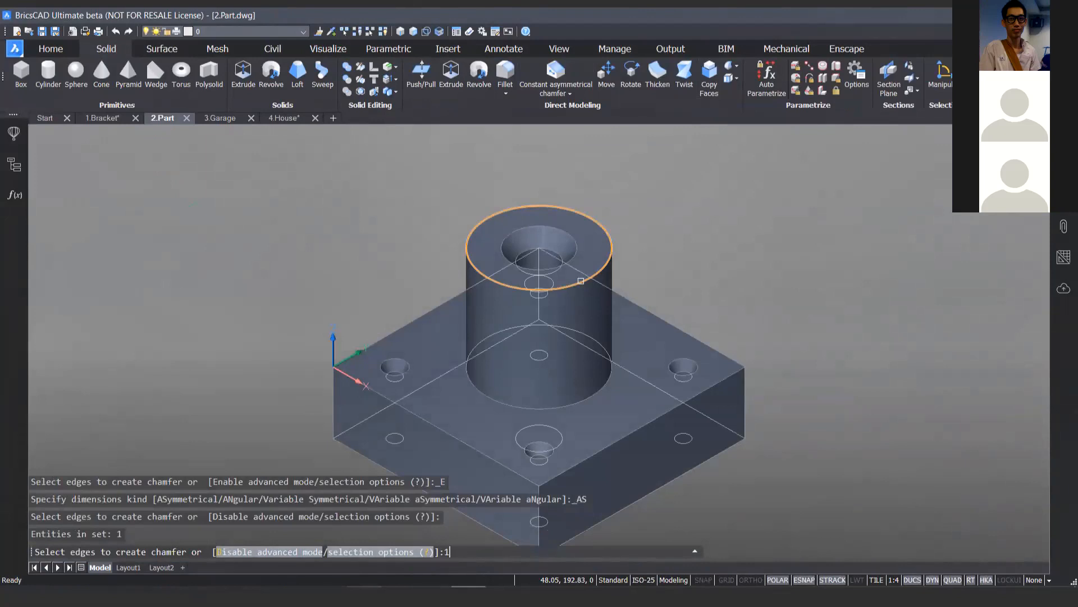
pyautogui.press('Return')
pyautogui.scroll(5, 581, 280)
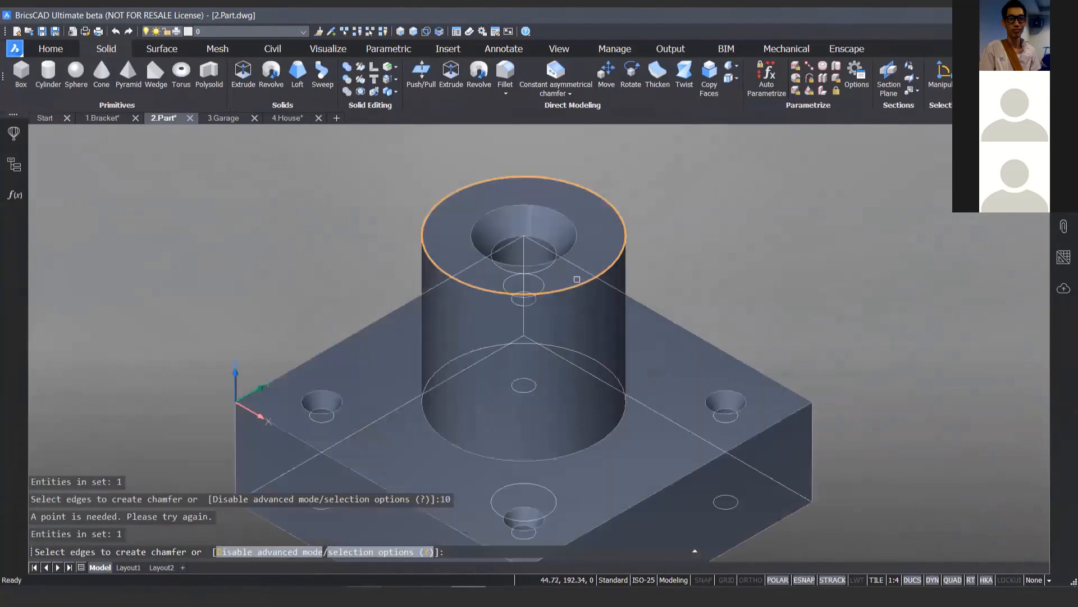
pyautogui.press('Return')
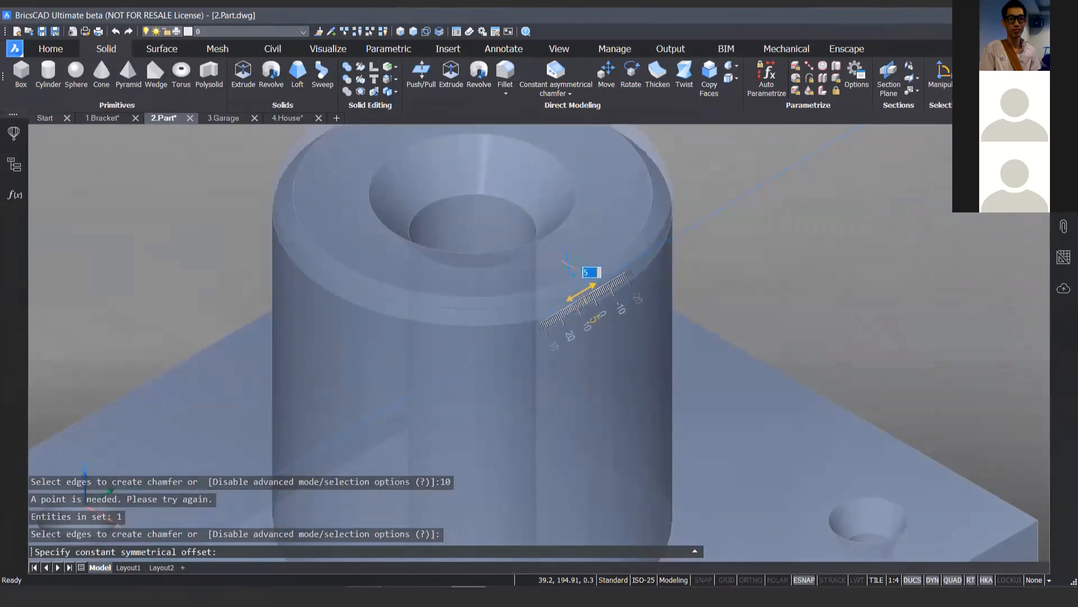
pyautogui.press('Return')
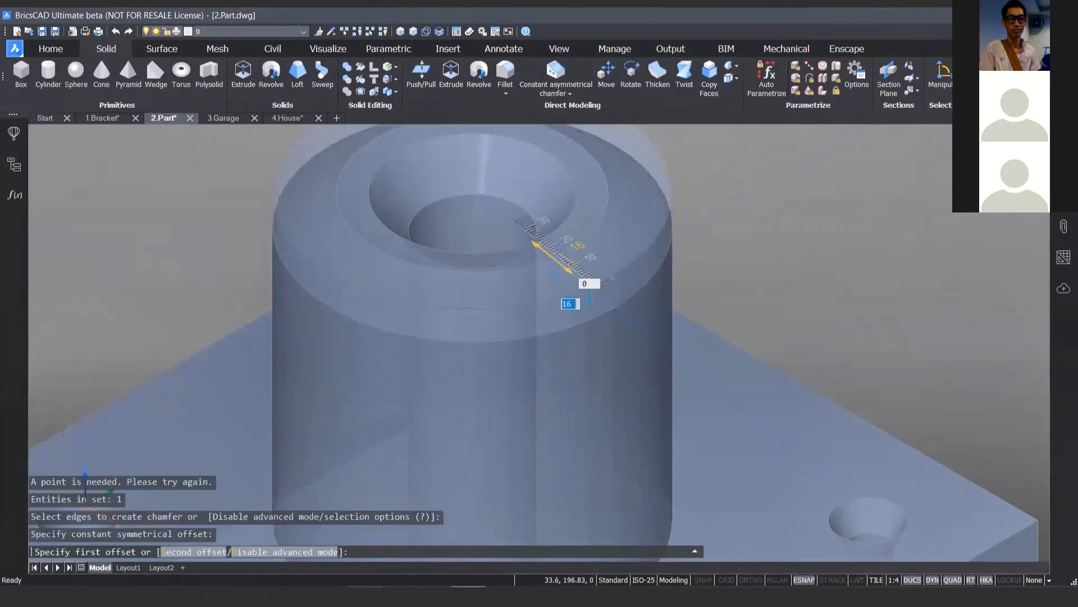
pyautogui.write('10')
pyautogui.press('Return')
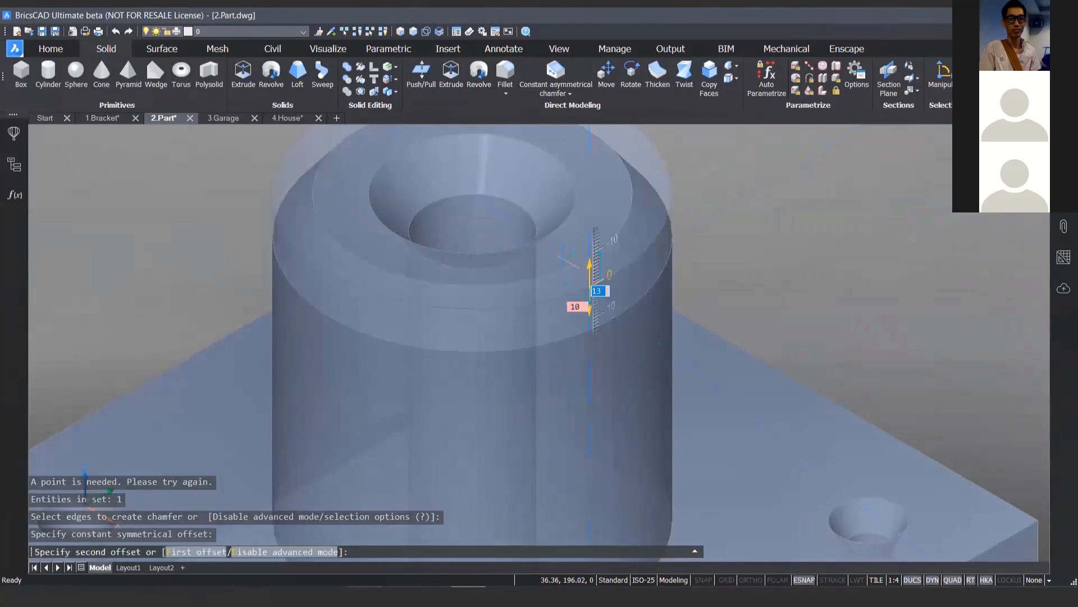
pyautogui.scroll(-3, 553, 388)
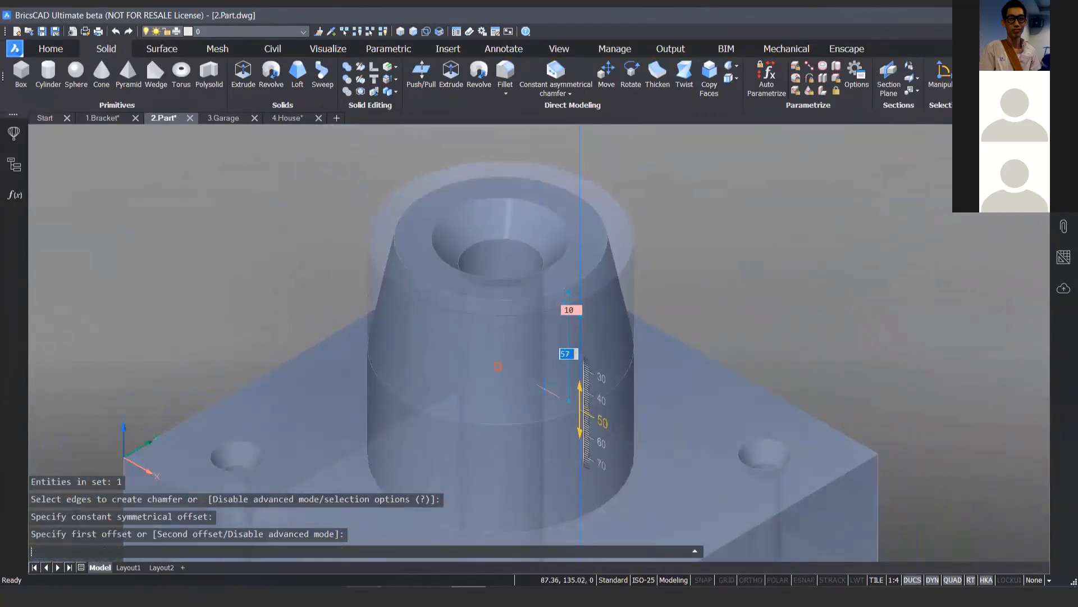
pyautogui.press('F3')
pyautogui.click(542, 397)
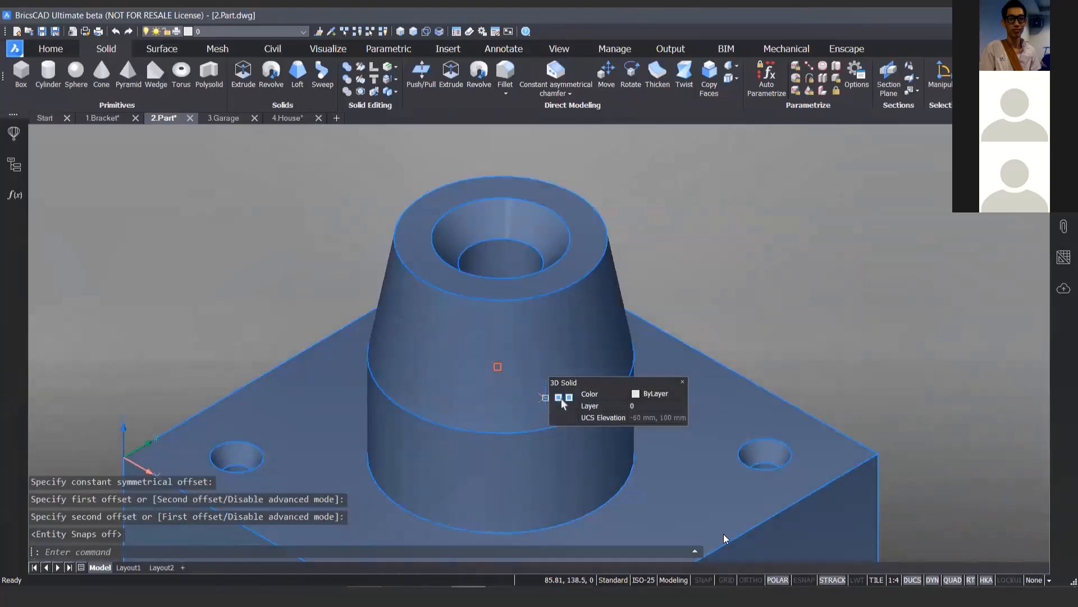
pyautogui.keyDown('shift'); pyautogui.moveTo(543, 397); pyautogui.dragTo(544, 384, button='middle'); pyautogui.keyUp('shift')
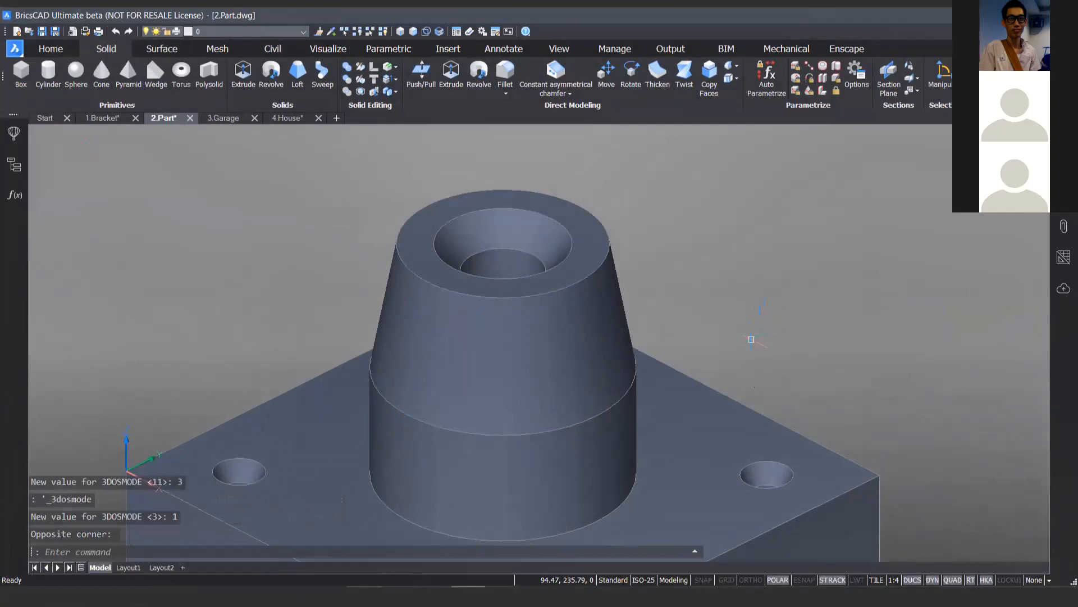
# Step: Apply a constant angular chamfer to the base block's long top edge opposite the origin, with a 15 mm offset and a steep freehand angle
pyautogui.click(562, 94)
pyautogui.click(568, 154)
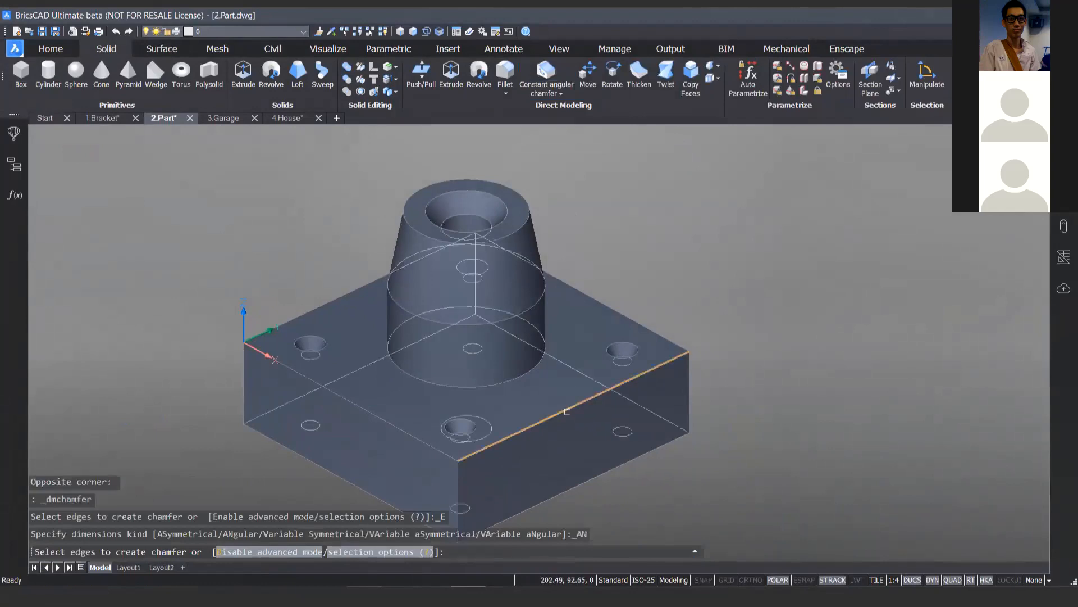
pyautogui.click(567, 411)
pyautogui.press('Return')
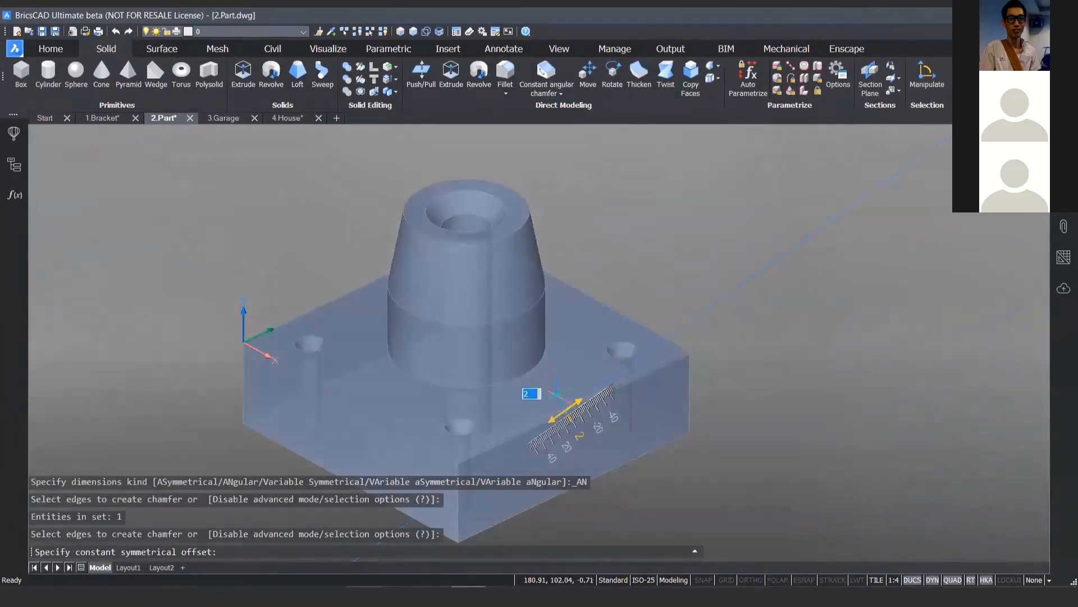
pyautogui.click(556, 396)
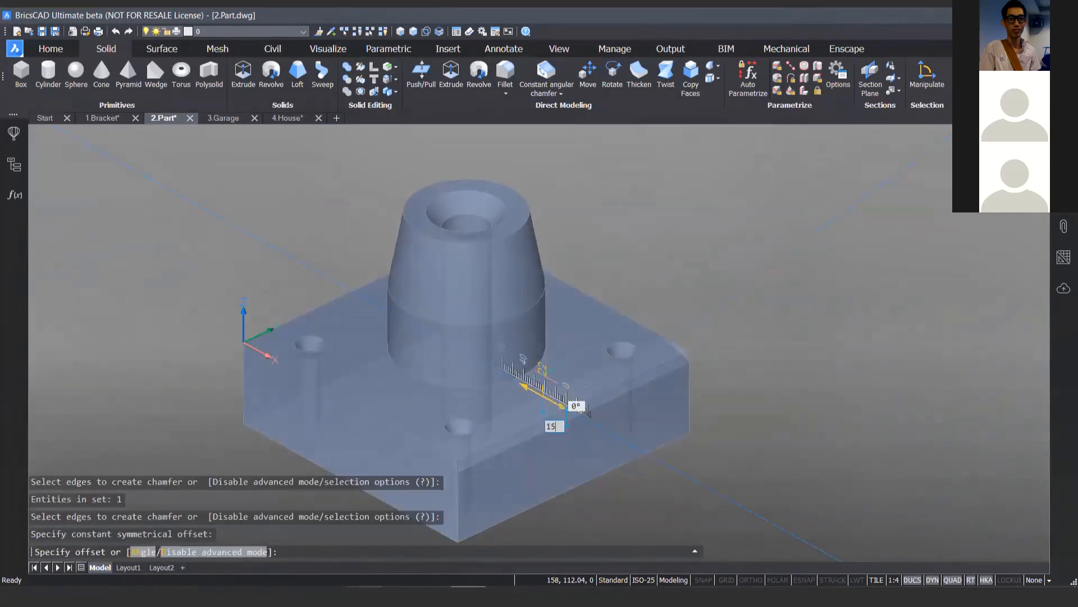
pyautogui.click(564, 405)
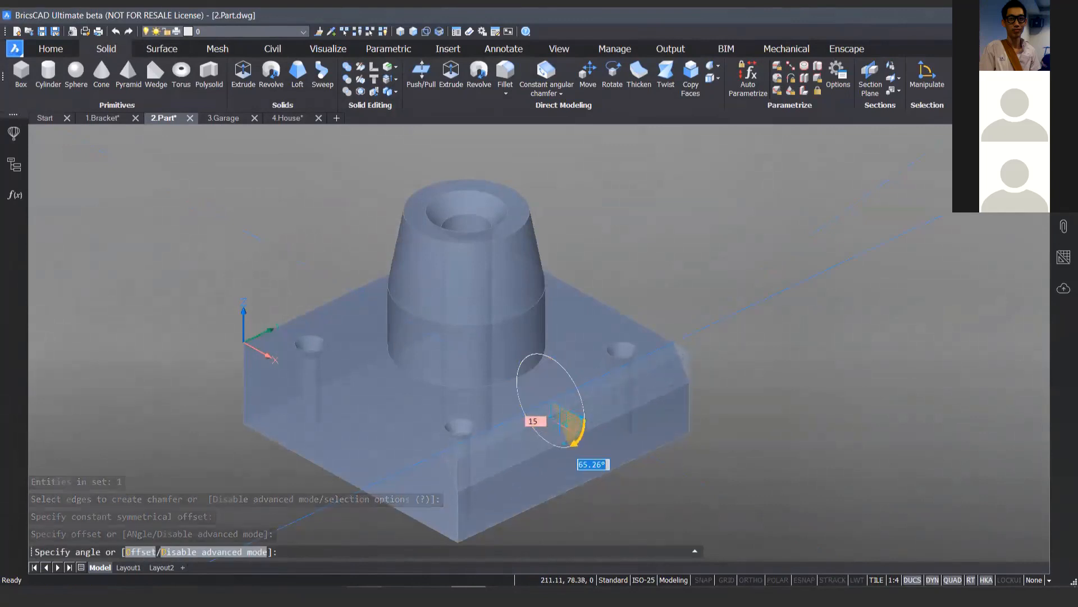
pyautogui.scroll(2, 574, 444)
pyautogui.moveTo(538, 372); pyautogui.dragTo(494, 274, button='middle')
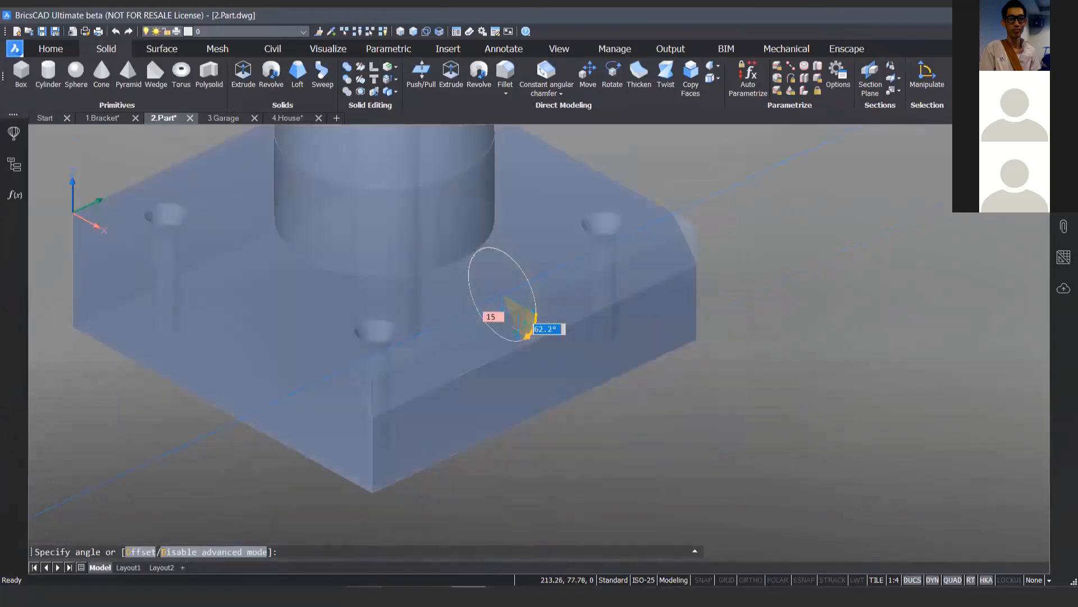
pyautogui.click(521, 367)
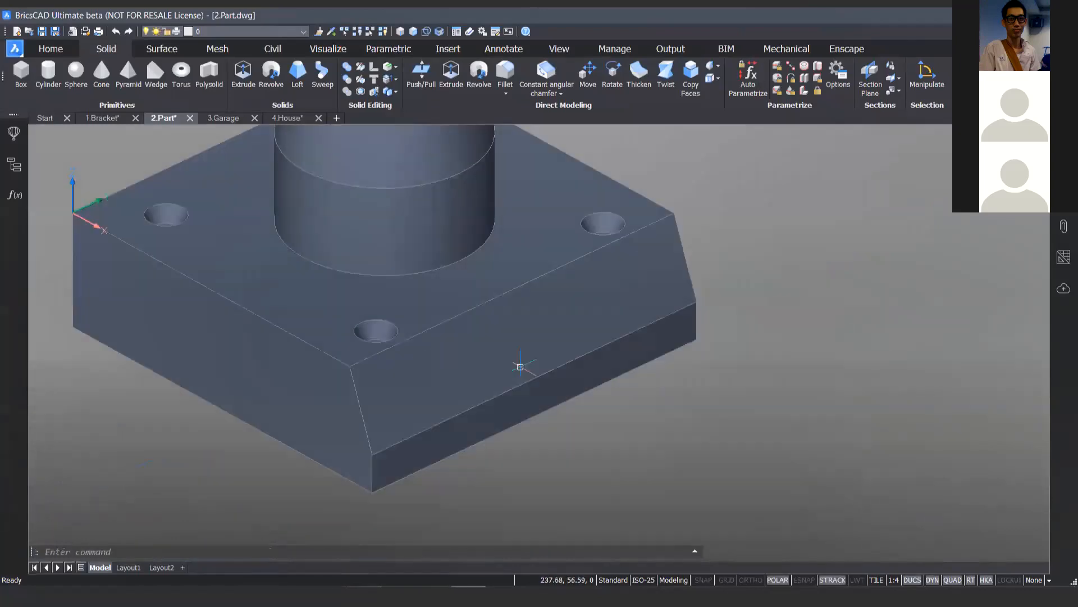
# Step: Apply a variable symmetrical chamfer to the base block's vertical corner edge at the origin, with offsets of 28 at the top and 40 at the bottom
pyautogui.moveTo(490, 426); pyautogui.dragTo(483, 384, button='middle')
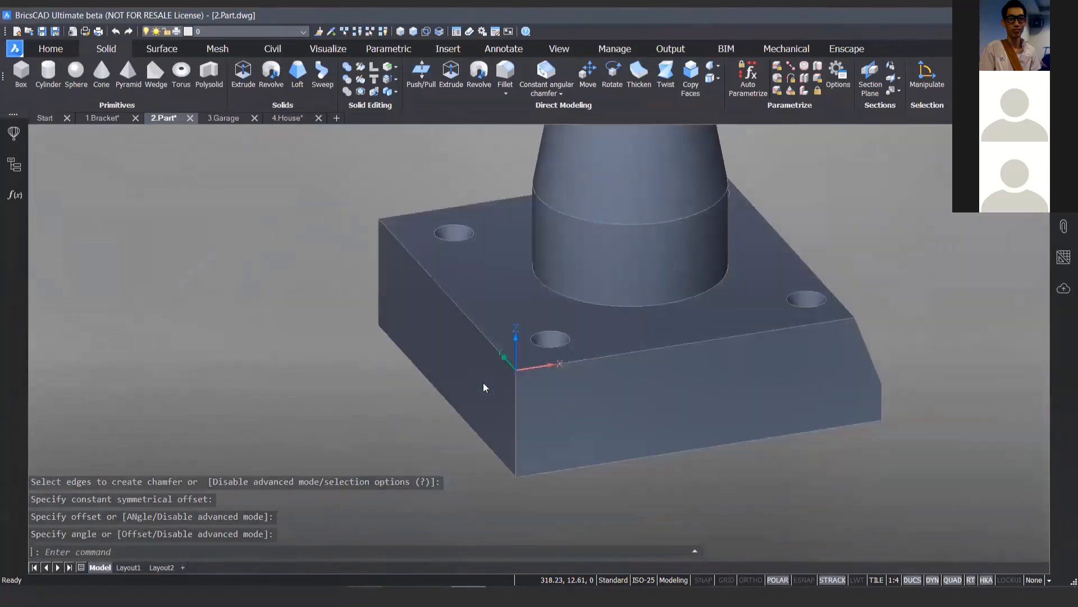
pyautogui.scroll(5, 585, 268)
pyautogui.click(551, 95)
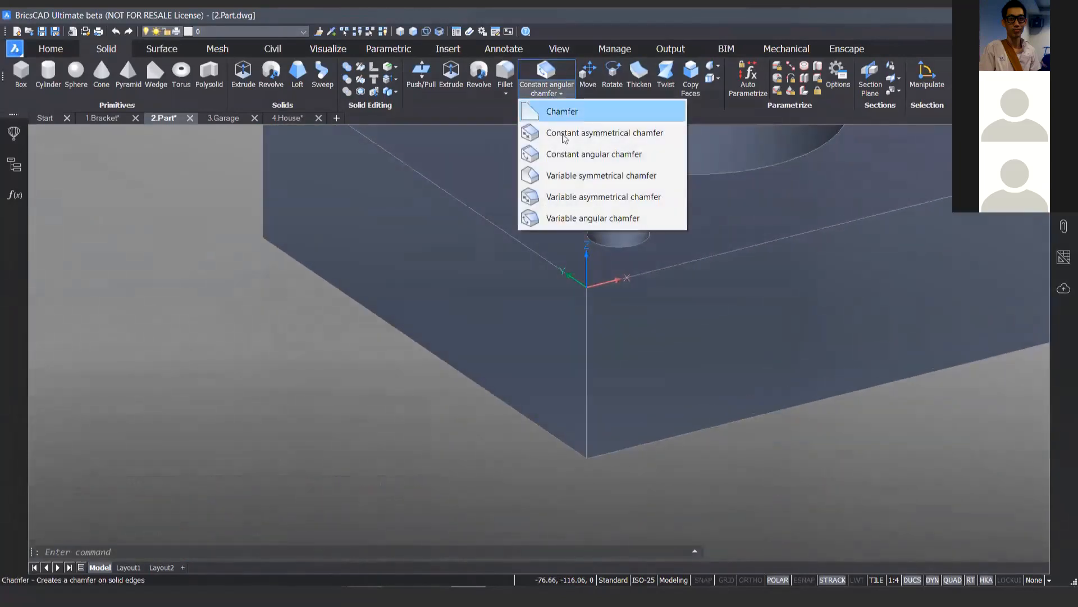
pyautogui.click(578, 178)
pyautogui.click(585, 317)
pyautogui.press('Return')
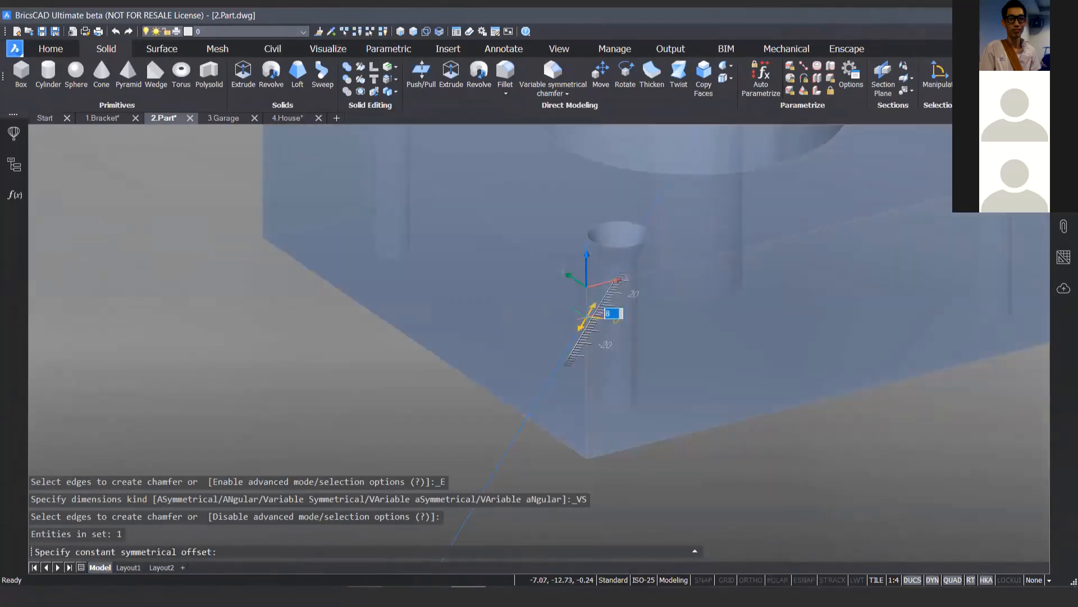
pyautogui.write('1')
pyautogui.press('Return')
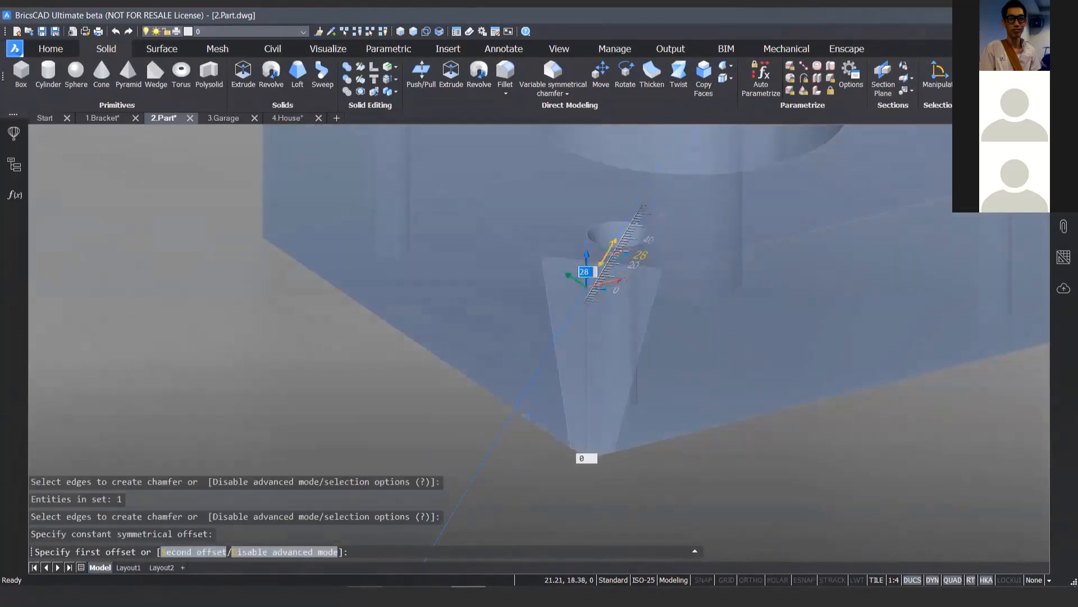
pyautogui.press('Return')
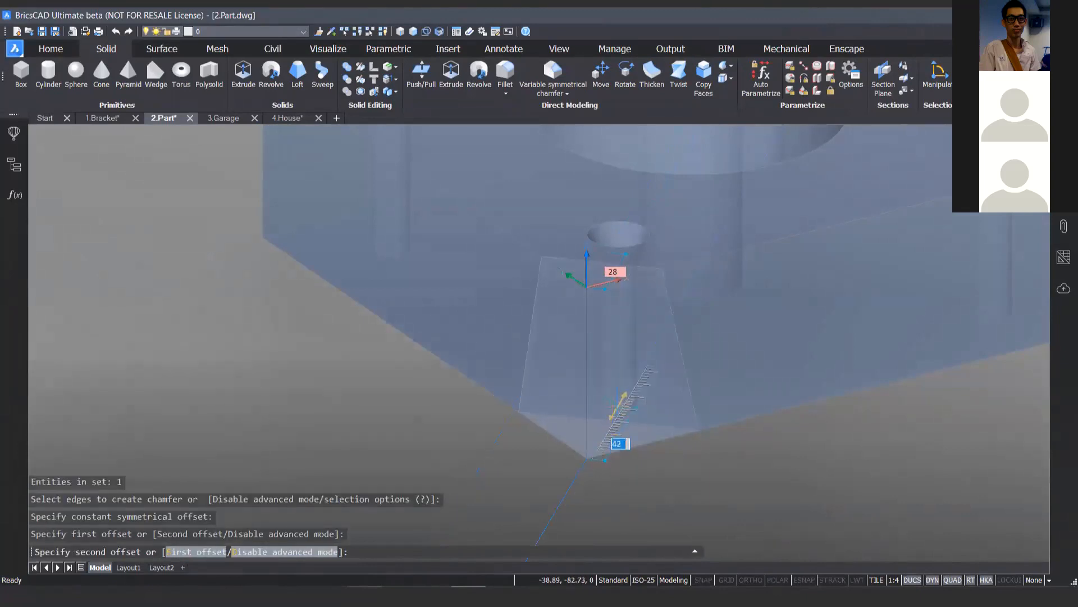
pyautogui.write('40')
pyautogui.press('Return')
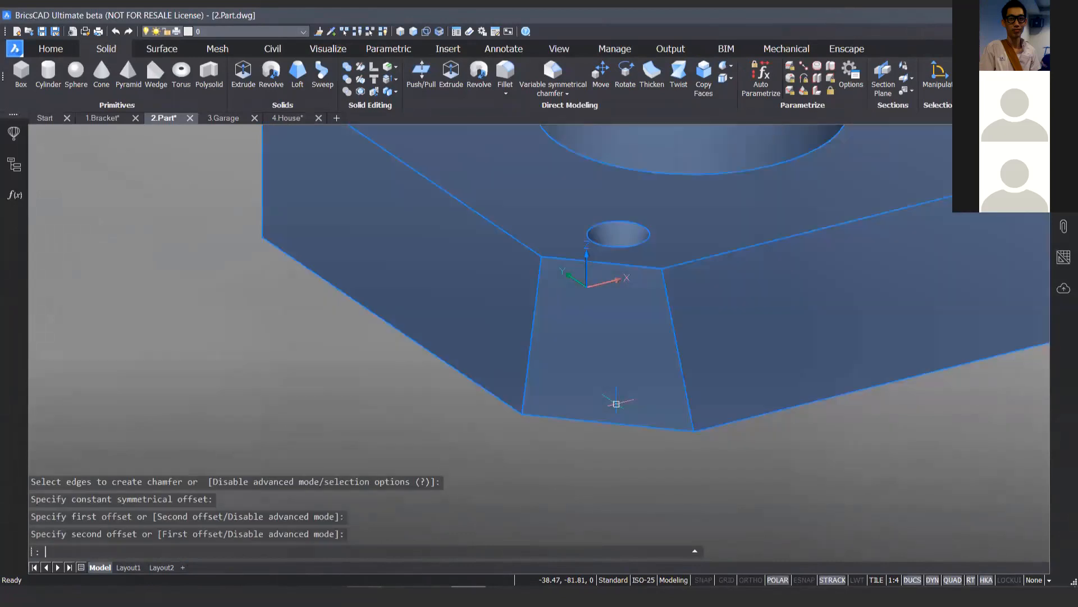
pyautogui.keyDown('shift'); pyautogui.moveTo(751, 460); pyautogui.dragTo(649, 439, button='middle'); pyautogui.keyUp('shift')
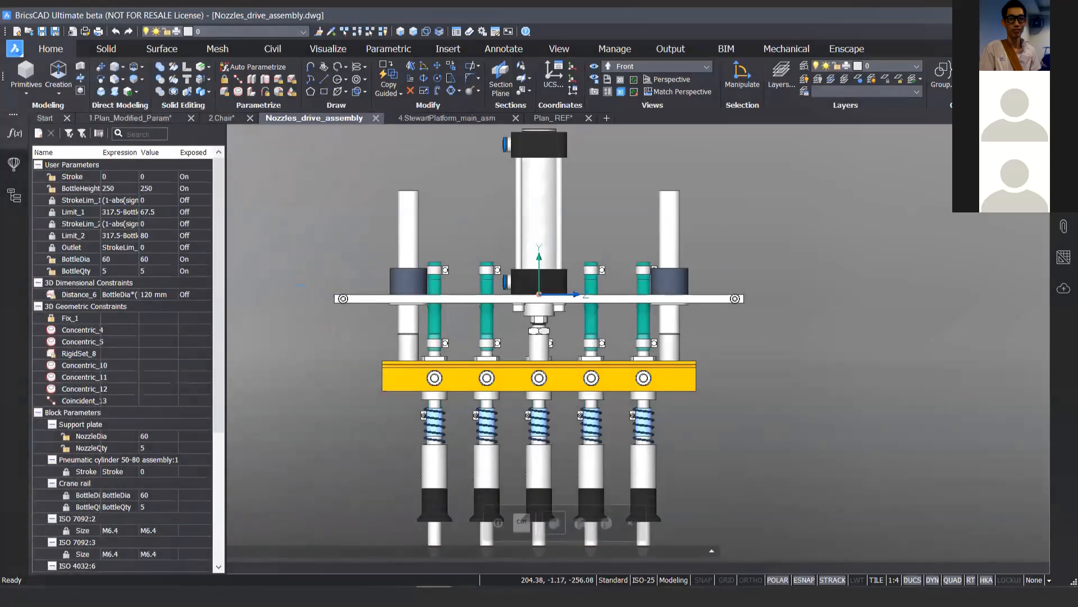
# Step: Examine the Nozzles_drive_assembly model from an angled view and open its support plate component
pyautogui.click(307, 284)
pyautogui.keyDown('shift'); pyautogui.moveTo(307, 284); pyautogui.dragTo(412, 335, button='middle'); pyautogui.keyUp('shift')
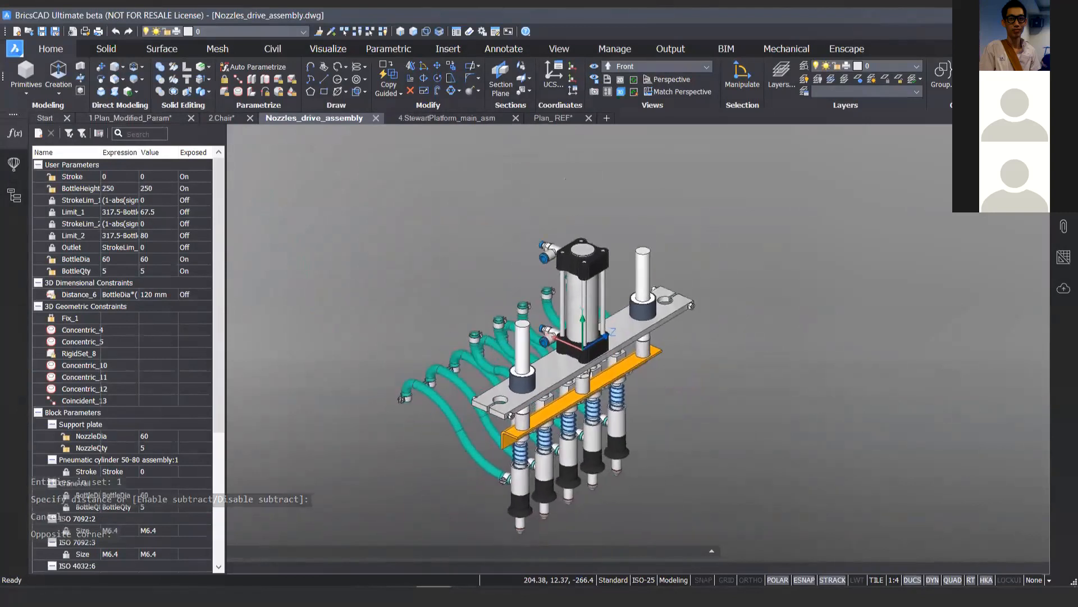
pyautogui.scroll(3, 388, 363)
pyautogui.moveTo(638, 367)
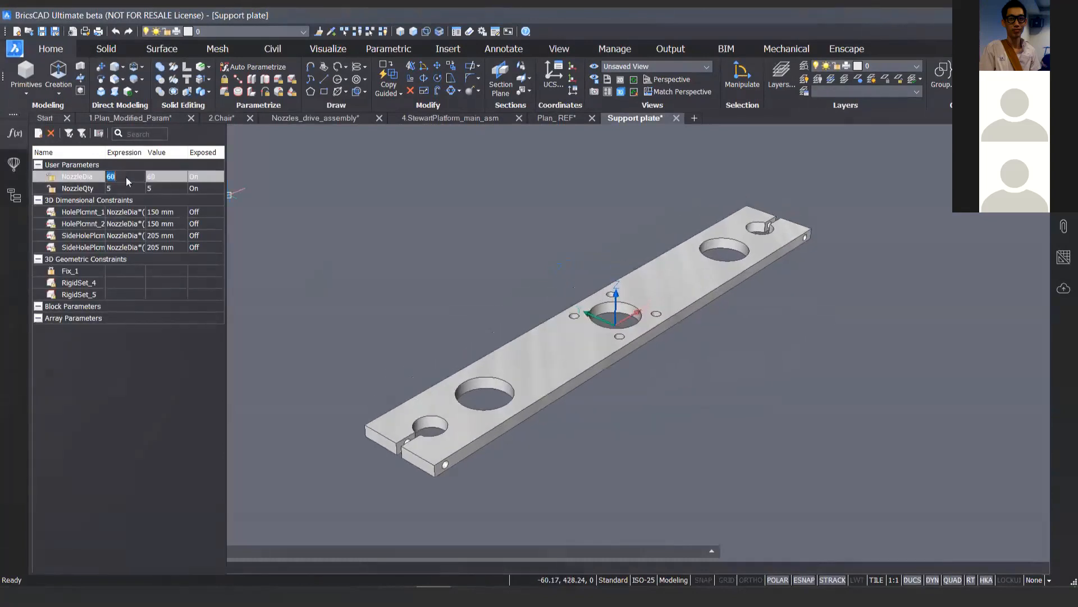
# Step: Preview how the NozzleDia parameter drives the support plate's length and hole spacing
pyautogui.rightClick(83, 178)
pyautogui.click(107, 229)
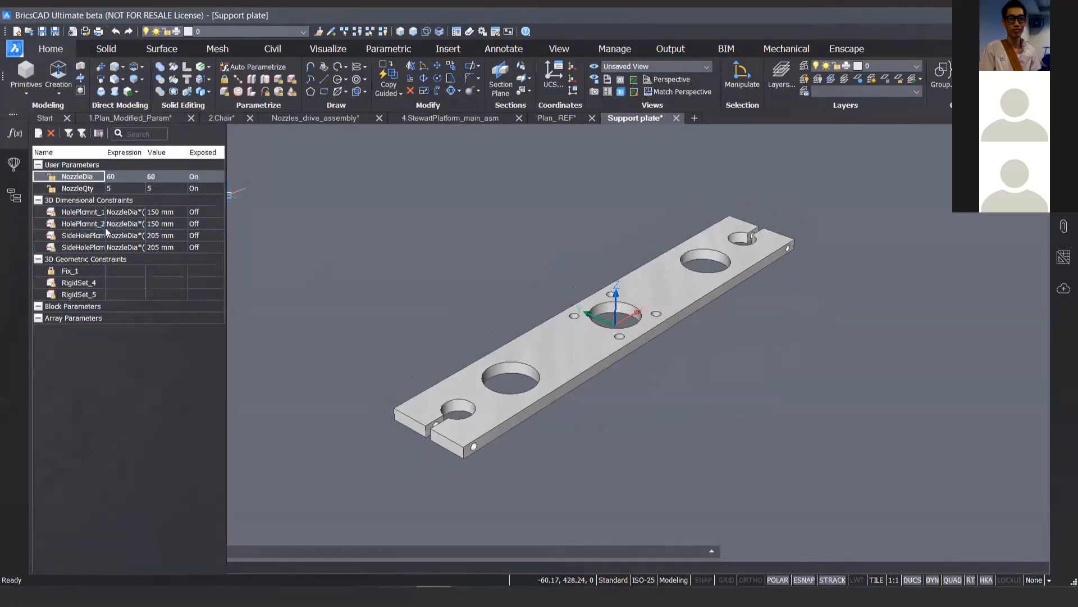
# Step: Set the support plate's NozzleDia parameter to 80
pyautogui.click(117, 178)
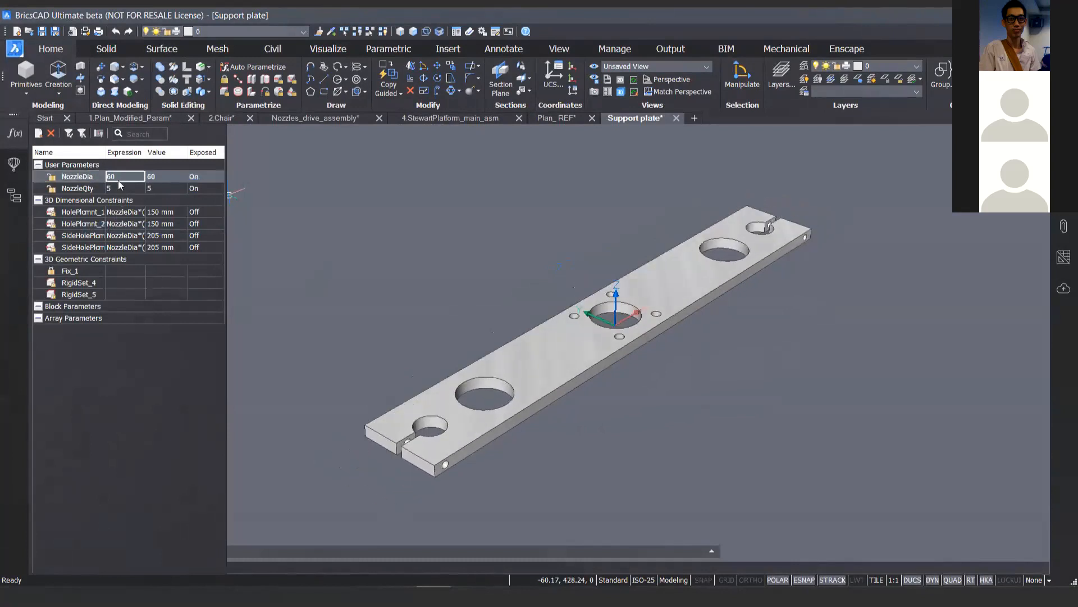
pyautogui.write('80')
pyautogui.press('Return')
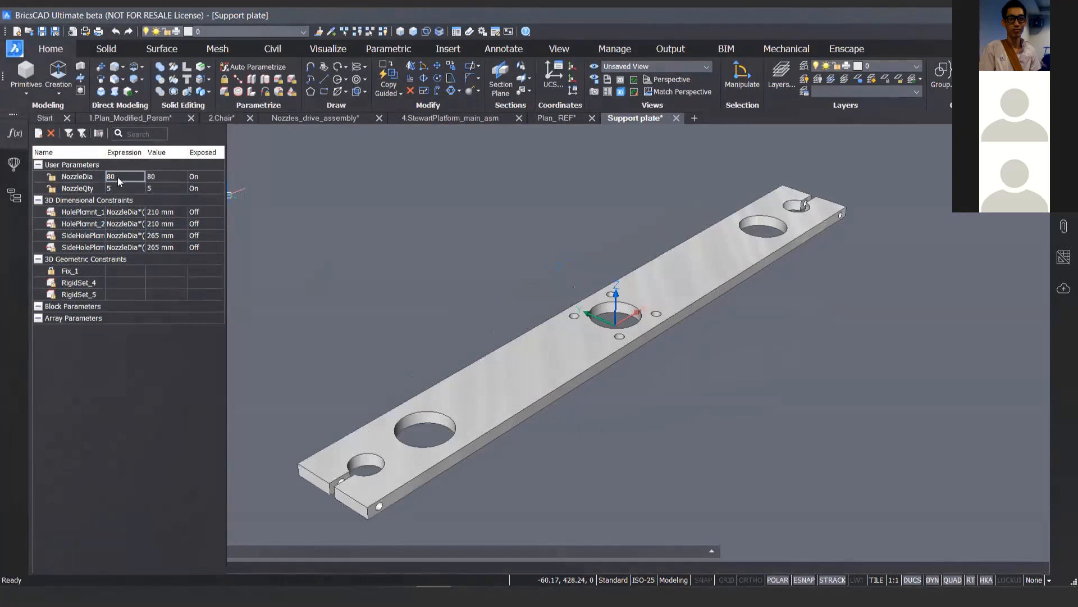
# Step: Make NozzleDia geometry-driven and push the plate's slotted end face inward until the parameter is about 64
pyautogui.rightClick(92, 176)
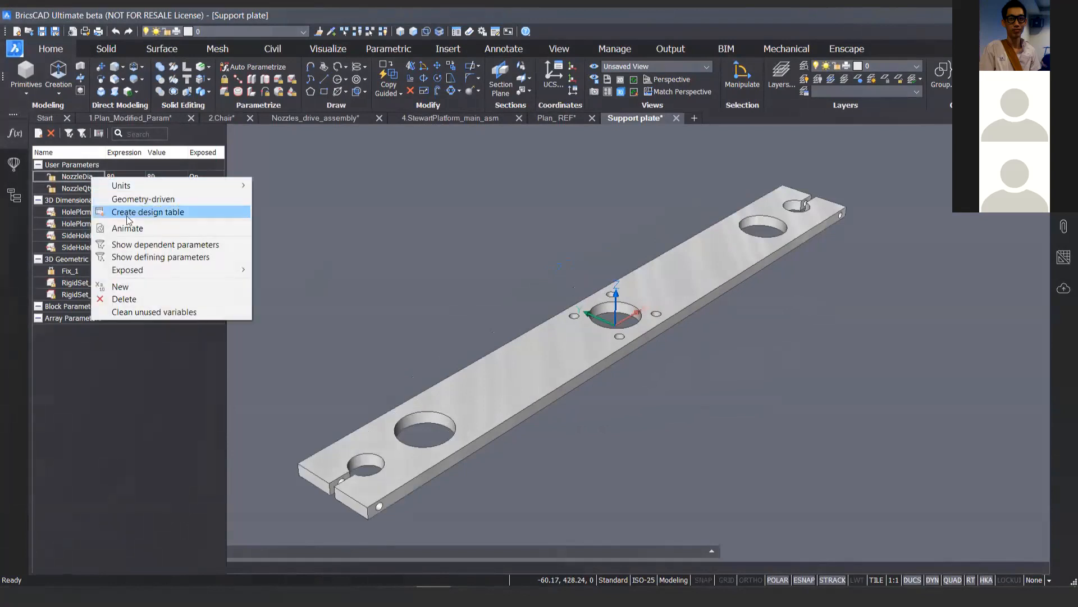
pyautogui.click(143, 199)
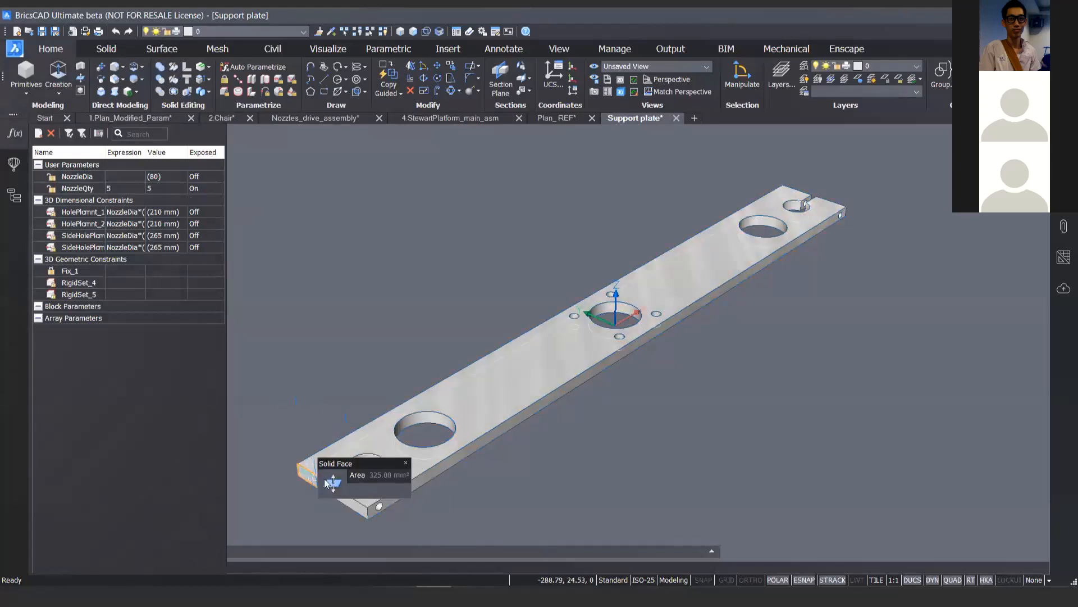
pyautogui.click(298, 486)
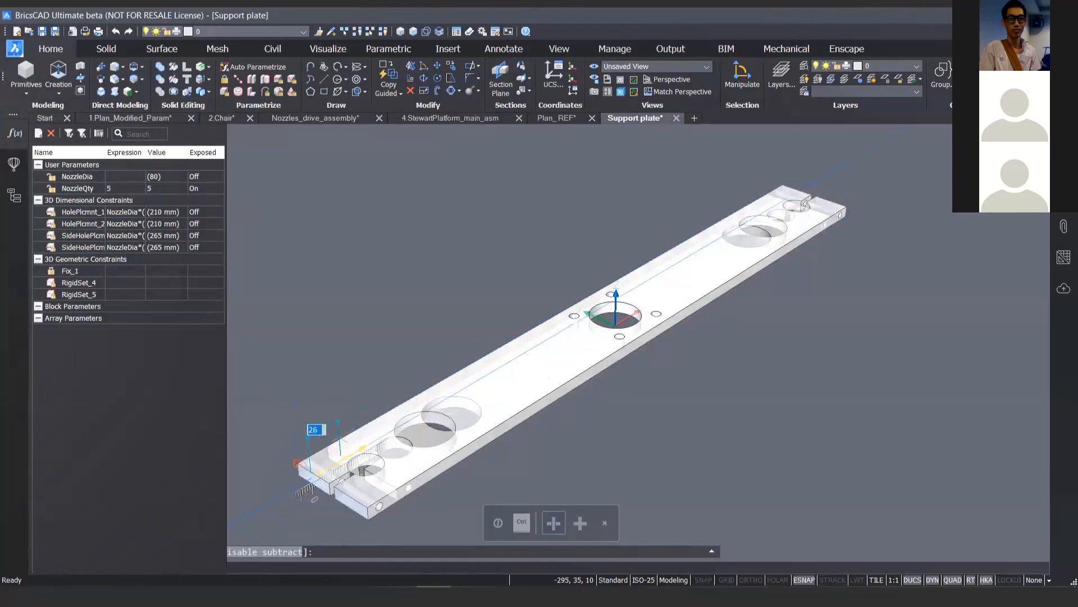
pyautogui.click(353, 349)
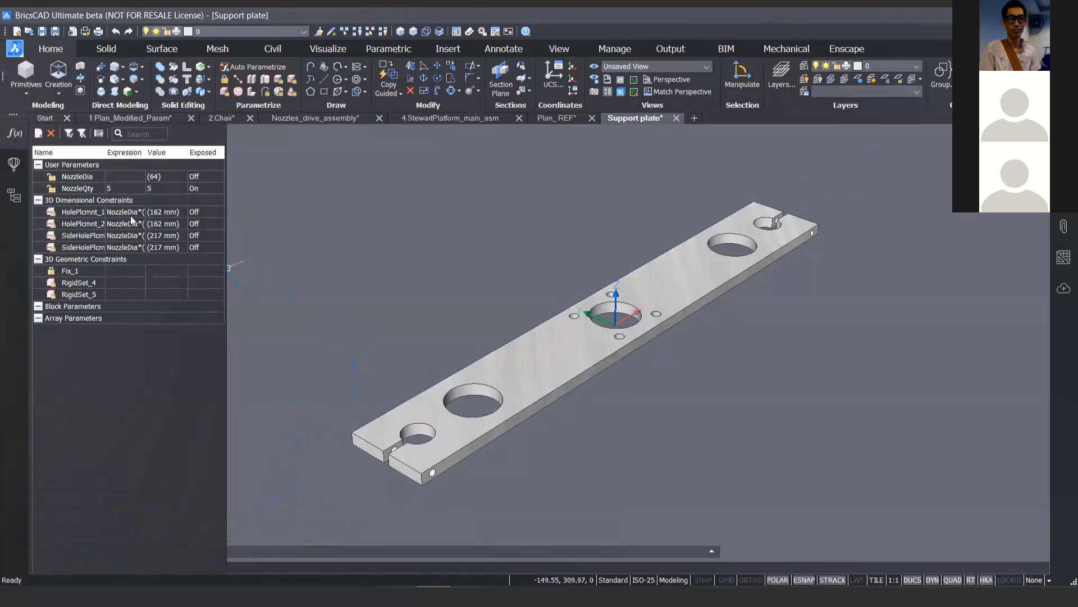
# Step: Check the expressions that drive the plate's two side hole placement constraints
pyautogui.click(125, 235)
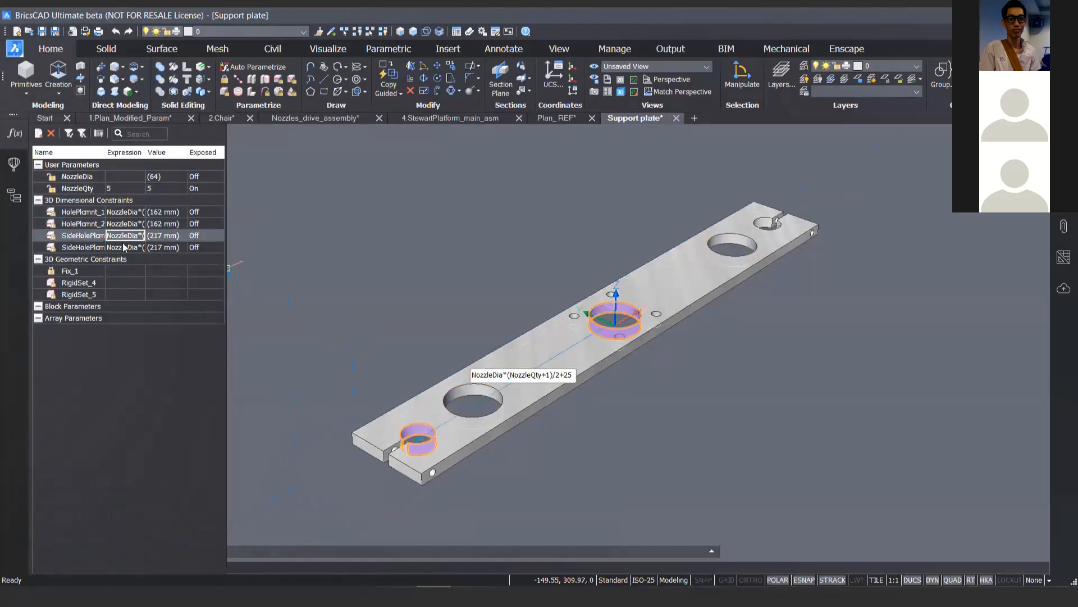
pyautogui.click(125, 247)
pyautogui.click(291, 229)
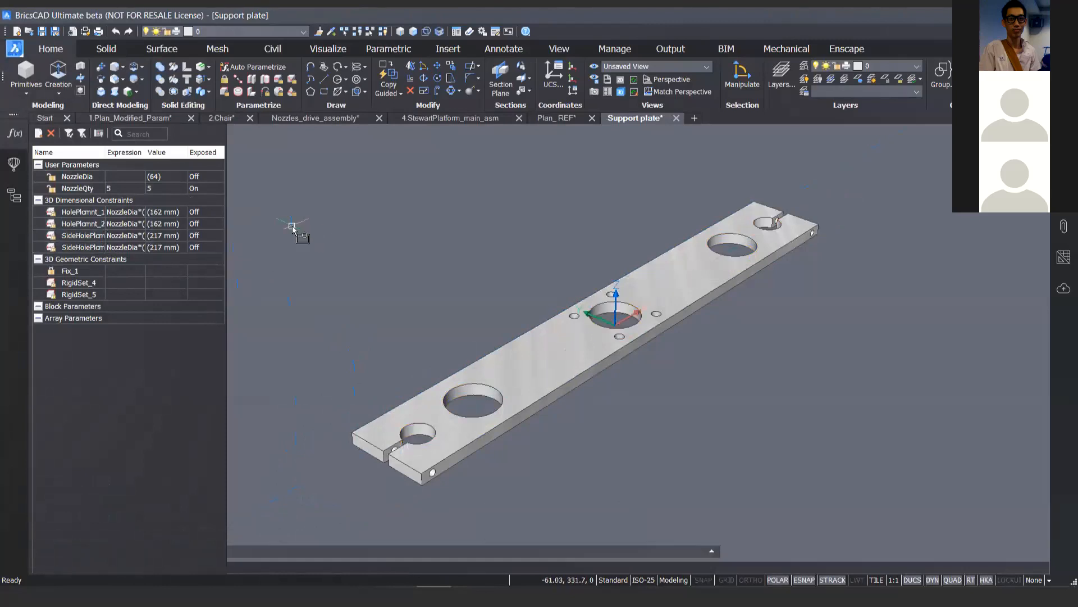
pyautogui.press('Escape')
# Step: Return to the Nozzles_drive_assembly model and open its bolt, washer and nut fastener component
pyautogui.click(295, 120)
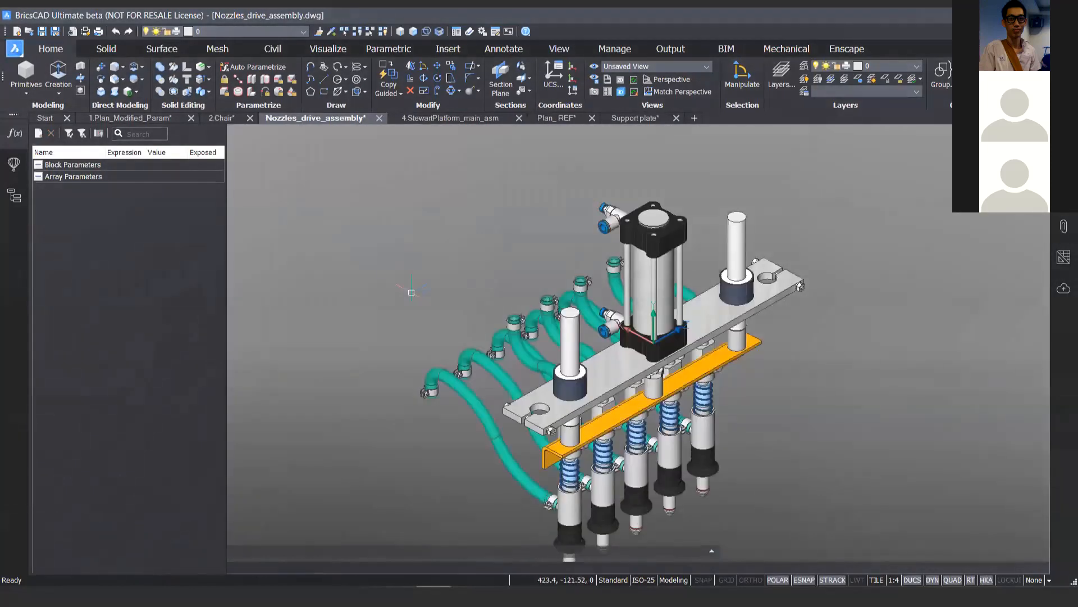
pyautogui.scroll(4, 562, 416)
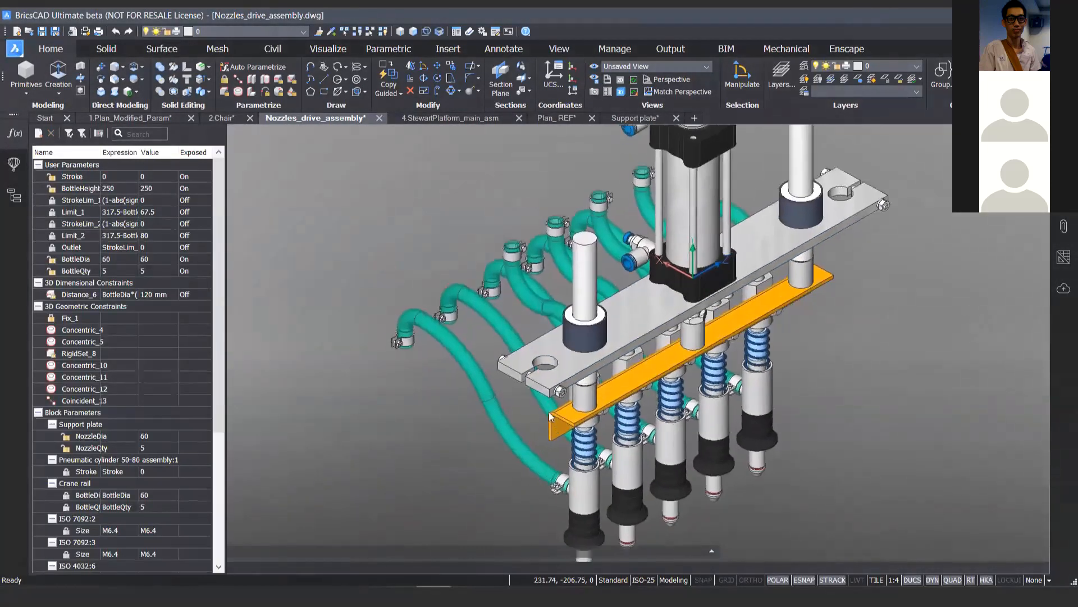
pyautogui.scroll(3, 562, 415)
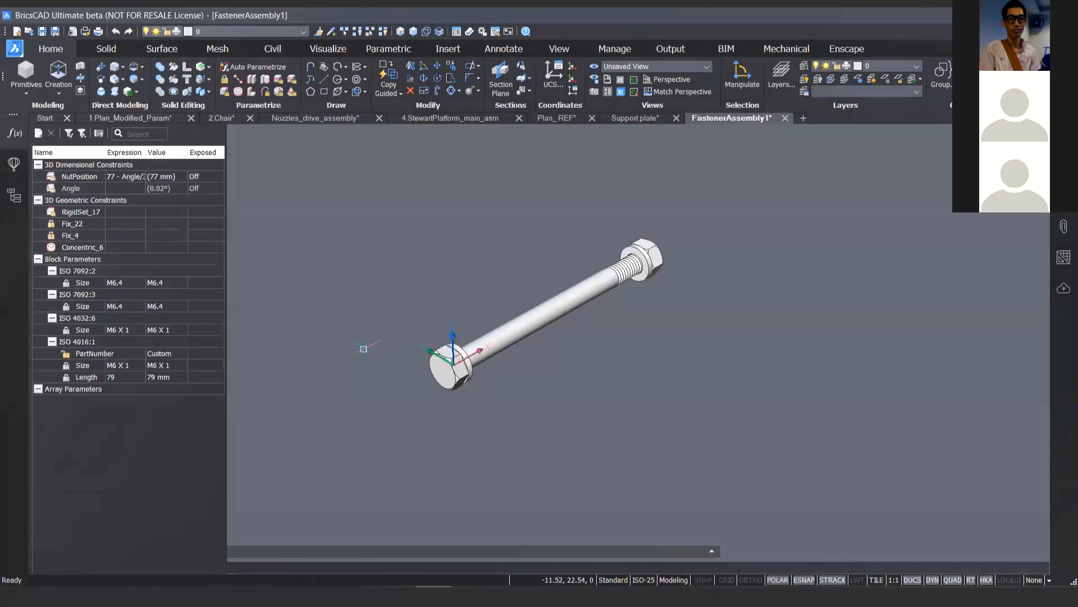
# Step: Try to slide the nut with its washer along the bolt toward the bolt head
pyautogui.keyDown('shift'); pyautogui.moveTo(381, 322); pyautogui.dragTo(622, 300, button='middle'); pyautogui.keyUp('shift')
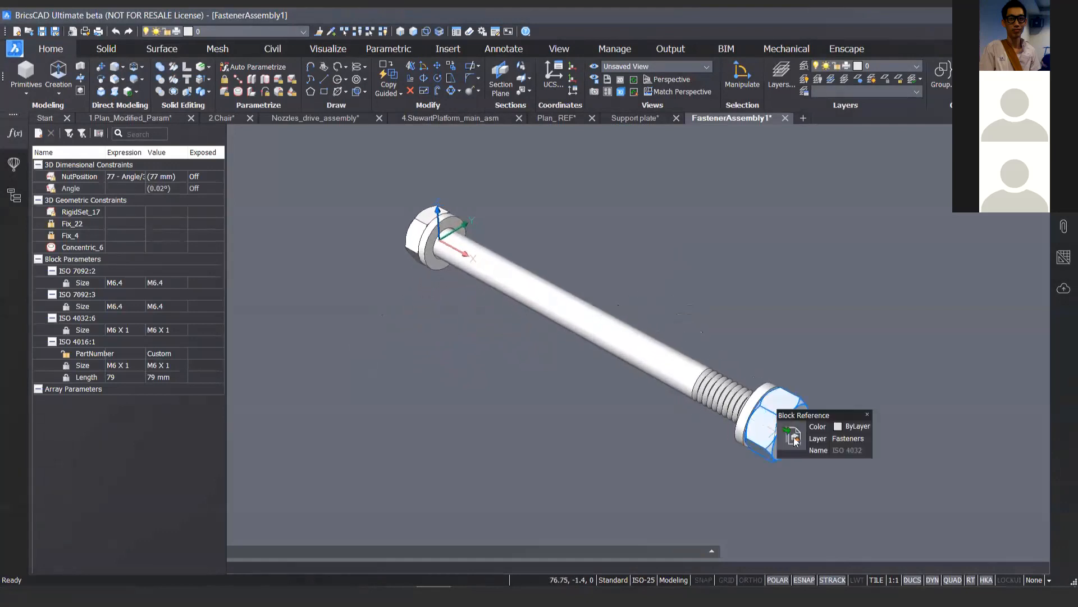
pyautogui.moveTo(771, 424)
pyautogui.click(848, 443)
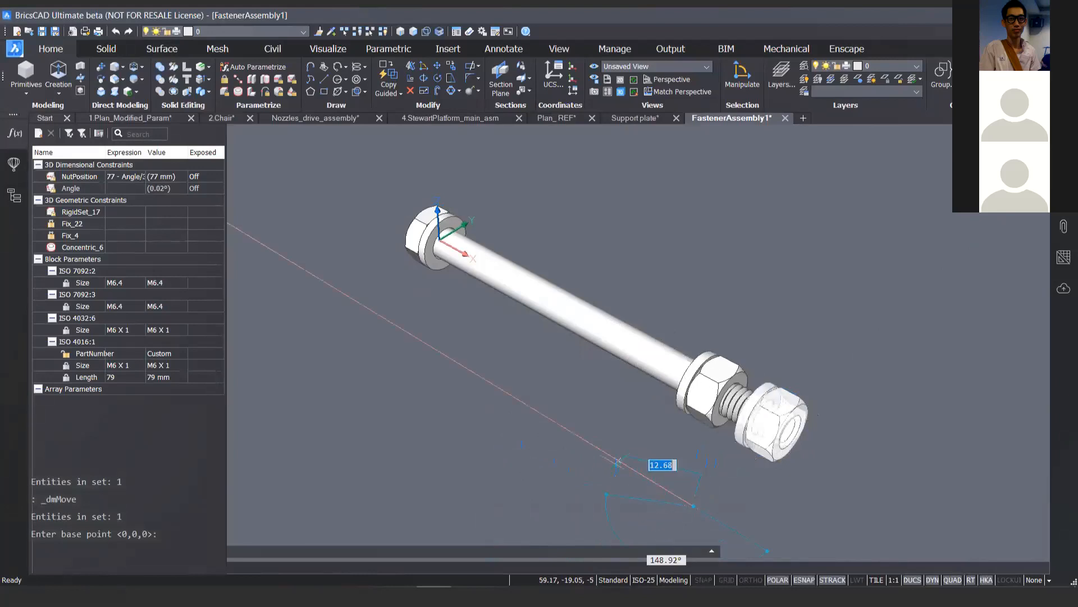
pyautogui.click(523, 404)
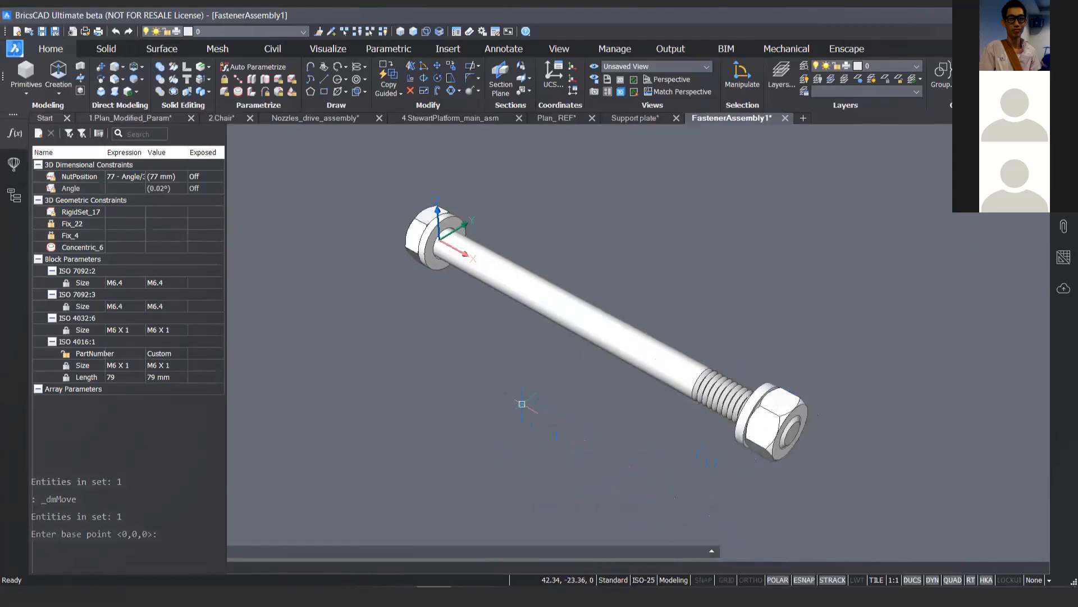
# Step: Select the fastener's Angle constraint and try moving the nut about 7 mm toward the bolt head
pyautogui.rightClick(78, 188)
pyautogui.click(85, 195)
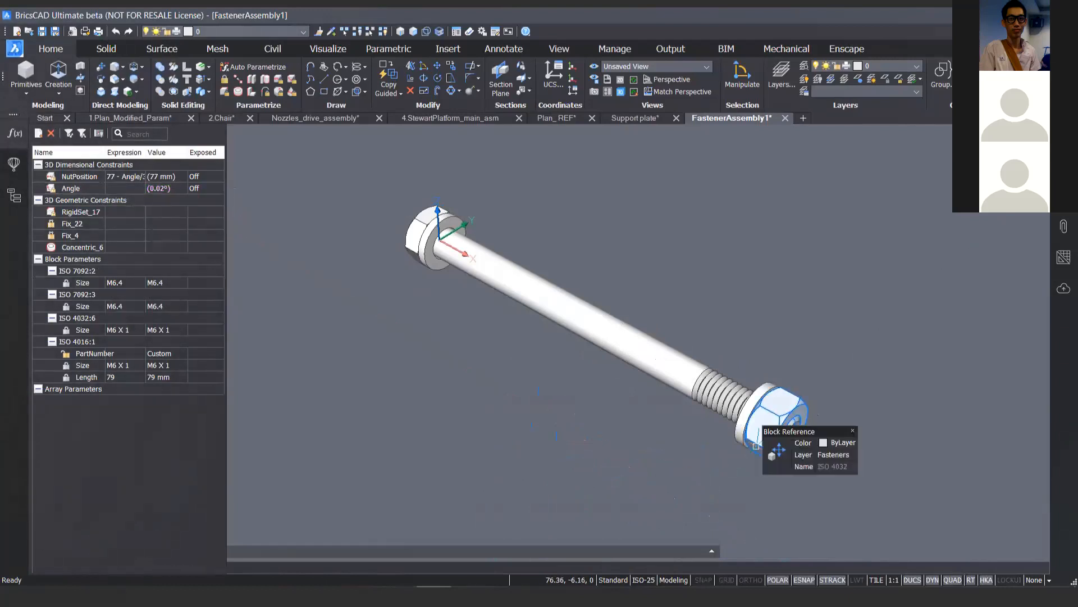
pyautogui.click(779, 458)
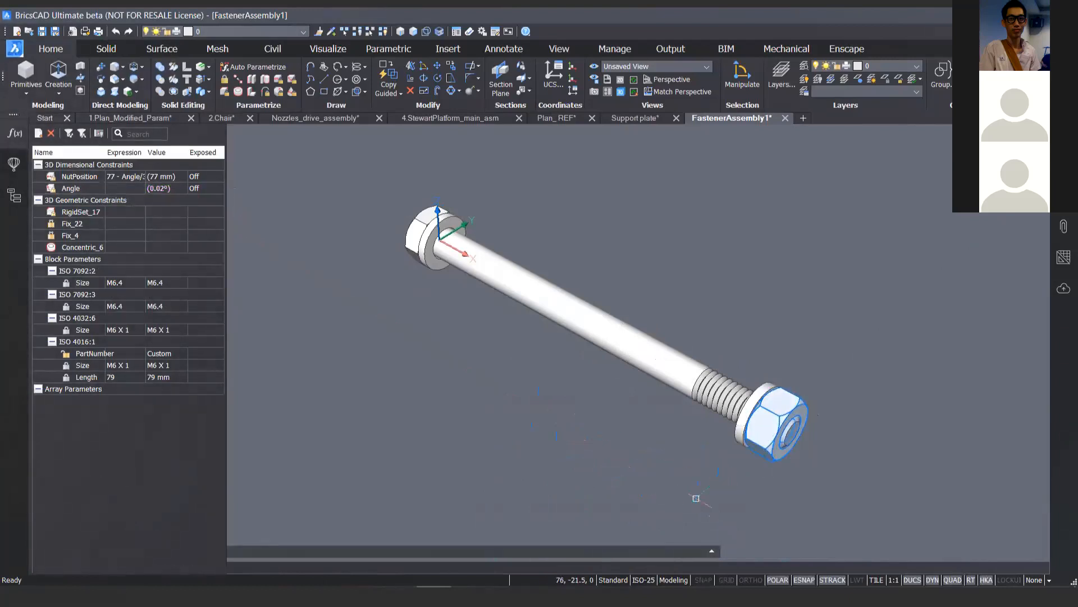
pyautogui.click(697, 494)
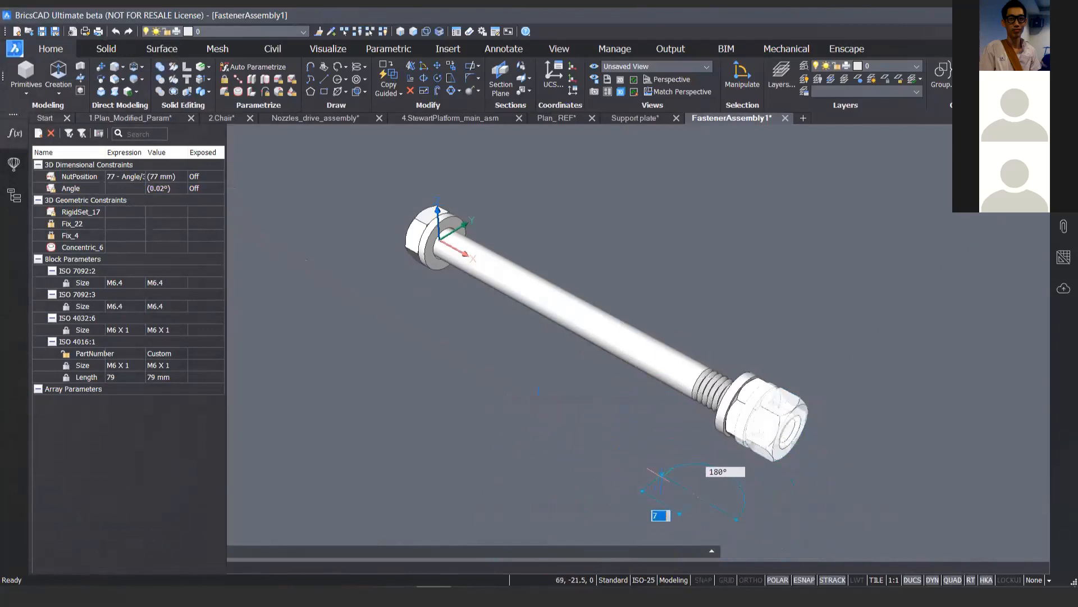
pyautogui.click(687, 489)
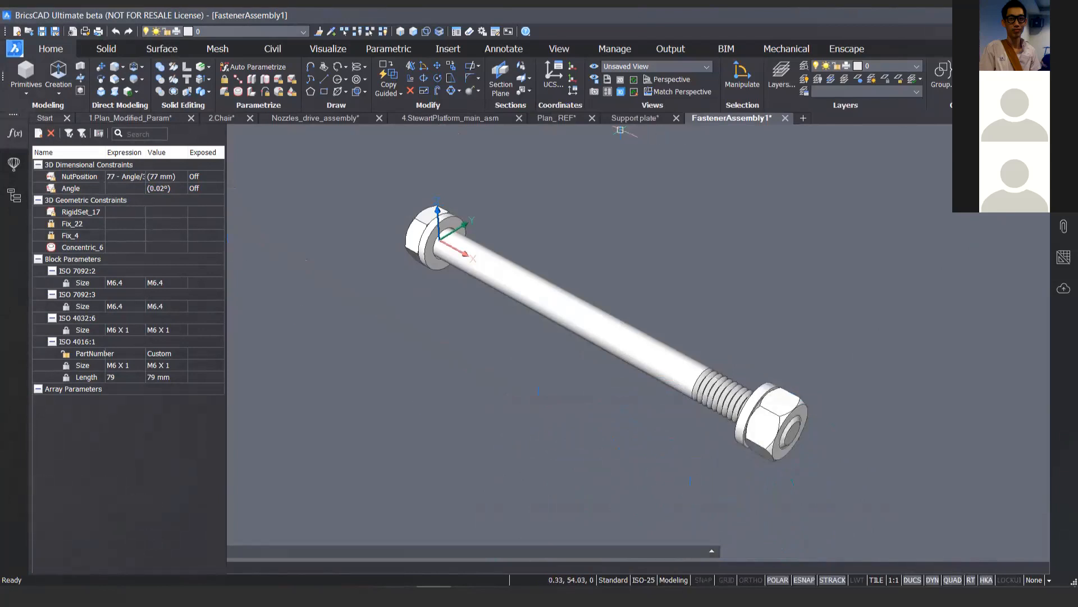
# Step: In the 4.StewartPlatform_main_asm model, make the user parameters L1 through L6 geometry-driven
pyautogui.click(486, 119)
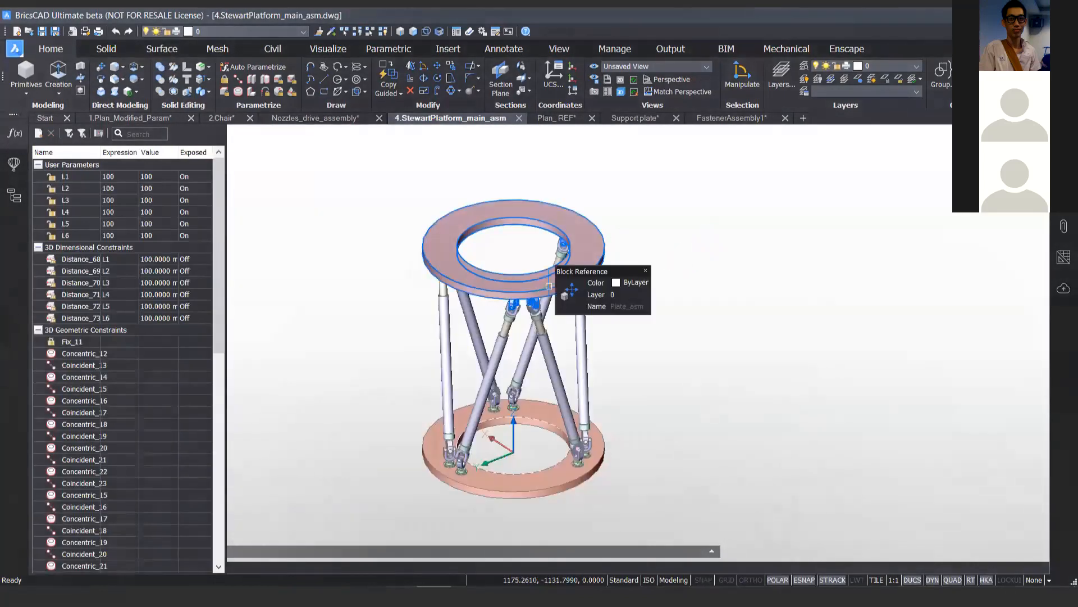
pyautogui.scroll(4, 539, 280)
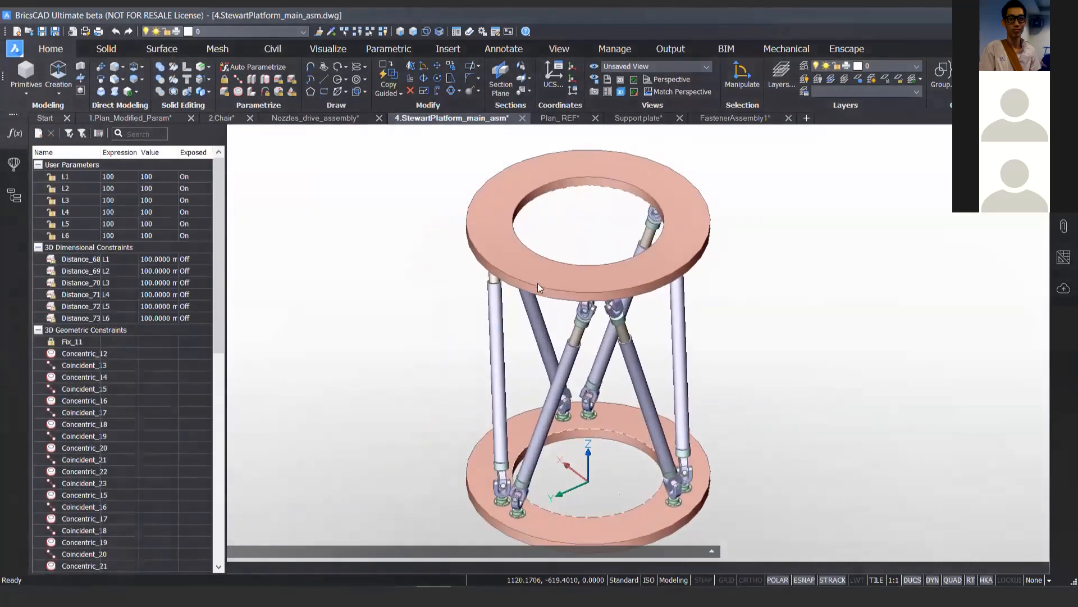
pyautogui.press('Escape')
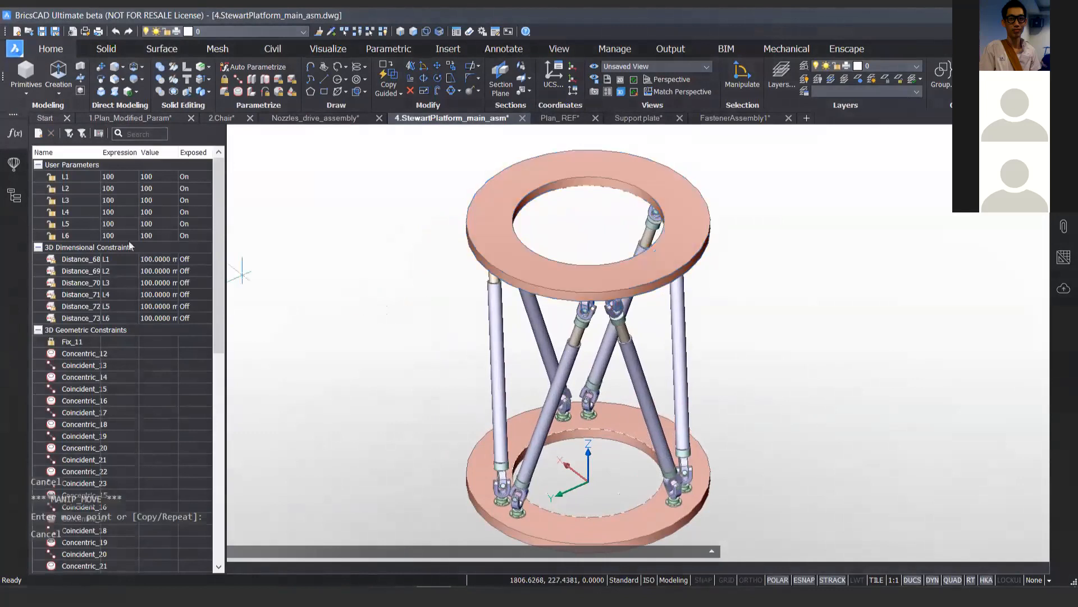
pyautogui.click(89, 177)
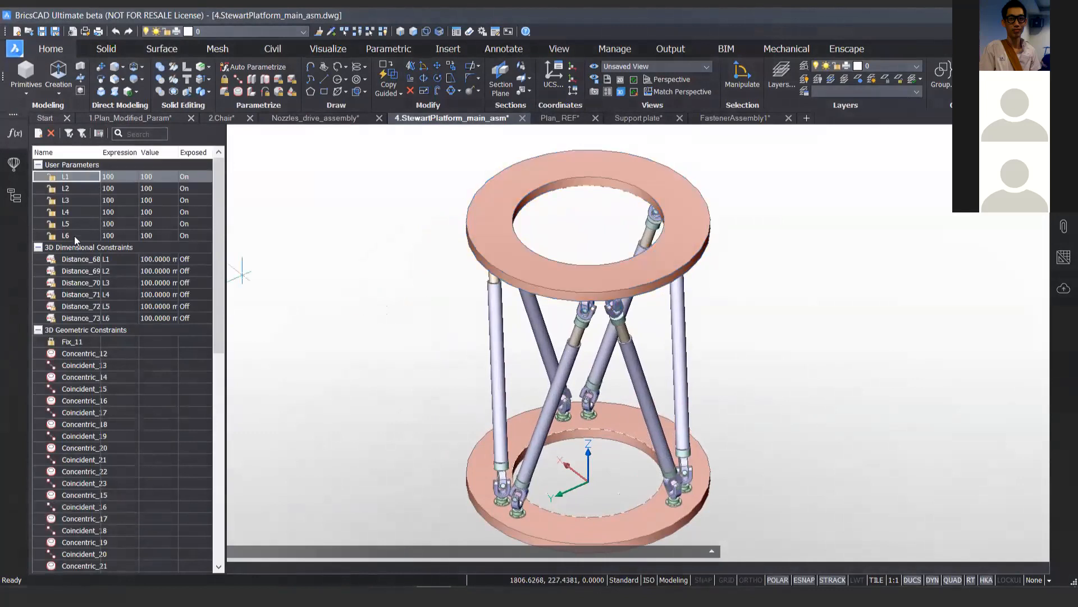
pyautogui.keyDown('shift'); pyautogui.click(74, 235); pyautogui.keyUp('shift')
pyautogui.rightClick(75, 237)
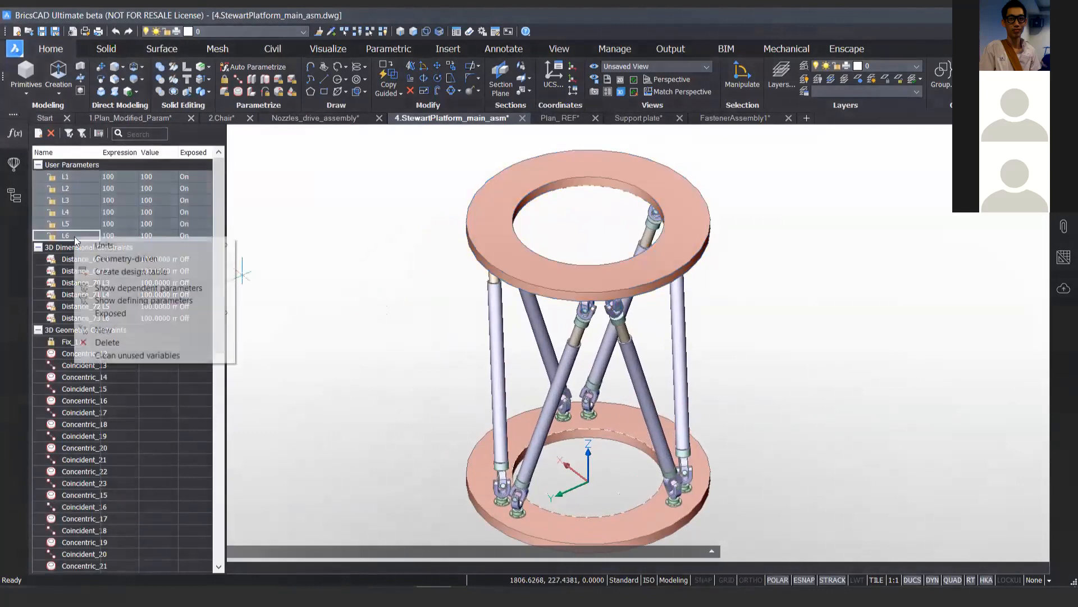
pyautogui.click(99, 259)
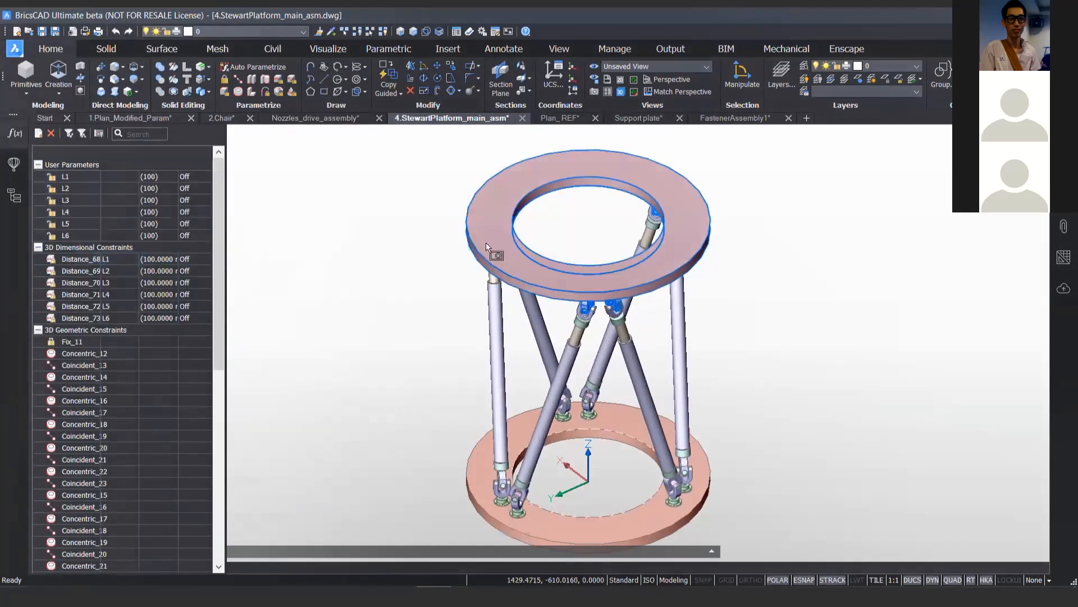
# Step: Move the Stewart platform's upper plate about 250 along the negative Y direction with the manipulator
pyautogui.moveTo(503, 250)
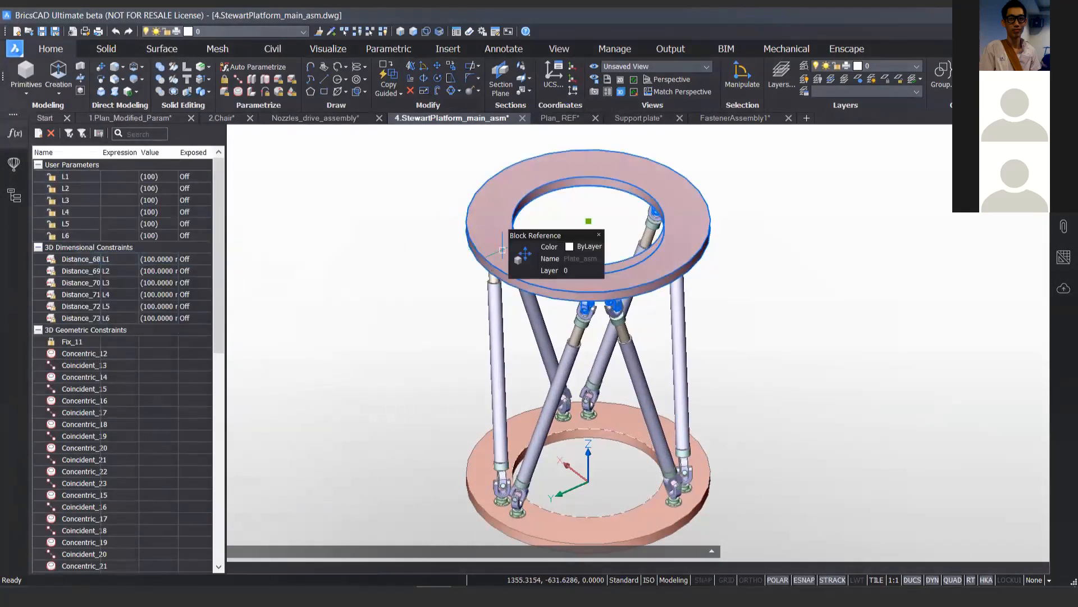
pyautogui.press('Escape')
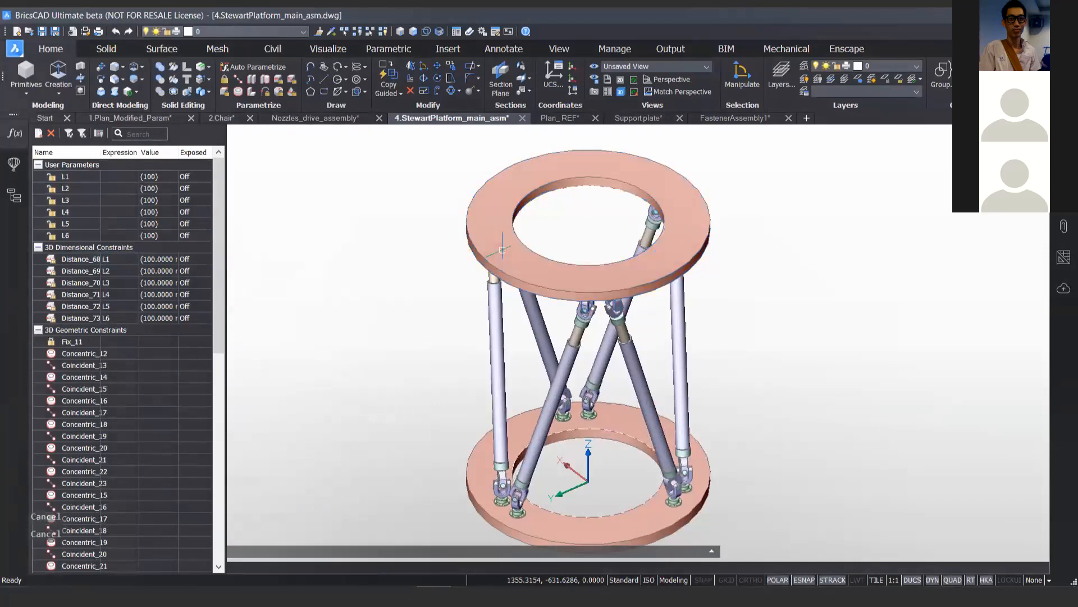
pyautogui.click(504, 254)
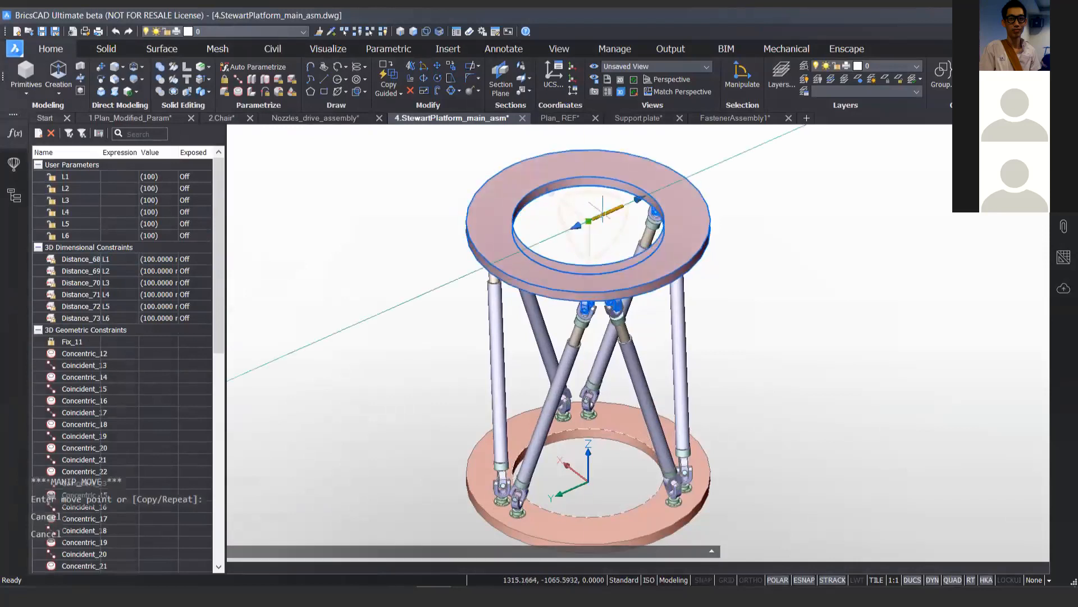
pyautogui.click(605, 209)
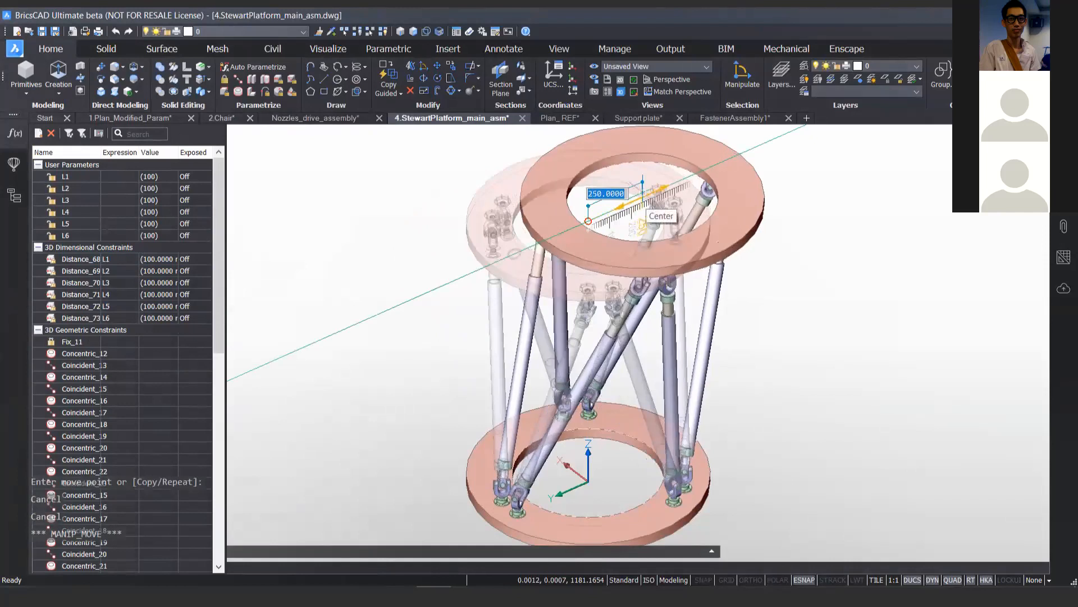
pyautogui.click(643, 198)
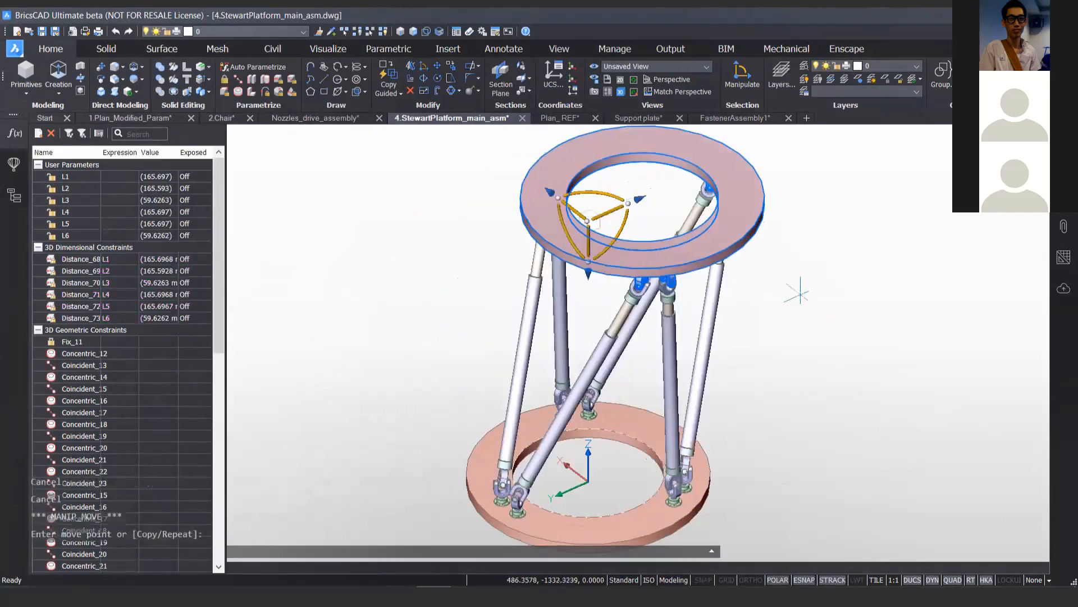
# Step: Shift the upper plate about 200 along the negative X direction and about 360 back along positive Y
pyautogui.click(549, 192)
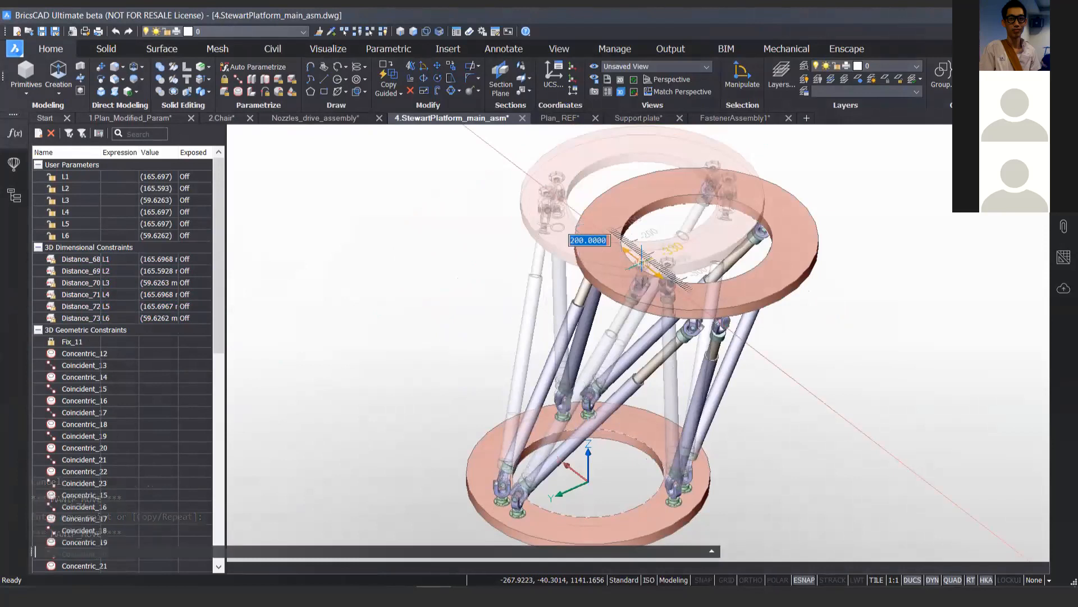
pyautogui.click(641, 262)
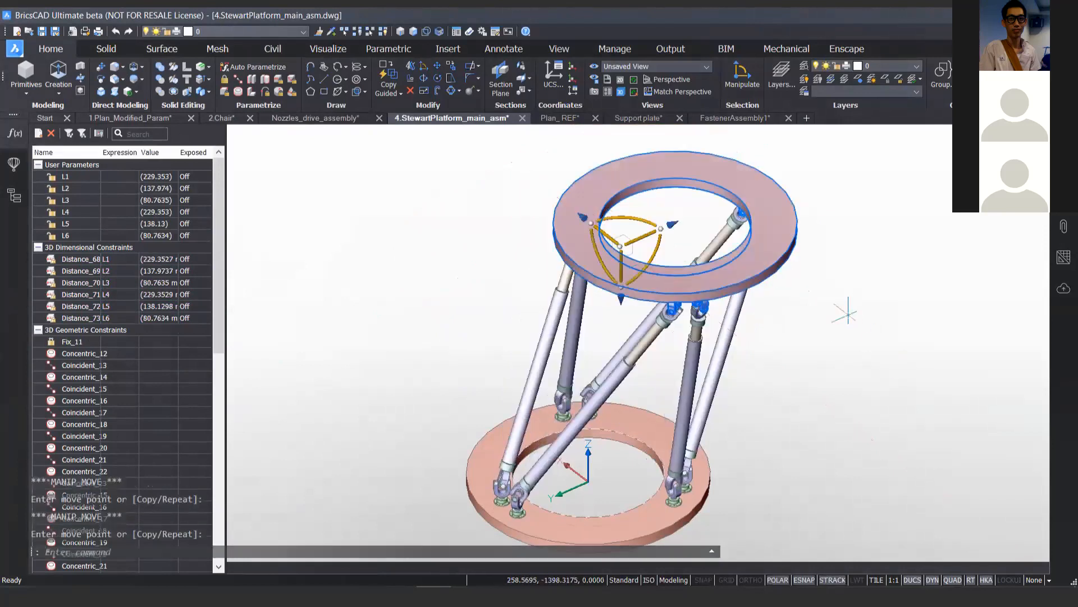
pyautogui.keyDown('shift'); pyautogui.moveTo(843, 322); pyautogui.dragTo(711, 288, button='middle'); pyautogui.keyUp('shift')
pyautogui.click(625, 257)
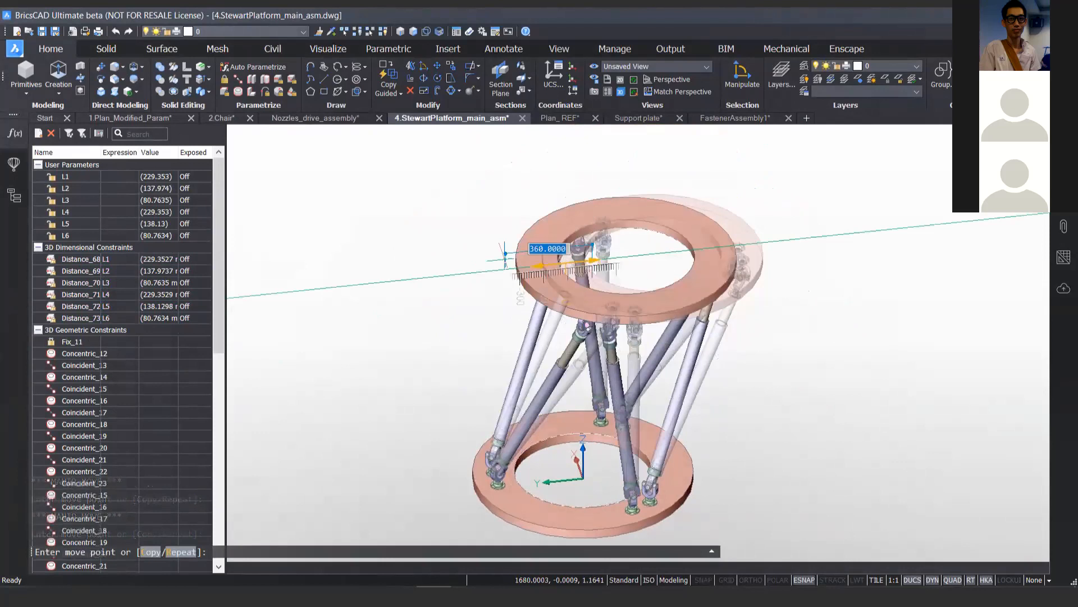
pyautogui.click(504, 259)
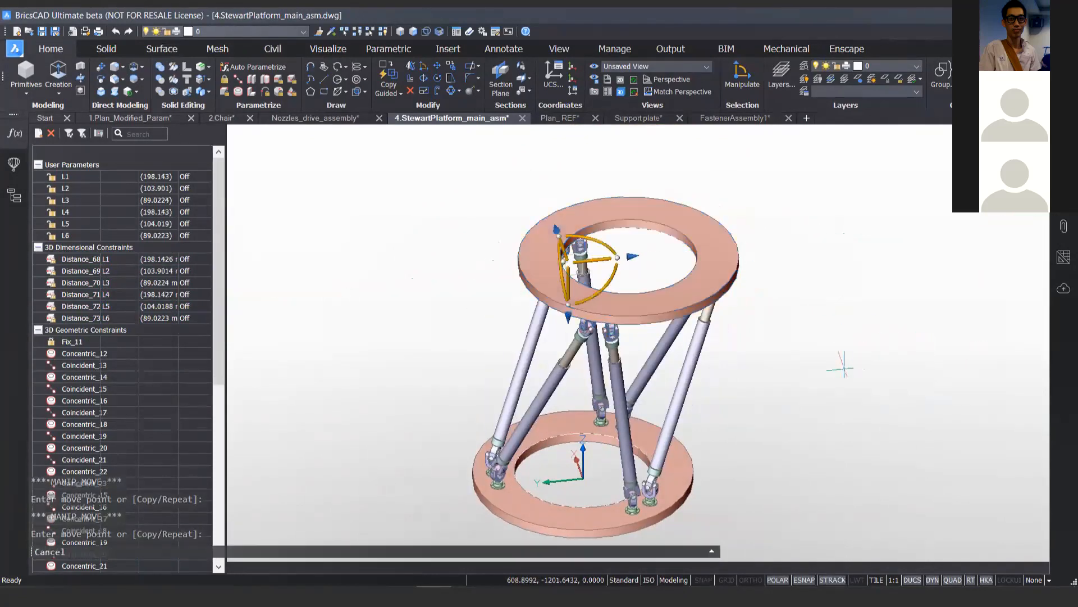
pyautogui.press('Escape')
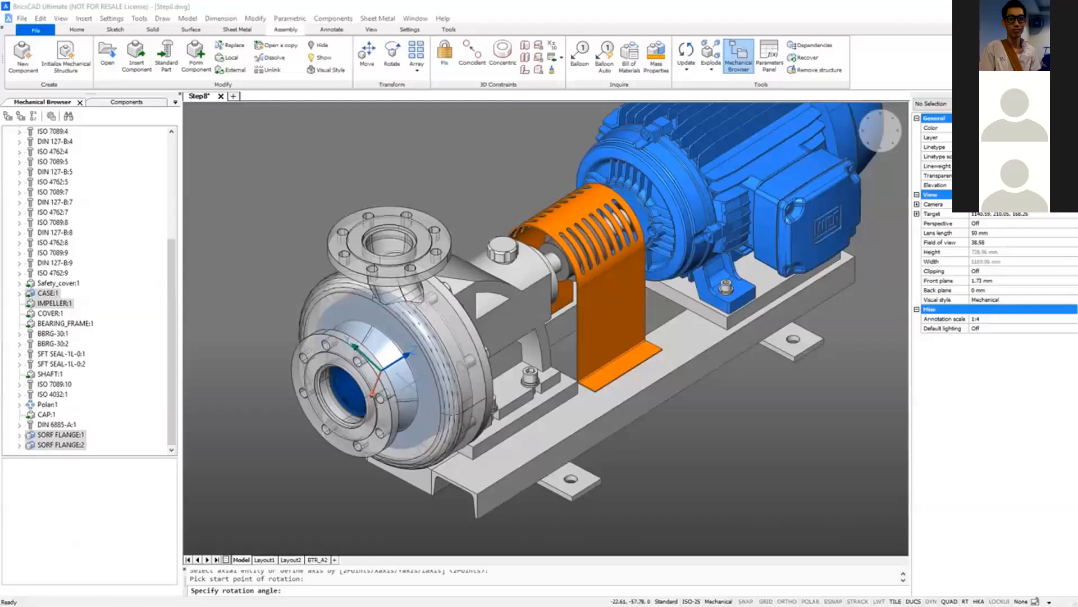
# Step: Examine the impeller's rotation inside the pump case close up from the inlet side
pyautogui.keyDown('shift'); pyautogui.moveTo(343, 340); pyautogui.dragTo(396, 344, button='middle'); pyautogui.keyUp('shift')
pyautogui.scroll(2, 394, 342)
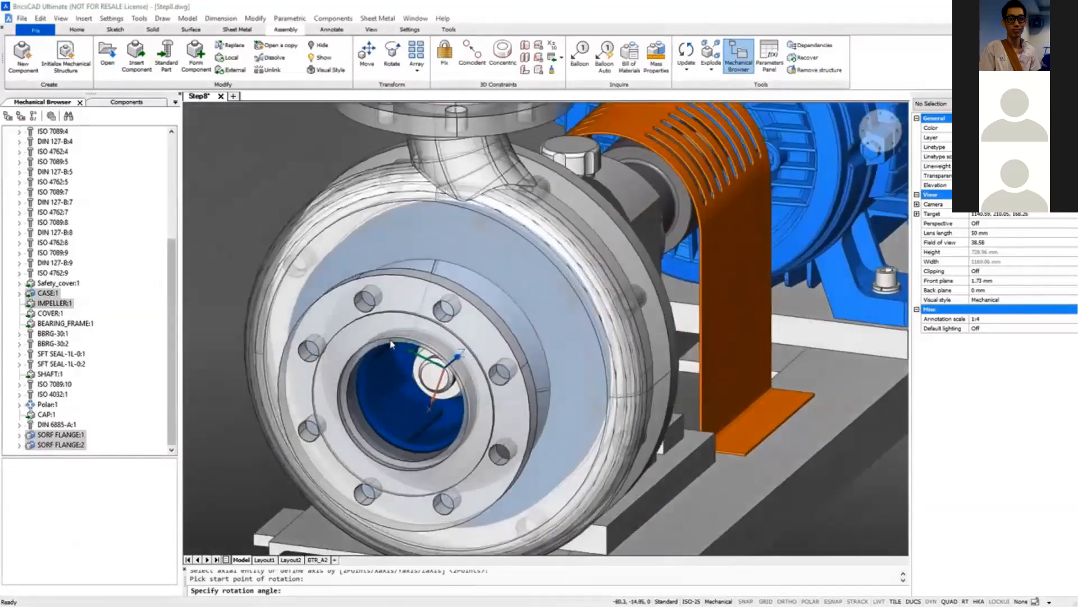
pyautogui.scroll(3, 433, 396)
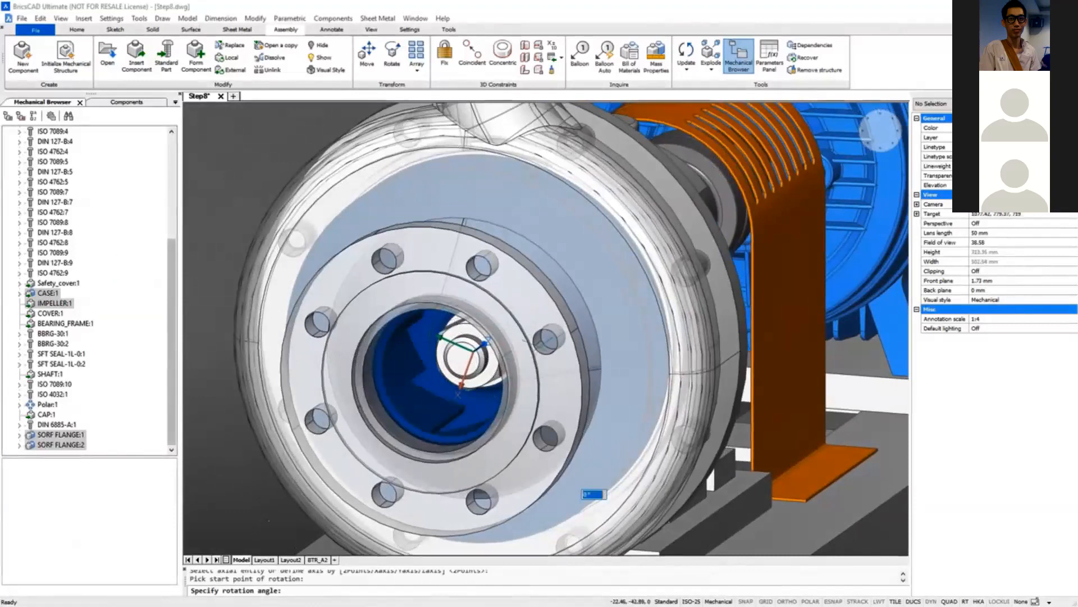
pyautogui.keyDown('shift'); pyautogui.moveTo(459, 394); pyautogui.dragTo(667, 401, button='middle'); pyautogui.keyUp('shift')
pyautogui.keyDown('shift'); pyautogui.moveTo(663, 363); pyautogui.dragTo(674, 368, button='middle'); pyautogui.keyUp('shift')
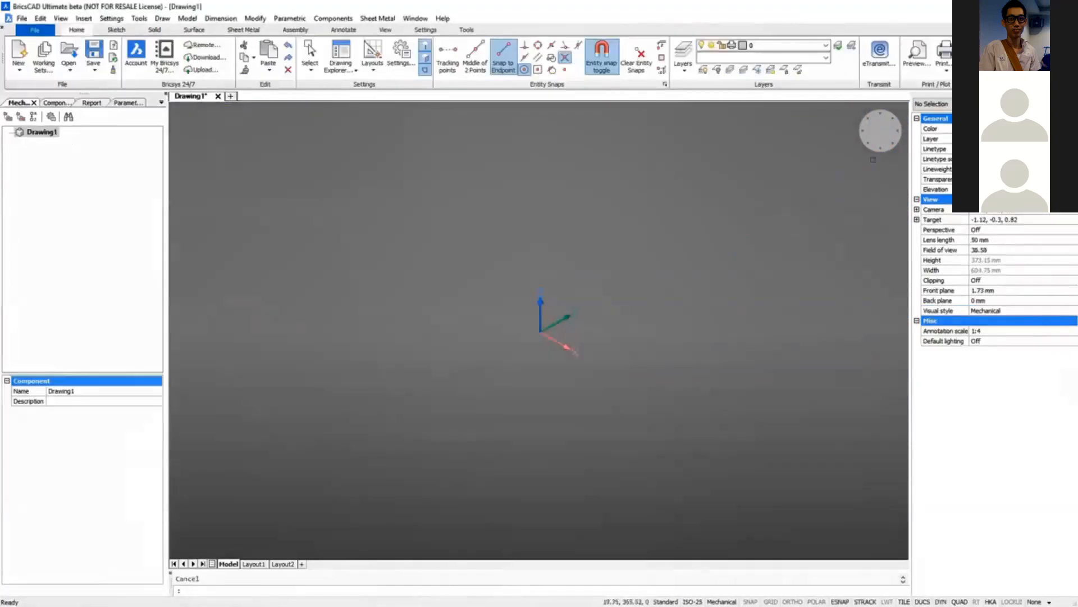
# Step: In the new Drawing1, create a solid cylinder centred at 0,0,0 with a radius of 175 mm and a height of 81 mm
pyautogui.click(155, 29)
pyautogui.click(288, 69)
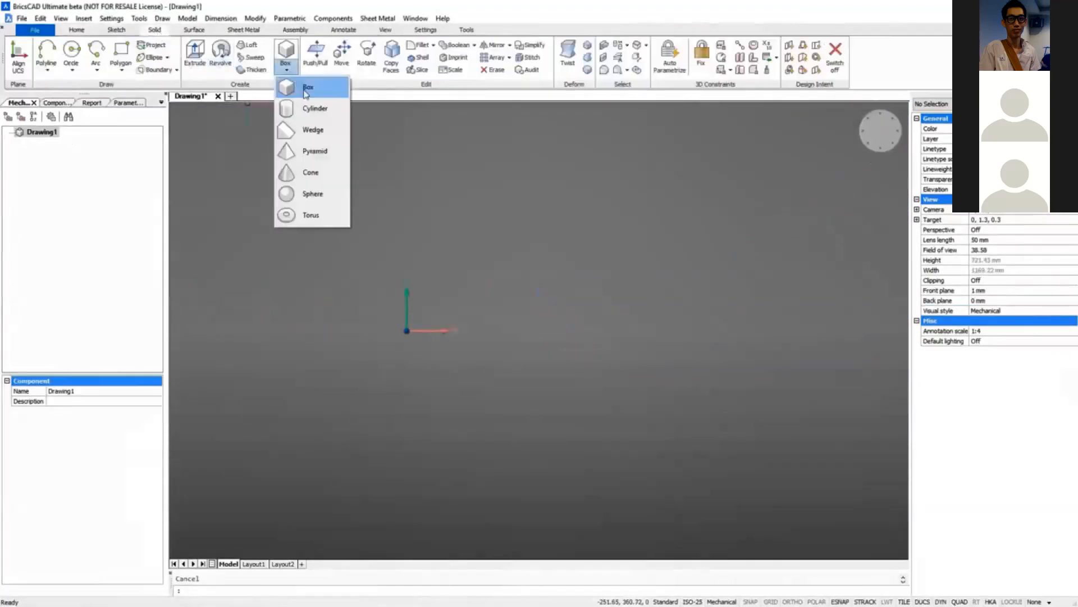
pyautogui.click(312, 106)
pyautogui.write('0,0,0')
pyautogui.press('Return')
pyautogui.write('175')
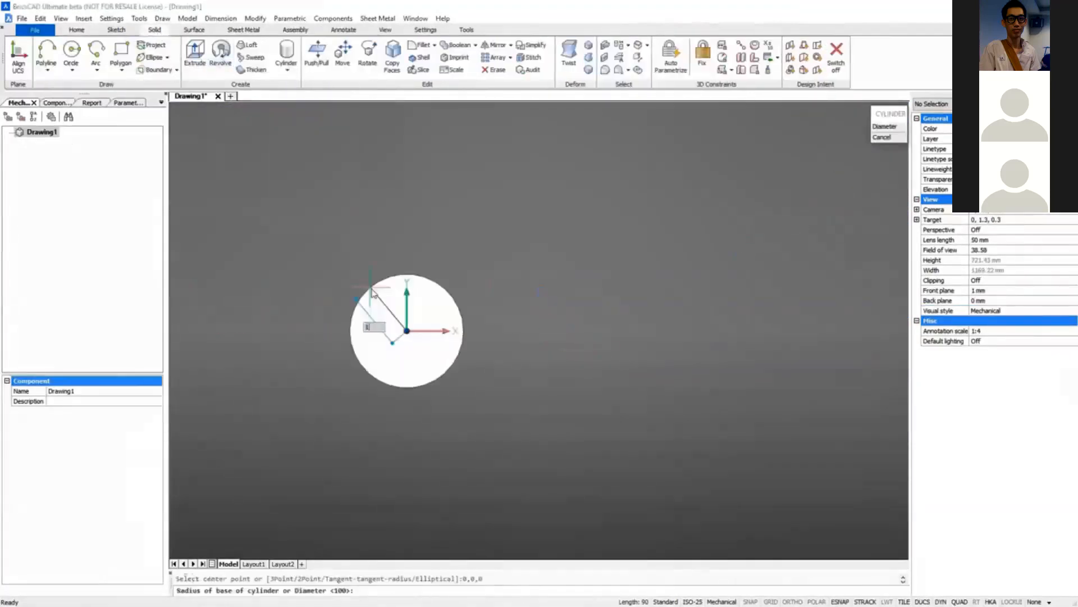
pyautogui.press('Return')
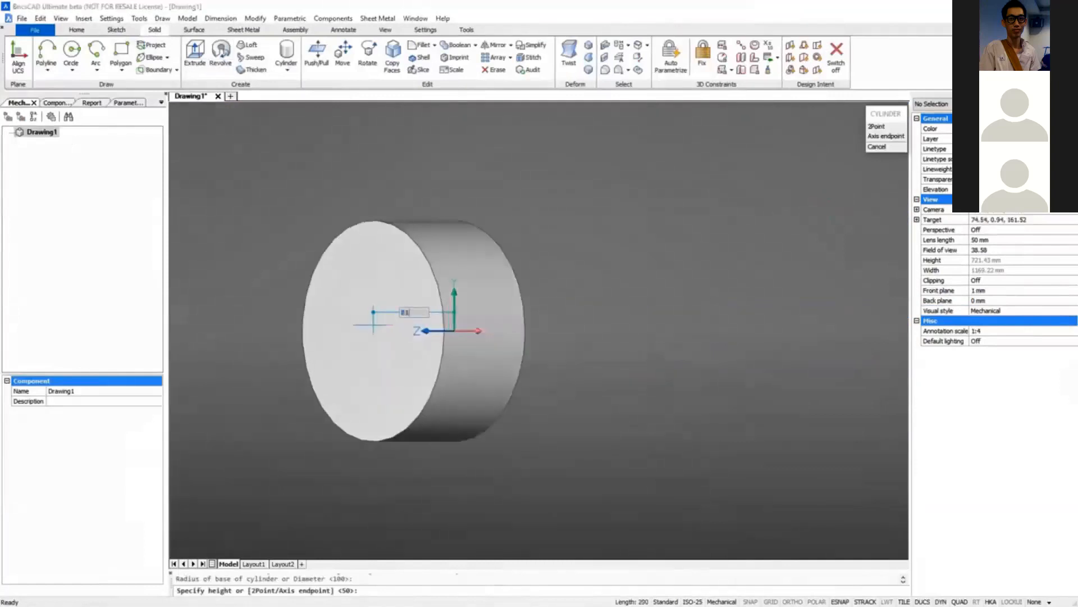
pyautogui.press('Return')
# Step: Add a truncated cone centred on the cylinder's front face, with a base radius of 100 mm and a height of 81 mm
pyautogui.click(287, 70)
pyautogui.click(306, 173)
pyautogui.click(508, 223)
pyautogui.write('100')
pyautogui.press('Return')
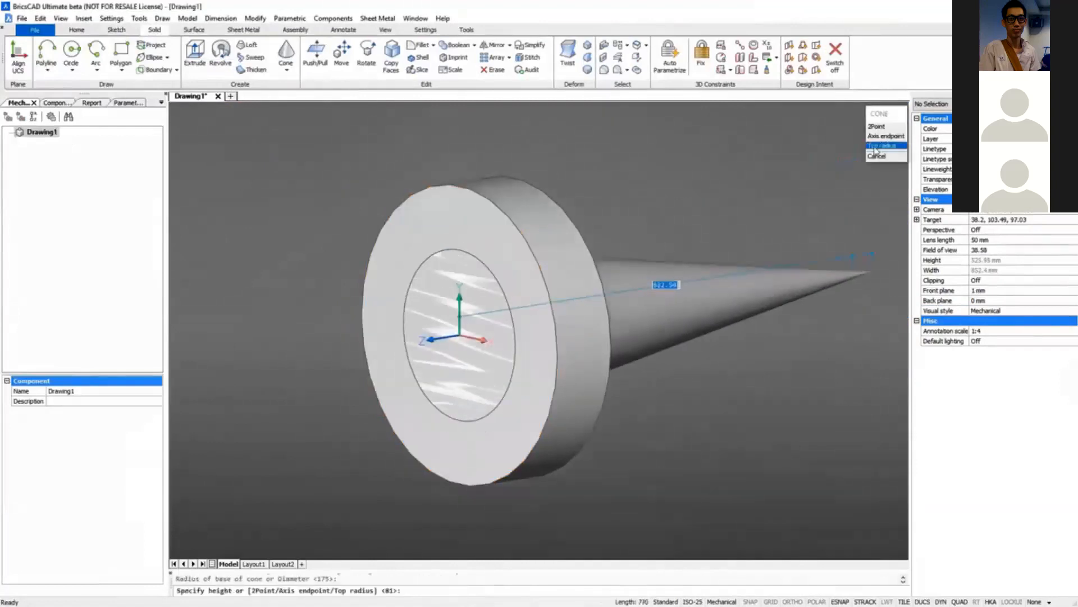
pyautogui.click(882, 145)
pyautogui.press('Return')
pyautogui.write('81')
pyautogui.press('Return')
# Step: Extrude the truncated cone's front face 35 mm outward as the inlet stub
pyautogui.click(448, 333)
pyautogui.click(459, 351)
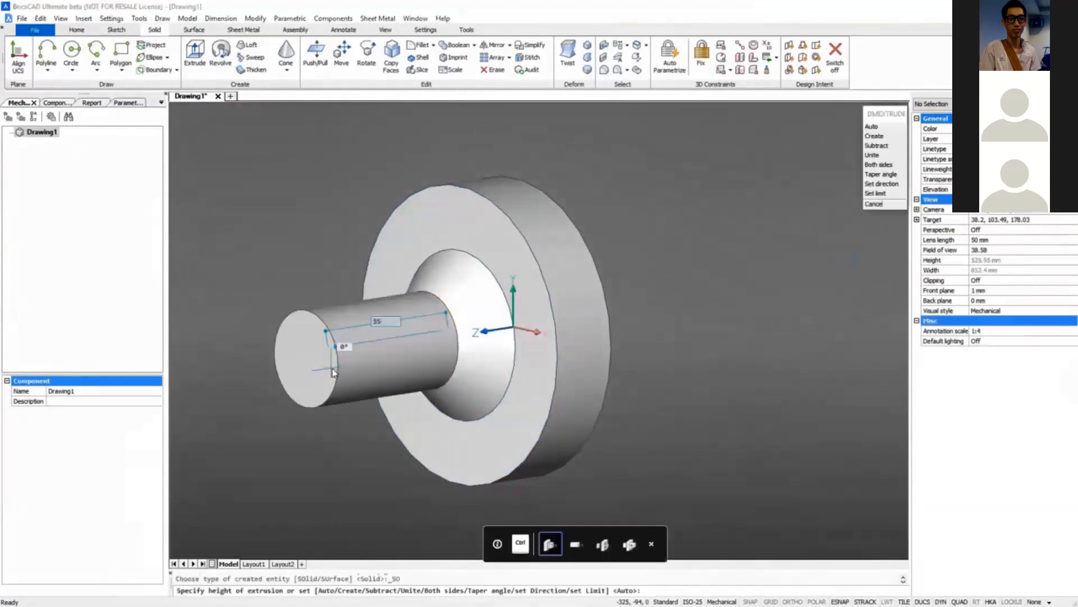
pyautogui.press('Escape')
# Step: Add a truncated cone at the cylinder's upper quadrant with base radius 35, top radius 45 and height 50 mm, then extrude its top face 30 mm
pyautogui.click(288, 59)
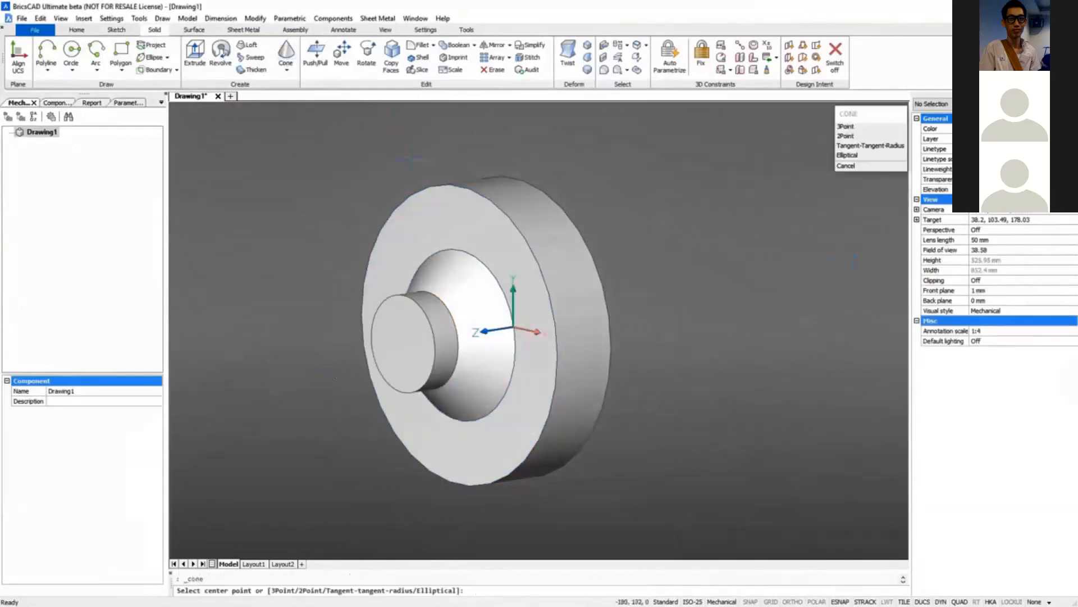
pyautogui.keyDown('shift'); pyautogui.rightClick(413, 158); pyautogui.keyUp('shift')
pyautogui.click(449, 288)
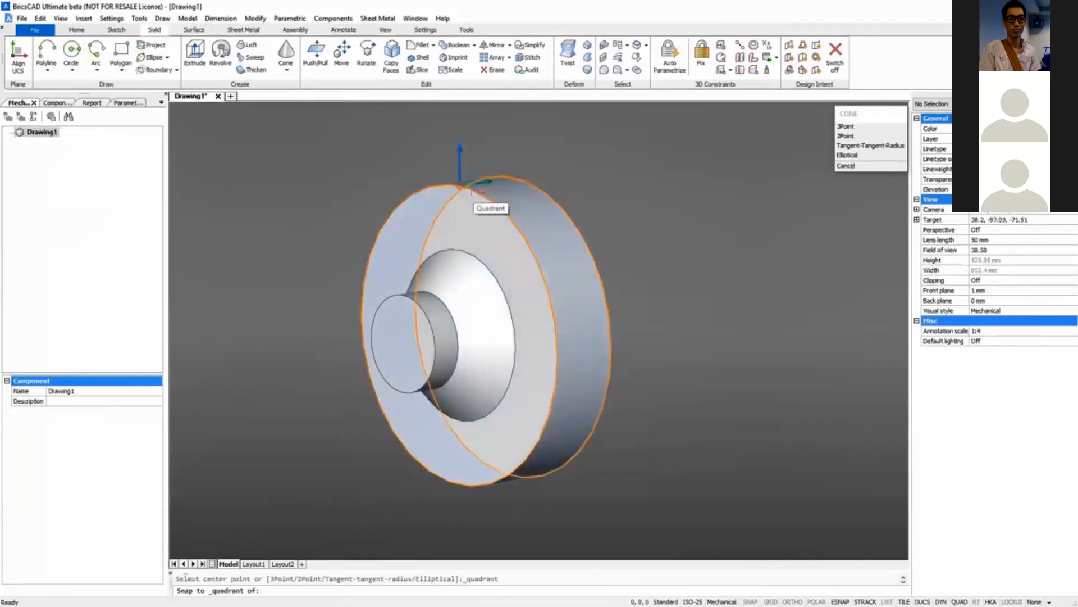
pyautogui.click(470, 192)
pyautogui.write('35')
pyautogui.press('Return')
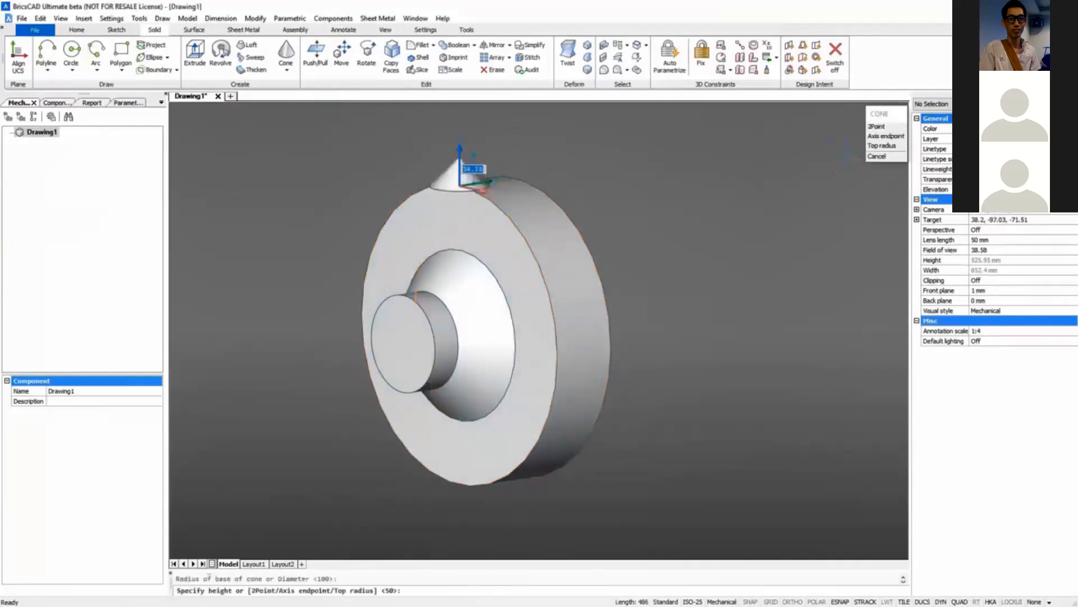
pyautogui.click(882, 146)
pyautogui.write('45')
pyautogui.press('Return')
pyautogui.write('50')
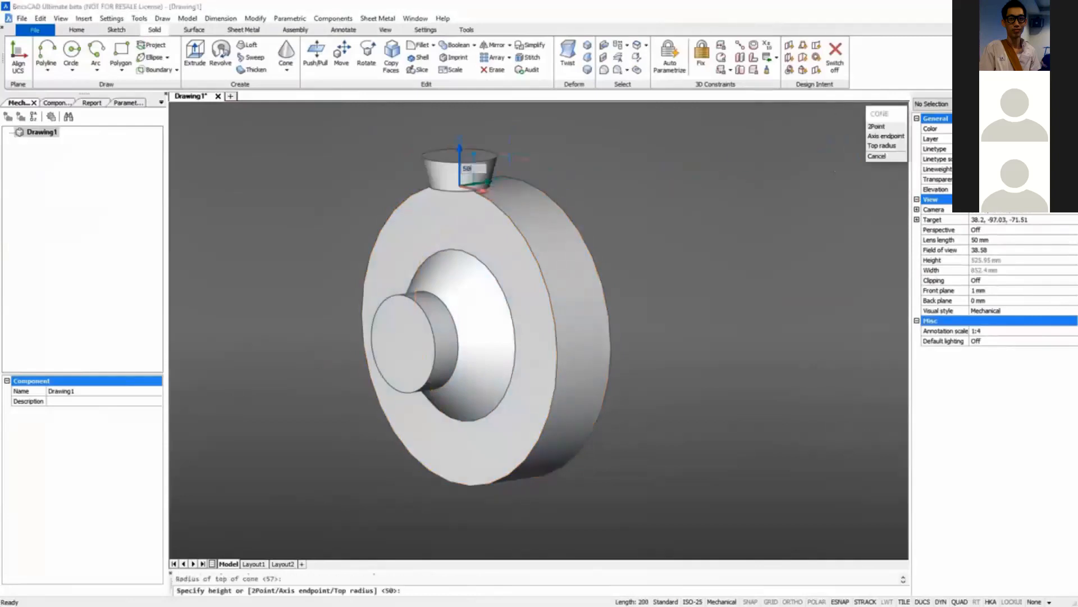
pyautogui.press('Return')
pyautogui.click(481, 159)
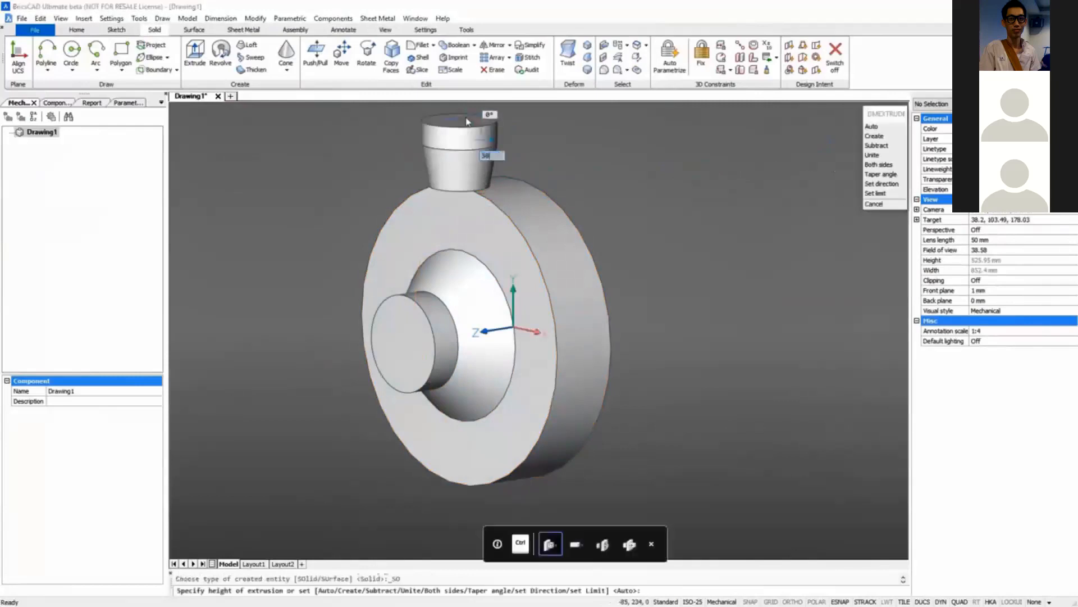
# Step: Offset the cylinder's front outer edge inward by 40 mm
pyautogui.keyDown('shift'); pyautogui.moveTo(444, 226); pyautogui.dragTo(530, 228, button='middle'); pyautogui.keyUp('shift')
pyautogui.click(530, 216)
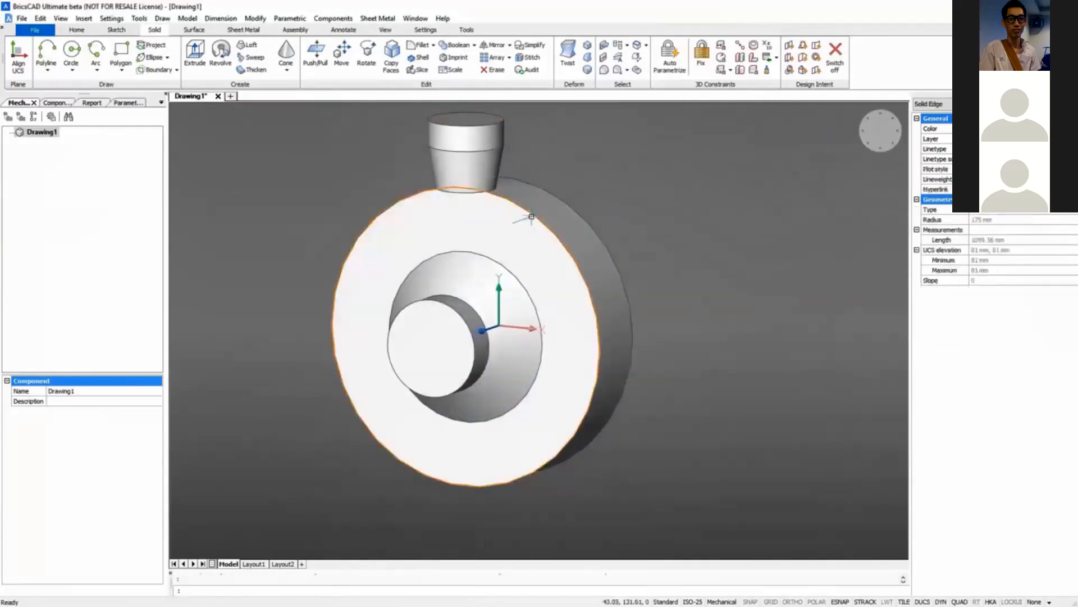
pyautogui.moveTo(542, 234)
pyautogui.click(575, 239)
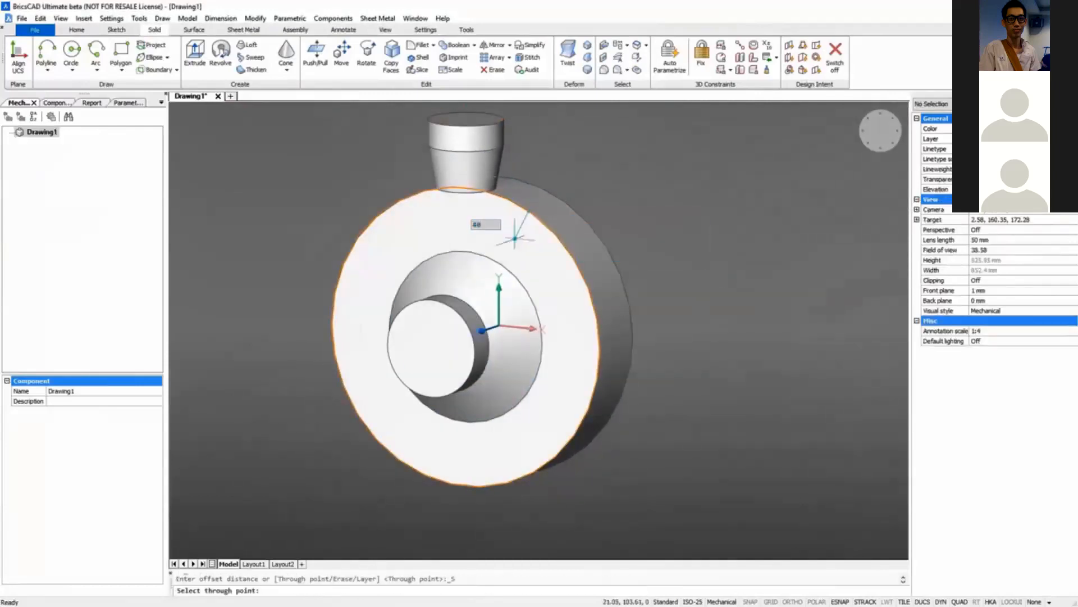
# Step: Draw a line from the centre of the cylinder's front face diagonally up to its rim
pyautogui.click(47, 69)
pyautogui.click(62, 108)
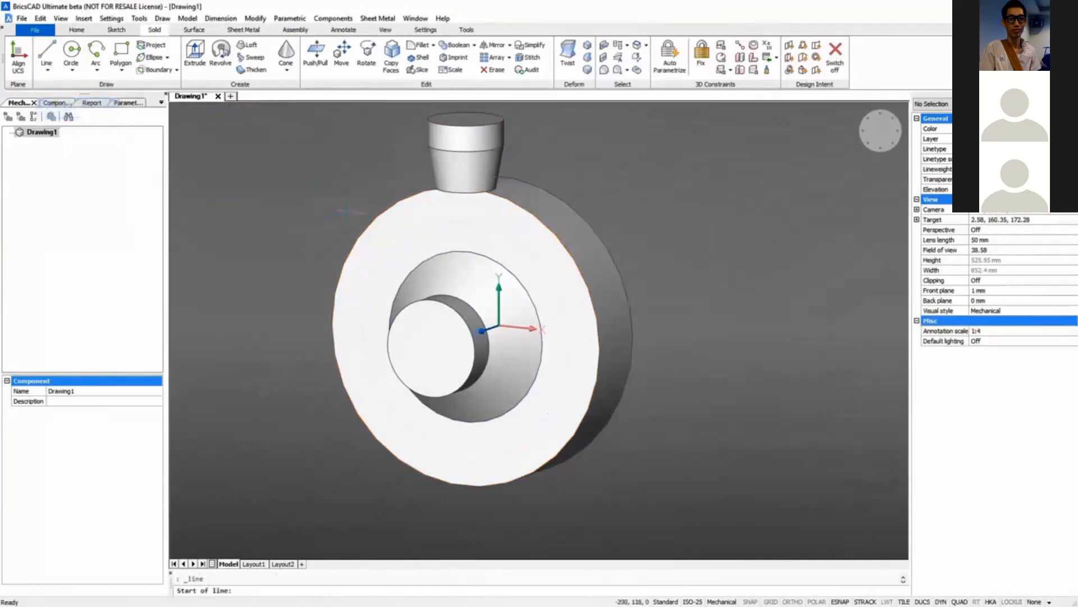
pyautogui.click(370, 227)
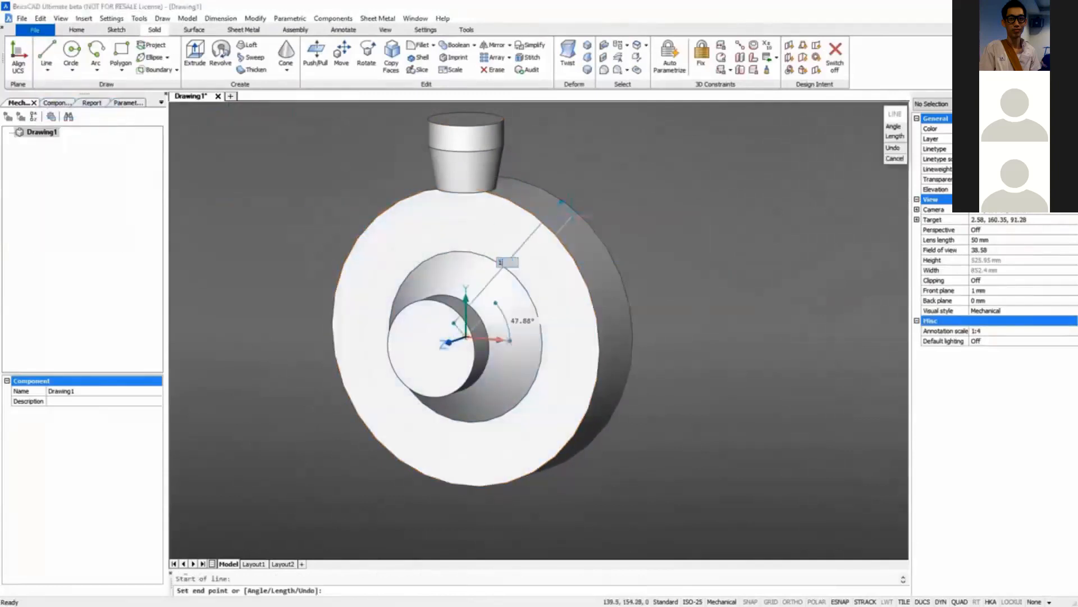
pyautogui.click(570, 214)
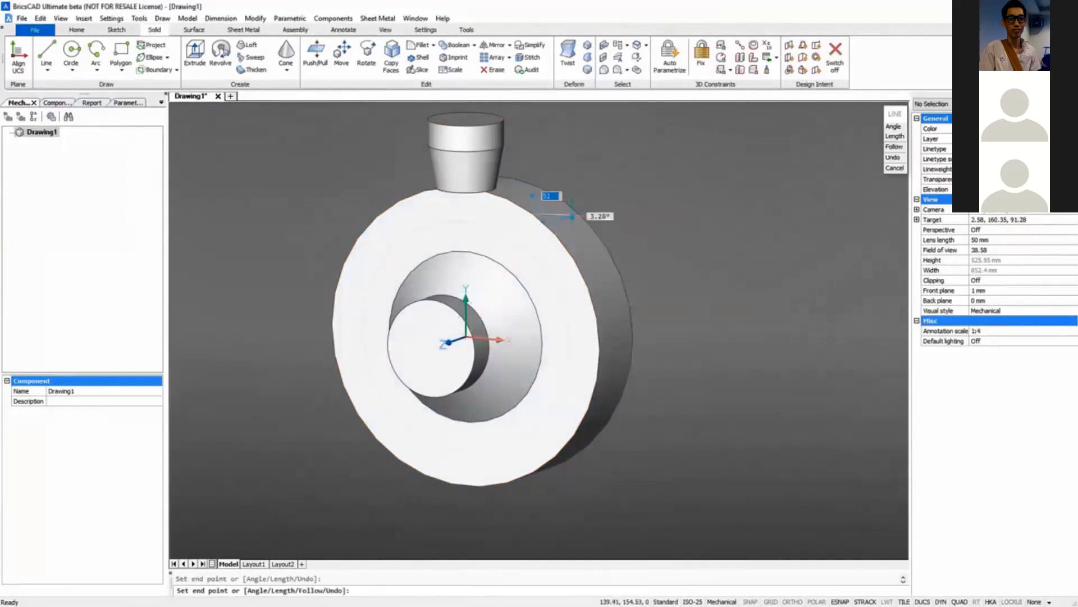
pyautogui.press('Escape')
# Step: Draw a start-end-radius arc of radius 110 mm from the nozzle's axis to the intersection of the offset circle and the line
pyautogui.click(97, 70)
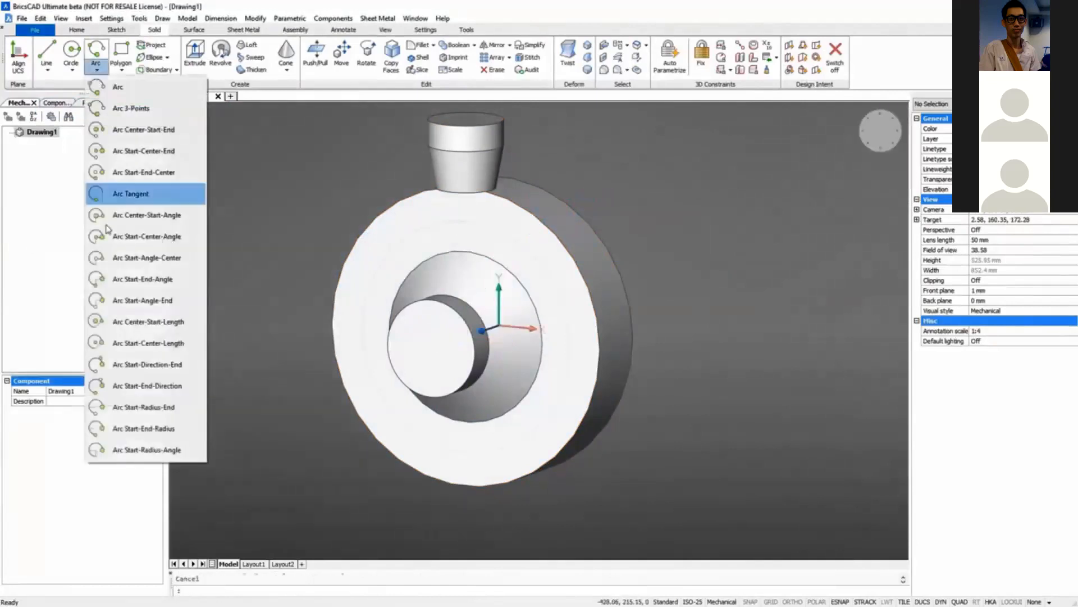
pyautogui.click(131, 432)
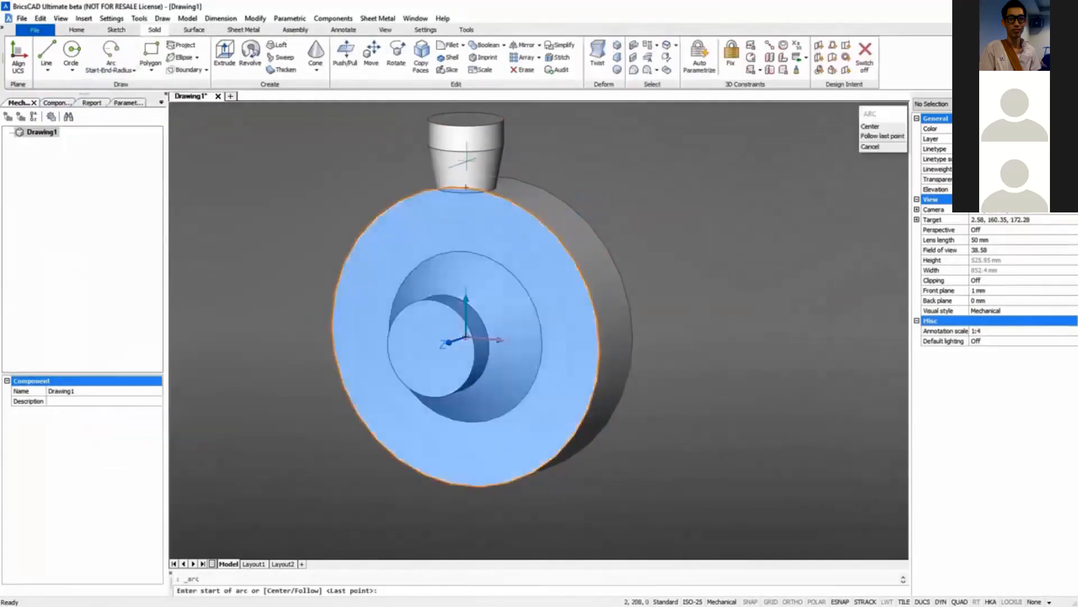
pyautogui.click(468, 153)
pyautogui.click(511, 242)
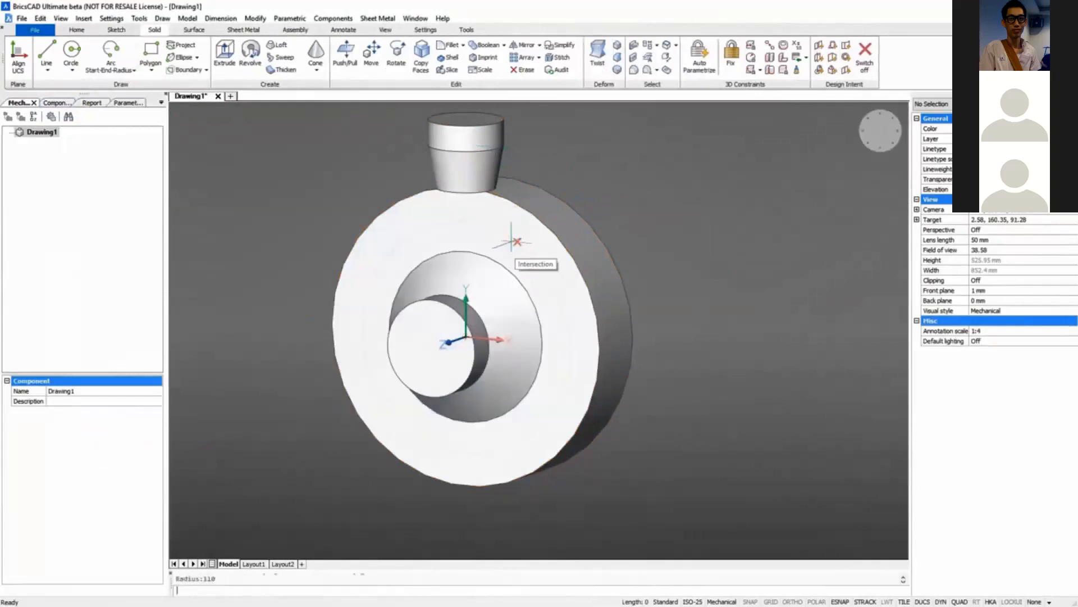
# Step: Extract the circular edge where the nozzle's tapered and straight parts meet and sweep it along the arc into a curved outlet
pyautogui.click(491, 147)
pyautogui.click(501, 167)
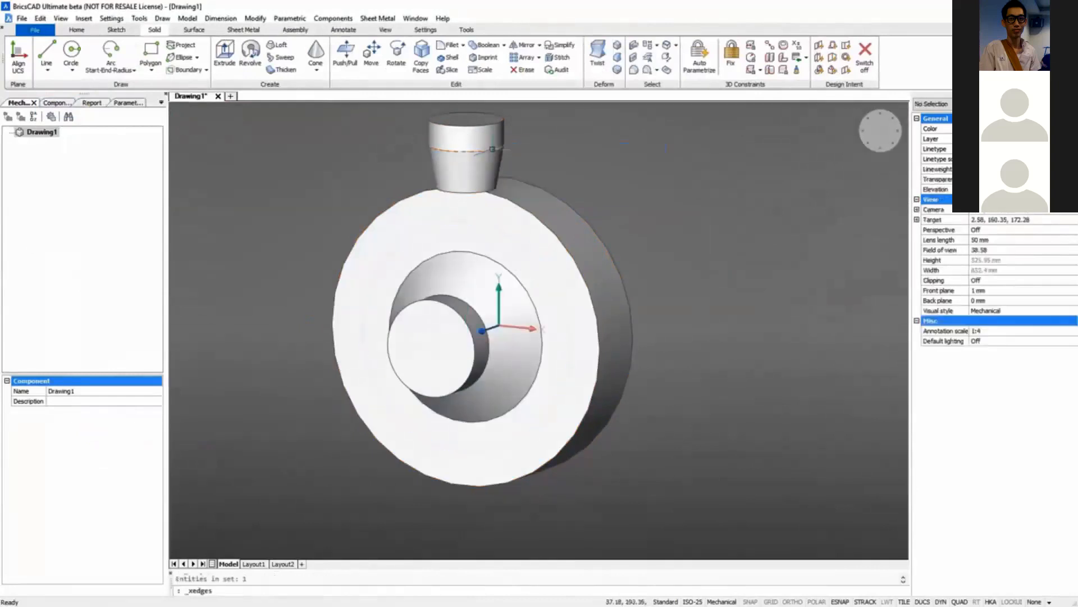
pyautogui.click(285, 57)
pyautogui.click(484, 206)
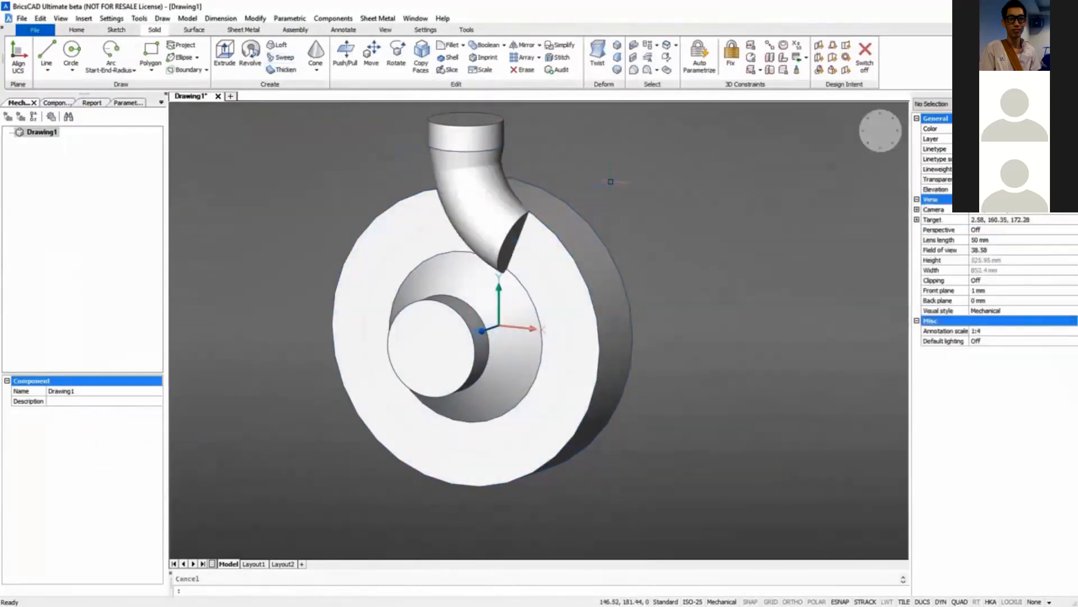
# Step: Select the outlet parts with their path curve and move them 40.5 mm back to the middle of the cylinder's thickness
pyautogui.scroll(-1, 611, 181)
pyautogui.keyDown('shift'); pyautogui.moveTo(611, 181); pyautogui.dragTo(576, 184, button='middle'); pyautogui.keyUp('shift')
pyautogui.moveTo(386, 135); pyautogui.dragTo(631, 304)
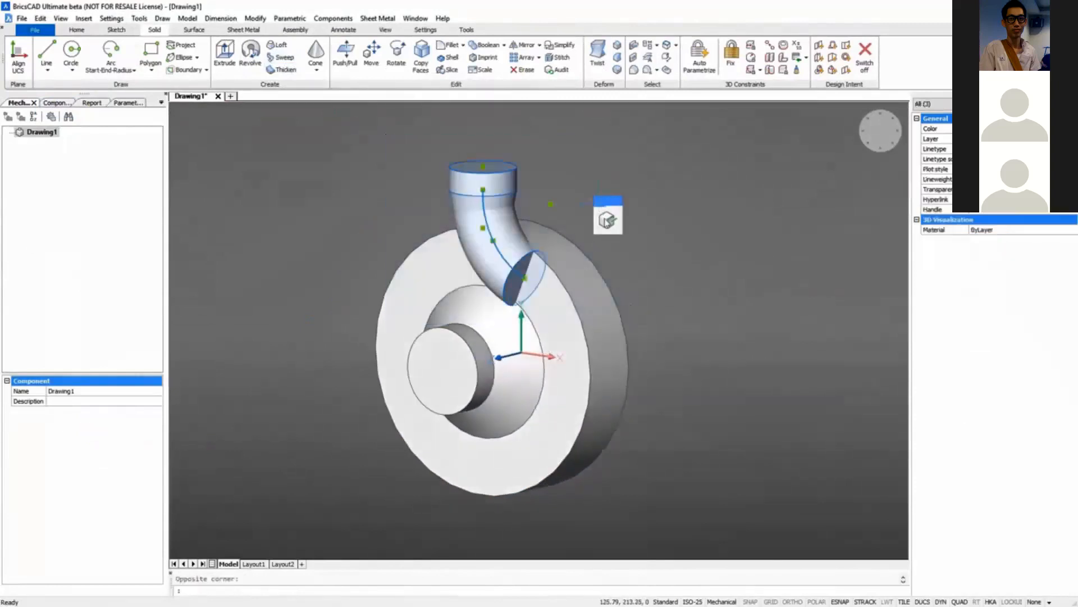
pyautogui.click(607, 222)
pyautogui.click(626, 232)
pyautogui.press('F8')
pyautogui.write('40.5')
pyautogui.press('Return')
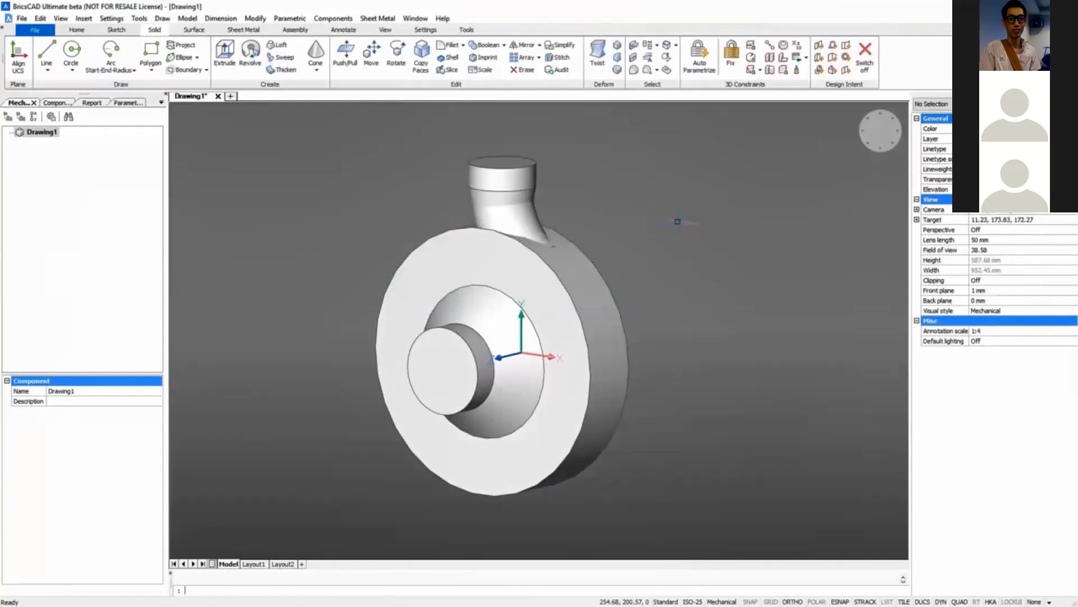
# Step: Push the outlet's tapered base into the casing and unite the casing's solids
pyautogui.keyDown('shift'); pyautogui.moveTo(396, 241); pyautogui.dragTo(534, 248, button='middle'); pyautogui.keyUp('shift')
pyautogui.scroll(4, 532, 251)
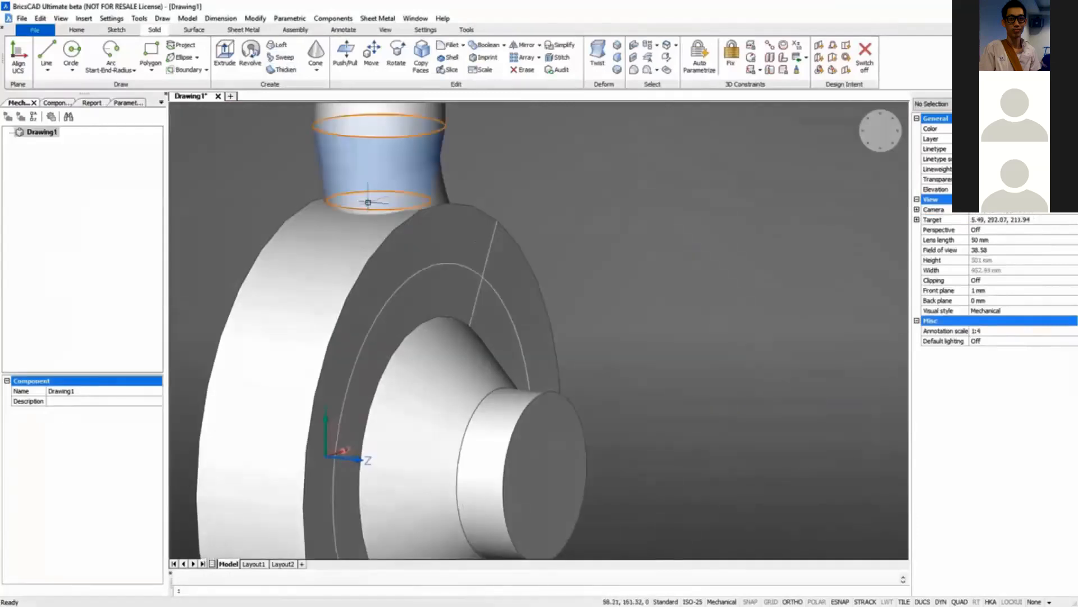
pyautogui.click(378, 221)
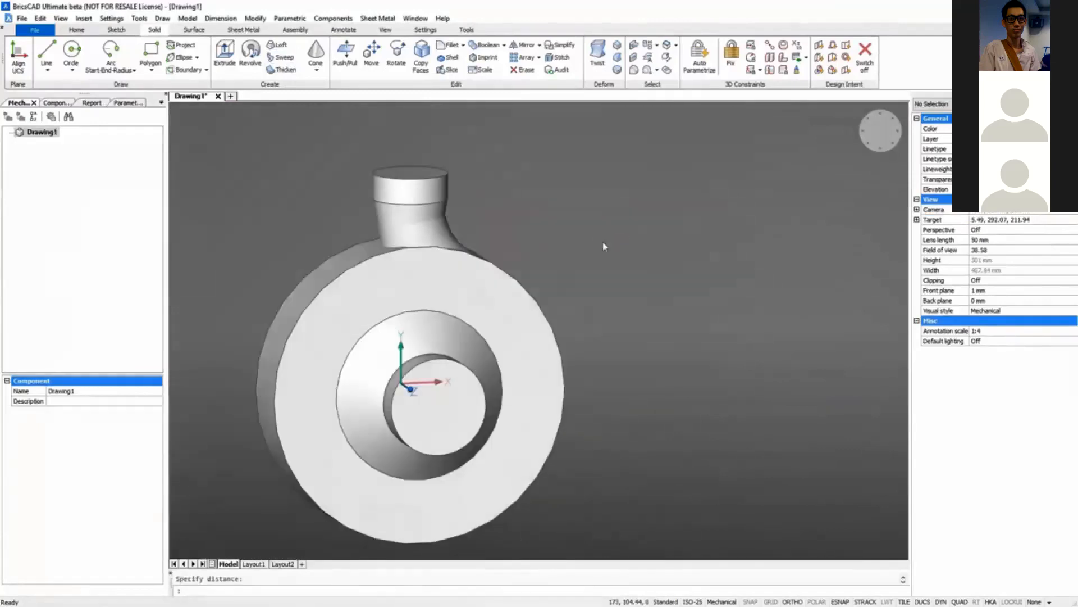
pyautogui.moveTo(636, 209); pyautogui.dragTo(237, 486)
pyautogui.press('Escape')
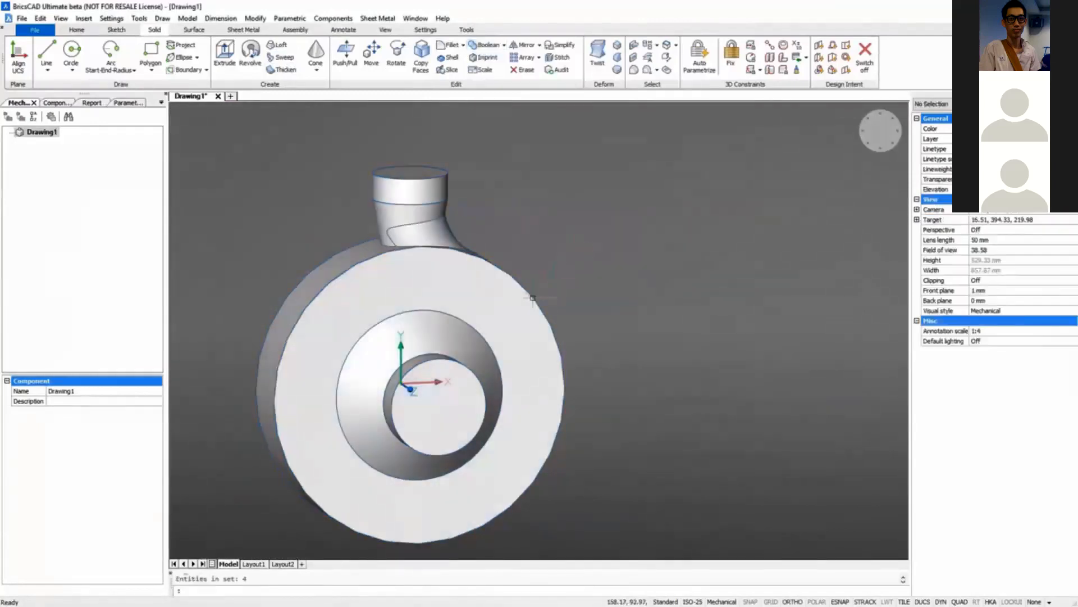
# Step: Fillet the casing's front outer edge with a 25 mm radius
pyautogui.moveTo(528, 289)
pyautogui.click(599, 323)
pyautogui.write('25')
pyautogui.press('Return')
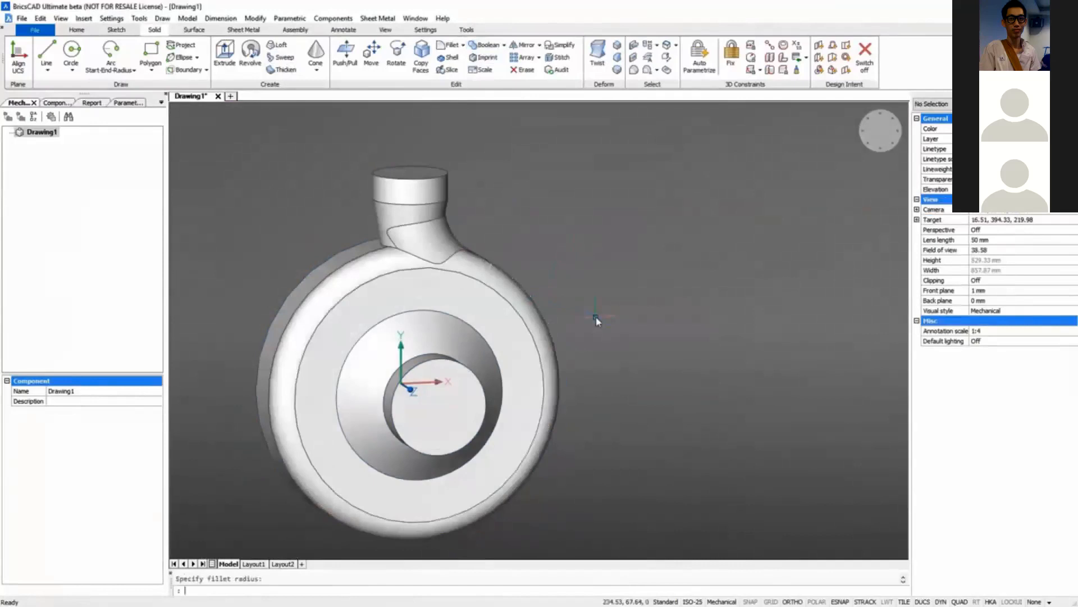
# Step: Shell the casing to a 6 mm wall, removing the end faces of the inlet and the outlet
pyautogui.scroll(-1, 424, 248)
pyautogui.moveTo(424, 249); pyautogui.dragTo(518, 253, button='middle')
pyautogui.moveTo(341, 155); pyautogui.dragTo(640, 510)
pyautogui.press('Escape')
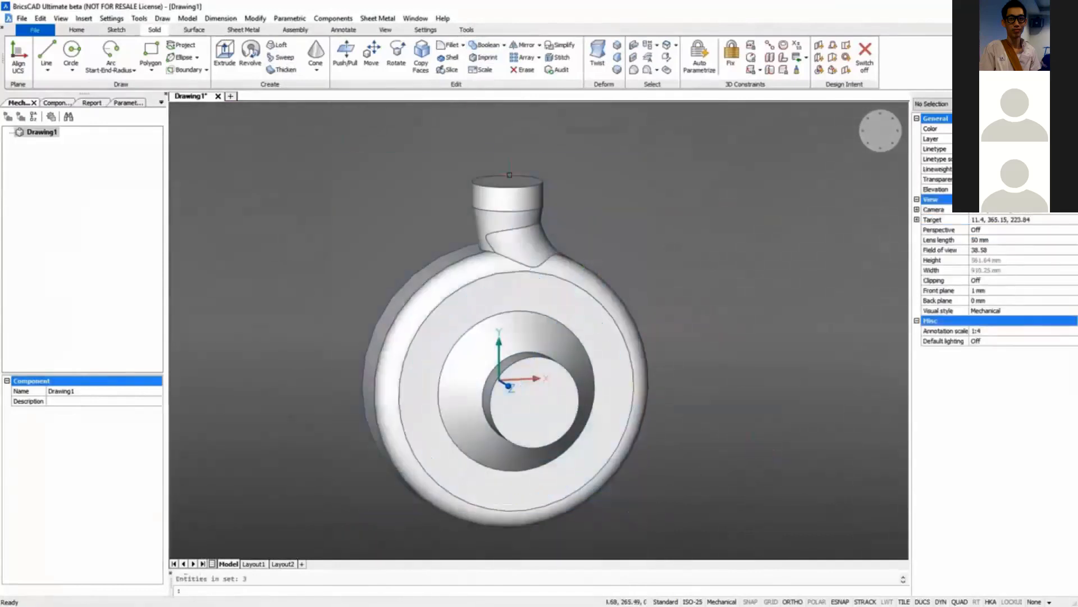
pyautogui.click(448, 58)
pyautogui.click(594, 308)
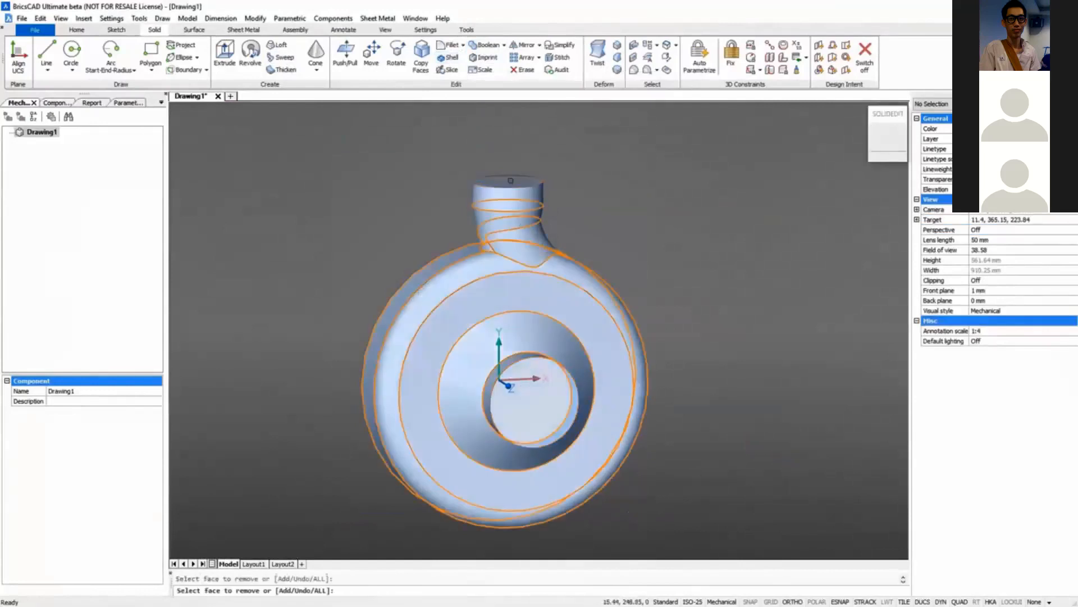
pyautogui.press('Return')
pyautogui.write('6')
pyautogui.press('Return')
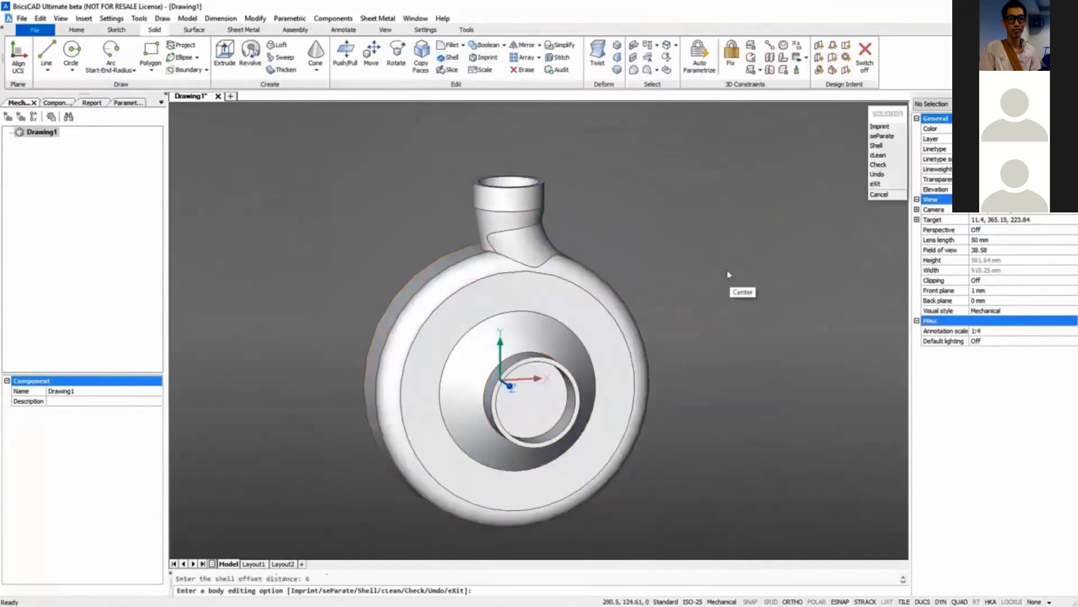
# Step: Offset the outer edge of the casing's flat back face inward by 40 mm
pyautogui.keyDown('shift'); pyautogui.moveTo(729, 275); pyautogui.dragTo(505, 278, button='middle'); pyautogui.keyUp('shift')
pyautogui.keyDown('shift'); pyautogui.moveTo(674, 282); pyautogui.dragTo(652, 231, button='middle'); pyautogui.keyUp('shift')
pyautogui.press('Escape')
pyautogui.rightClick(650, 250)
pyautogui.click(690, 271)
pyautogui.write('40')
pyautogui.press('Return')
pyautogui.press('Escape')
# Step: Extrude the offset circle on the back face 50 mm into the casing to cut the rear opening
pyautogui.moveTo(637, 290)
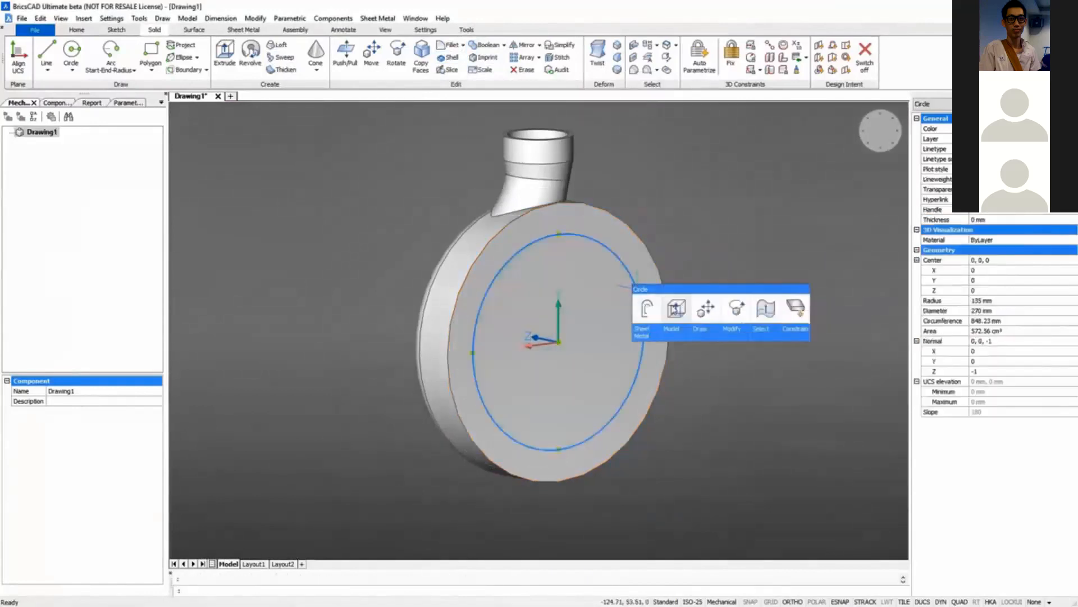
pyautogui.click(674, 309)
pyautogui.write('50')
pyautogui.press('Return')
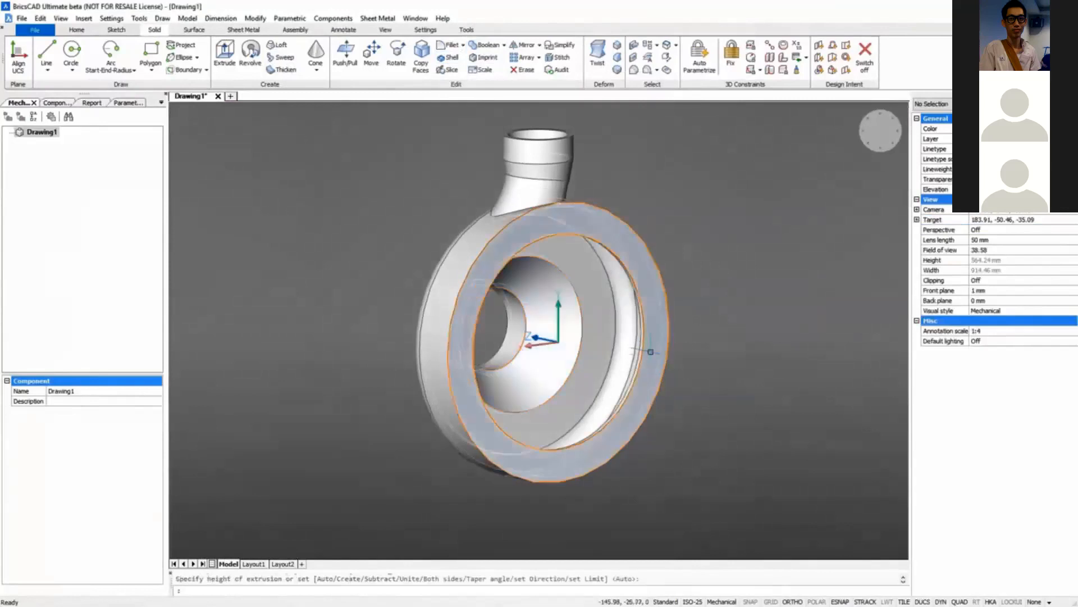
# Step: Offset the rear opening's edge outward and extrude the resulting ring inward to cut a shallow recess around the opening
pyautogui.moveTo(643, 347)
pyautogui.click(660, 371)
pyautogui.click(601, 356)
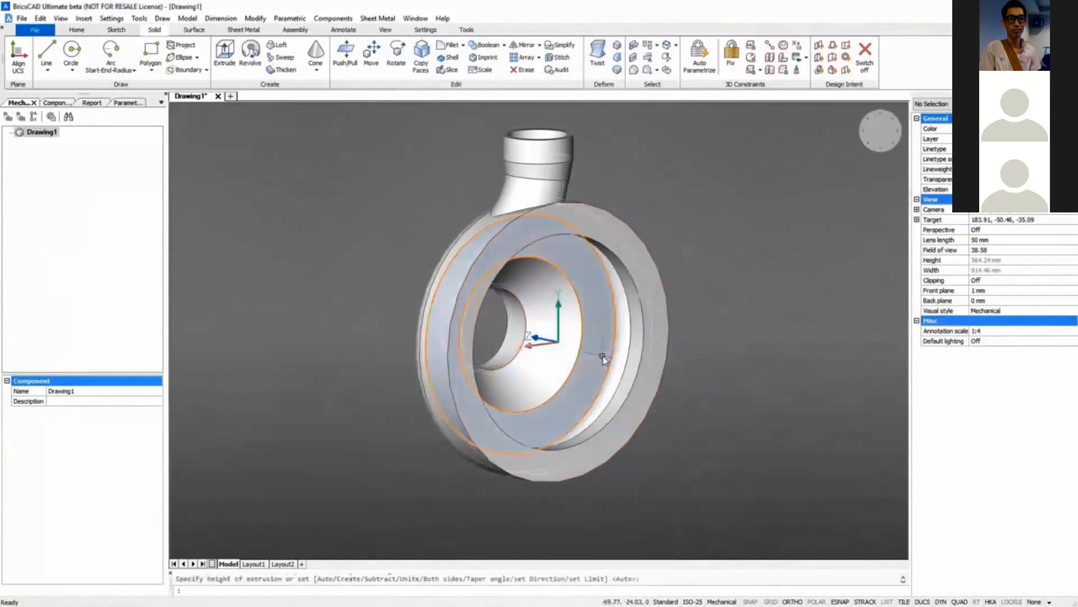
pyautogui.moveTo(634, 382)
pyautogui.click(650, 407)
pyautogui.press('Escape')
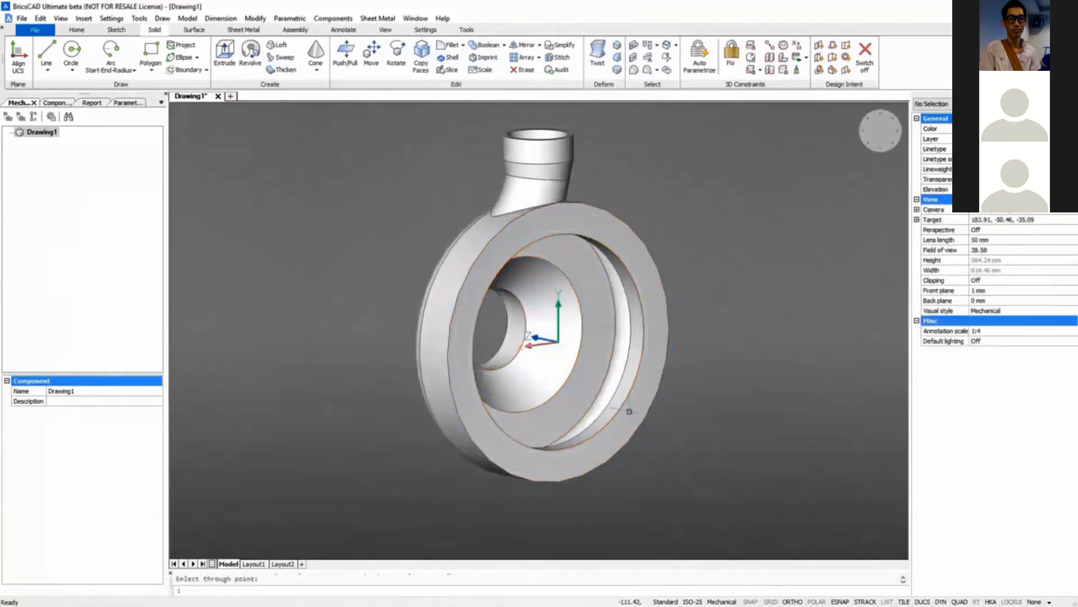
pyautogui.click(656, 428)
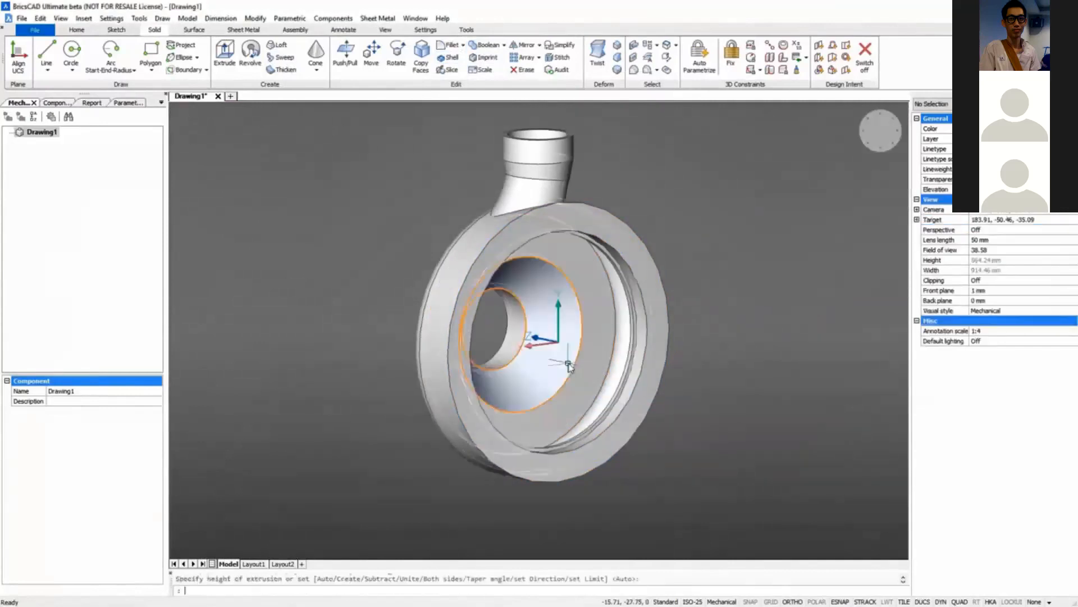
# Step: Push/pull the inner lip face of the casing that can be reached through the outlet
pyautogui.keyDown('shift'); pyautogui.moveTo(804, 264); pyautogui.dragTo(811, 242, button='middle'); pyautogui.keyUp('shift')
pyautogui.scroll(4, 742, 293)
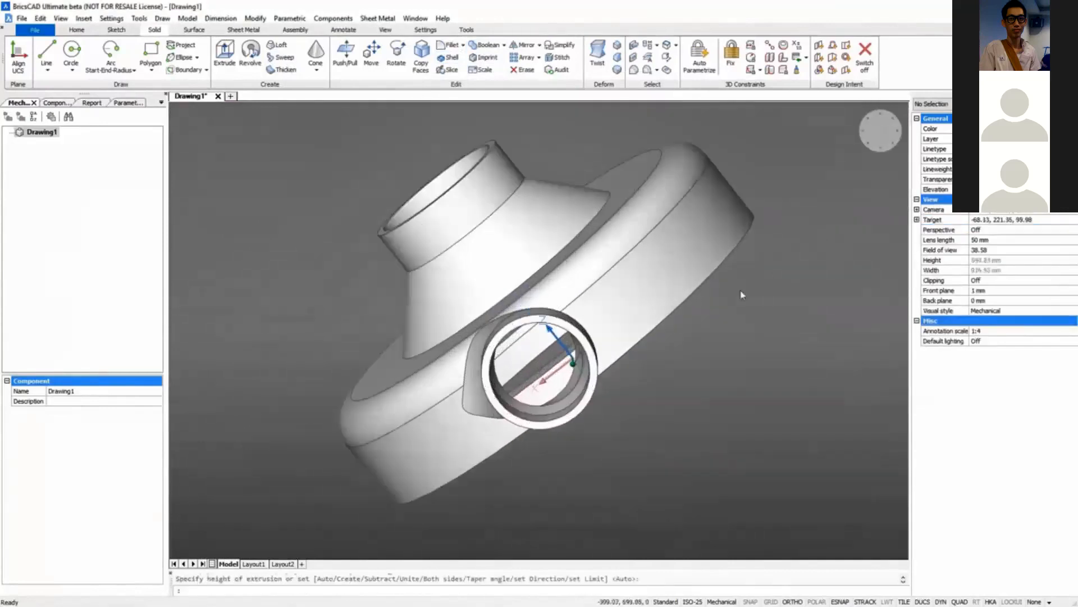
pyautogui.click(561, 434)
pyautogui.write('5')
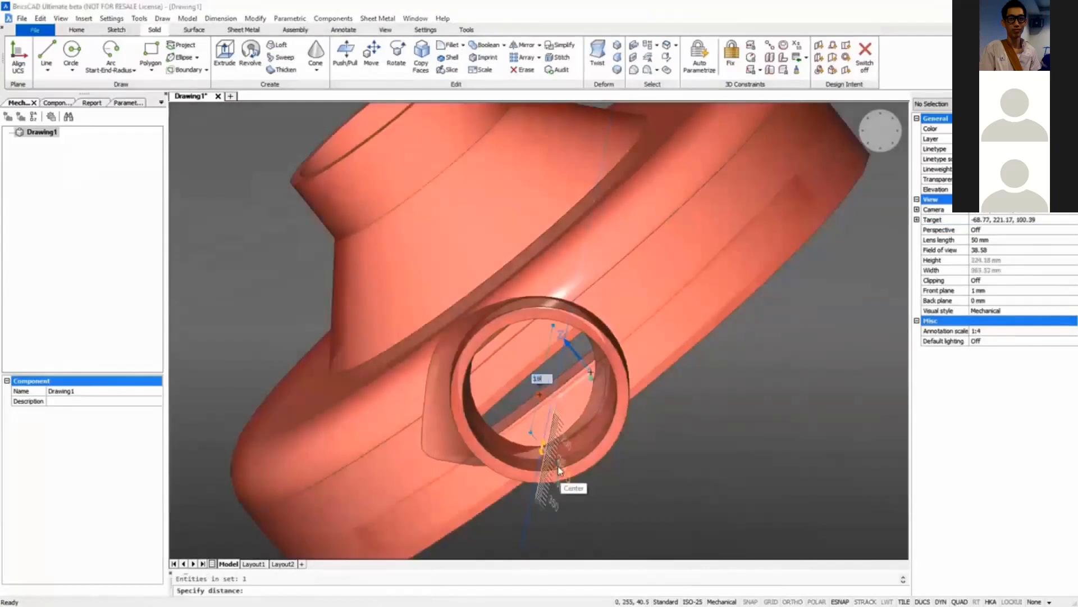
pyautogui.press('Return')
# Step: Fillet the edge of the casing's inner lip that can be reached through the outlet
pyautogui.click(551, 432)
pyautogui.click(551, 431)
pyautogui.click(575, 428)
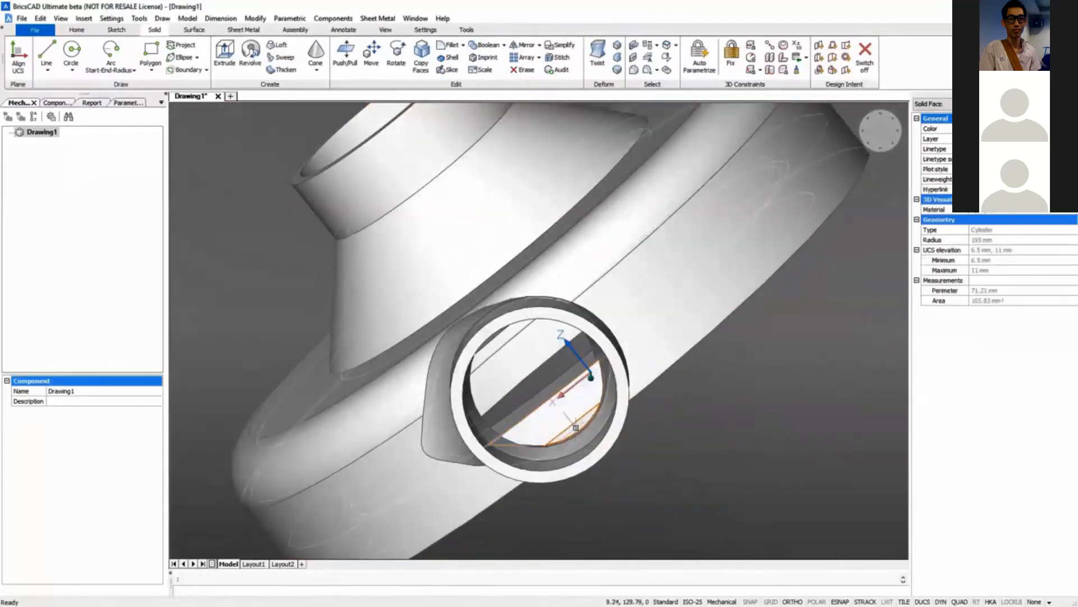
pyautogui.press('Escape')
pyautogui.moveTo(547, 402)
pyautogui.click(596, 419)
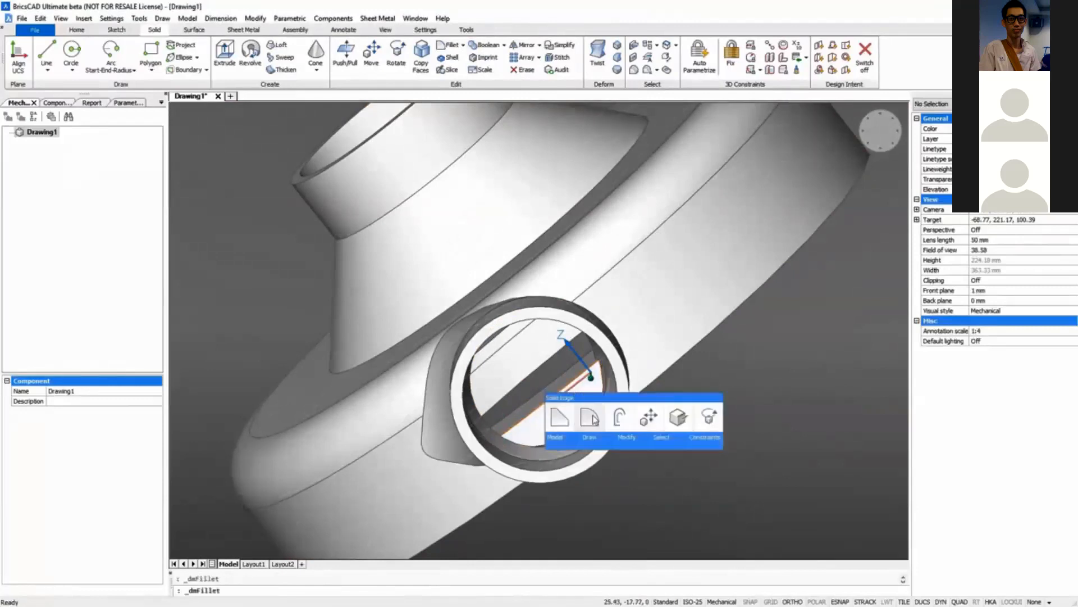
pyautogui.click(595, 424)
pyautogui.keyDown('shift'); pyautogui.moveTo(594, 427); pyautogui.dragTo(649, 385, button='middle'); pyautogui.keyUp('shift')
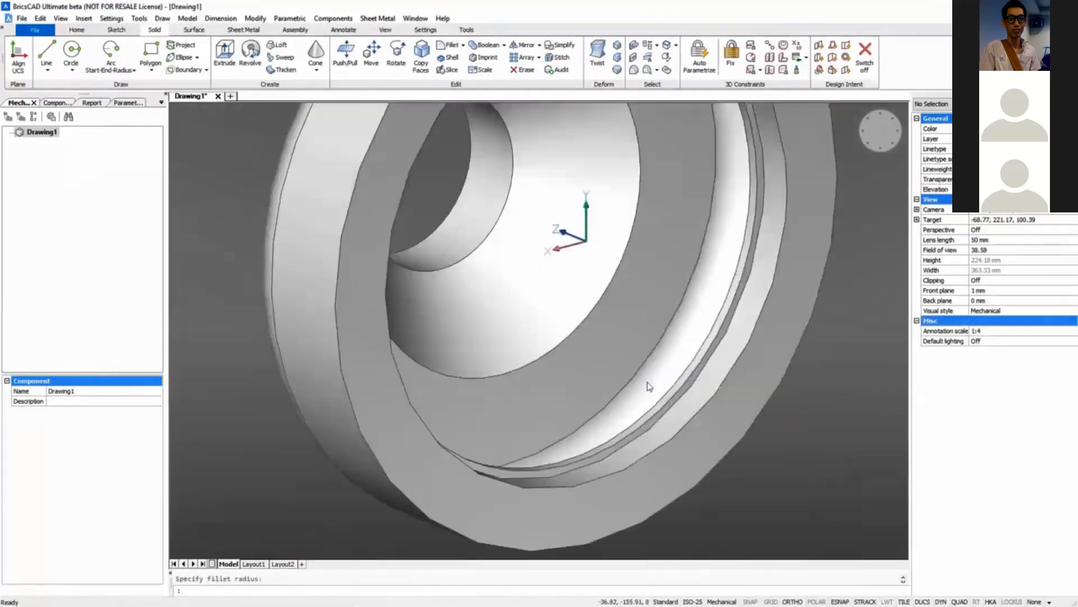
# Step: Insert a standard hole of 16 mm diameter and 20 mm depth on the casing's rear ring face, 155 mm from the centre along X
pyautogui.scroll(-6, 648, 386)
pyautogui.click(66, 104)
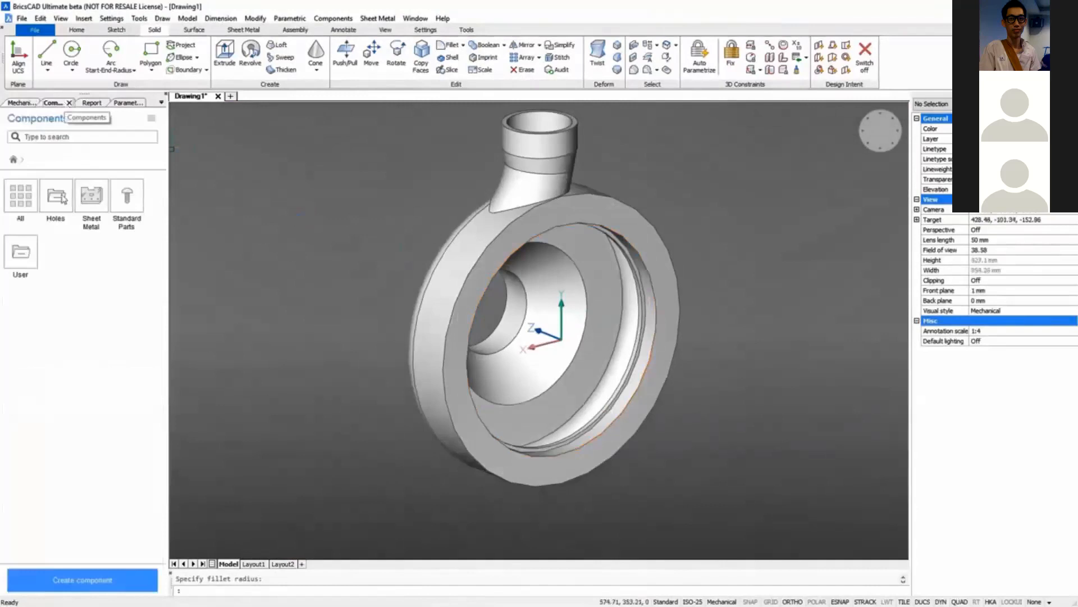
pyautogui.doubleClick(56, 196)
pyautogui.click(93, 197)
pyautogui.click(1017, 381)
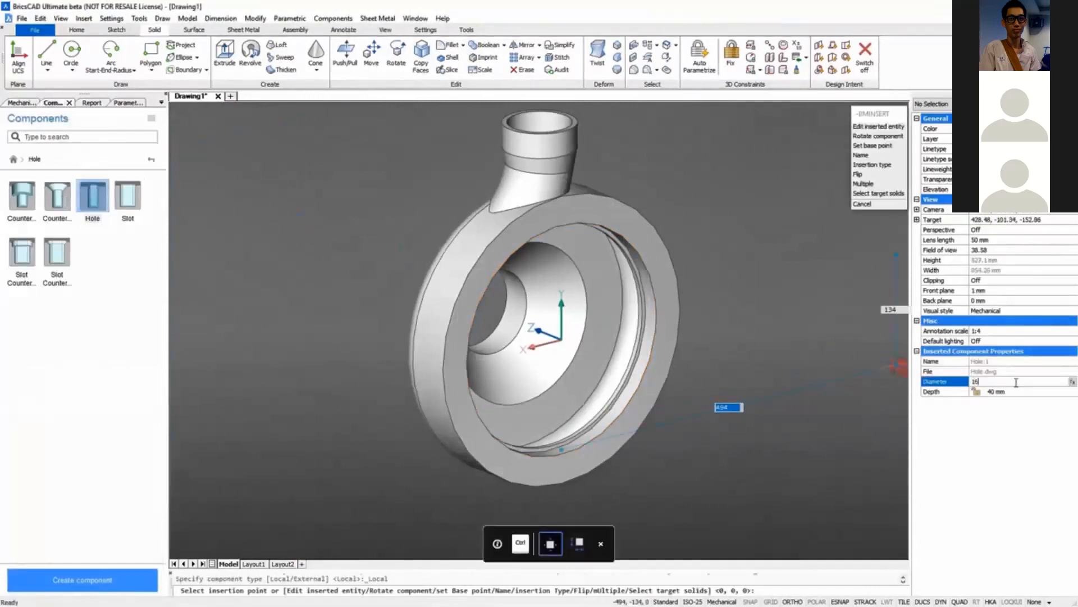
pyautogui.click(1008, 392)
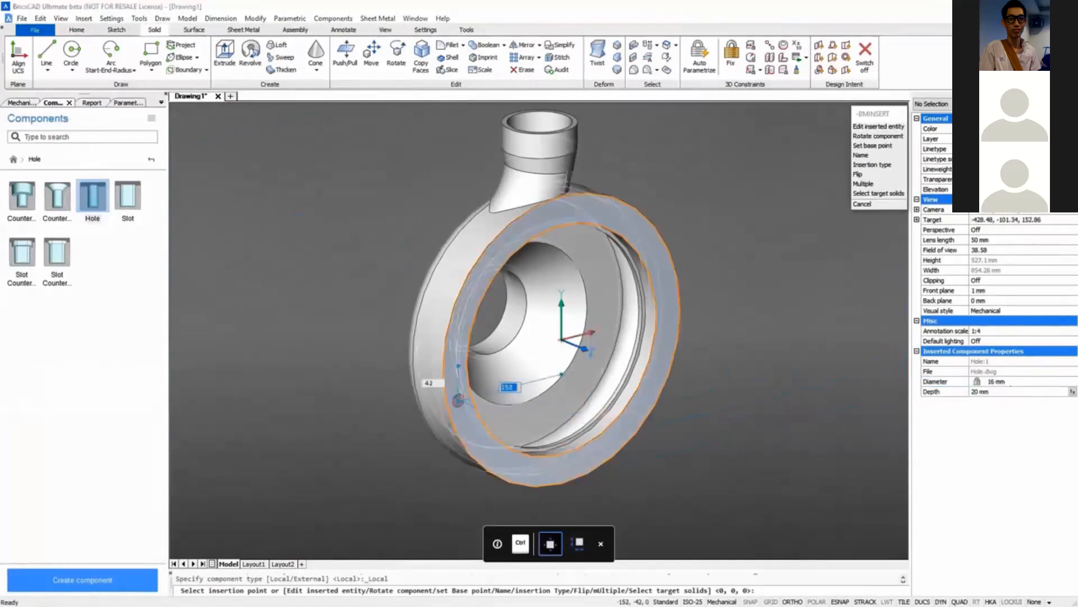
pyautogui.press('Return')
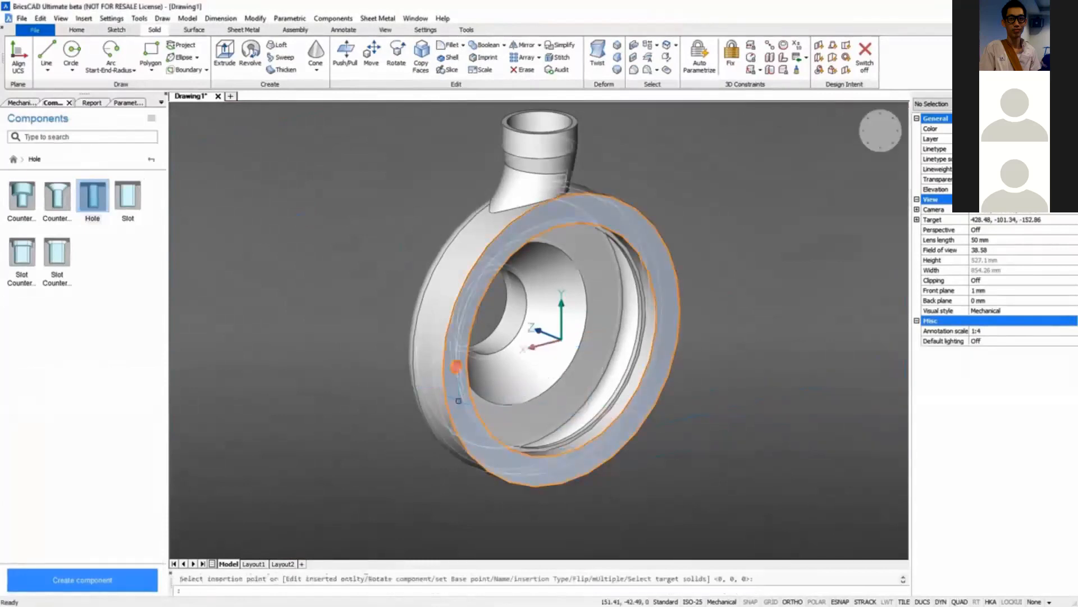
# Step: Create a polar array of 8 holes around the casing's Z axis
pyautogui.click(539, 58)
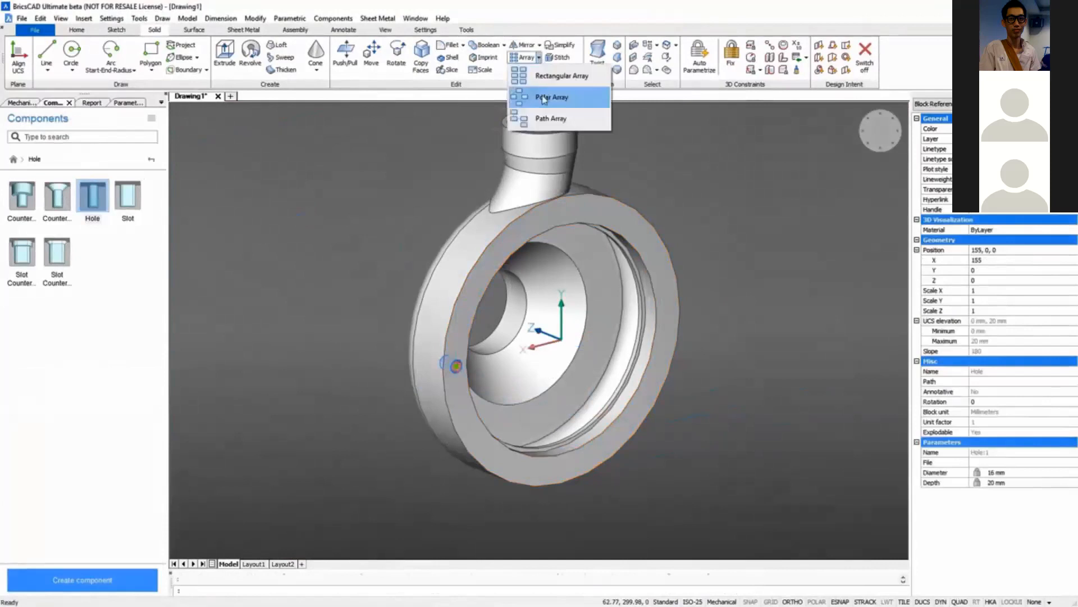
pyautogui.click(548, 96)
pyautogui.click(681, 309)
pyautogui.click(869, 146)
pyautogui.write('8')
pyautogui.press('Return')
pyautogui.press('Return')
# Step: Rotate the polar array of holes 22.5° about the Z axis
pyautogui.click(639, 229)
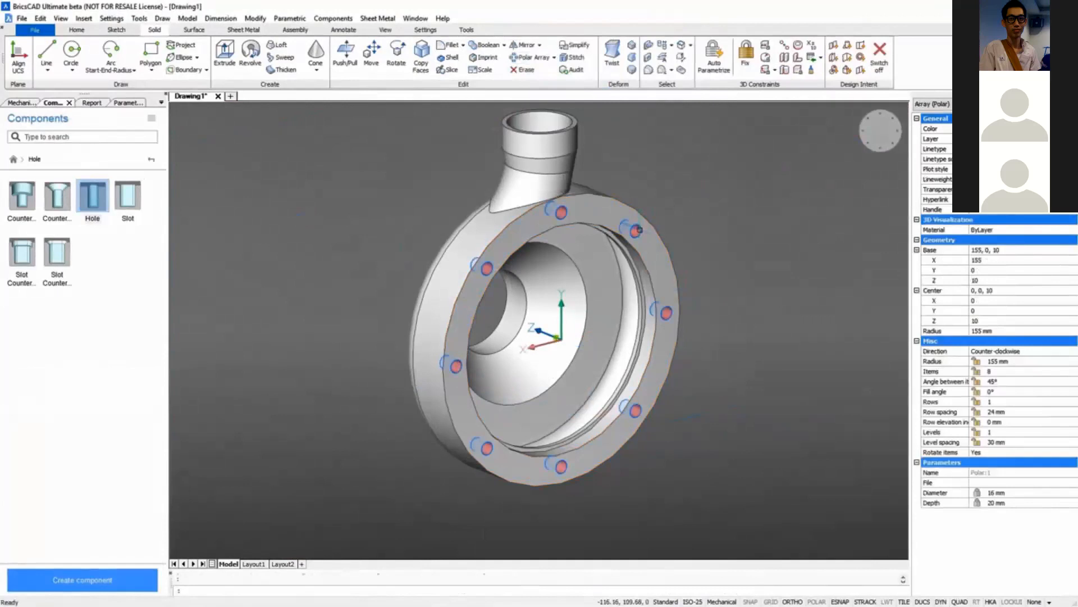
pyautogui.click(679, 249)
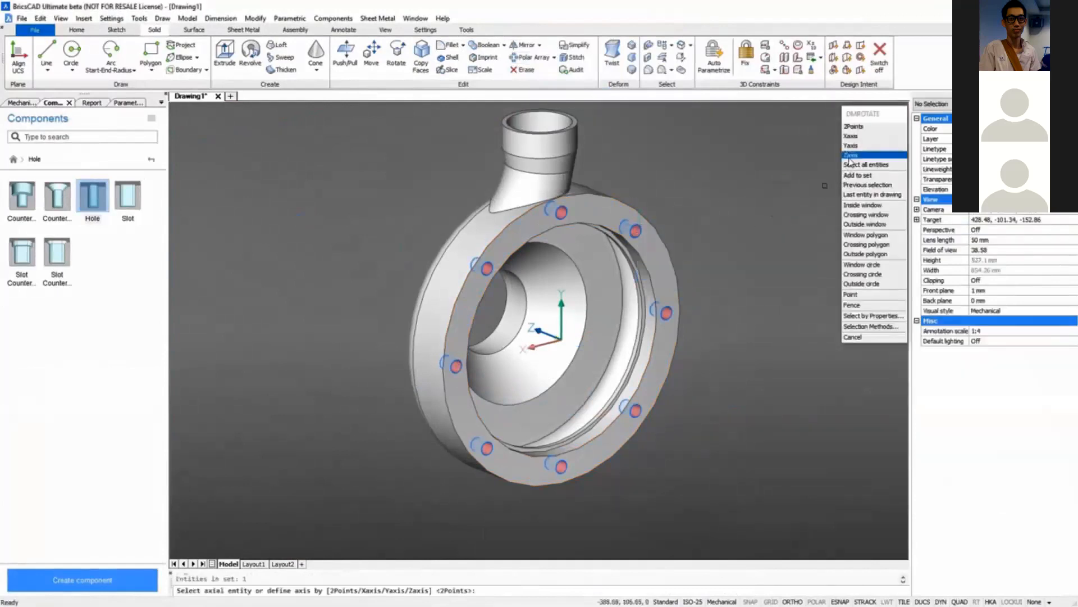
pyautogui.click(851, 156)
pyautogui.click(716, 186)
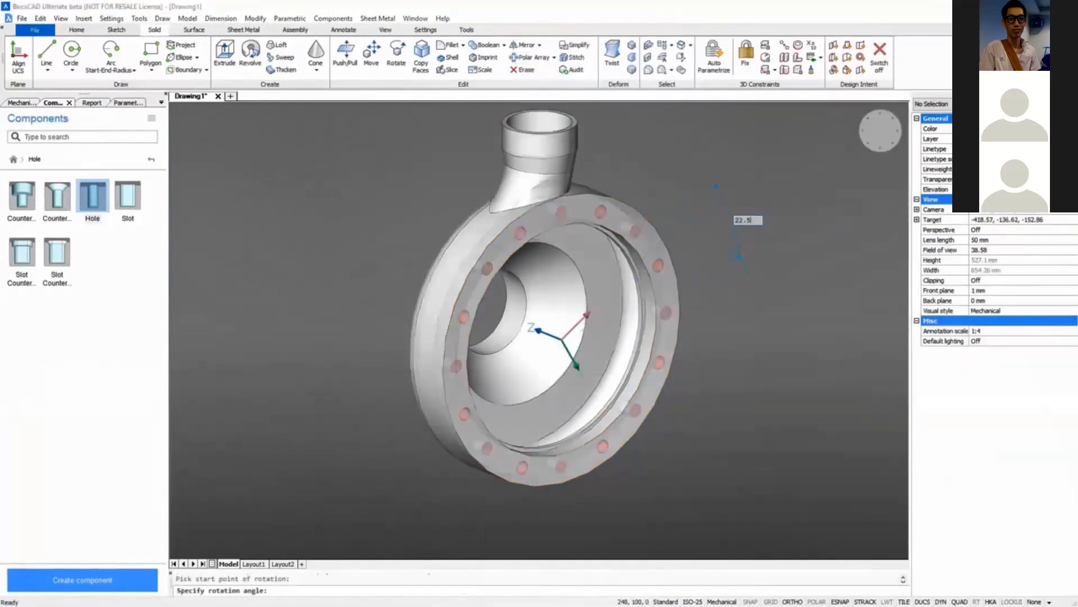
pyautogui.press('Return')
# Step: Save the drawing as Step_2 in the PUMP folder
pyautogui.click(34, 30)
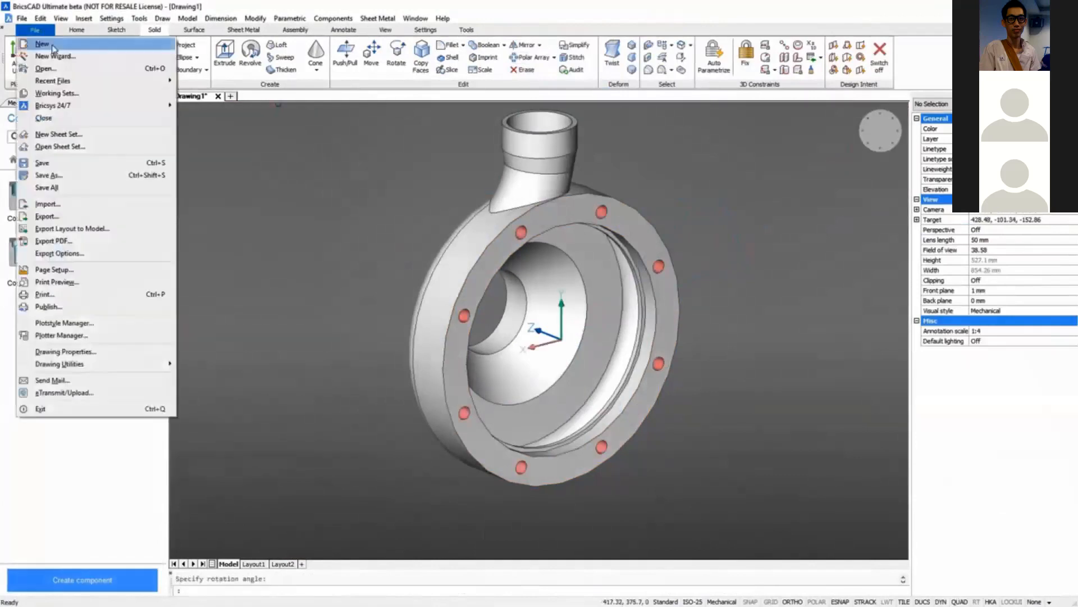
pyautogui.click(54, 175)
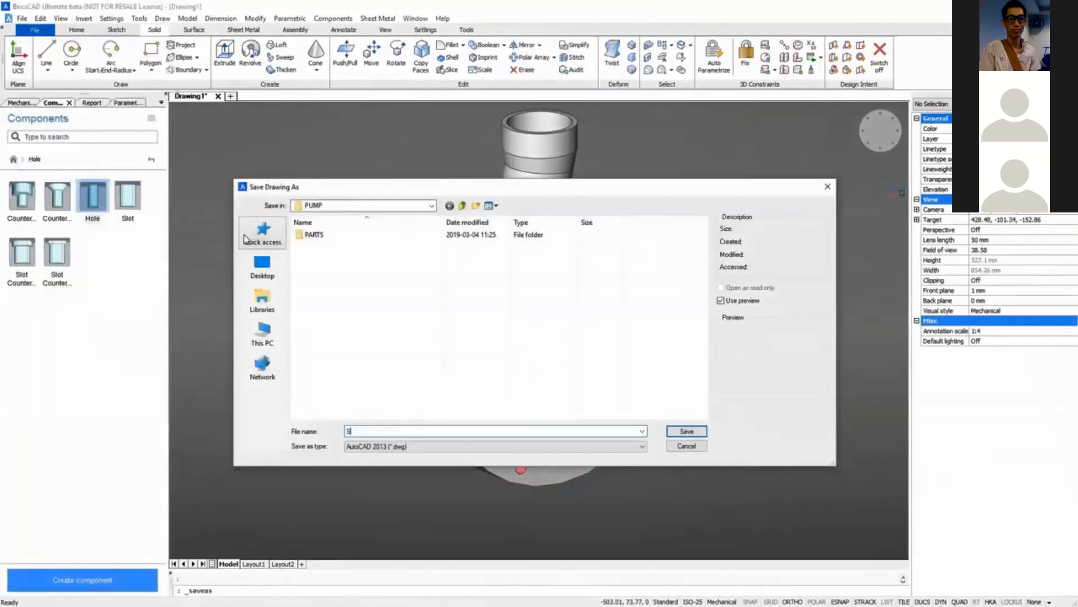
pyautogui.press('Return')
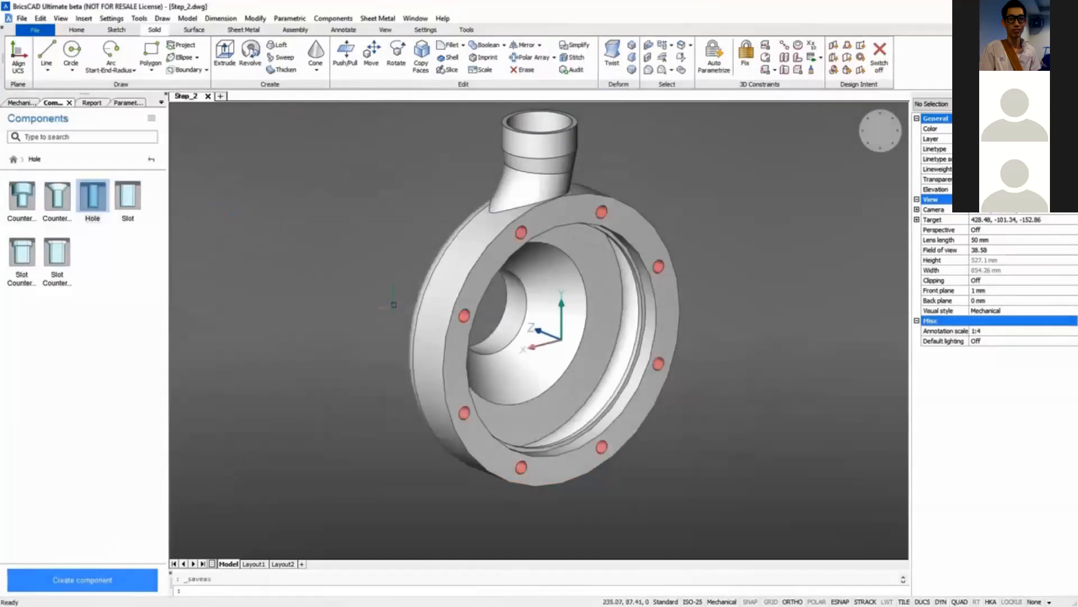
# Step: Thicken the casing's inner conical and flat faces into a separate liner solid
pyautogui.click(531, 393)
pyautogui.click(665, 436)
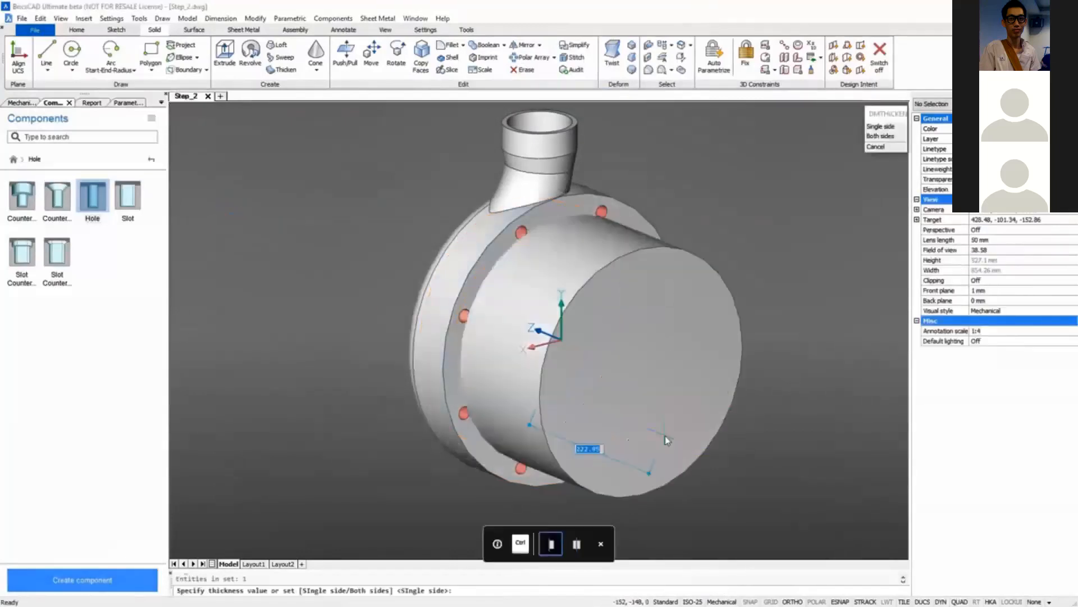
pyautogui.click(665, 436)
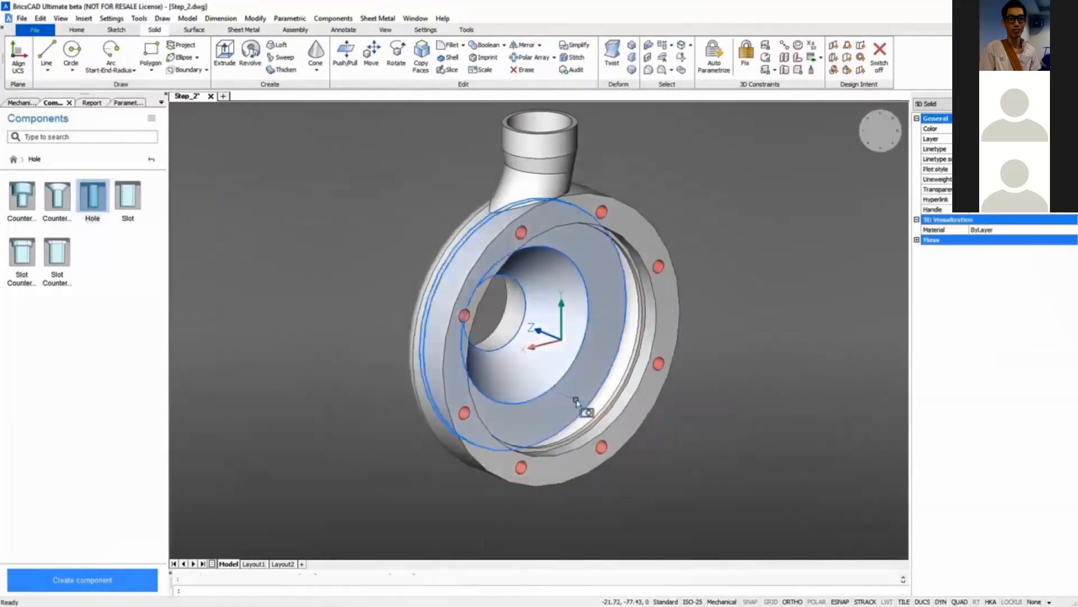
# Step: Set the new liner solid's colour to blue, index 156
pyautogui.click(1011, 129)
pyautogui.click(999, 225)
pyautogui.click(959, 77)
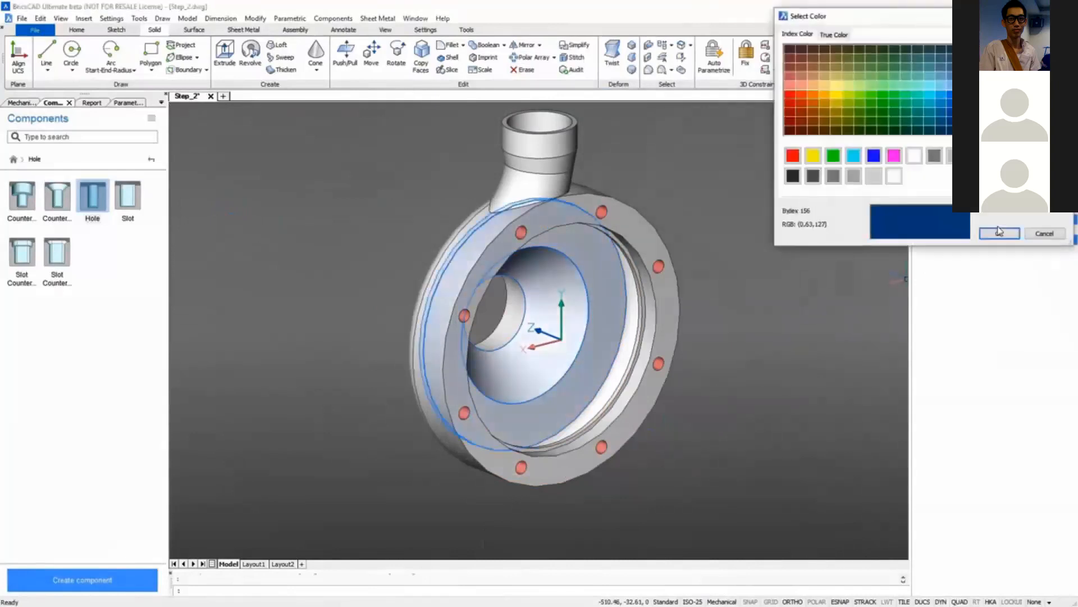
pyautogui.click(1000, 232)
pyautogui.press('Escape')
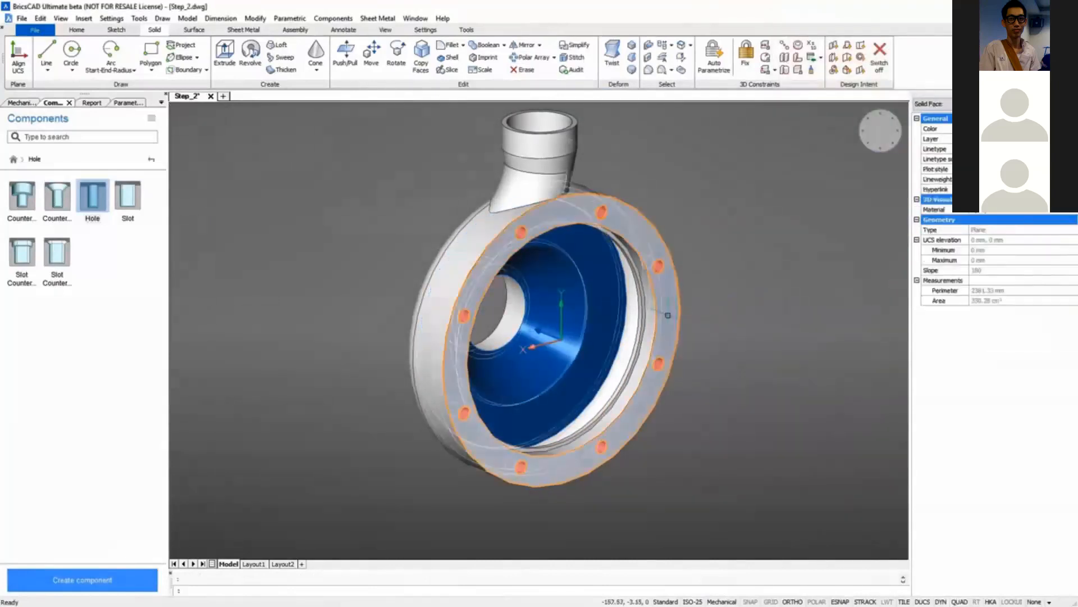
# Step: Extrude the casing's rear ring face outward as a new cover solid and push/pull its inner face to narrow the central opening
pyautogui.moveTo(668, 317)
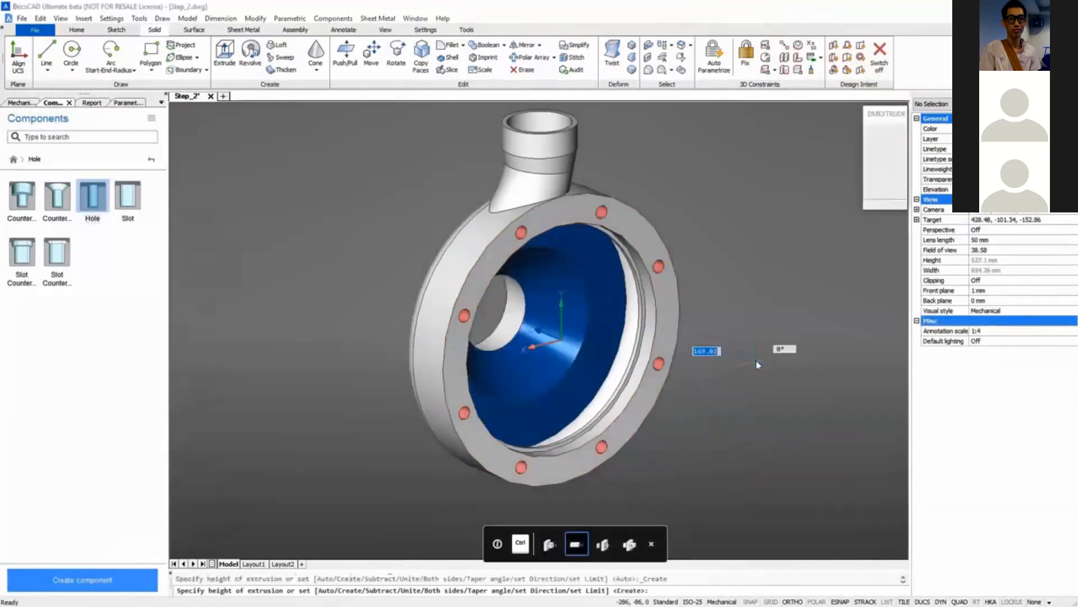
pyautogui.moveTo(688, 348)
pyautogui.click(724, 358)
pyautogui.write('3')
pyautogui.press('Return')
pyautogui.moveTo(659, 352)
pyautogui.click(669, 372)
pyautogui.write('1')
pyautogui.press('Return')
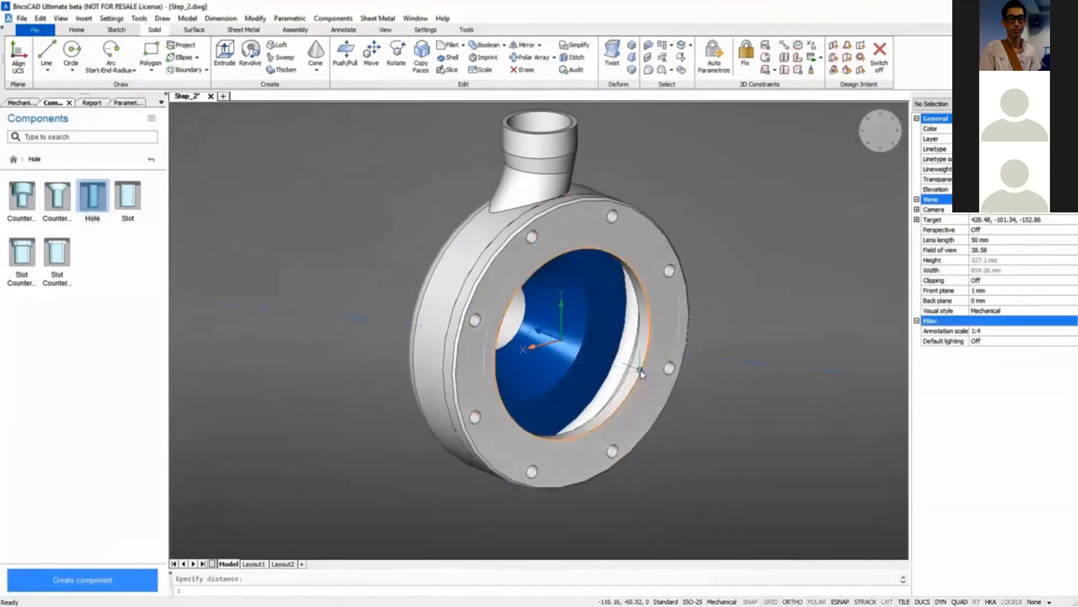
# Step: Form an external component from the casing solid with its base point at the origin, saved as CASE in the PARTS folder
pyautogui.click(632, 328)
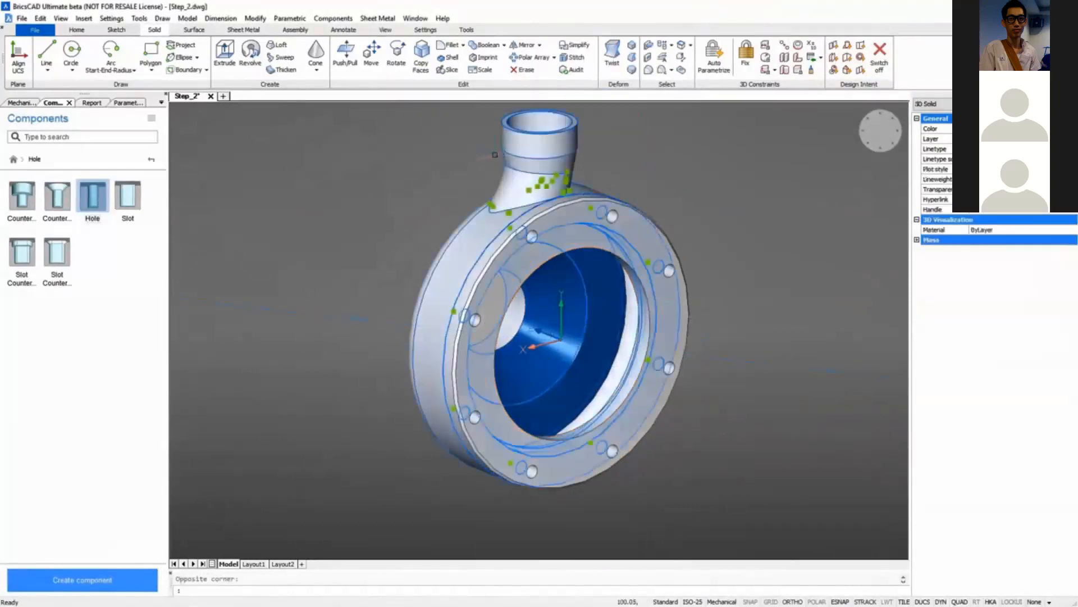
pyautogui.click(298, 31)
pyautogui.click(206, 54)
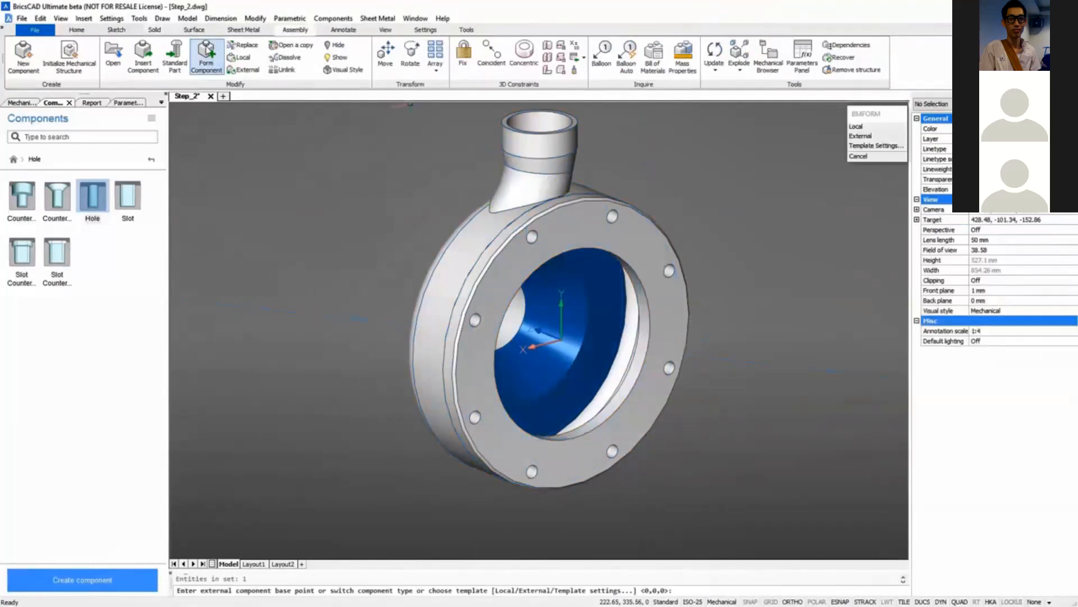
pyautogui.press('Return')
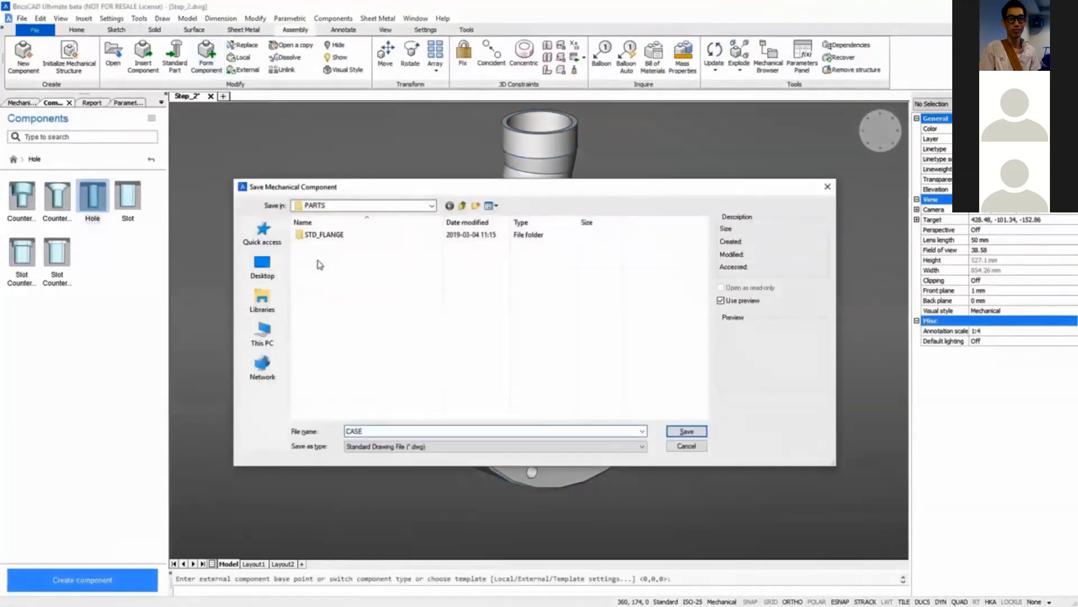
pyautogui.press('Return')
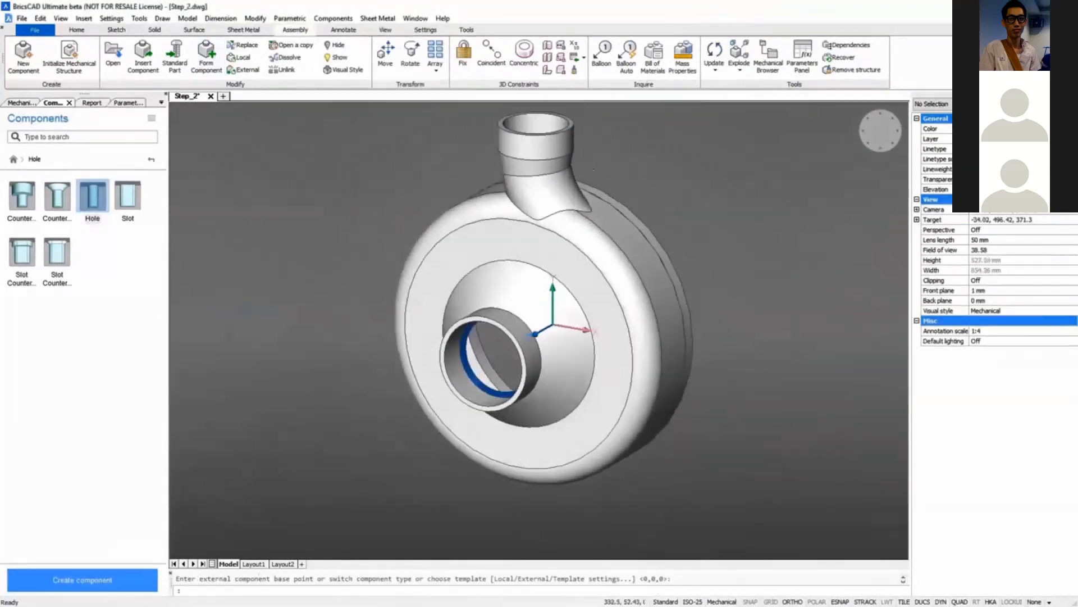
# Step: Push/pull the liner's end face inside the inlet and hide the CASE component
pyautogui.click(482, 379)
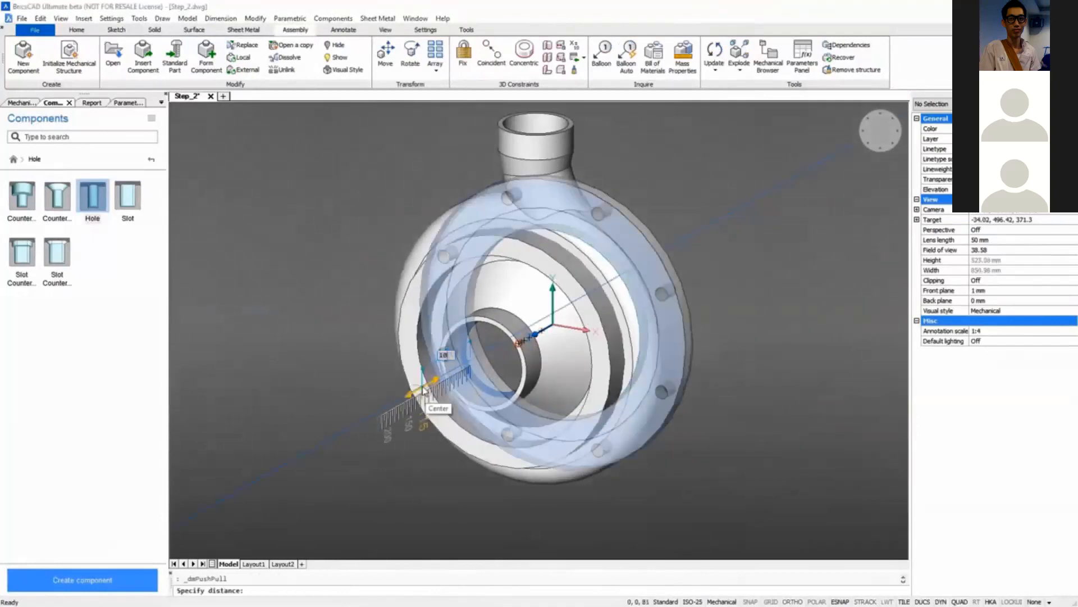
pyautogui.click(768, 56)
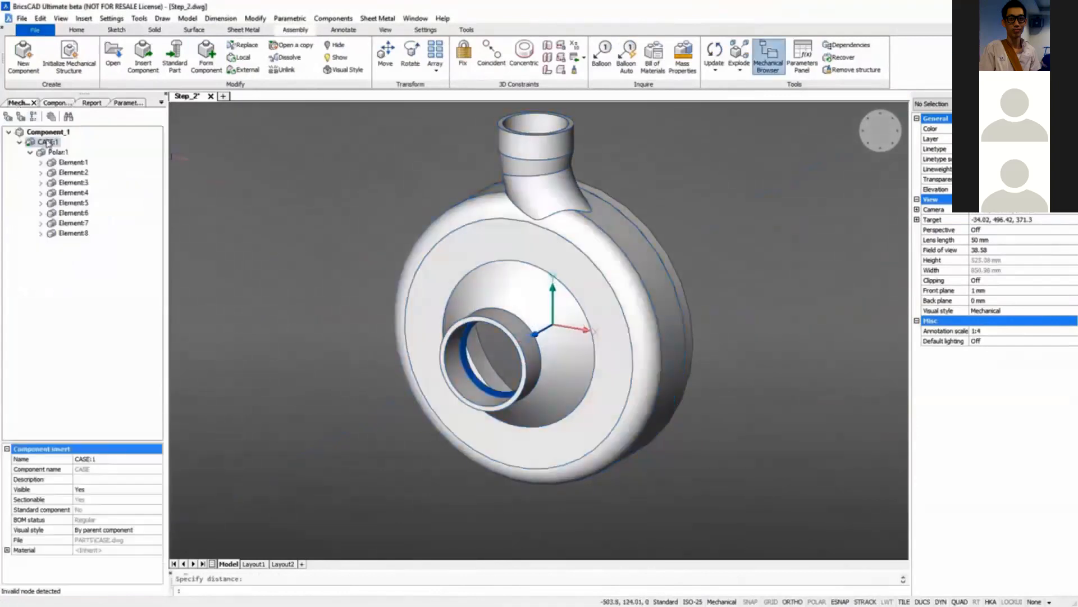
pyautogui.rightClick(45, 143)
pyautogui.click(77, 237)
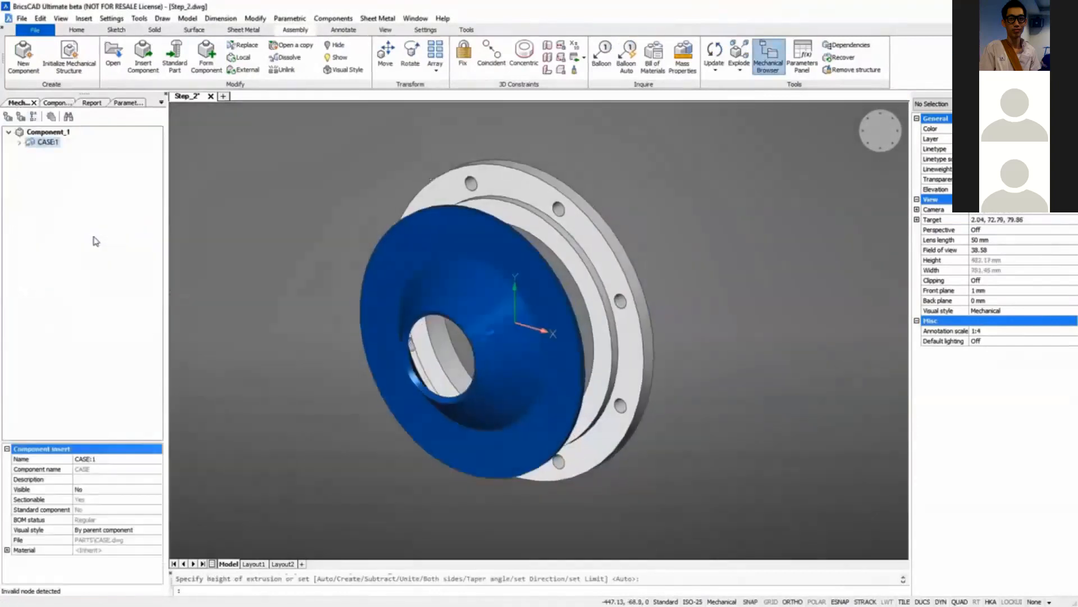
# Step: Extrude the cover's raised inner ring face 16 mm toward the liner as a new solid
pyautogui.click(585, 400)
pyautogui.press('ctrl')
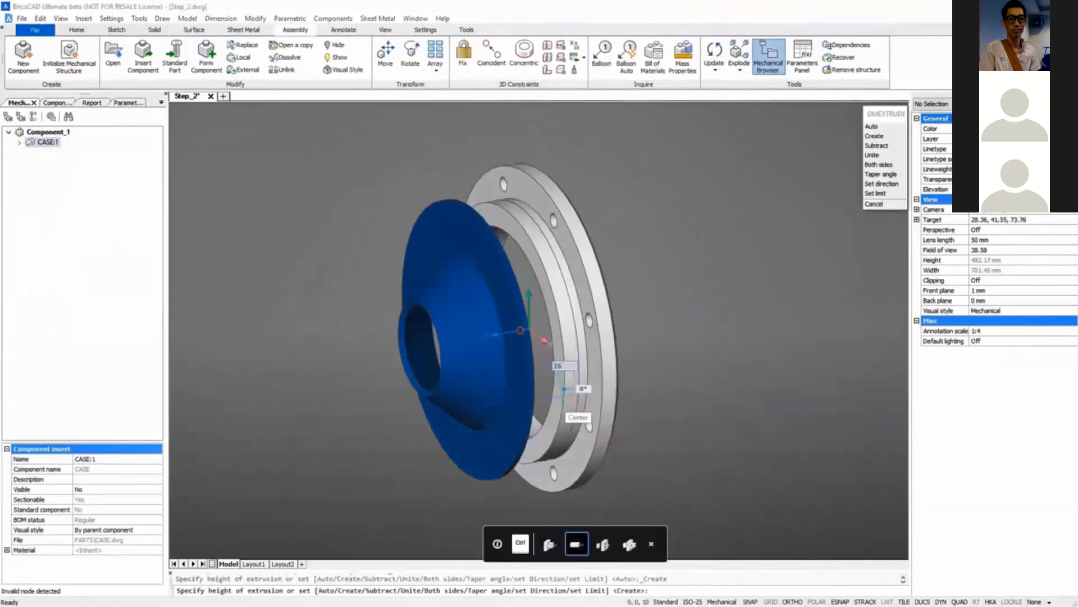
pyautogui.click(562, 394)
# Step: Offset the edge of the cover's raised inner ring and extrude the boundary enclosed by the resulting circle
pyautogui.scroll(3, 541, 334)
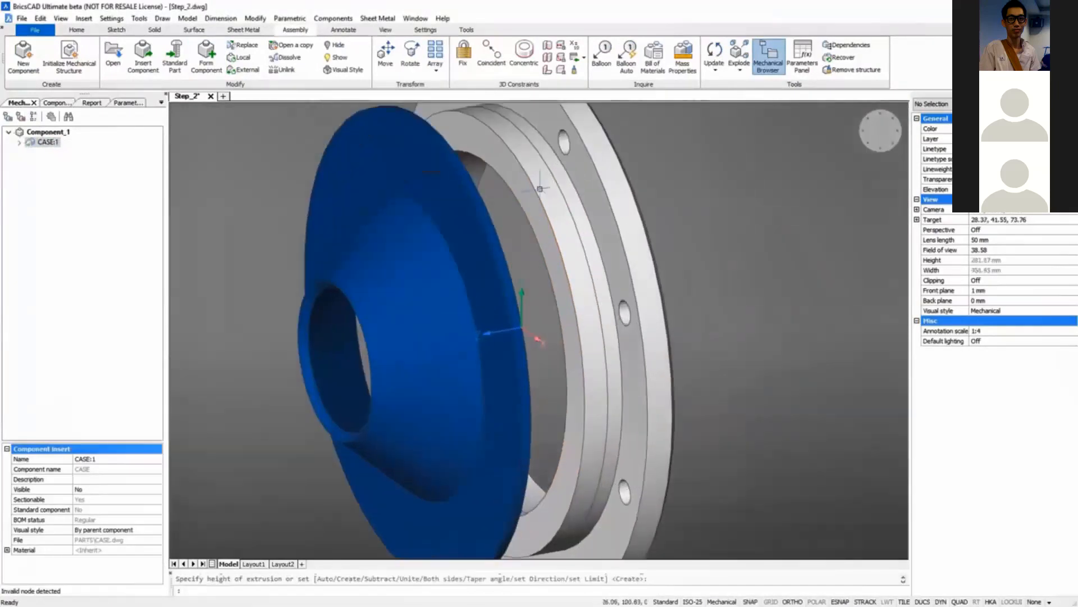
pyautogui.click(550, 217)
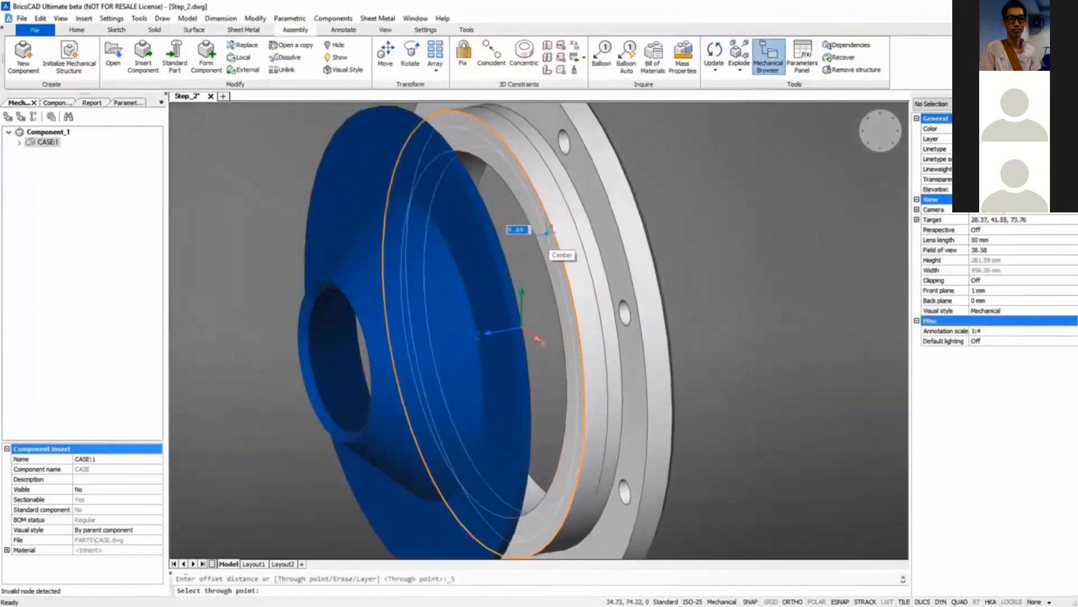
pyautogui.scroll(4, 559, 227)
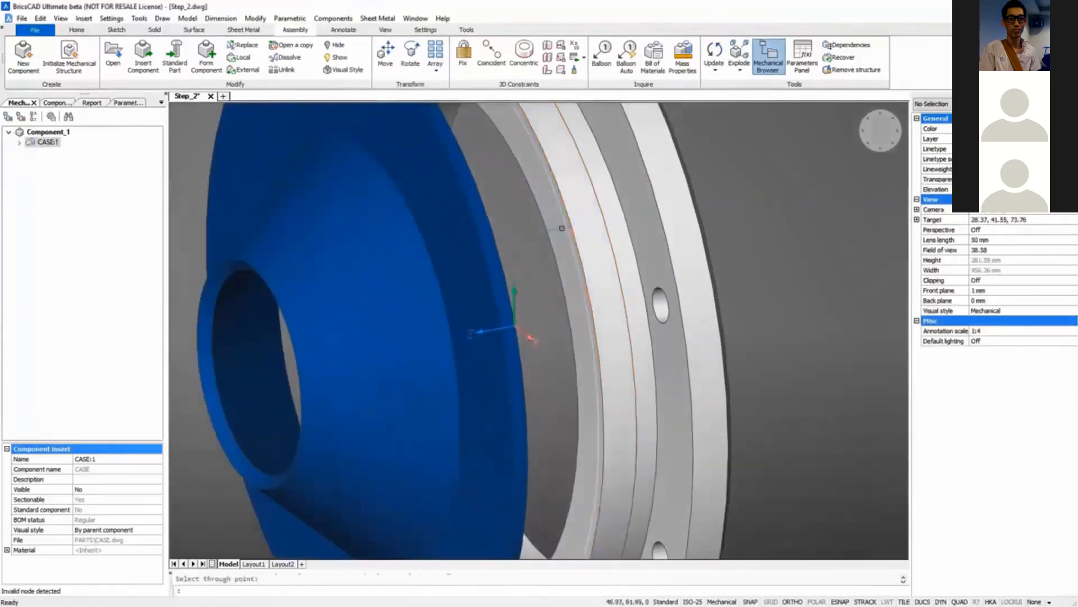
pyautogui.click(605, 238)
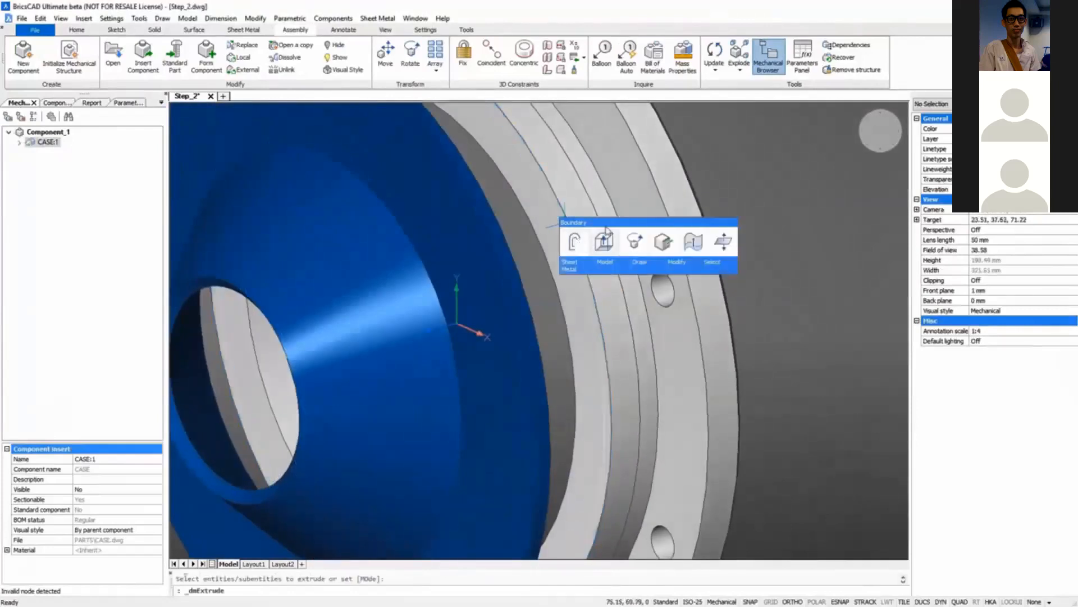
pyautogui.click(605, 228)
# Step: Push/pull the cylindrical wall of the cover's central opening to narrow it
pyautogui.keyDown('shift'); pyautogui.moveTo(605, 229); pyautogui.dragTo(520, 231, button='middle'); pyautogui.keyUp('shift')
pyautogui.click(537, 251)
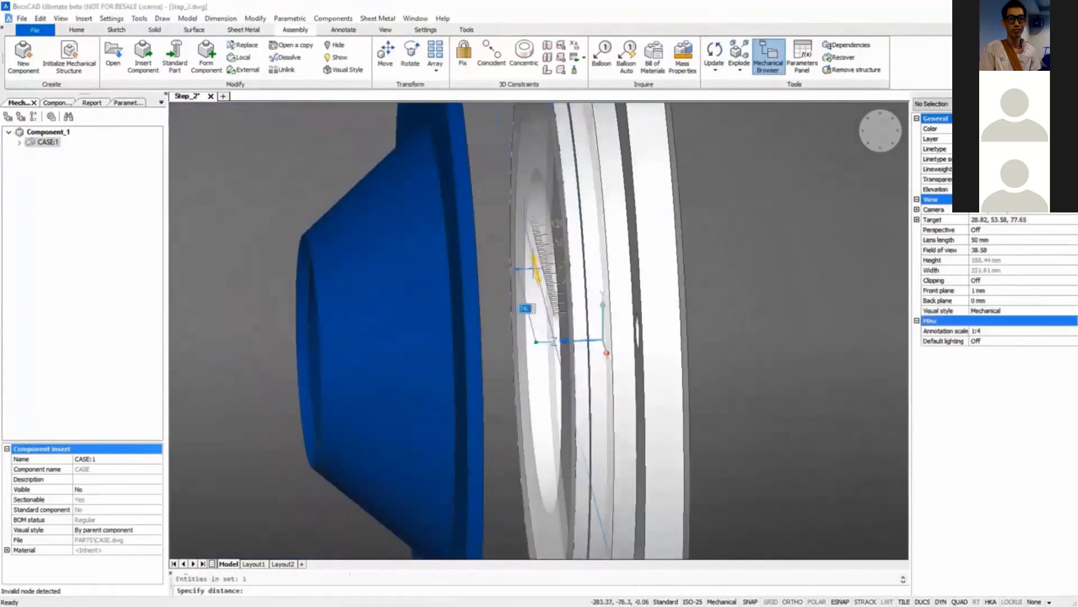
pyautogui.click(533, 269)
# Step: Extrude the cover's inner face 5 mm toward the liner as a new disc solid
pyautogui.keyDown('shift'); pyautogui.moveTo(533, 270); pyautogui.dragTo(728, 229, button='middle'); pyautogui.keyUp('shift')
pyautogui.click(737, 245)
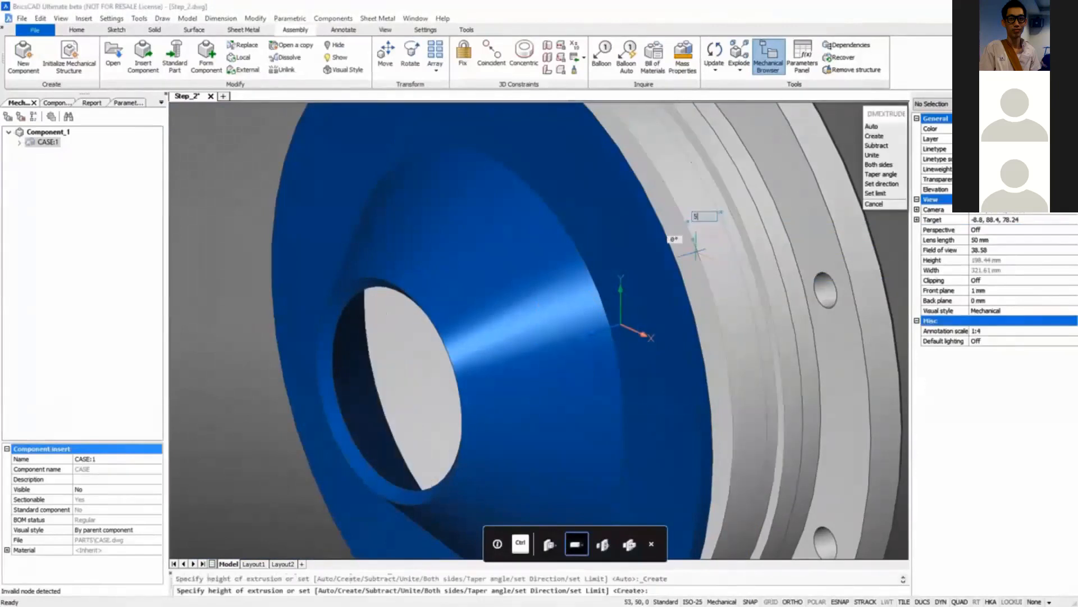
pyautogui.write('5')
pyautogui.press('Return')
# Step: Match the properties of the blue liner solid onto the new disc
pyautogui.click(77, 30)
pyautogui.click(245, 69)
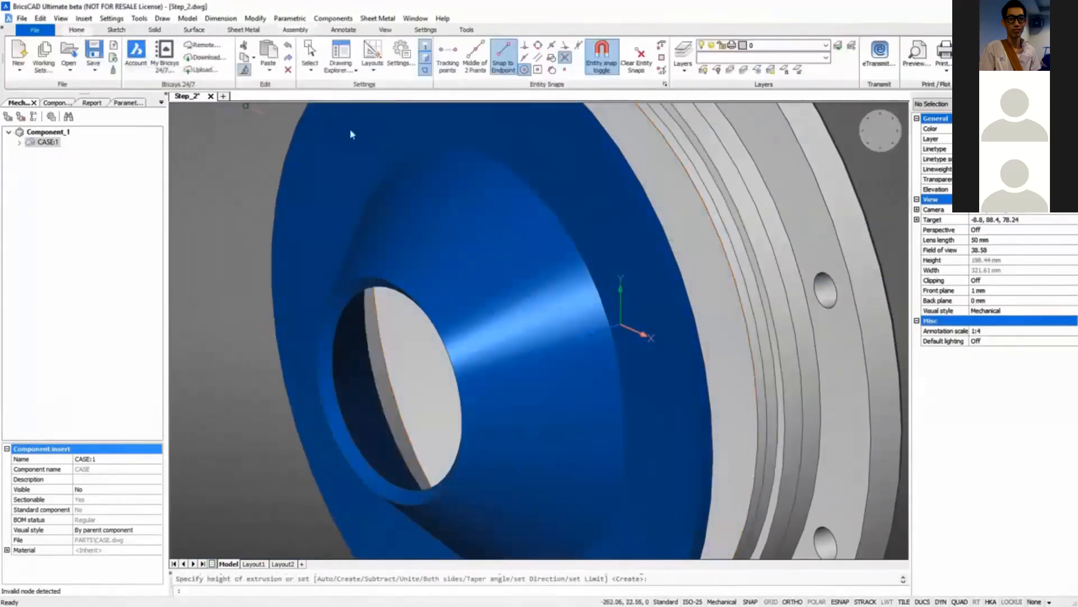
pyautogui.click(358, 141)
pyautogui.click(695, 234)
pyautogui.press('Escape')
# Step: Move the new disc along the pump axis and push/pull its outer cylindrical face to a 133 mm radius
pyautogui.click(710, 260)
pyautogui.hotkey('ctrl', 'shift', 'c')
pyautogui.click(711, 260)
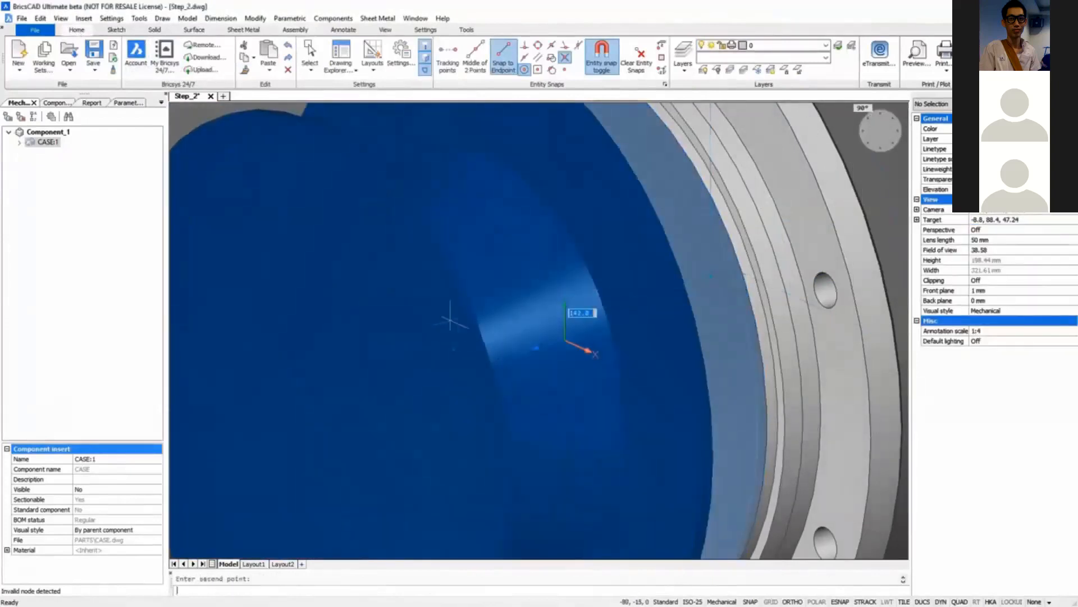
pyautogui.press('Escape')
pyautogui.click(747, 314)
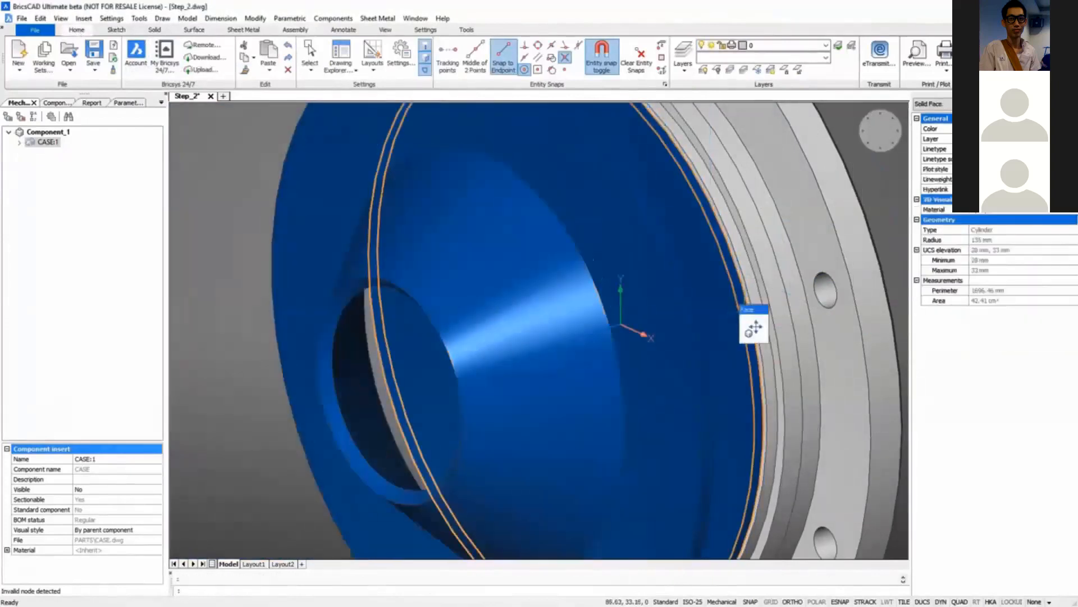
pyautogui.click(759, 325)
pyautogui.click(723, 314)
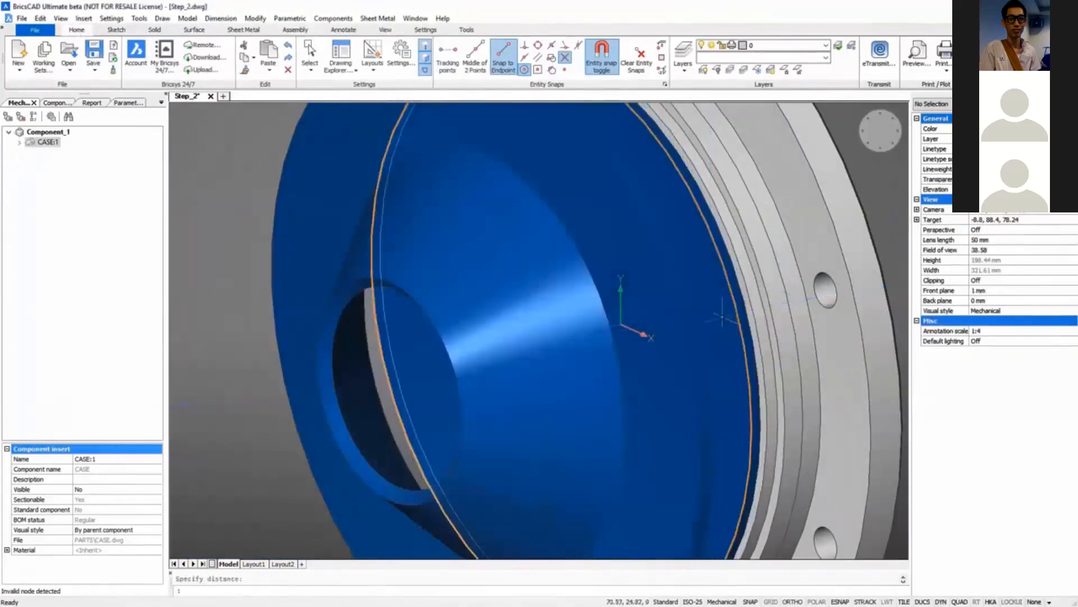
# Step: Push/pull the blue liner solid along the pump axis
pyautogui.click(574, 345)
pyautogui.click(346, 295)
pyautogui.click(706, 345)
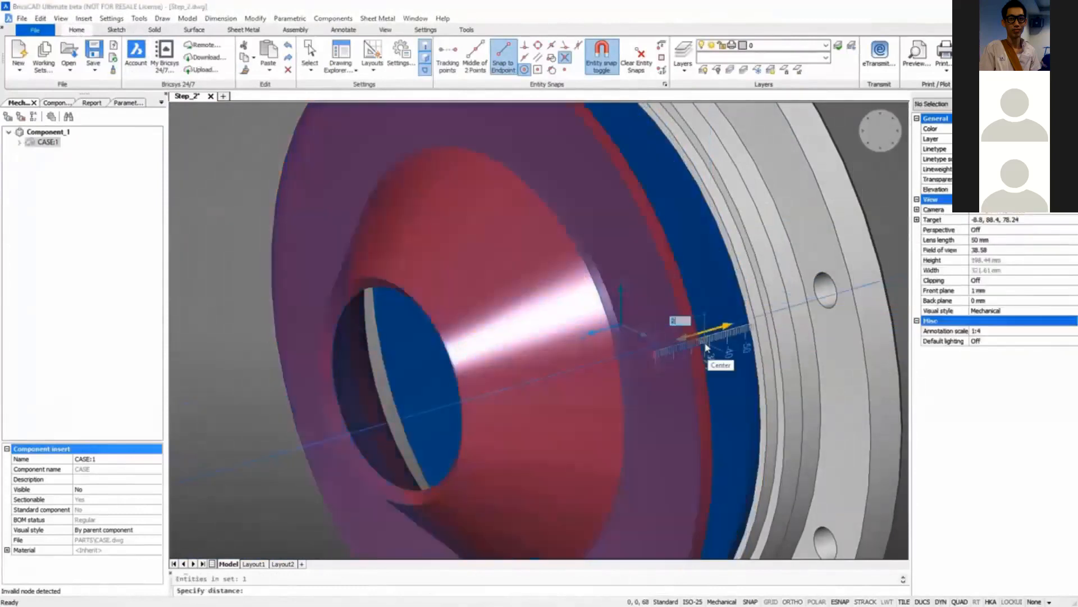
pyautogui.click(706, 345)
# Step: Place a copy of the disc's outer edge on the liner's flange and extrude the boundary it encloses
pyautogui.keyDown('shift'); pyautogui.moveTo(855, 386); pyautogui.dragTo(606, 359, button='middle'); pyautogui.keyUp('shift')
pyautogui.moveTo(591, 355)
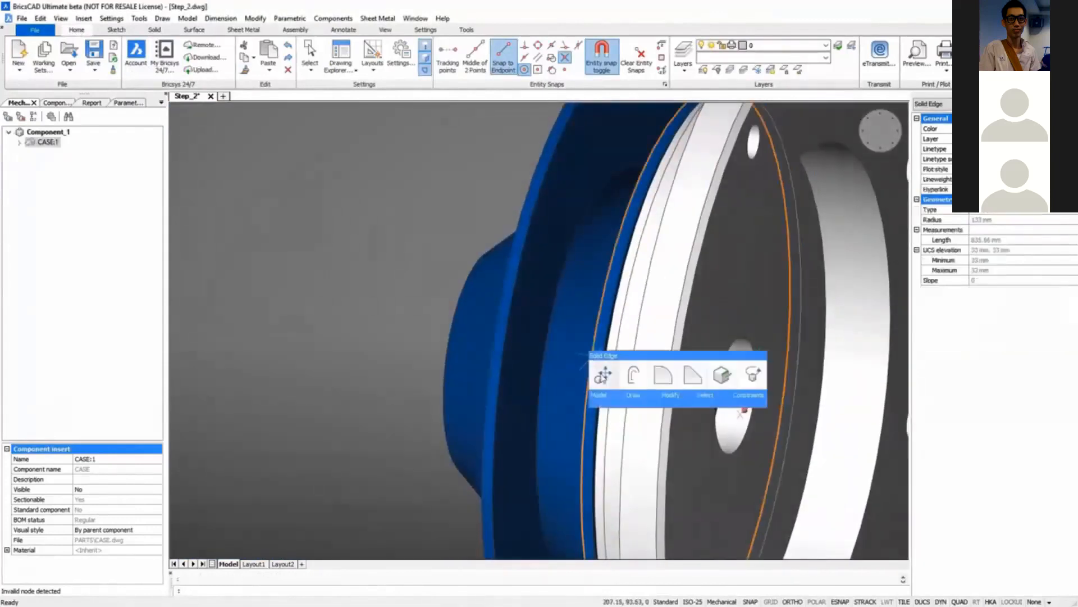
pyautogui.click(716, 377)
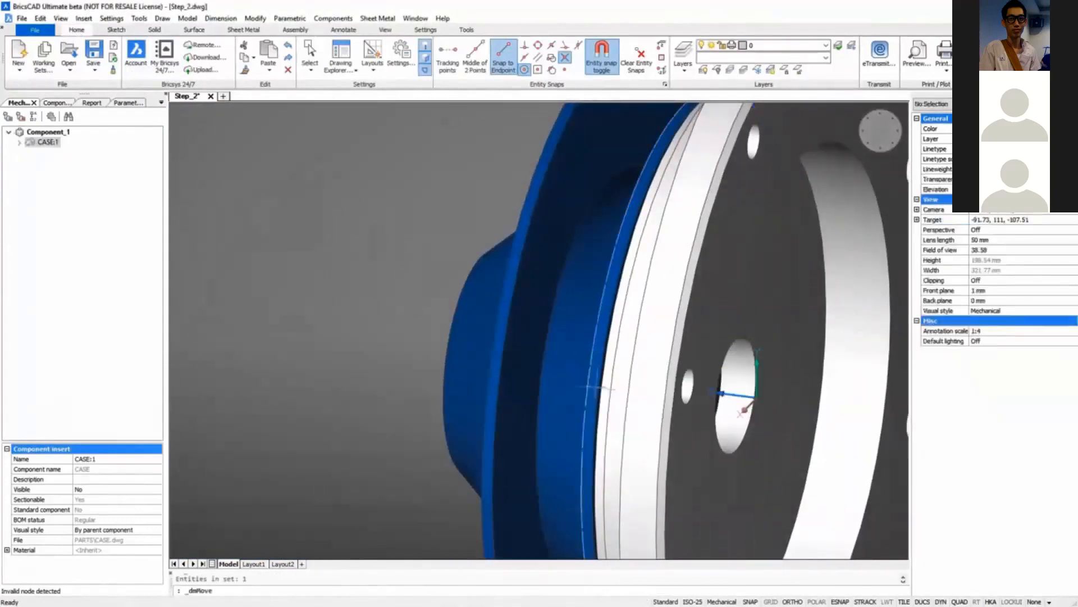
pyautogui.click(584, 386)
pyautogui.click(508, 363)
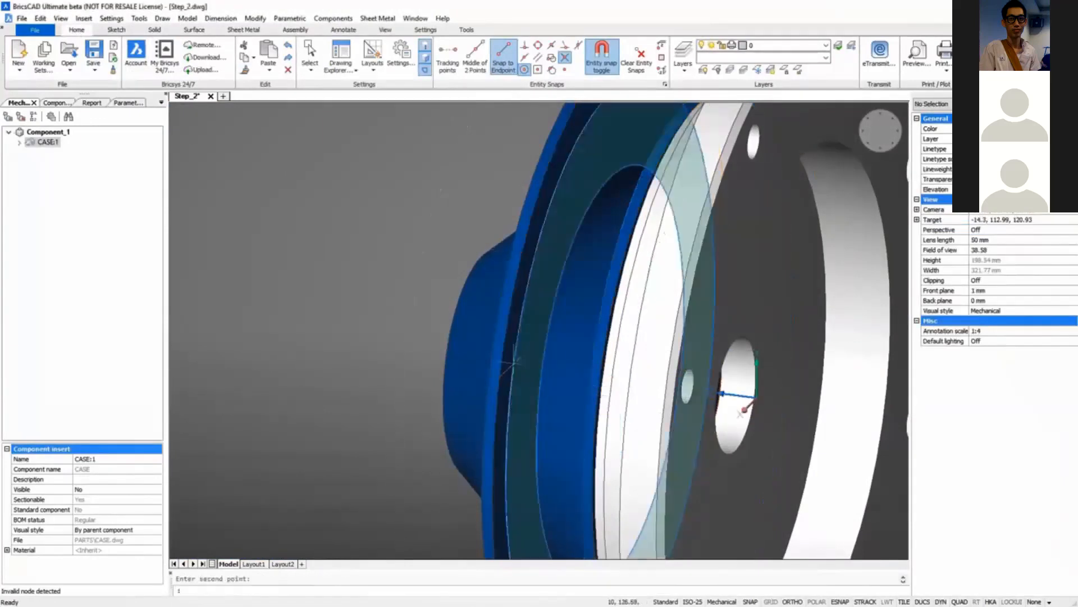
pyautogui.moveTo(508, 362)
pyautogui.click(547, 382)
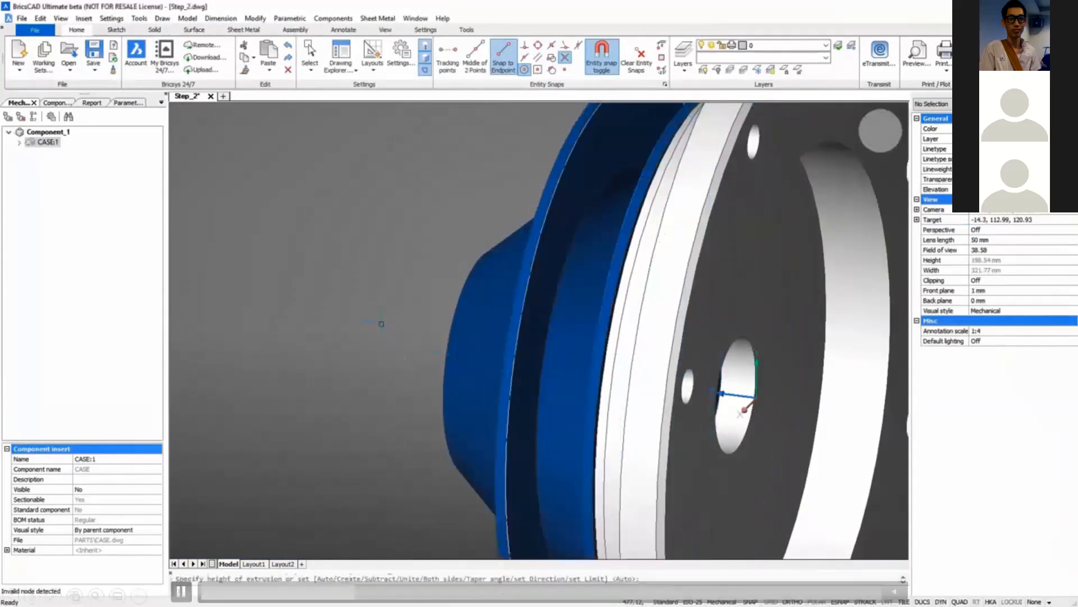
pyautogui.keyDown('shift'); pyautogui.moveTo(380, 323); pyautogui.dragTo(365, 321, button='middle'); pyautogui.keyUp('shift')
pyautogui.moveTo(323, 591); pyautogui.dragTo(371, 591)
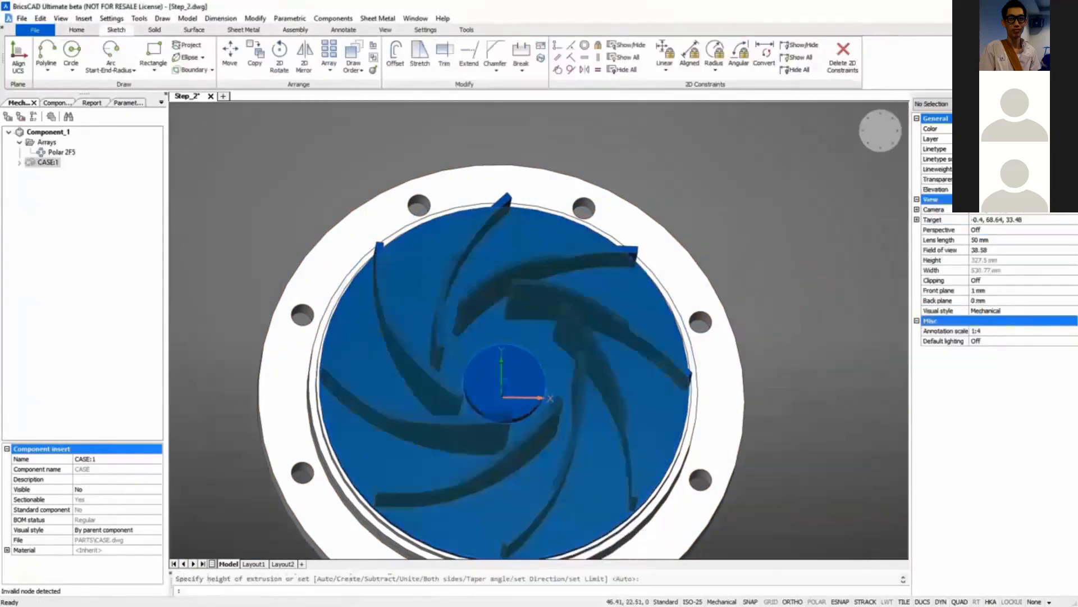
# Step: Fillet the base edge of the impeller's central hub between the blades with a 10 mm radius
pyautogui.scroll(4, 534, 413)
pyautogui.moveTo(521, 407)
pyautogui.click(584, 428)
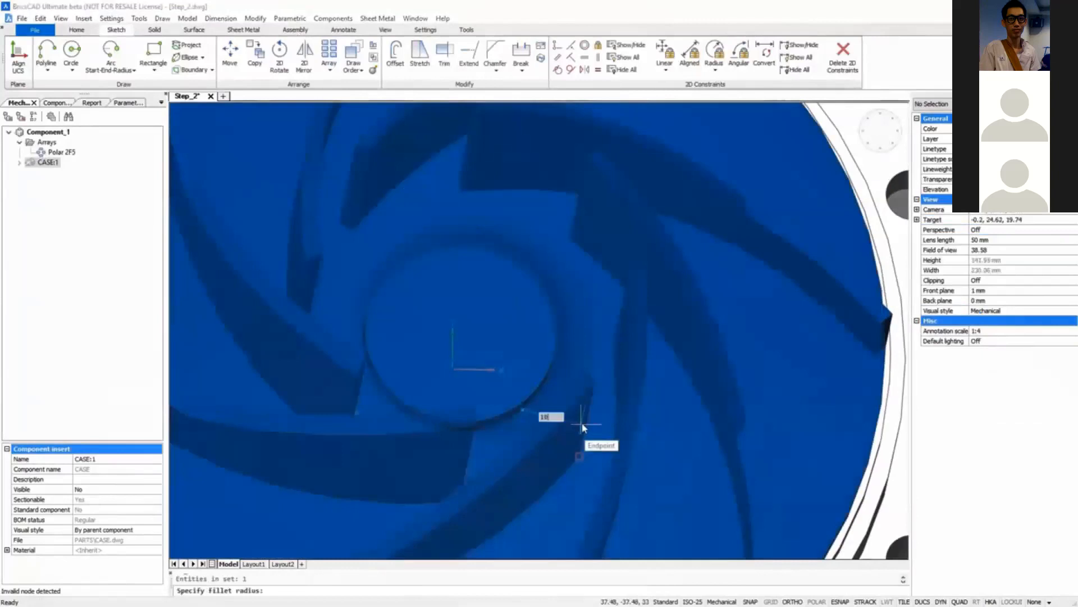
pyautogui.click(583, 427)
pyautogui.click(518, 407)
pyautogui.click(557, 428)
pyautogui.click(508, 368)
# Step: Draw a four-sided polygon centred on the impeller hub, with the midpoint of a side 17 mm from the centre
pyautogui.click(154, 71)
pyautogui.click(169, 106)
pyautogui.press('Return')
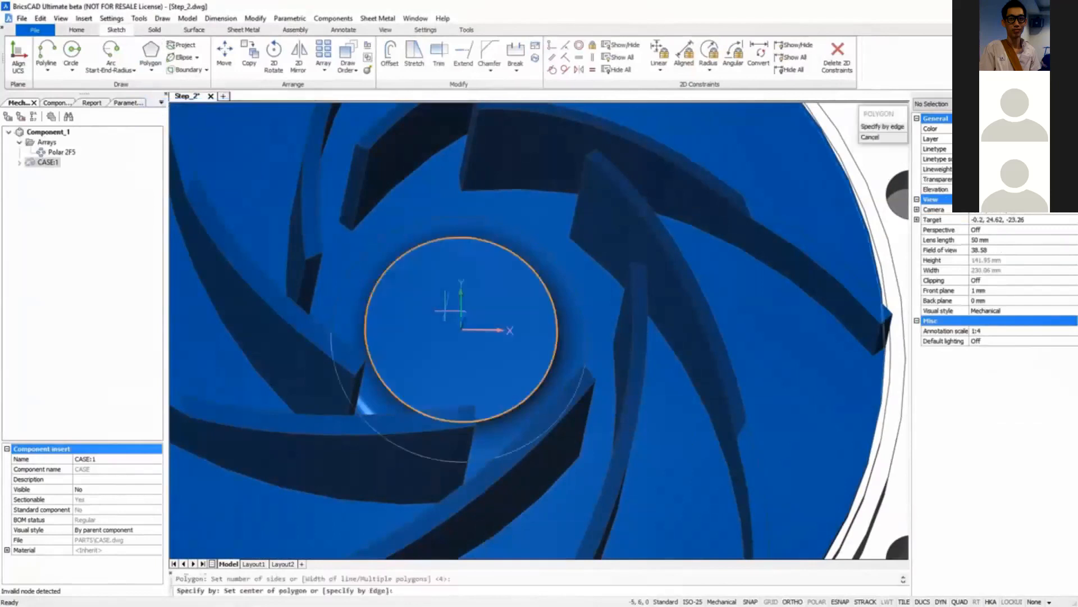
pyautogui.click(470, 269)
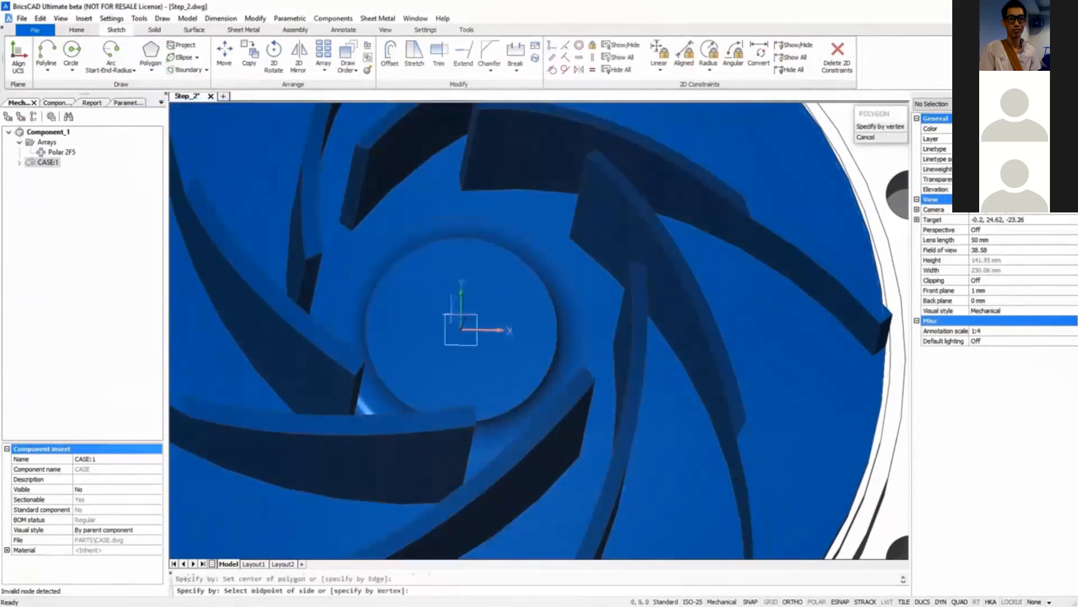
pyautogui.press('Return')
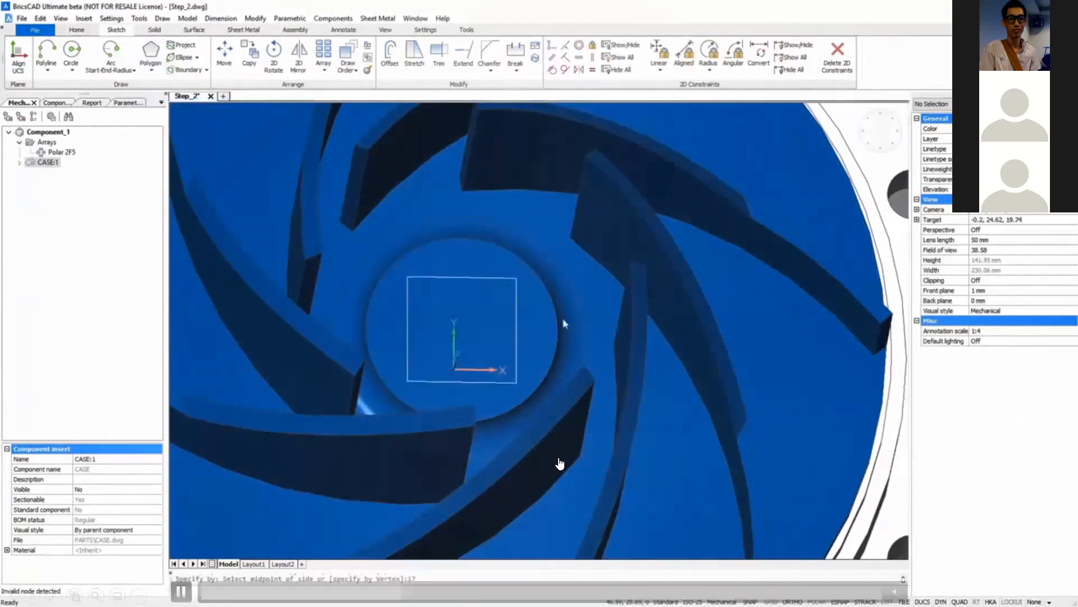
# Step: Save the assembly drawing under the new name Step_3
pyautogui.keyDown('shift'); pyautogui.moveTo(563, 322); pyautogui.dragTo(564, 382, button='middle'); pyautogui.keyUp('shift')
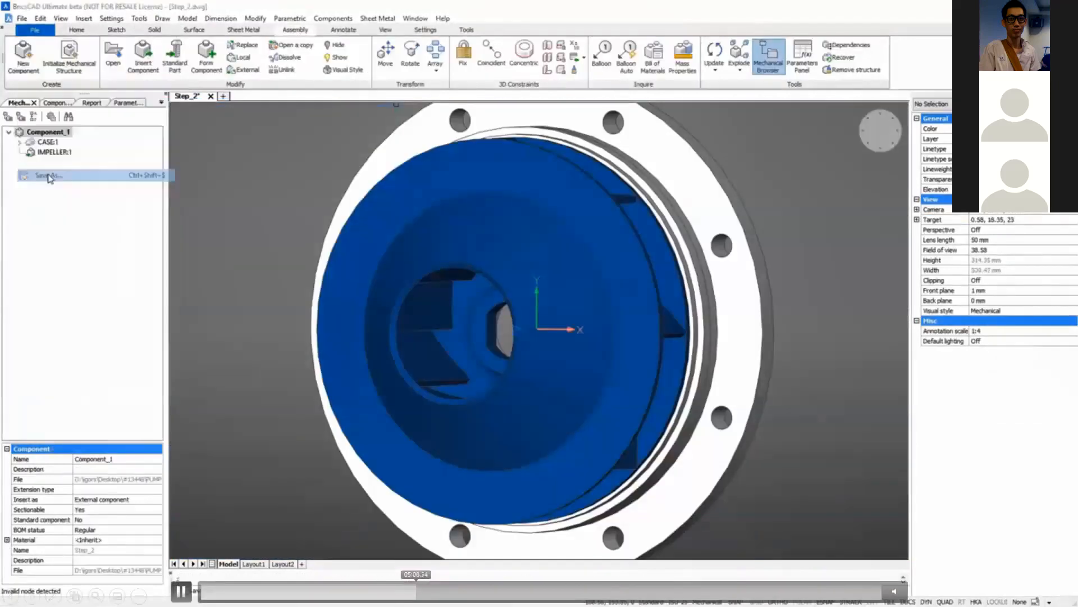
pyautogui.write('Step_3')
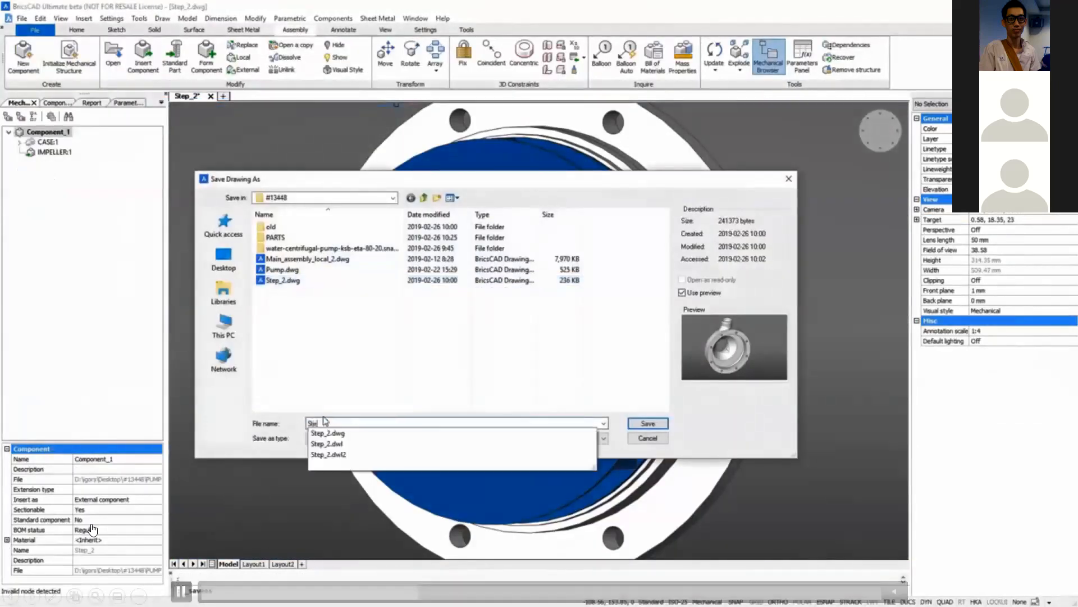
pyautogui.press('Return')
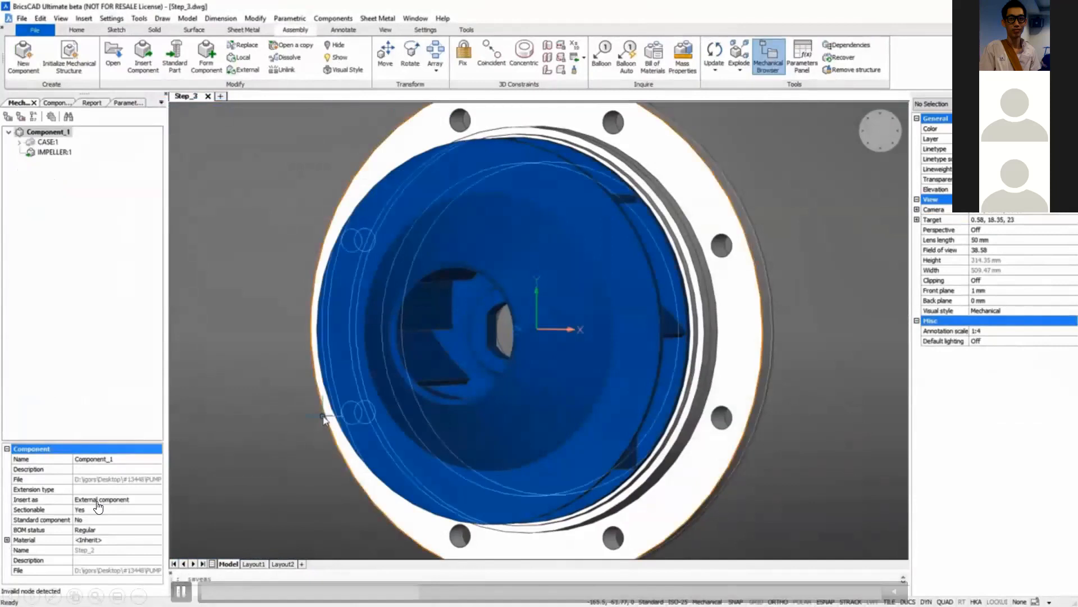
# Step: Extrude a boss around the shaft hole on the cover's rear face from the hole's offset edge and fillet its outer rim 10 mm
pyautogui.keyDown('shift'); pyautogui.moveTo(325, 419); pyautogui.dragTo(362, 431, button='middle'); pyautogui.keyUp('shift')
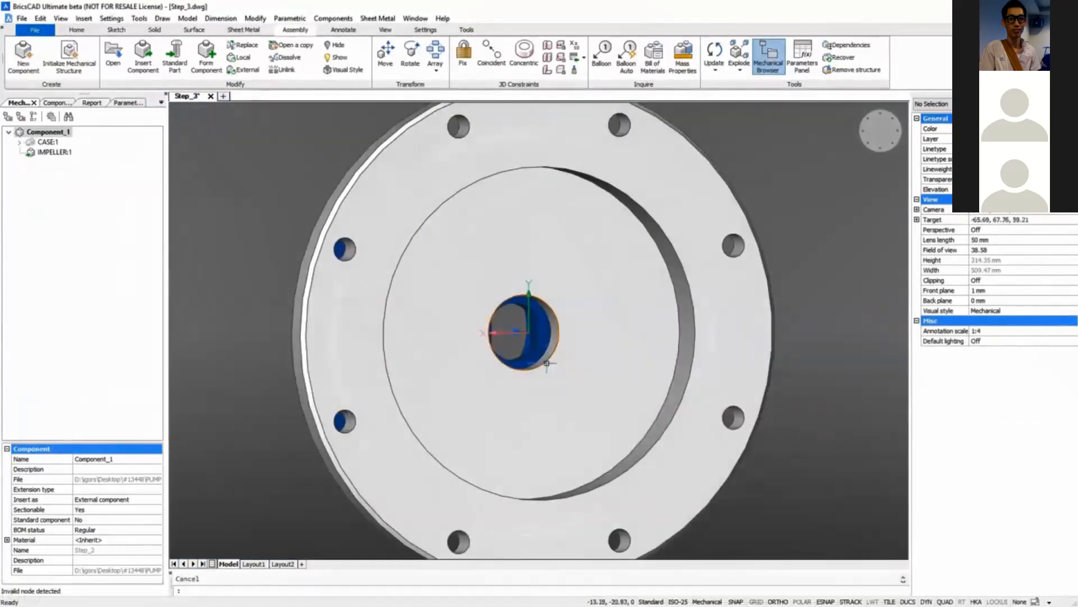
pyautogui.moveTo(546, 364)
pyautogui.moveTo(556, 384)
pyautogui.click(704, 384)
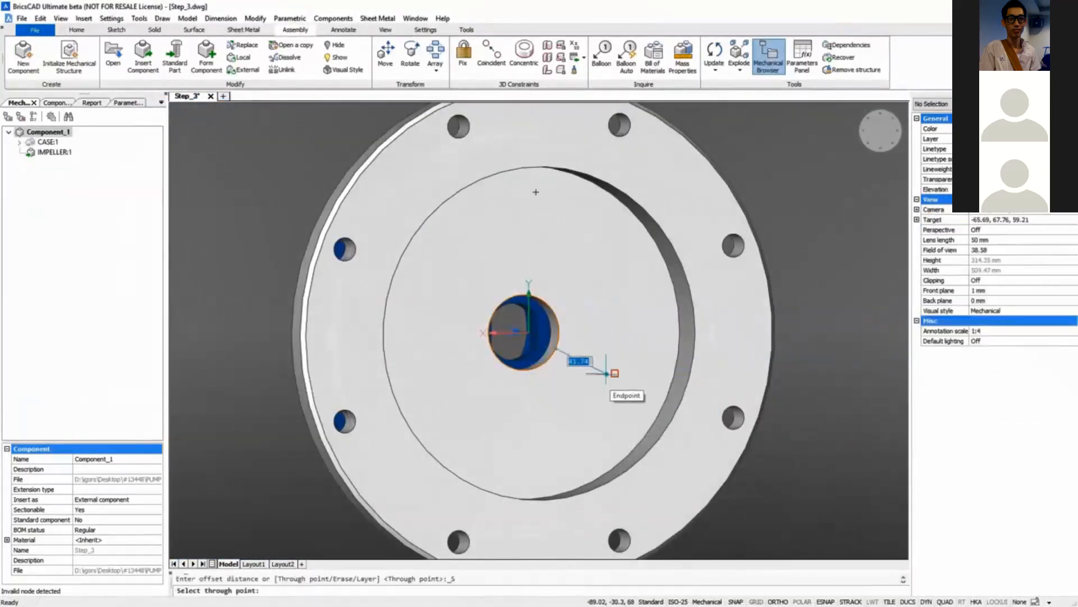
pyautogui.click(607, 373)
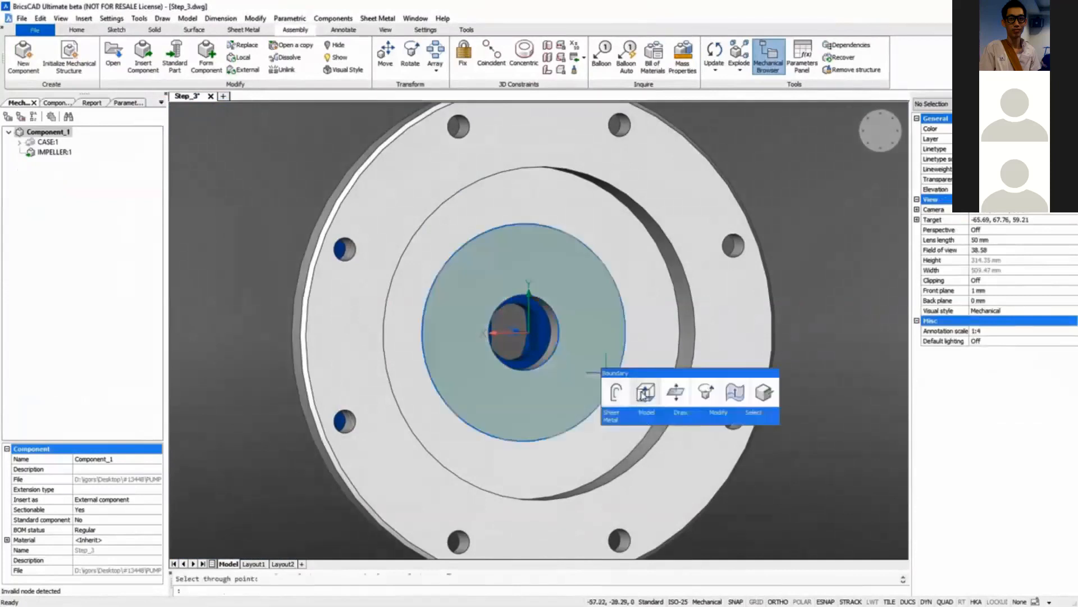
pyautogui.click(646, 393)
pyautogui.click(647, 395)
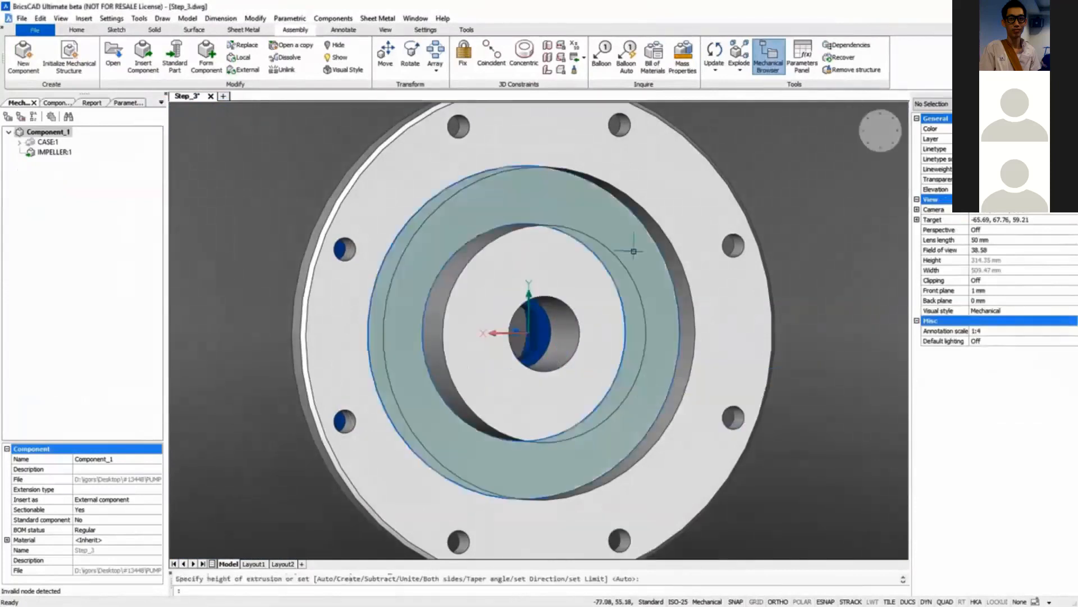
pyautogui.click(630, 281)
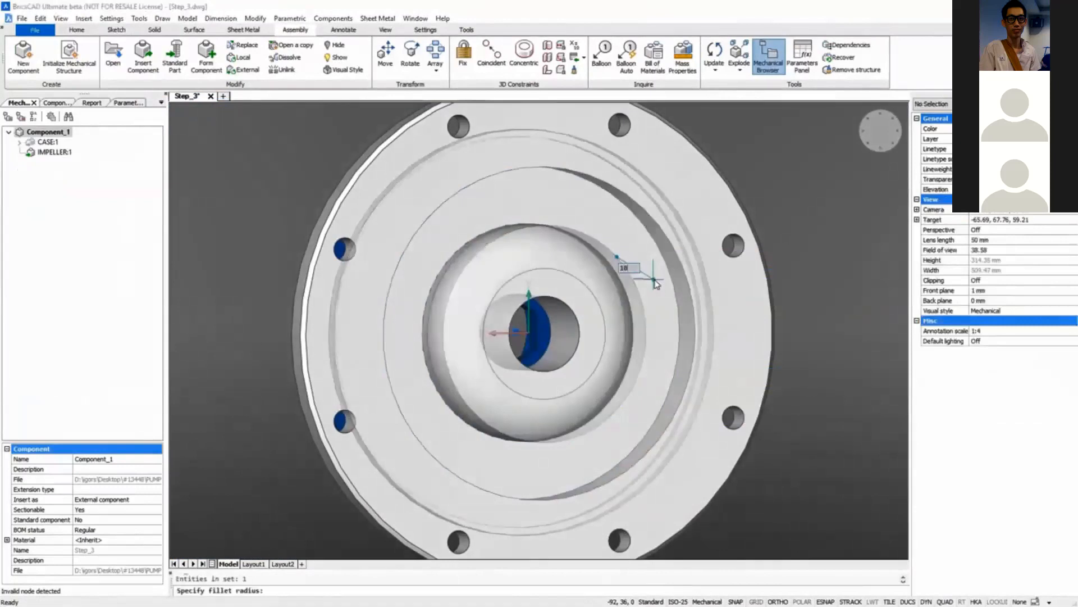
pyautogui.press('Return')
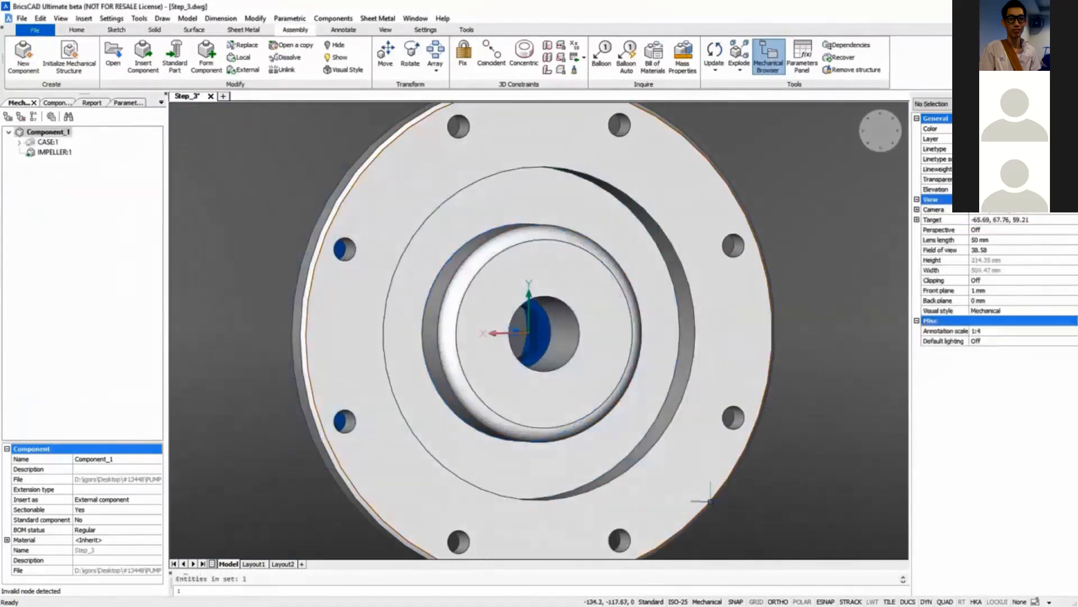
# Step: Form an external component from the cover solid with its base point at the origin, saved as COVER in the PARTS folder
pyautogui.click(600, 396)
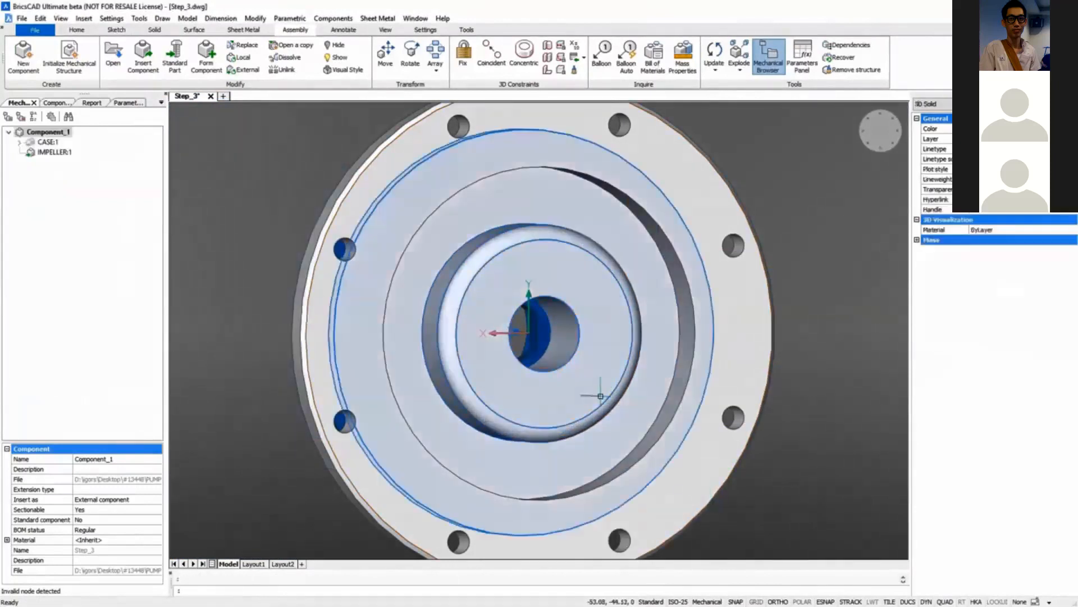
pyautogui.click(206, 59)
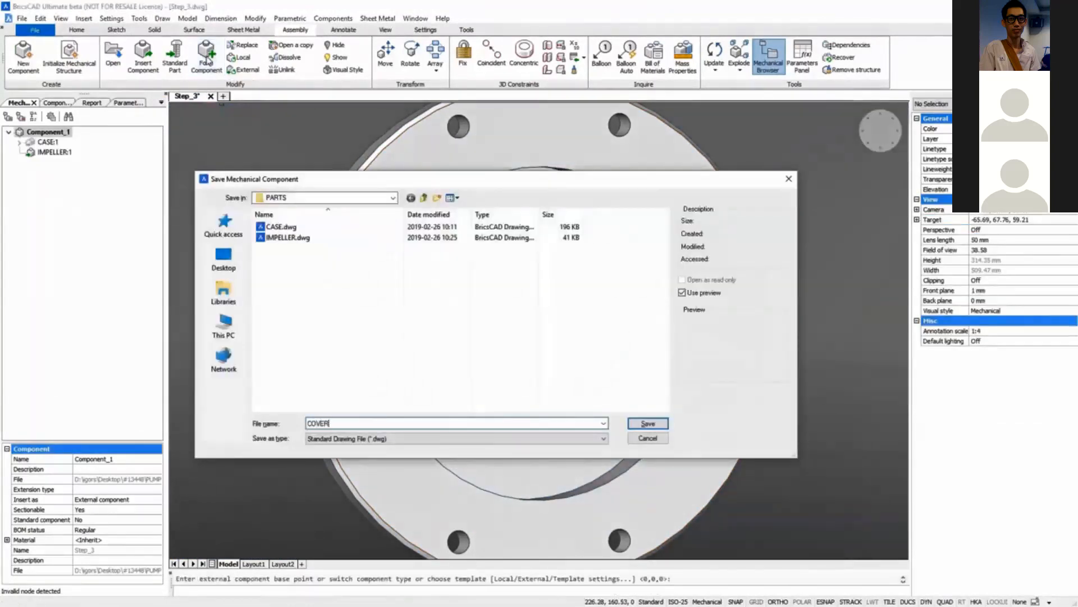
pyautogui.press('Return')
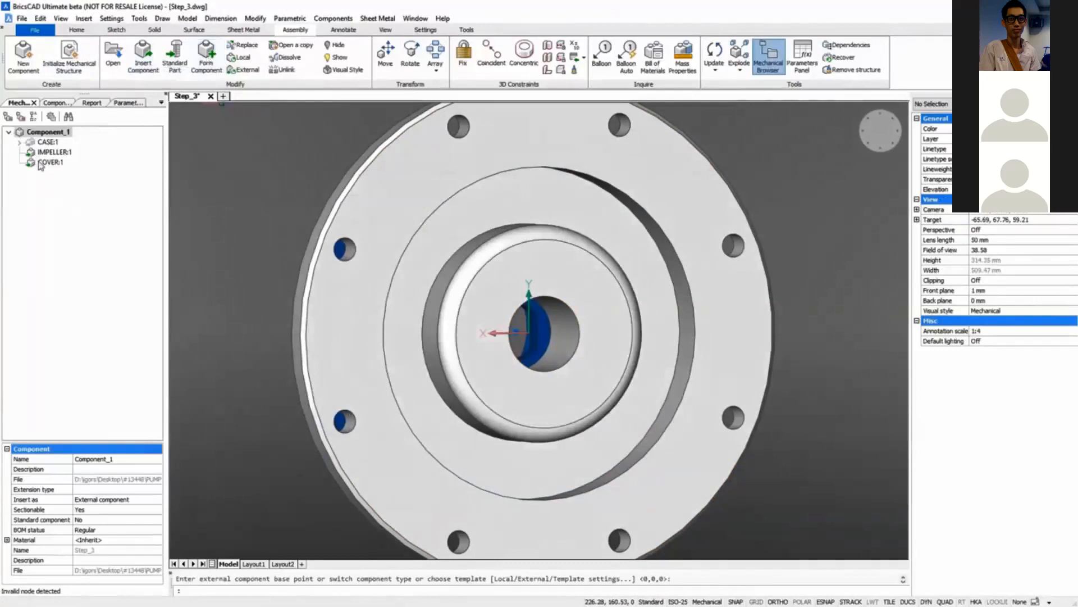
# Step: Hide the IMPELLER and COVER components
pyautogui.click(49, 162)
pyautogui.rightClick(45, 162)
pyautogui.click(64, 187)
# Step: Save the assembly drawing under the new name Step_4
pyautogui.click(35, 31)
pyautogui.click(66, 175)
pyautogui.press('BackSpace')
pyautogui.write('4')
pyautogui.click(647, 423)
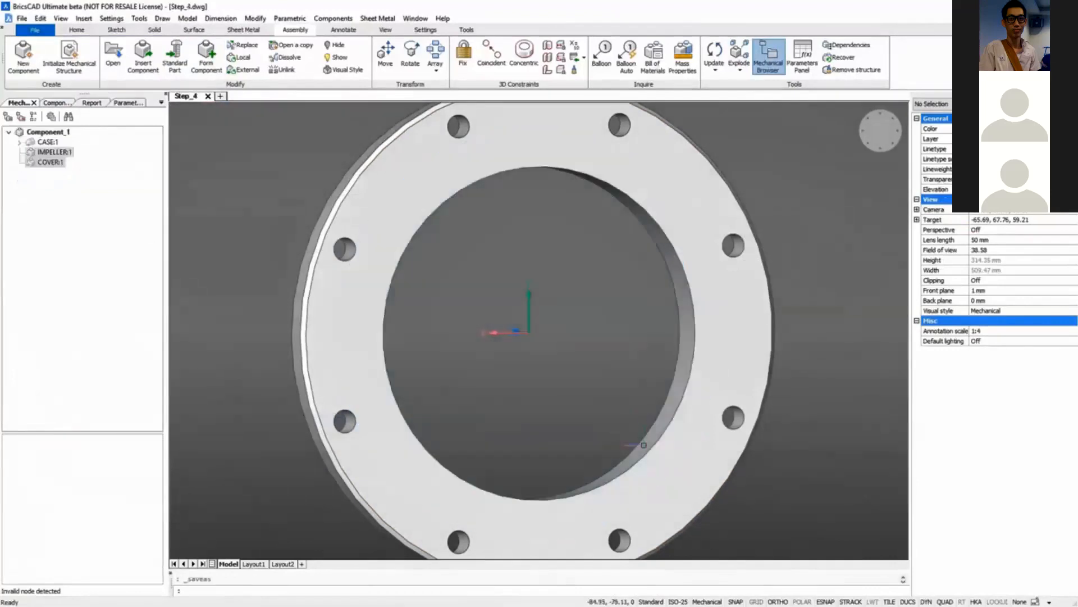
# Step: Offset the flange's bore edge outward to a circle of 135 mm radius and extrude the circle
pyautogui.moveTo(644, 445)
pyautogui.click(690, 469)
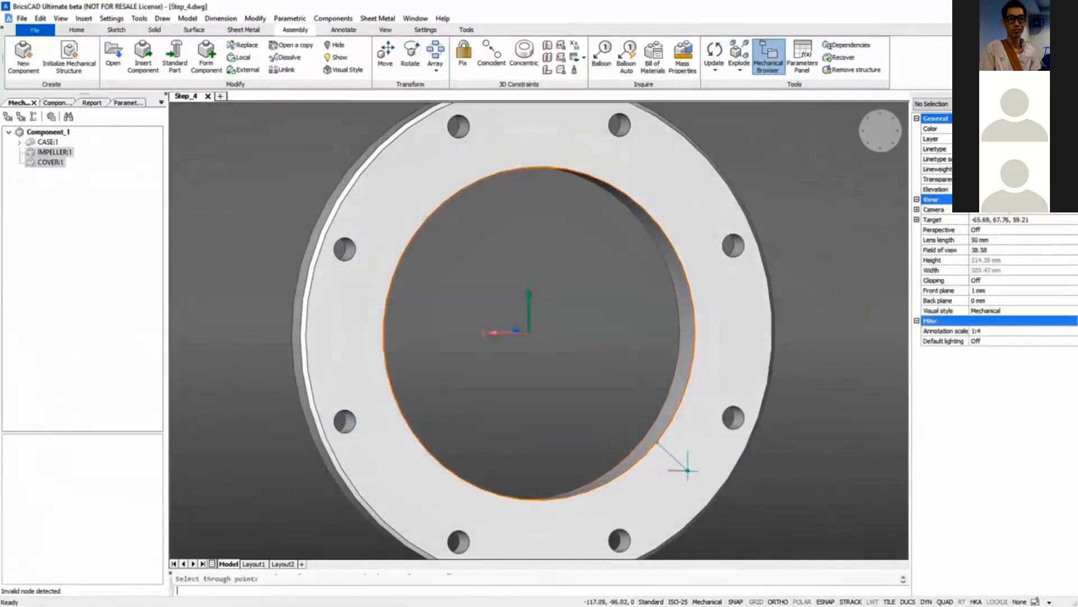
pyautogui.click(688, 470)
pyautogui.click(681, 455)
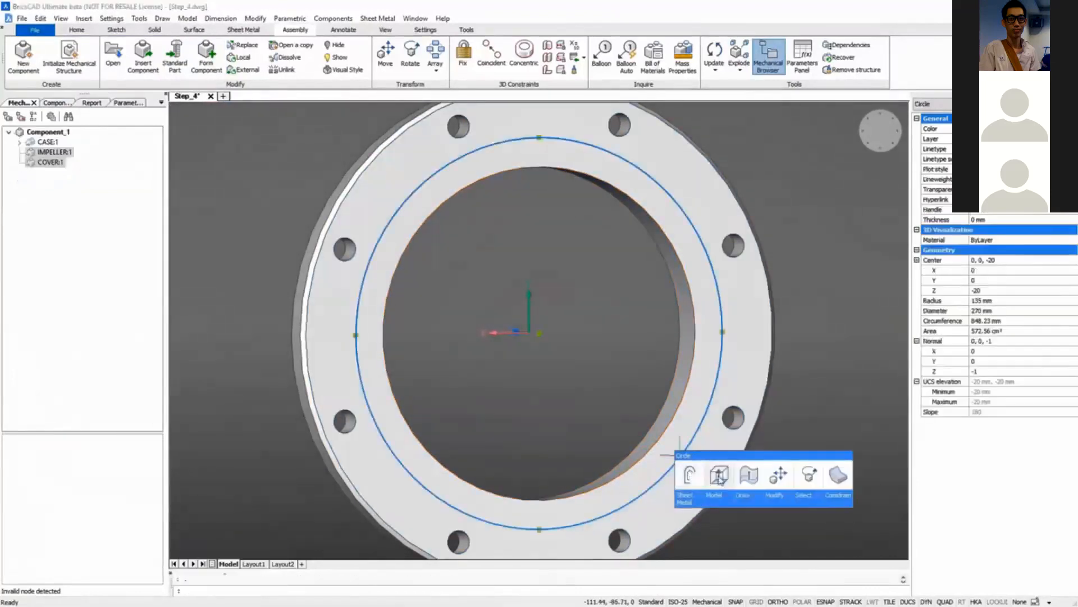
pyautogui.click(719, 475)
pyautogui.press('Return')
# Step: Extrude the circular solid face lying inside the flange's bore
pyautogui.keyDown('shift'); pyautogui.moveTo(742, 446); pyautogui.dragTo(877, 456, button='middle'); pyautogui.keyUp('shift')
pyautogui.moveTo(548, 363)
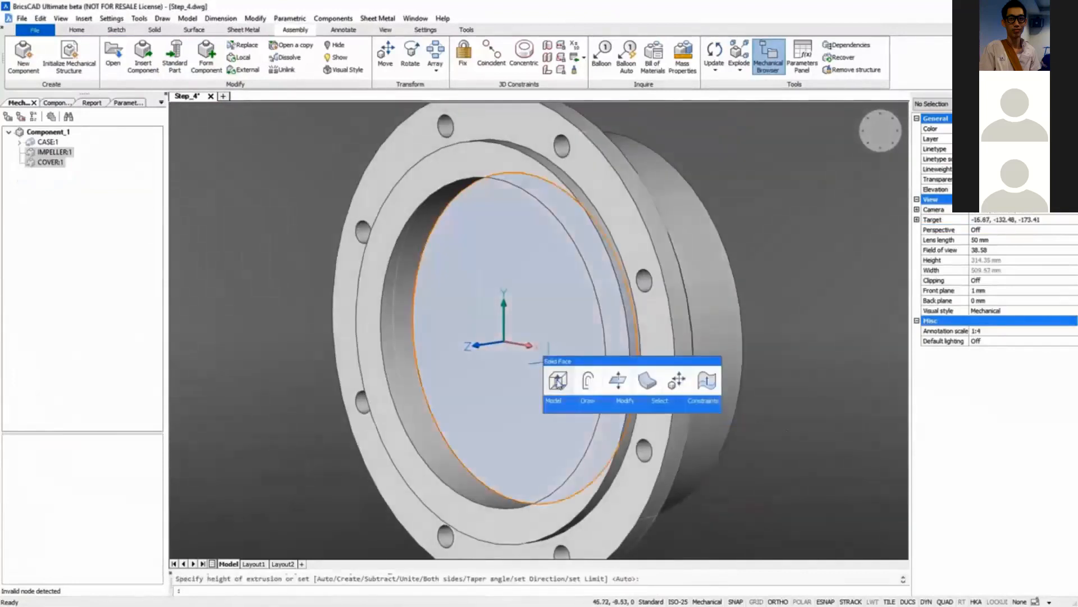
pyautogui.click(559, 384)
pyautogui.press('Return')
pyautogui.click(452, 591)
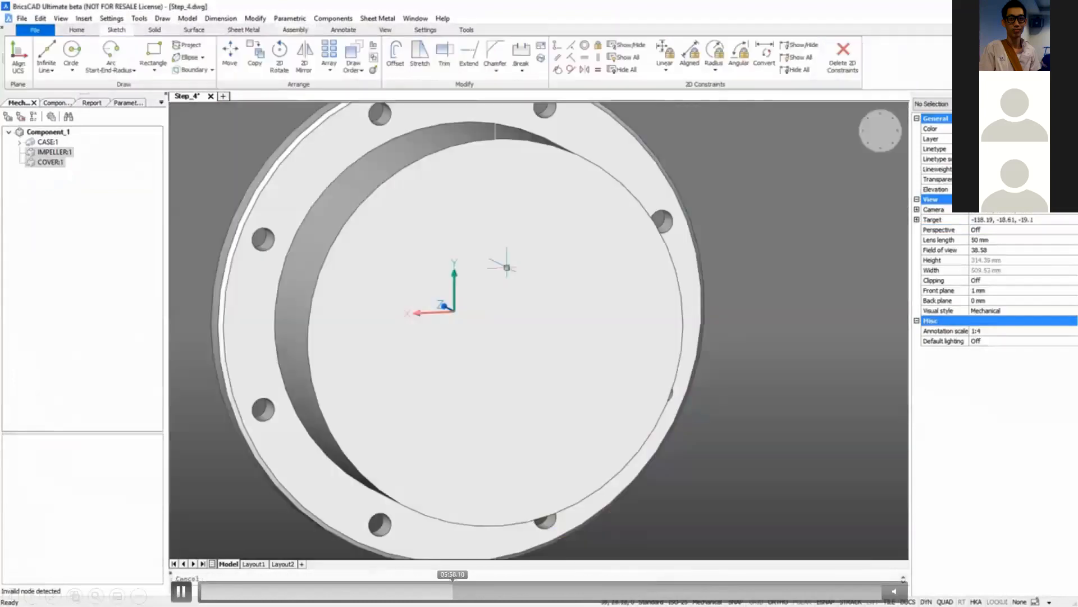
pyautogui.click(462, 591)
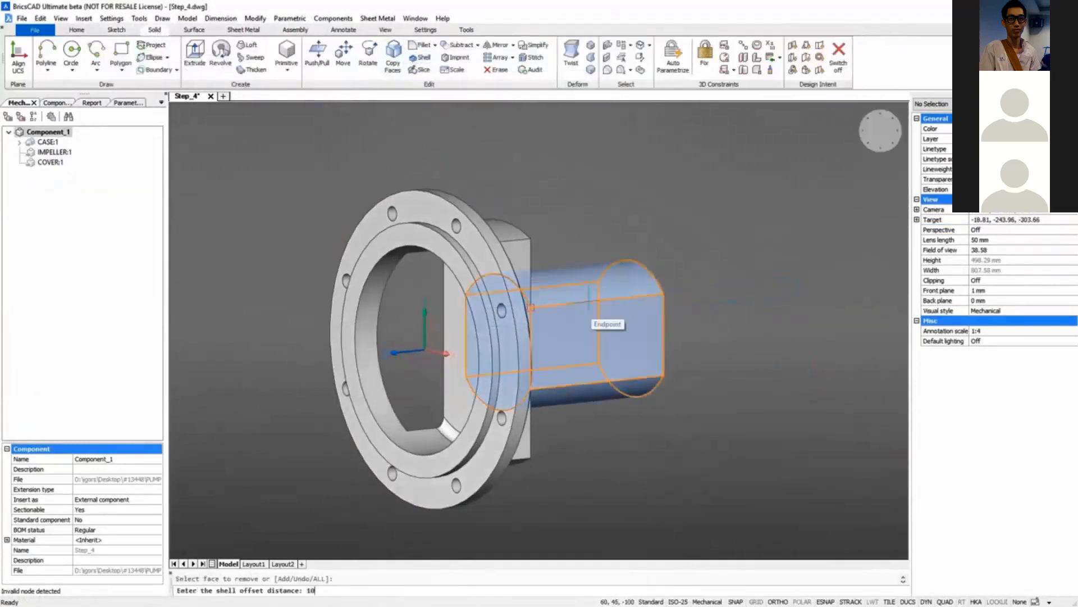
# Step: Shell the protruding bearing housing with a 10 mm offset and unite it with the flanged bracket solid
pyautogui.keyDown('shift'); pyautogui.moveTo(588, 302); pyautogui.dragTo(444, 295, button='middle'); pyautogui.keyUp('shift')
pyautogui.press('Escape')
pyautogui.click(626, 223)
pyautogui.click(463, 316)
pyautogui.click(478, 44)
pyautogui.click(458, 67)
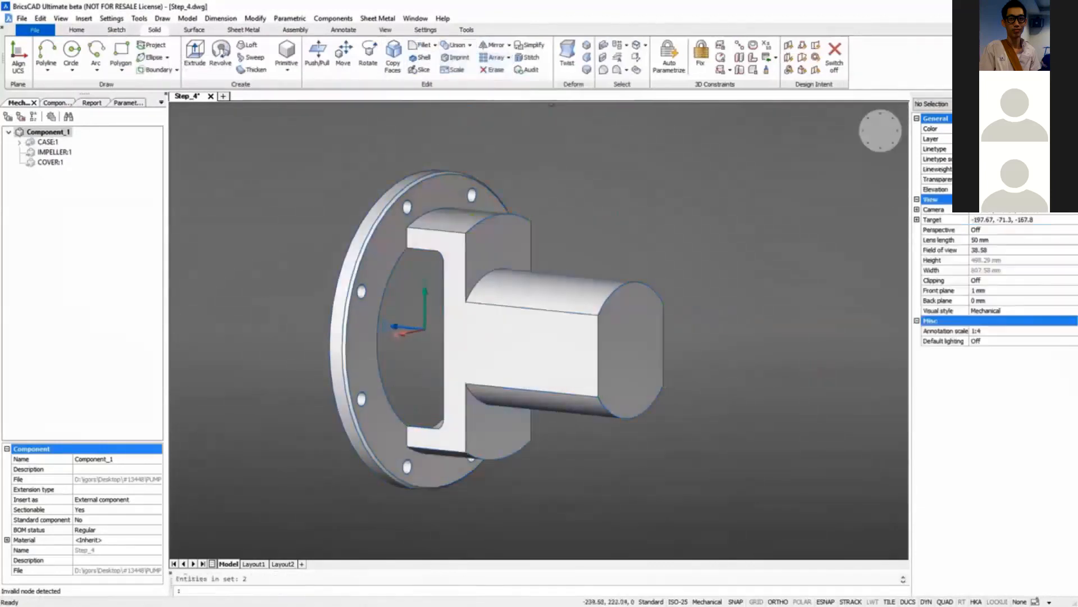
# Step: Cut a hole of 40 mm radius into the bearing housing's end face from a circle centred on the face
pyautogui.click(71, 50)
pyautogui.click(630, 350)
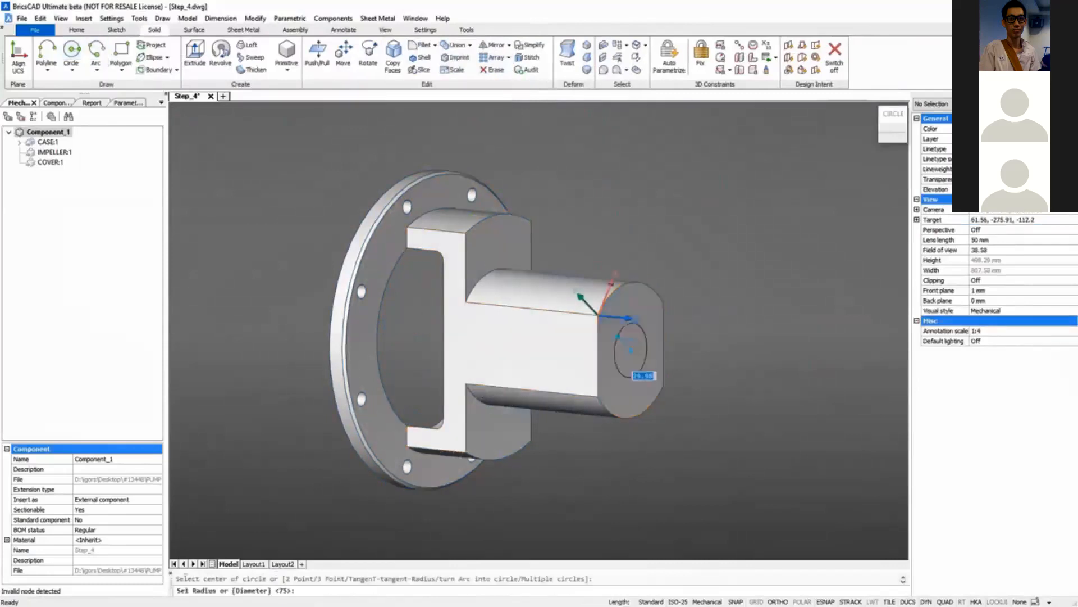
pyautogui.press('Return')
pyautogui.rightClick(613, 334)
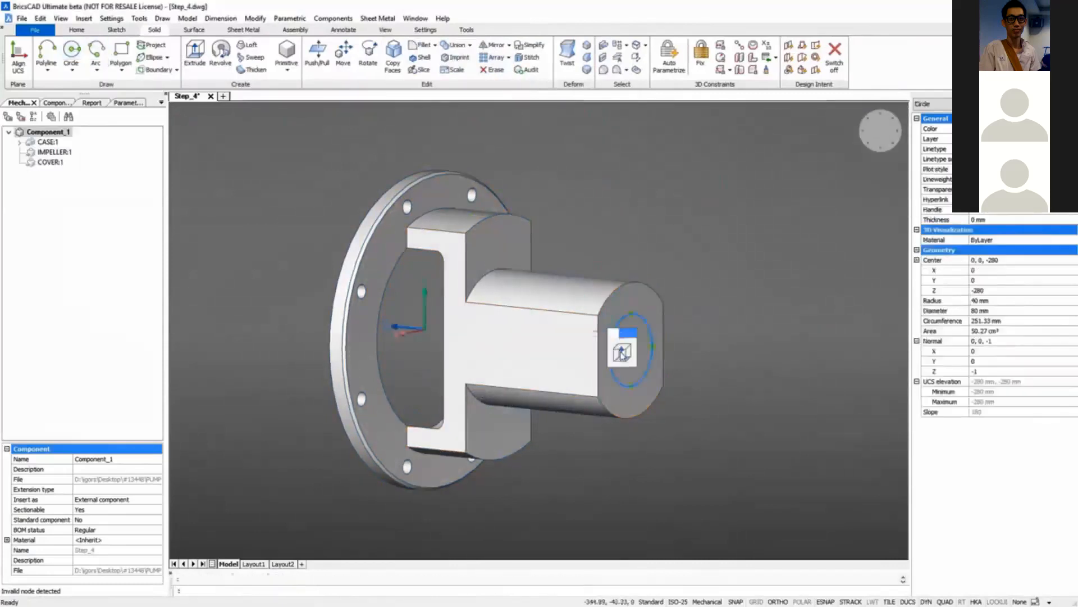
pyautogui.click(622, 352)
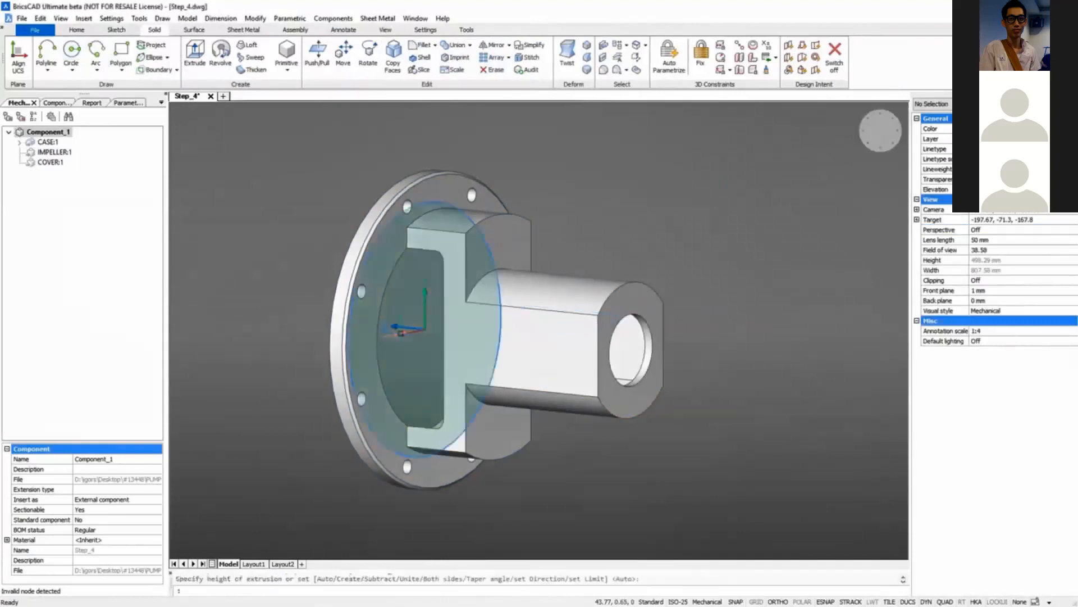
# Step: Extrude a ring around the end-face hole from the hole's offset edge and fillet the ring's base edge
pyautogui.rightClick(644, 358)
pyautogui.click(659, 382)
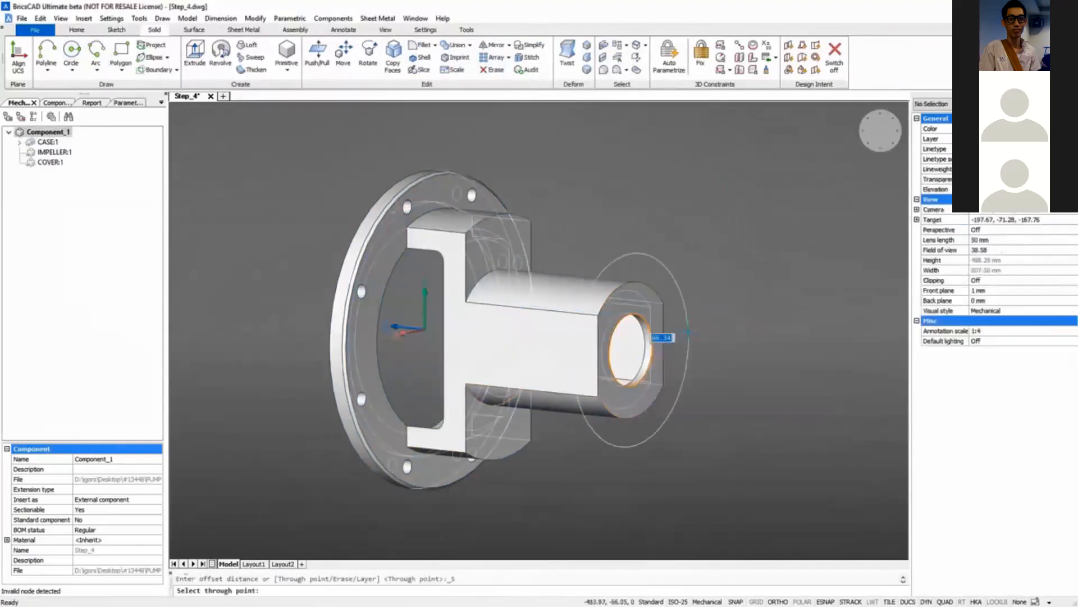
pyautogui.press('Return')
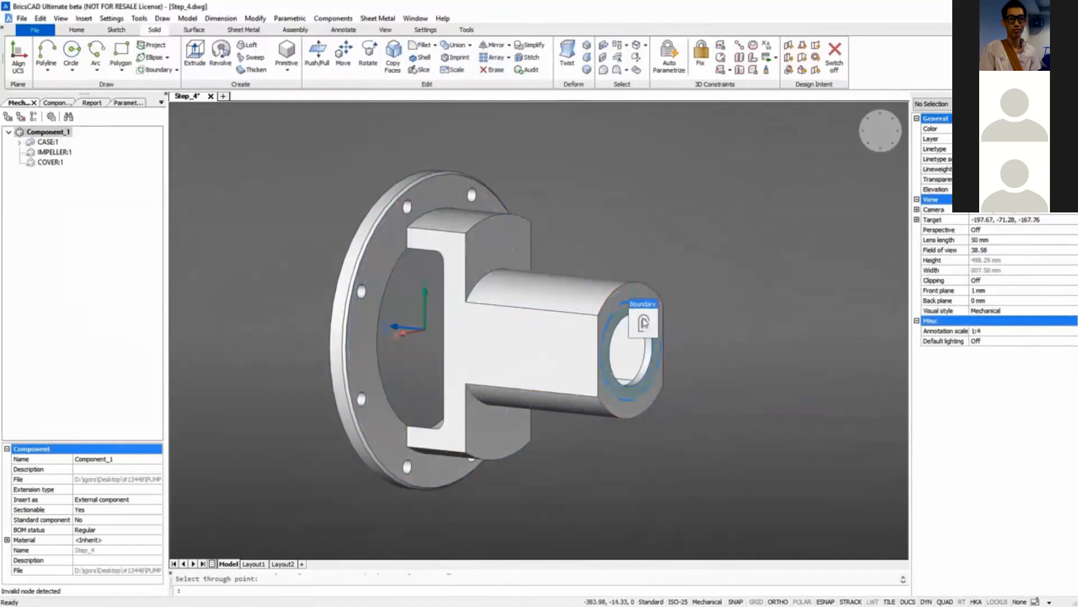
pyautogui.click(641, 322)
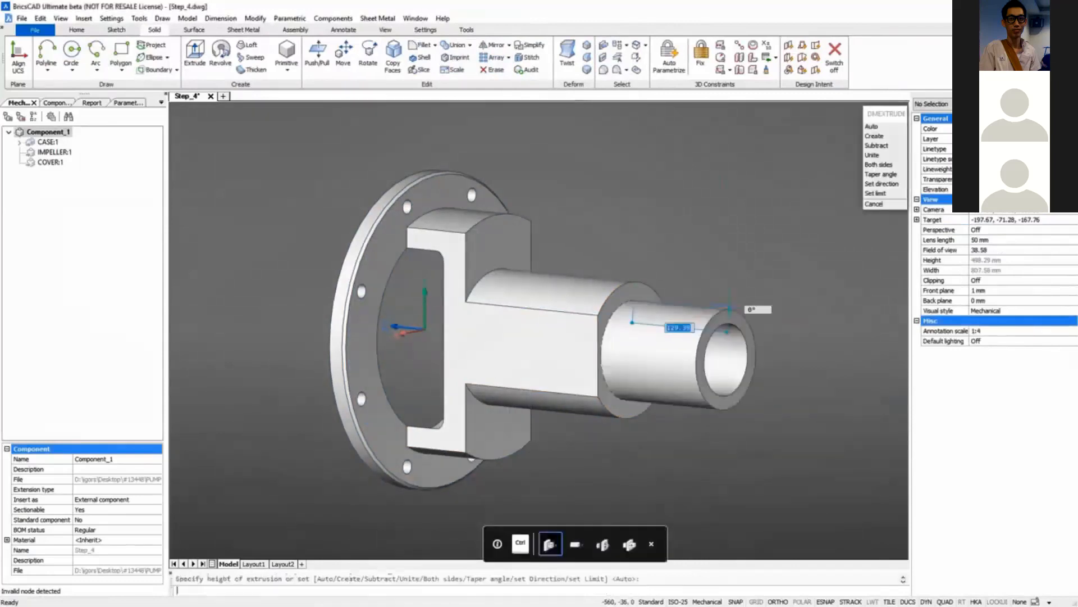
pyautogui.press('Escape')
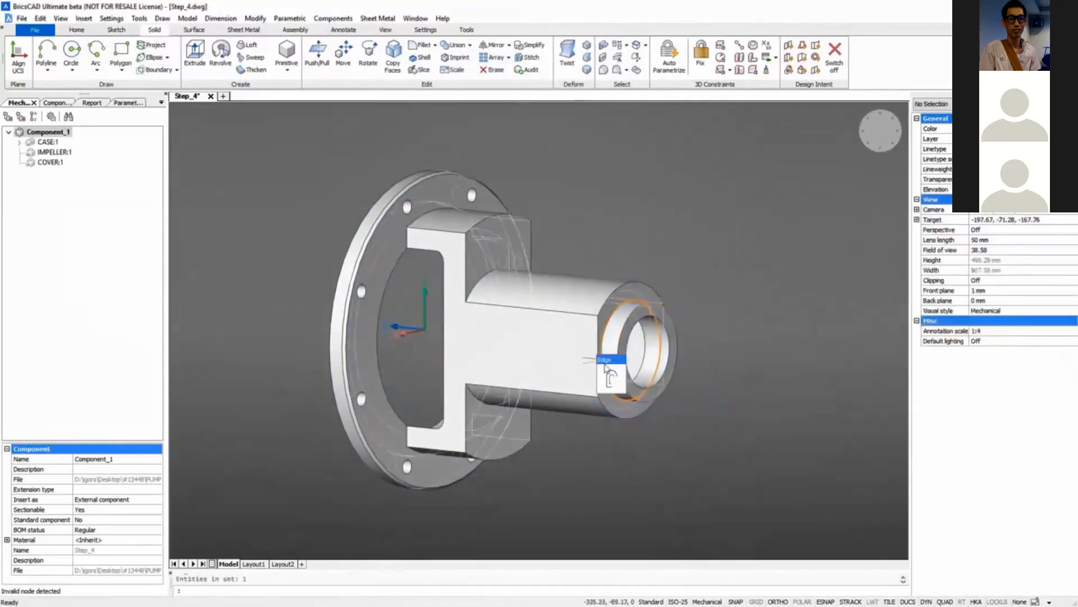
pyautogui.click(617, 380)
pyautogui.scroll(-1, 724, 363)
pyautogui.keyDown('shift'); pyautogui.moveTo(725, 364); pyautogui.dragTo(556, 360, button='middle'); pyautogui.keyUp('shift')
pyautogui.click(528, 385)
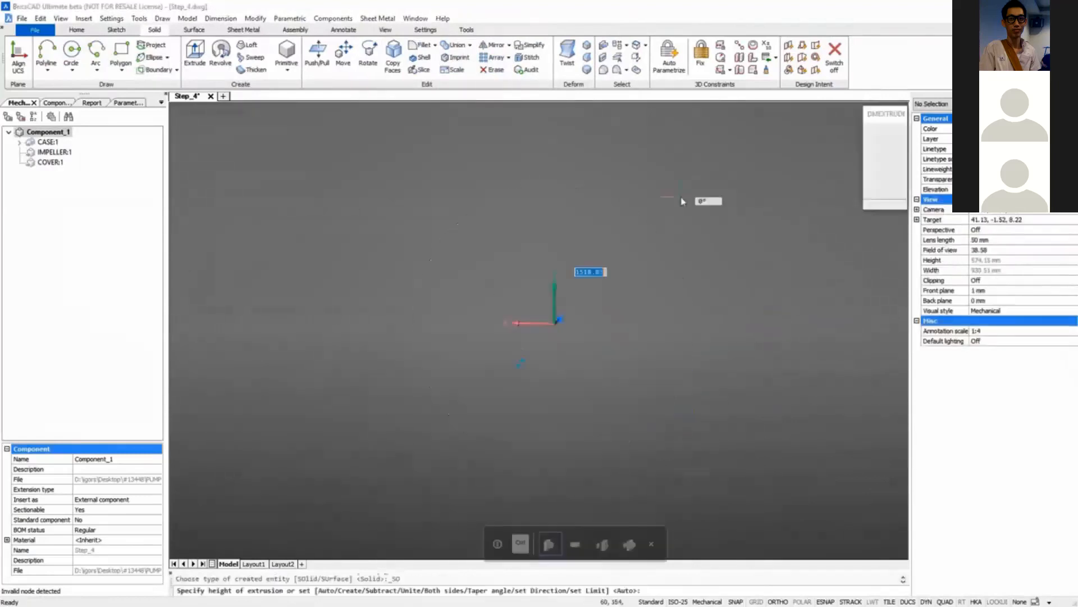
pyautogui.press('Escape')
pyautogui.hotkey('ctrl', 'z')
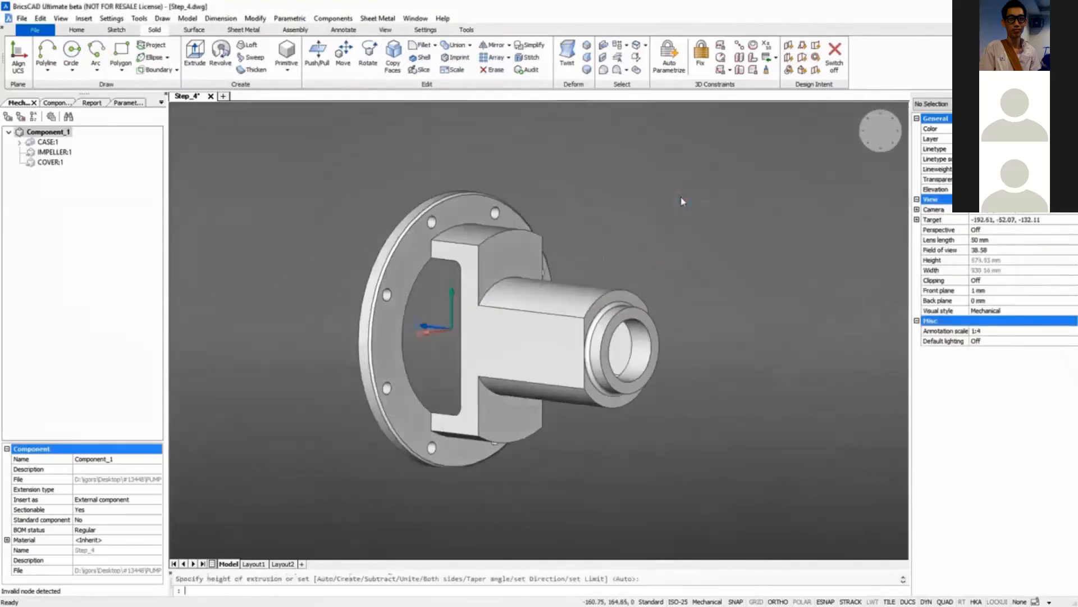
# Step: Save the assembly drawing under the new name Step_5
pyautogui.click(22, 18)
pyautogui.click(57, 176)
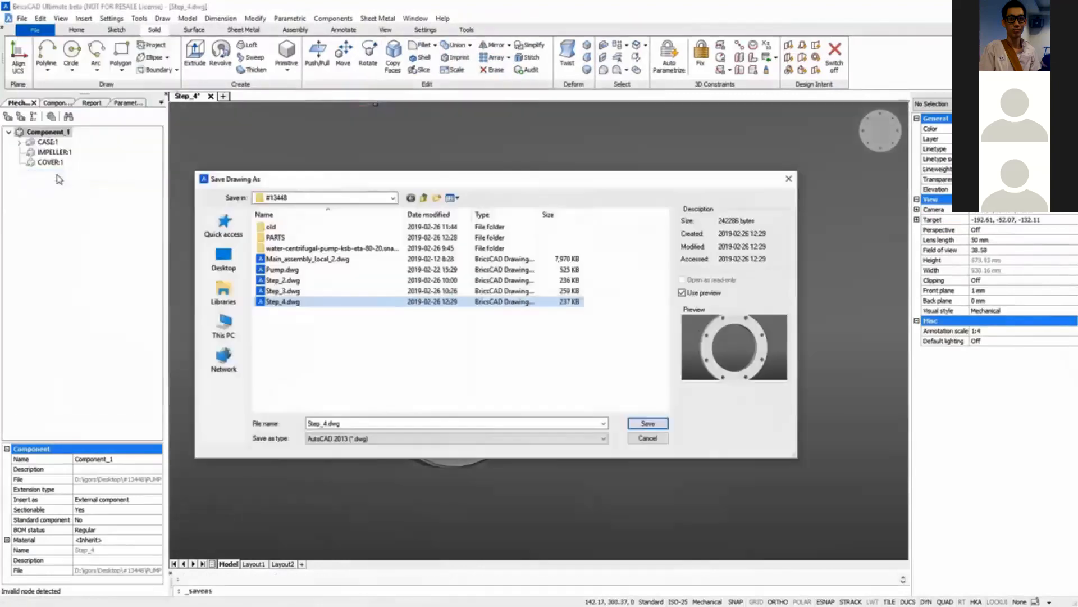
pyautogui.click(647, 424)
pyautogui.click(47, 71)
pyautogui.click(55, 85)
pyautogui.keyDown('shift'); pyautogui.moveTo(528, 390); pyautogui.dragTo(551, 337, button='middle'); pyautogui.keyUp('shift')
pyautogui.scroll(4, 548, 365)
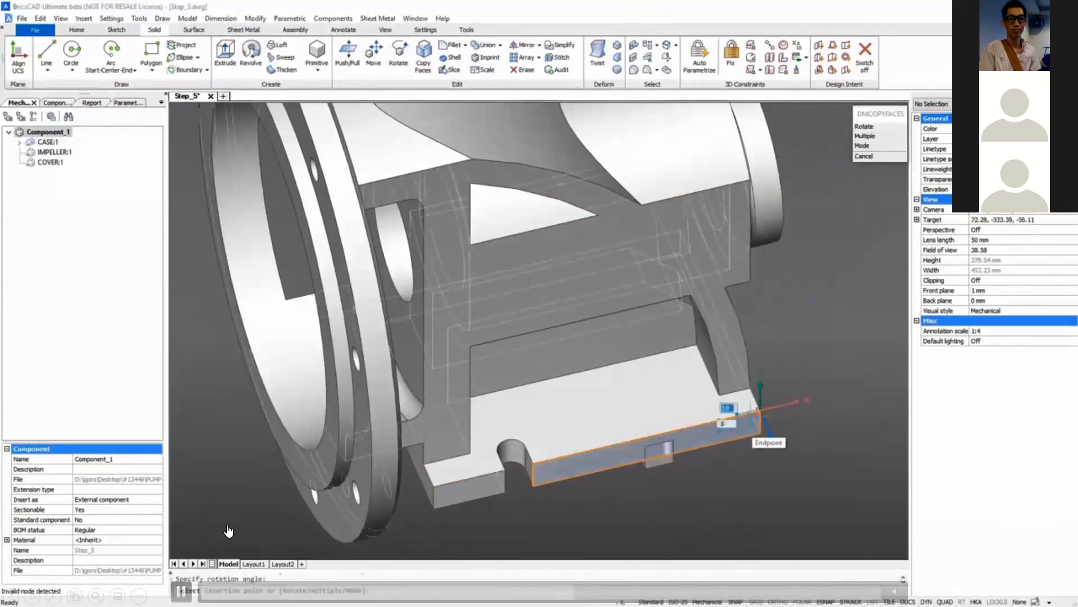
# Step: Place the copied slot on the base plate's side using its corner endpoint and copy both slots to the plate's opposite side
pyautogui.click(759, 413)
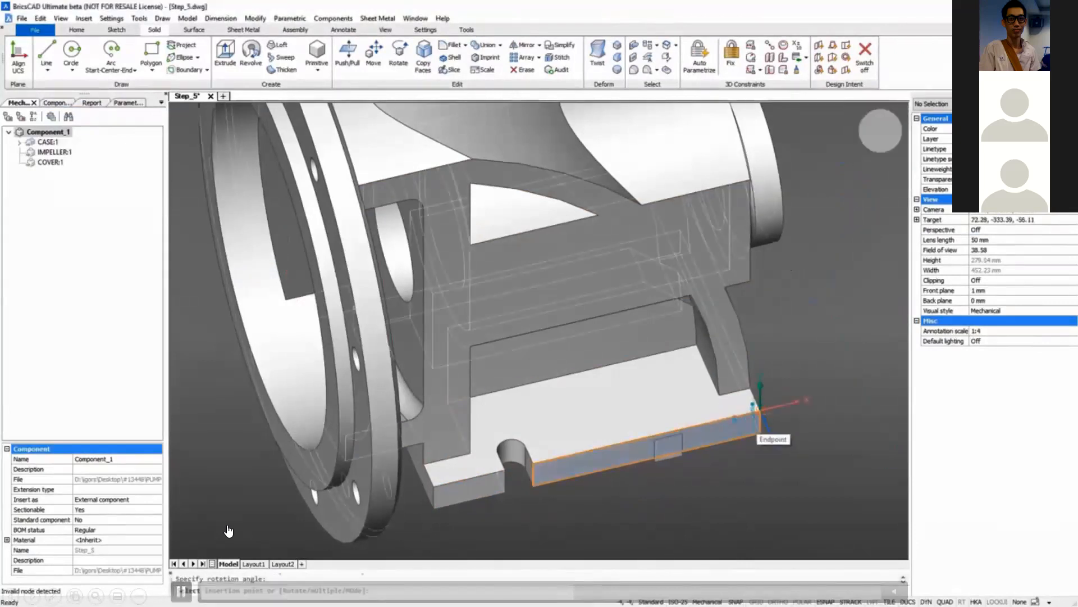
pyautogui.moveTo(473, 519); pyautogui.dragTo(563, 427)
pyautogui.moveTo(617, 496); pyautogui.dragTo(709, 405)
pyautogui.click(701, 400)
pyautogui.press('Return')
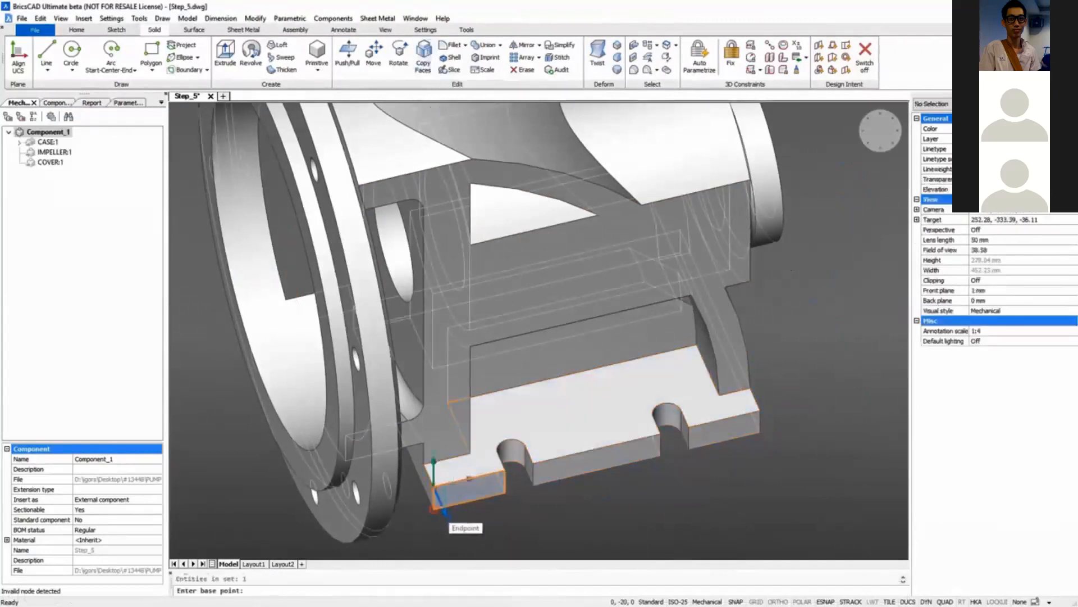
pyautogui.click(436, 503)
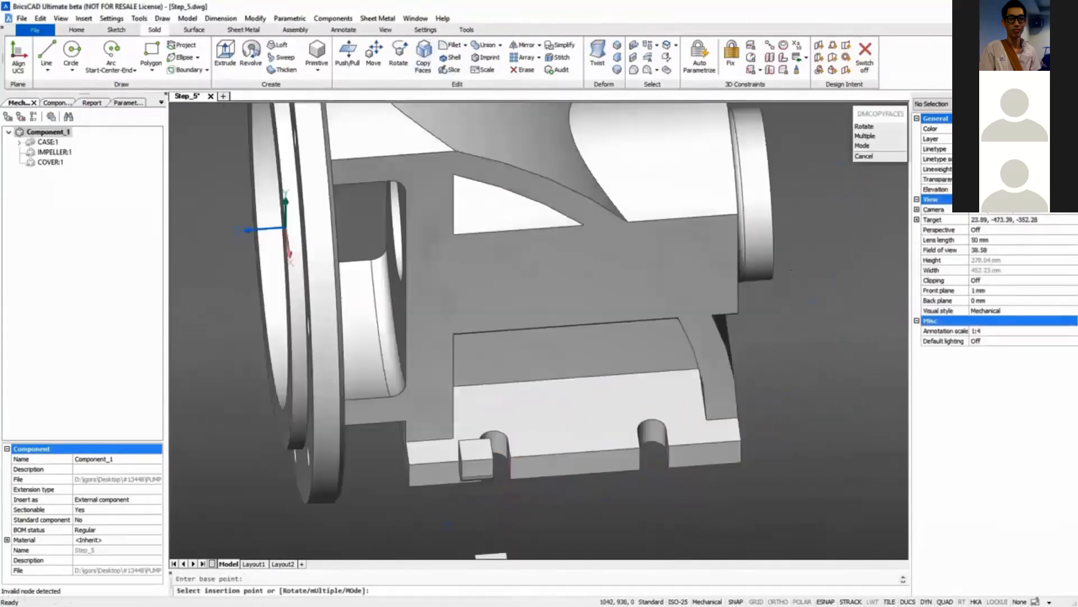
pyautogui.keyDown('shift'); pyautogui.moveTo(607, 405); pyautogui.dragTo(359, 461, button='middle'); pyautogui.keyUp('shift')
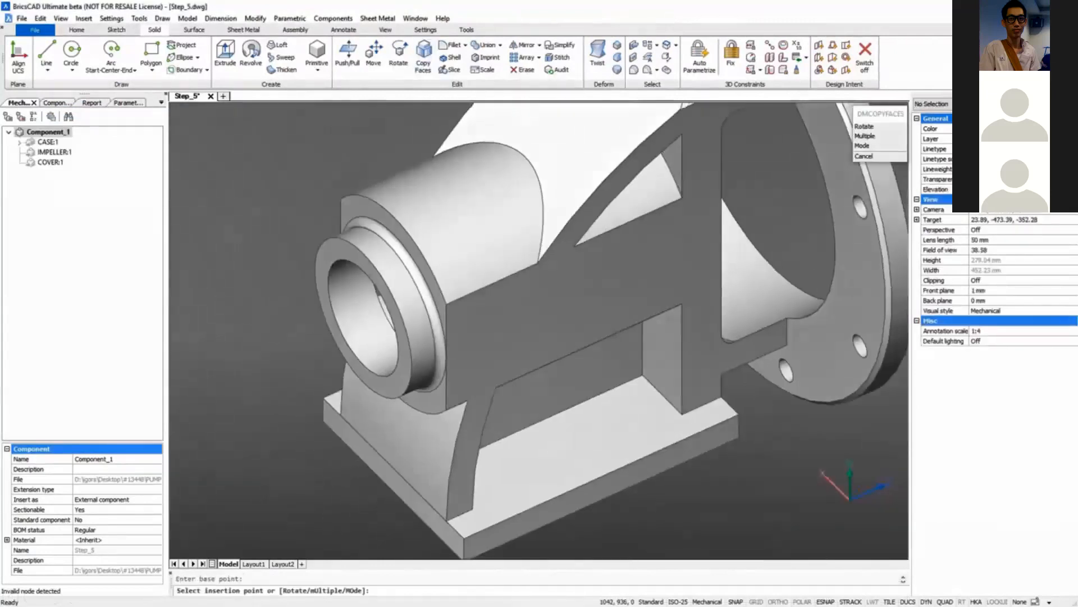
pyautogui.scroll(-1, 365, 472)
pyautogui.click(469, 538)
pyautogui.scroll(-5, 539, 331)
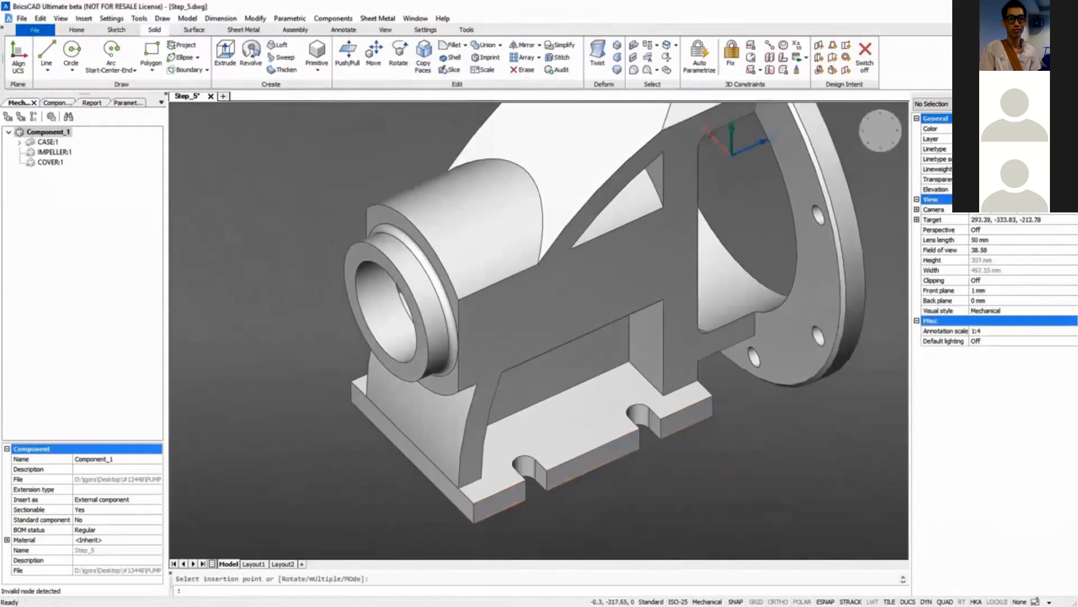
# Step: Save the assembly drawing under the new name Step_6
pyautogui.click(34, 29)
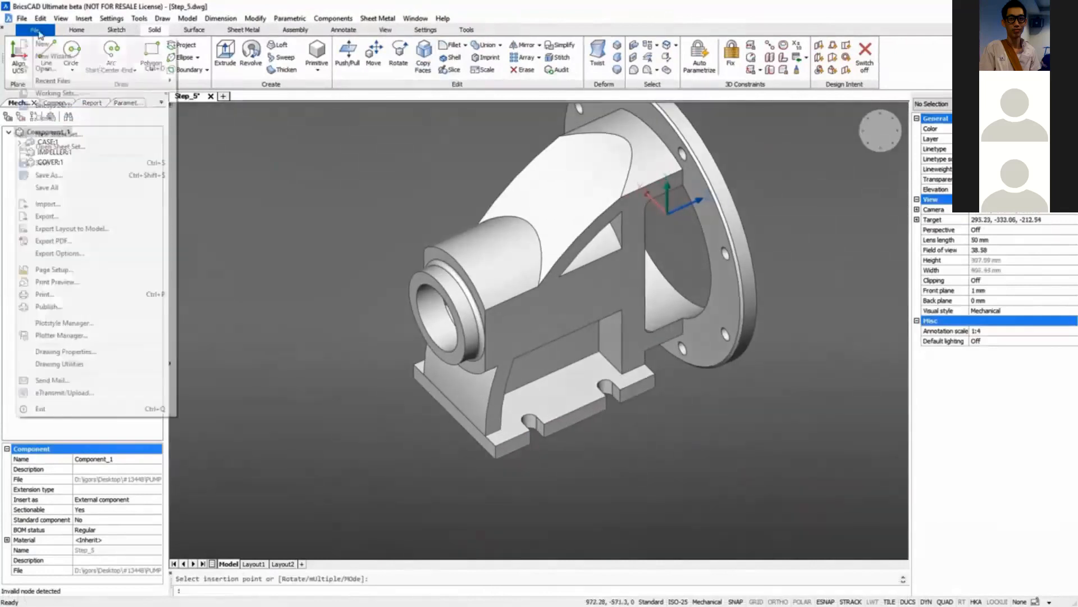
pyautogui.click(106, 174)
pyautogui.write('Step_6')
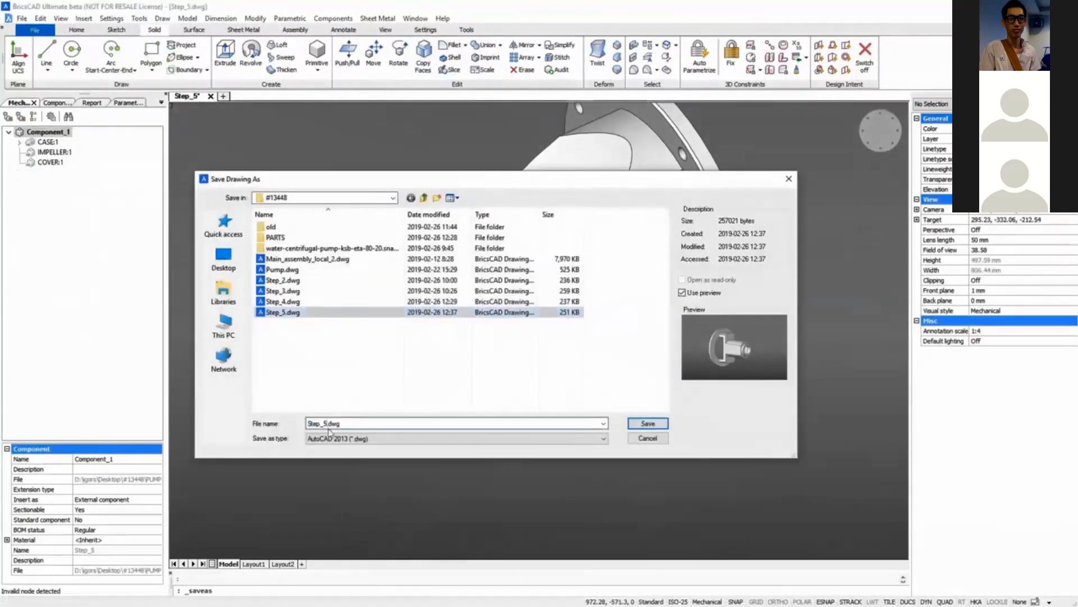
pyautogui.press('Return')
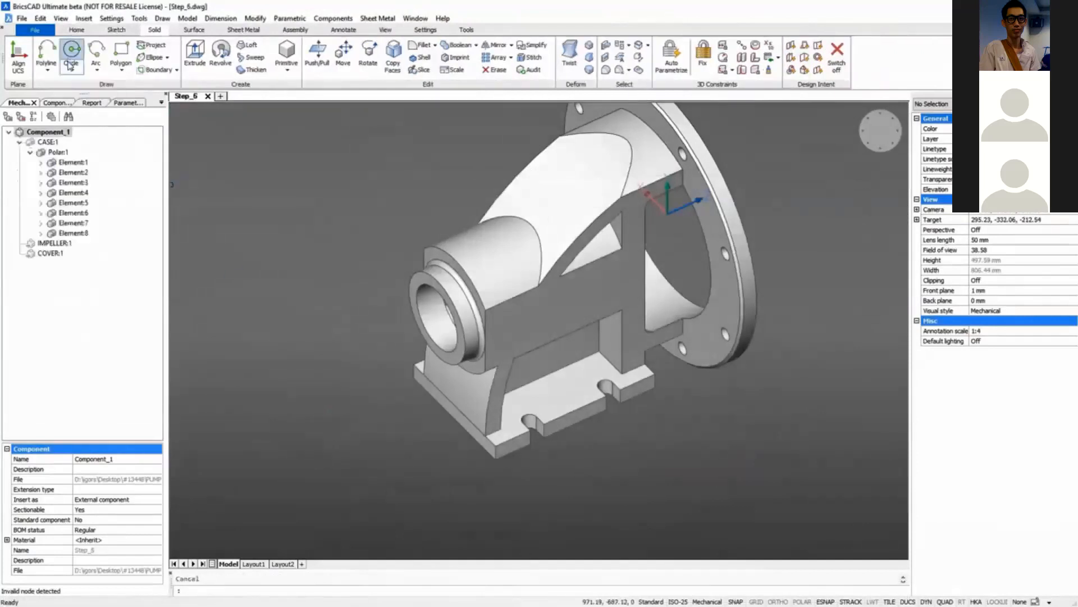
# Step: Draw a circle of 20 mm radius centred on the upper quadrant of the bearing housing's outer end edge
pyautogui.click(71, 64)
pyautogui.keyDown('shift'); pyautogui.rightClick(325, 298); pyautogui.keyUp('shift')
pyautogui.click(365, 403)
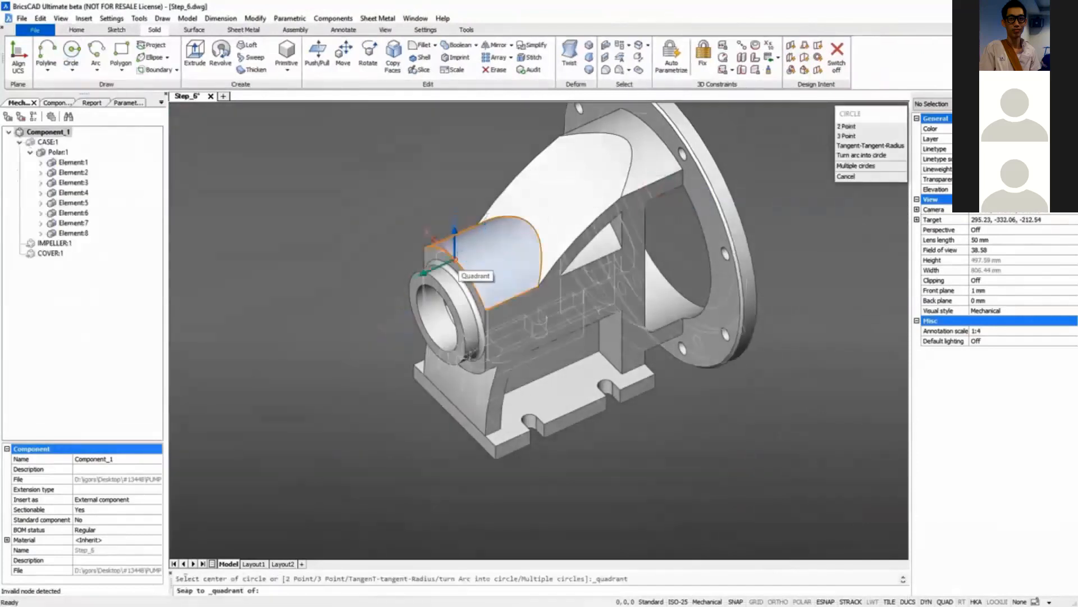
pyautogui.click(453, 259)
pyautogui.write('20')
pyautogui.press('Return')
pyautogui.scroll(5, 404, 264)
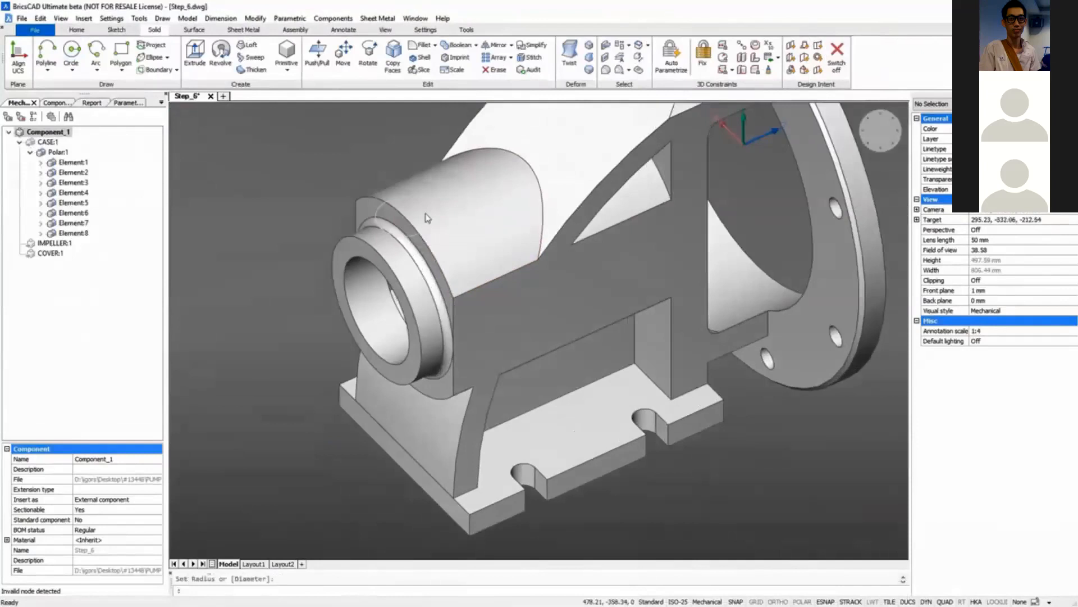
# Step: Move the circle along the housing's axis with ortho on and extrude it into a round boss
pyautogui.moveTo(365, 271)
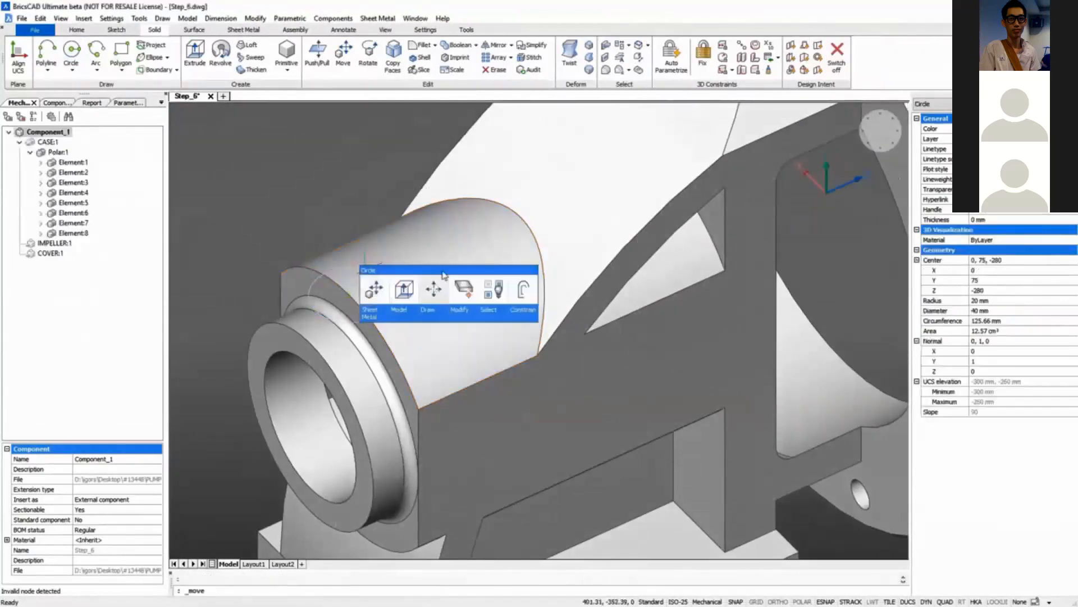
pyautogui.click(349, 294)
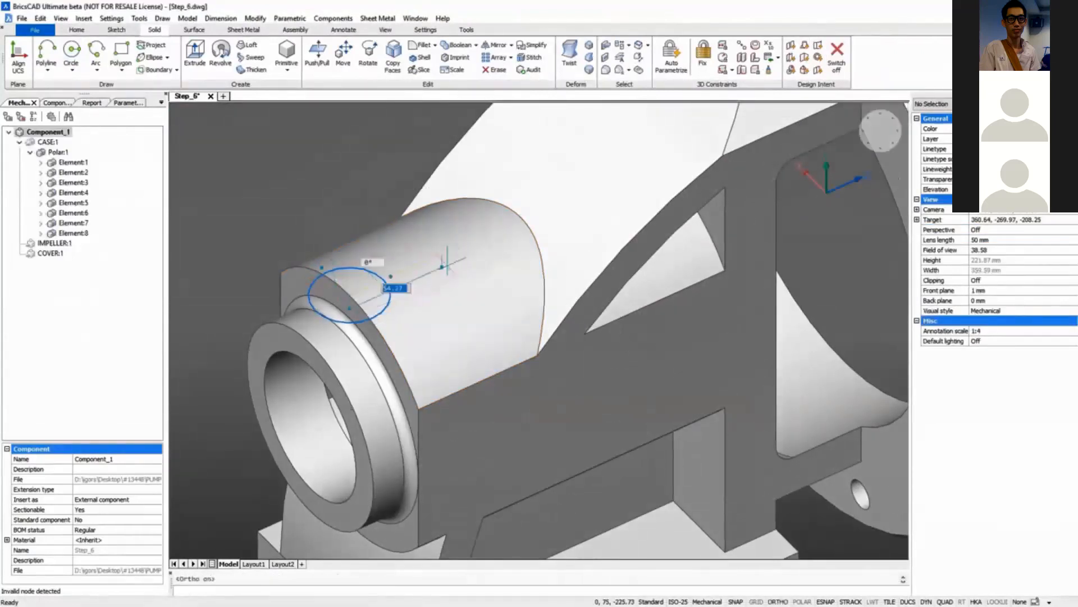
pyautogui.click(435, 256)
# Step: Join the round boss to the housing's curved surface and offset the boss's top edge inward
pyautogui.moveTo(462, 302)
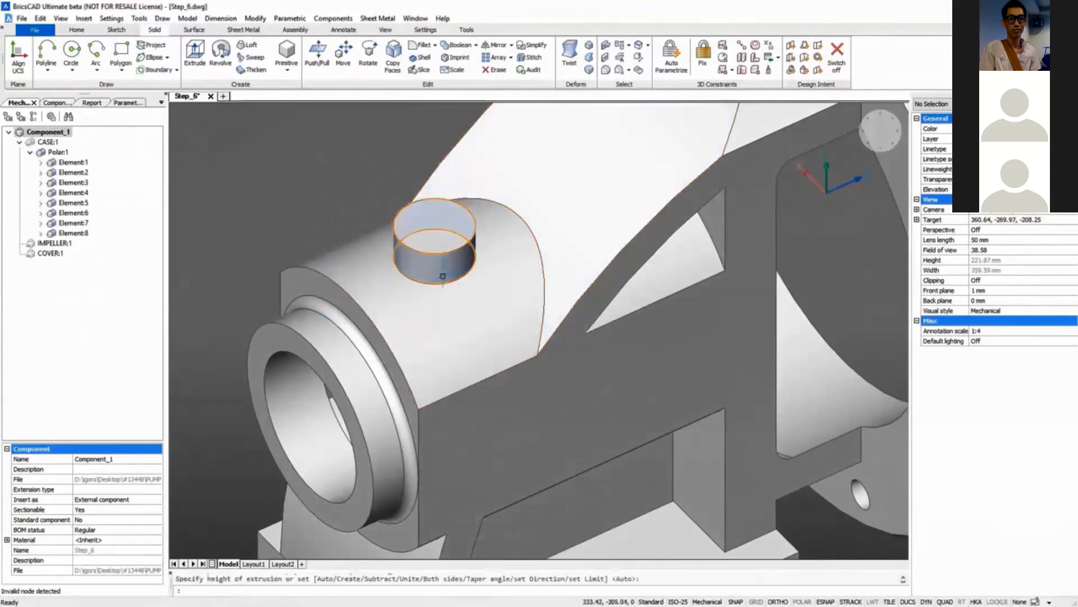
pyautogui.click(452, 297)
pyautogui.click(462, 338)
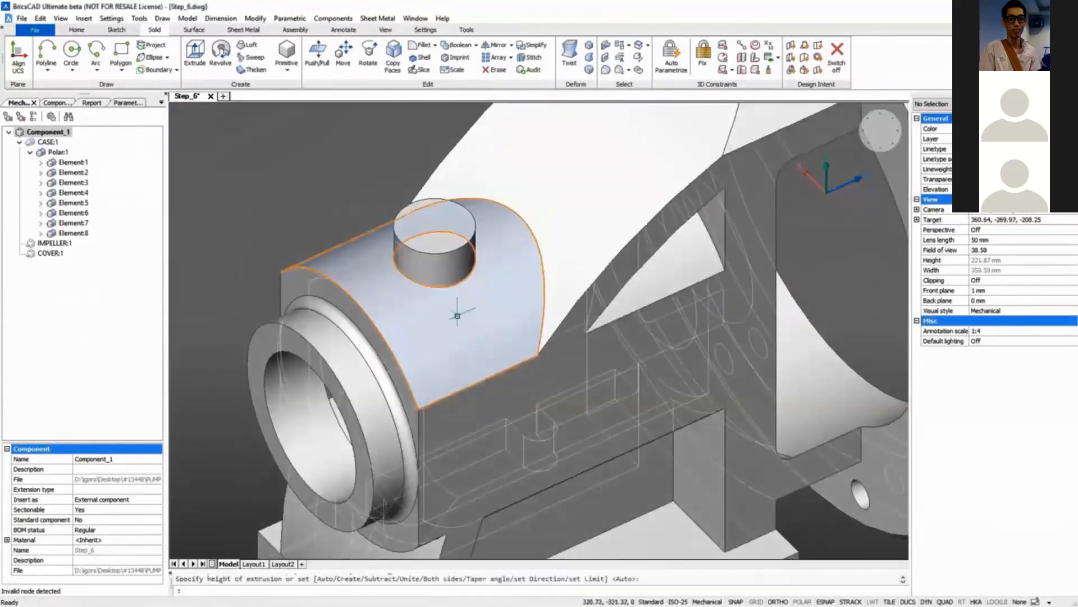
pyautogui.click(450, 274)
pyautogui.click(448, 233)
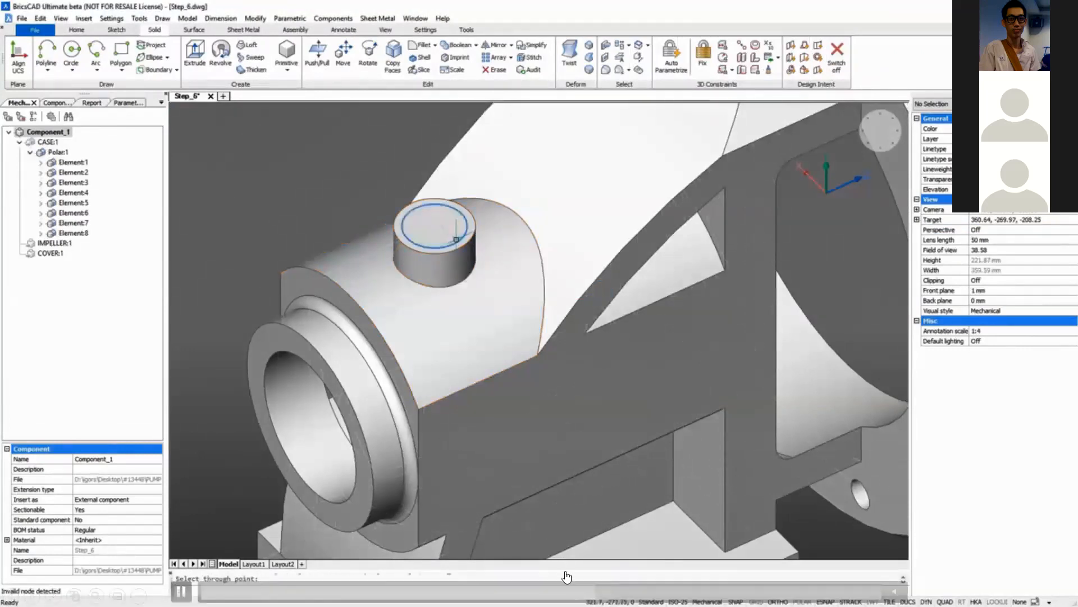
pyautogui.click(621, 591)
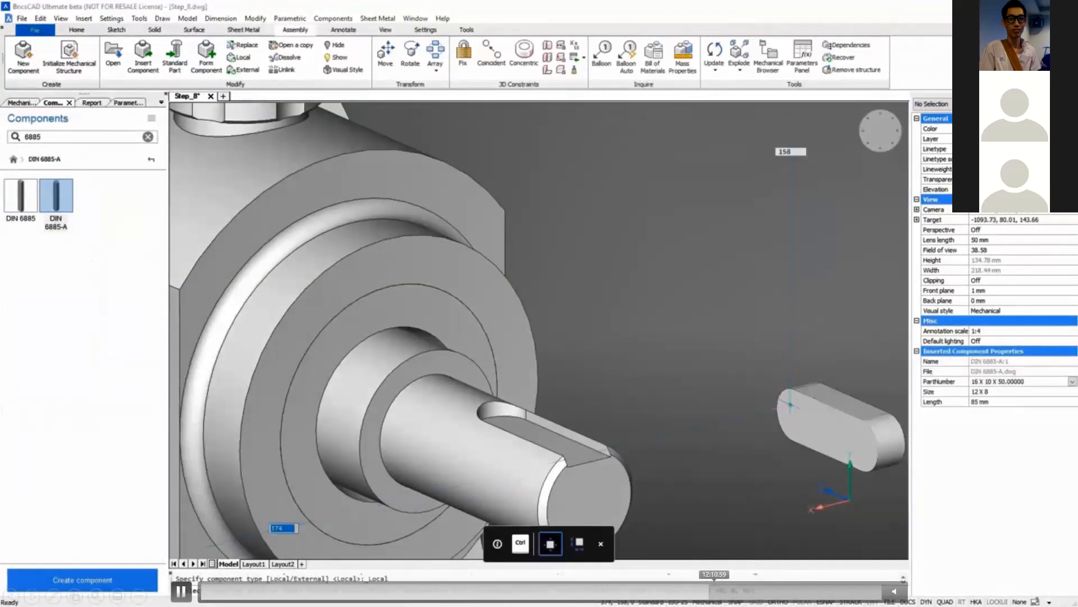
pyautogui.click(717, 587)
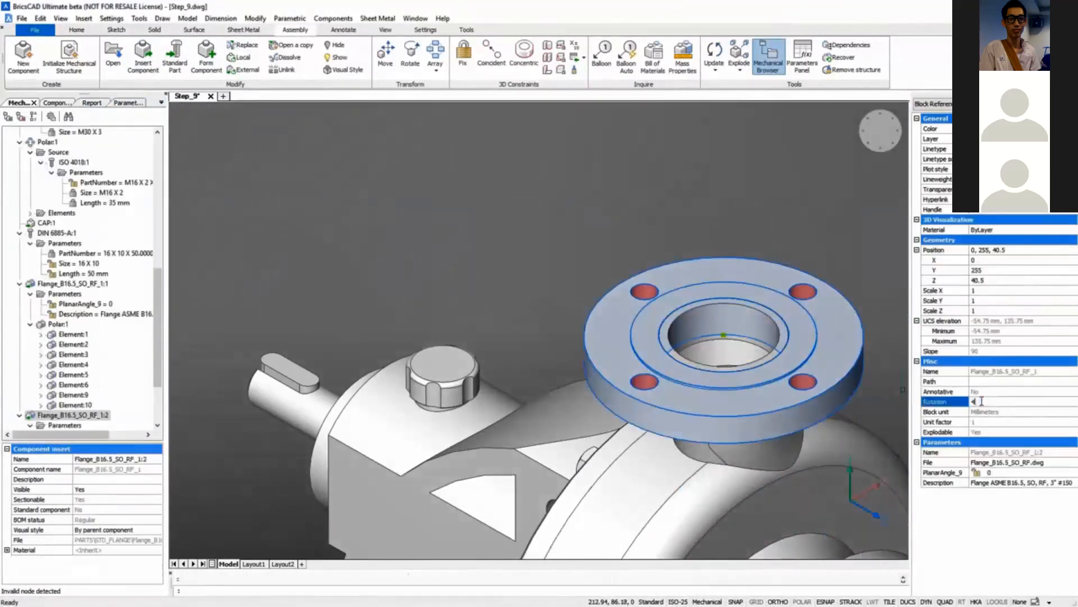
# Step: Set the upper outlet flange's rotation to 45 degrees and move it 5 mm outward along its axis
pyautogui.write('5 m')
pyautogui.press('Return')
pyautogui.click(871, 303)
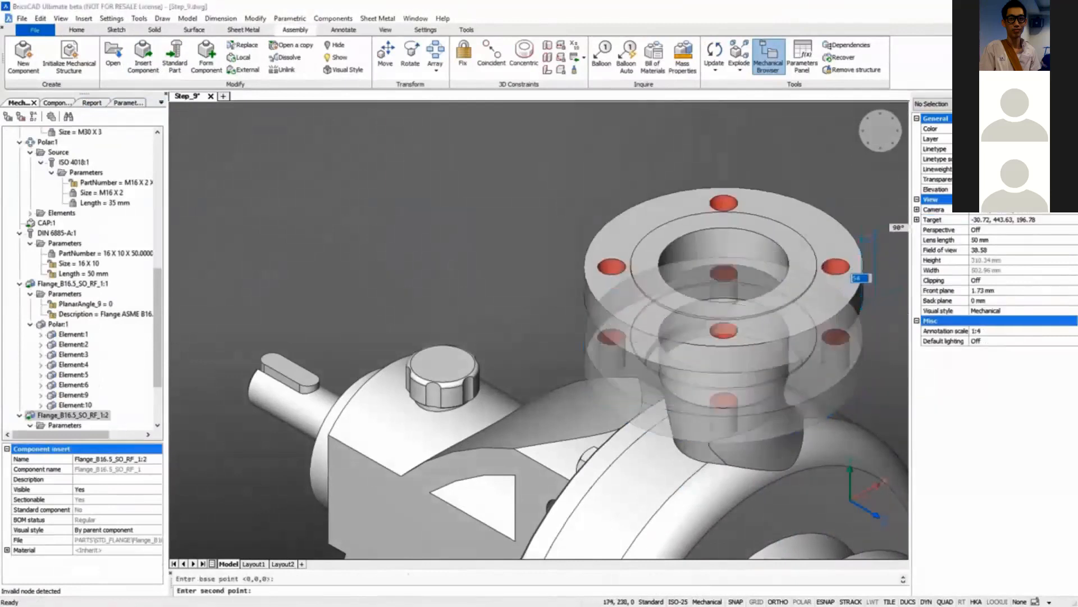
pyautogui.write('5')
pyautogui.press('Return')
# Step: Set the front suction flange's rotation to 22.5 degrees and move it outward along its axis
pyautogui.scroll(-1, 869, 239)
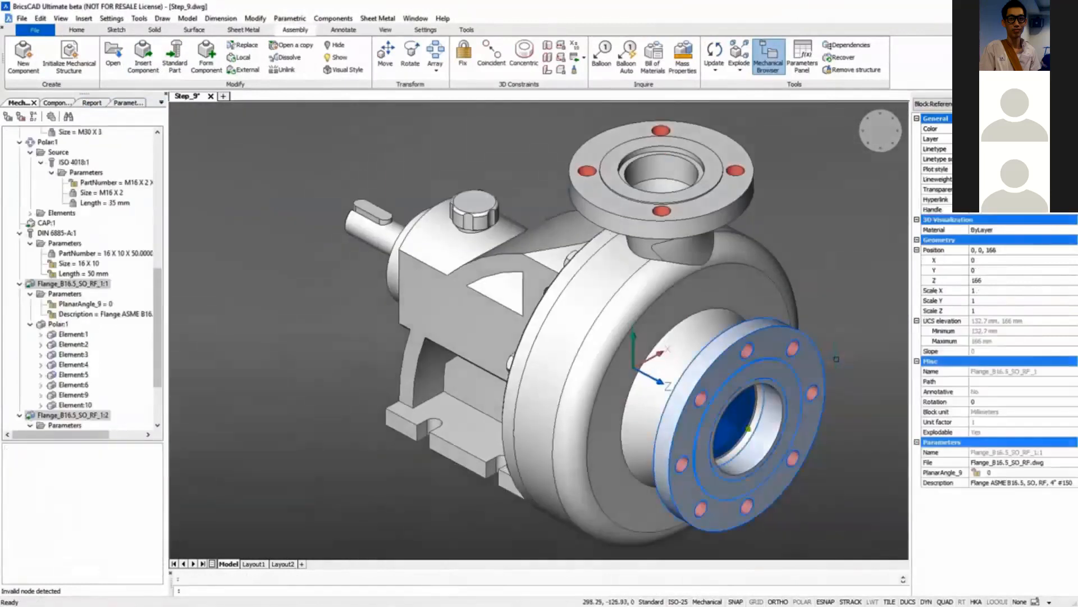
pyautogui.rightClick(870, 352)
pyautogui.click(870, 354)
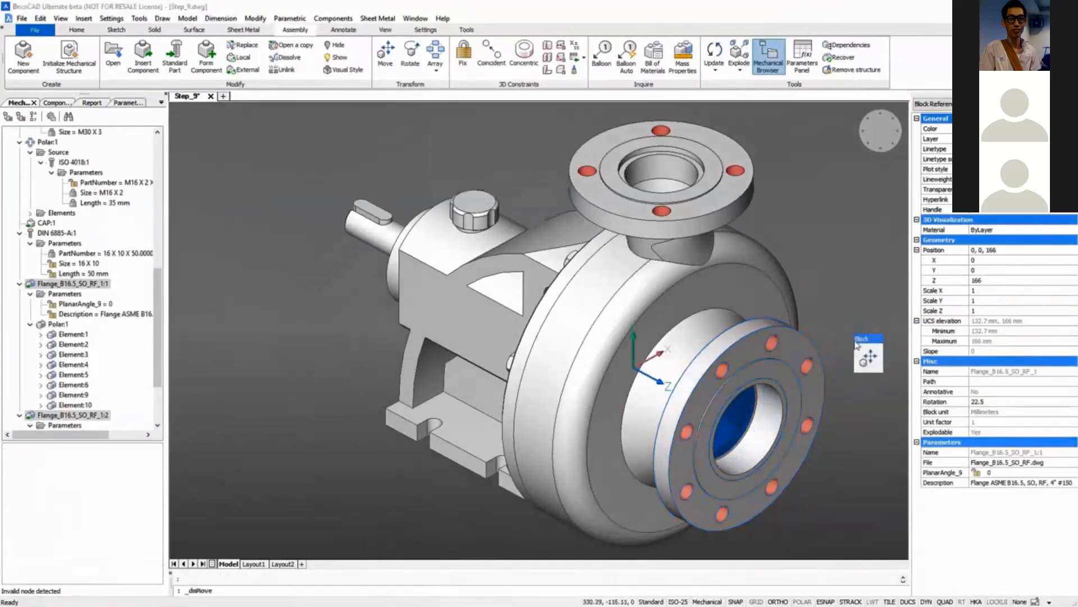
pyautogui.click(870, 351)
pyautogui.press('Return')
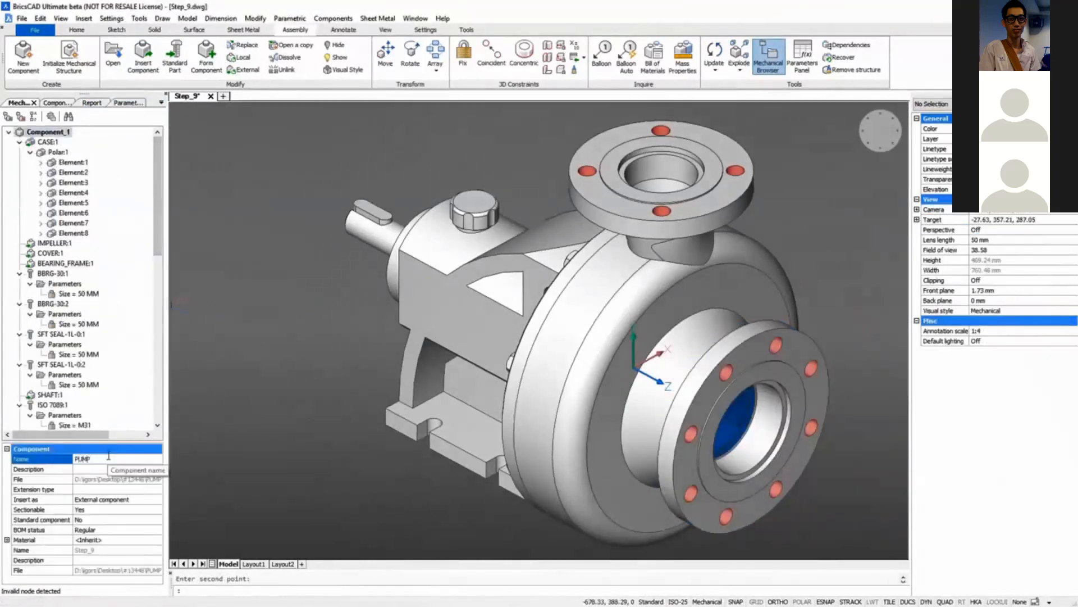
# Step: Name the root component PUMP and save the drawing under the new name PUMP
pyautogui.click(37, 32)
pyautogui.click(56, 174)
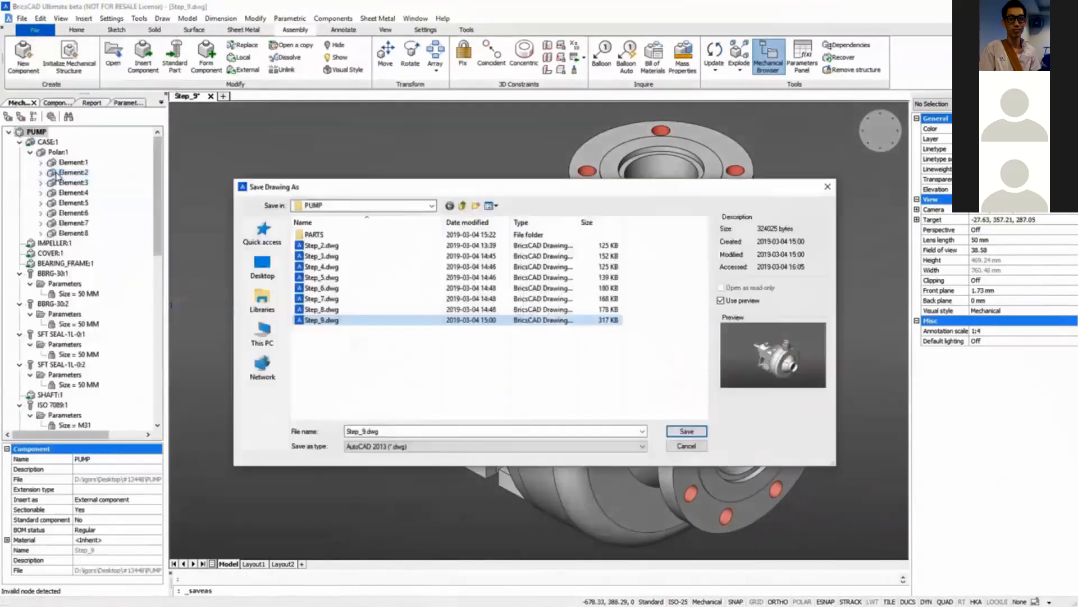
pyautogui.write('PUMP')
pyautogui.press('Return')
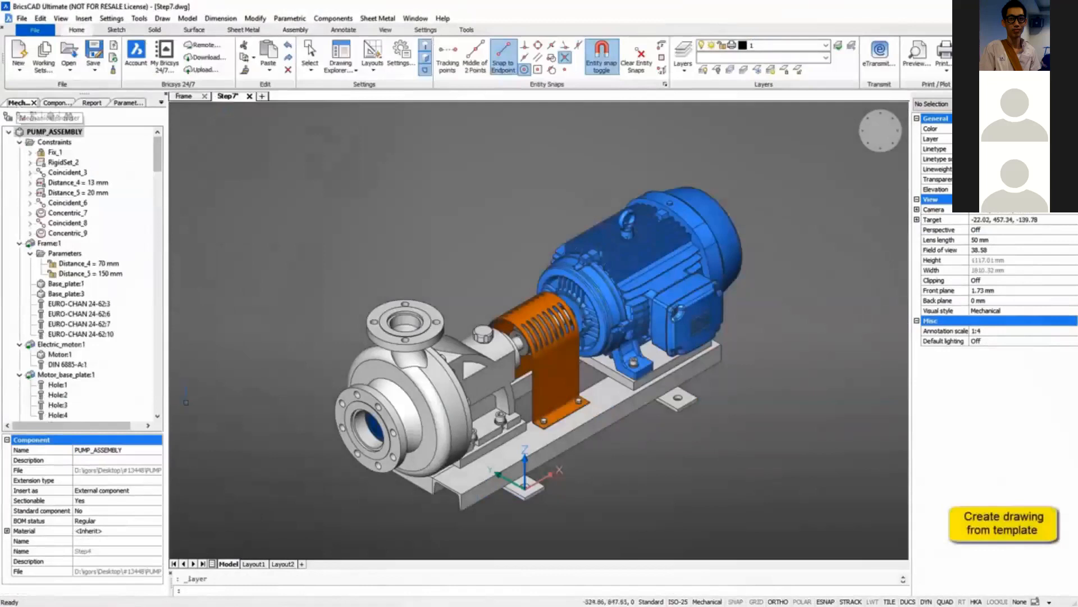
# Step: Add the BTR_A2 sheet layout from the pump_template.dwt template to the pump assembly drawing and open it
pyautogui.rightClick(252, 564)
pyautogui.click(289, 480)
pyautogui.click(387, 125)
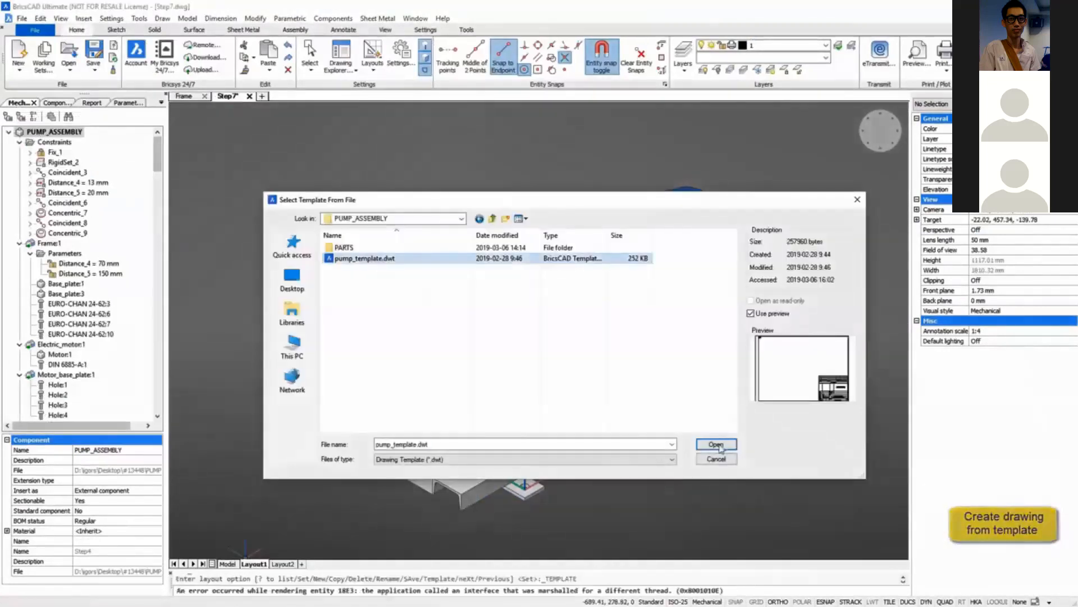
pyautogui.click(713, 378)
pyautogui.click(497, 276)
pyautogui.click(515, 358)
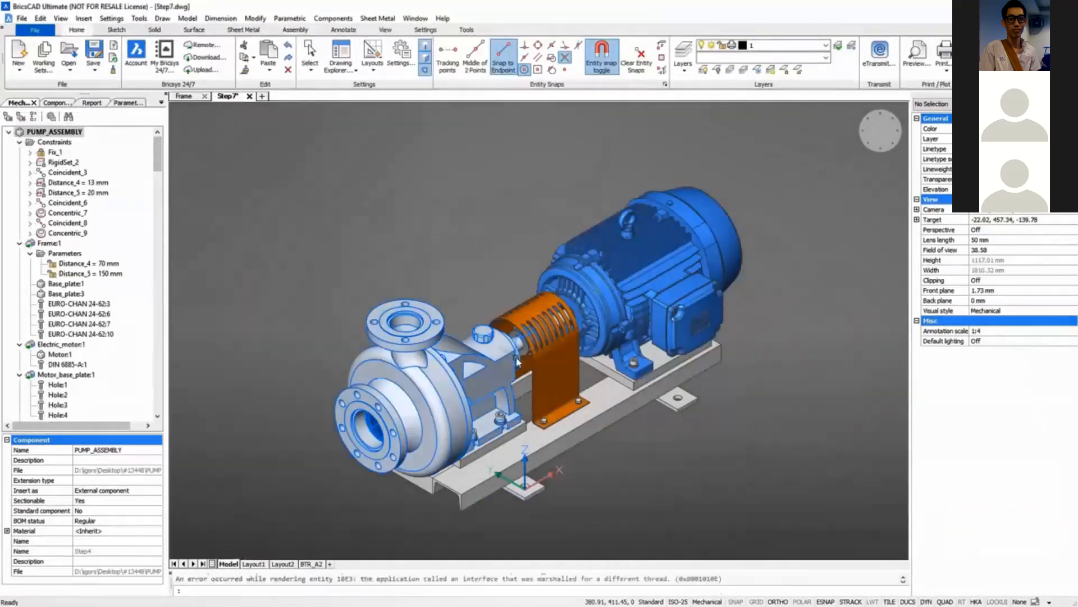
pyautogui.click(311, 564)
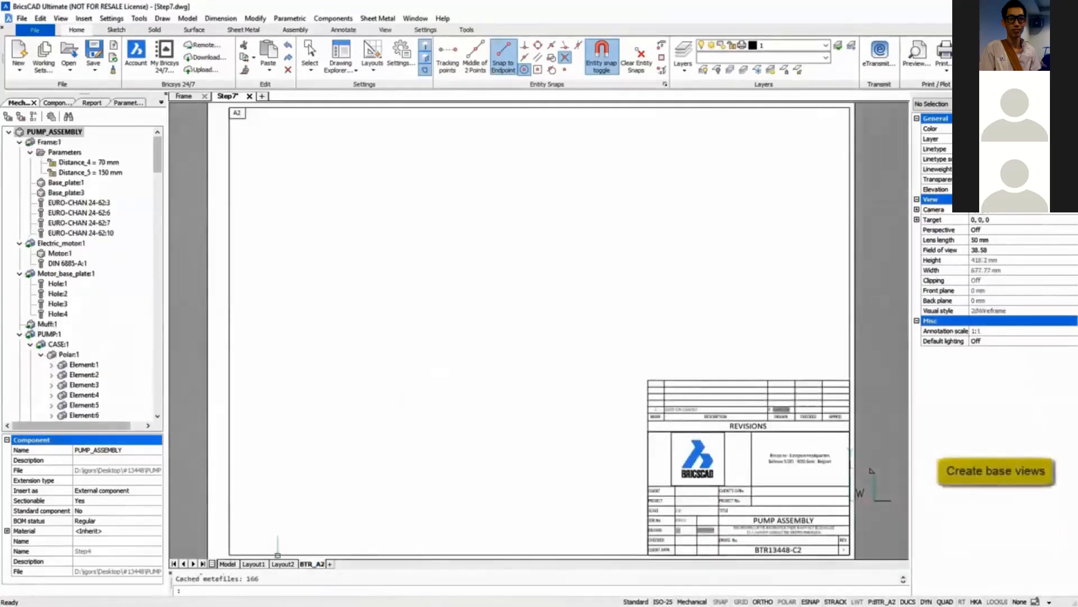
# Step: Generate scaled front, top, side and isometric views of the whole pump assembly on the BTR_A2 sheet
pyautogui.click(230, 564)
pyautogui.click(343, 29)
pyautogui.click(20, 59)
pyautogui.press('Return')
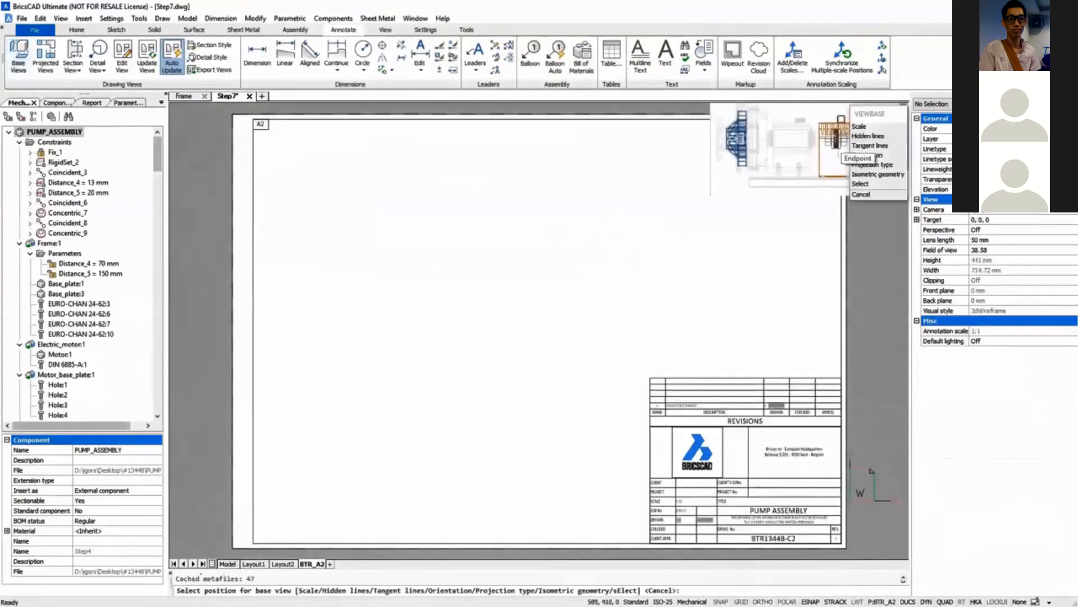
pyautogui.click(868, 129)
pyautogui.click(872, 127)
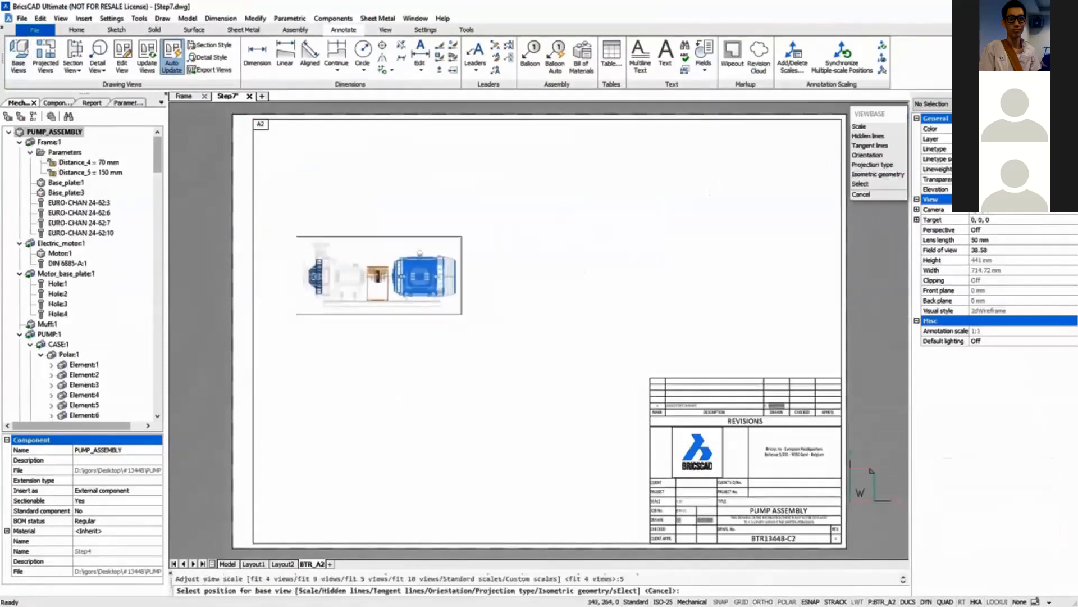
pyautogui.click(367, 264)
pyautogui.click(367, 393)
pyautogui.click(560, 265)
pyautogui.click(553, 400)
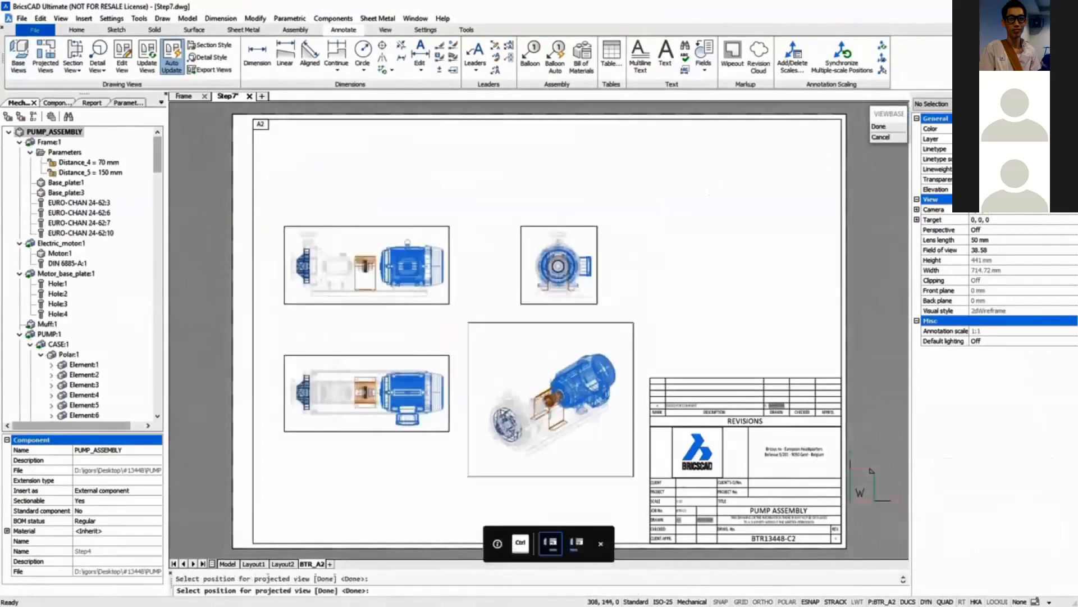
pyautogui.press('Return')
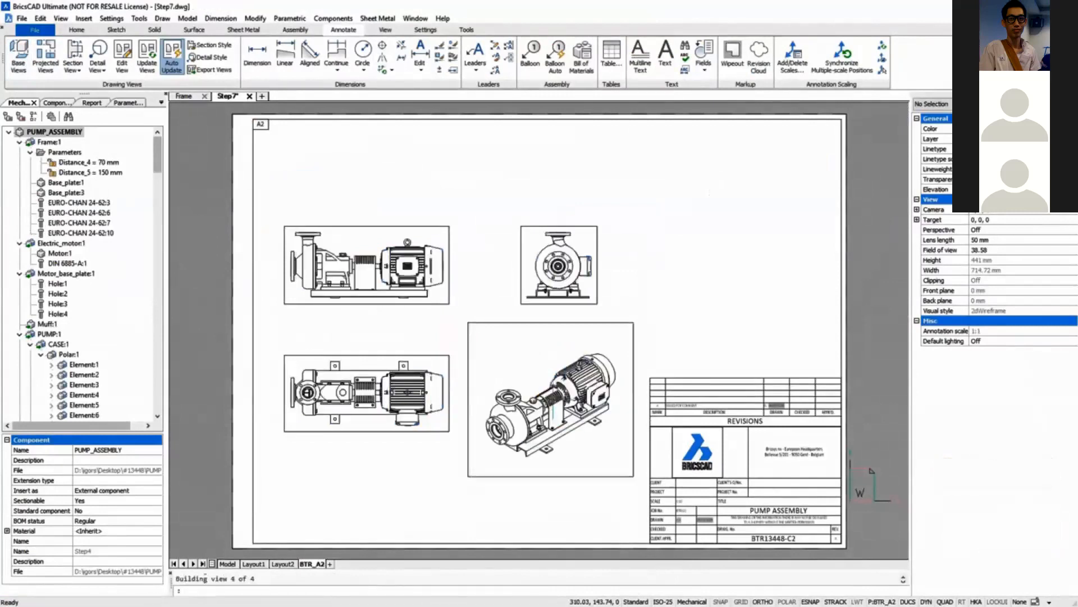
# Step: Enable tangent lines in all four drawing views
pyautogui.moveTo(618, 293); pyautogui.dragTo(383, 386)
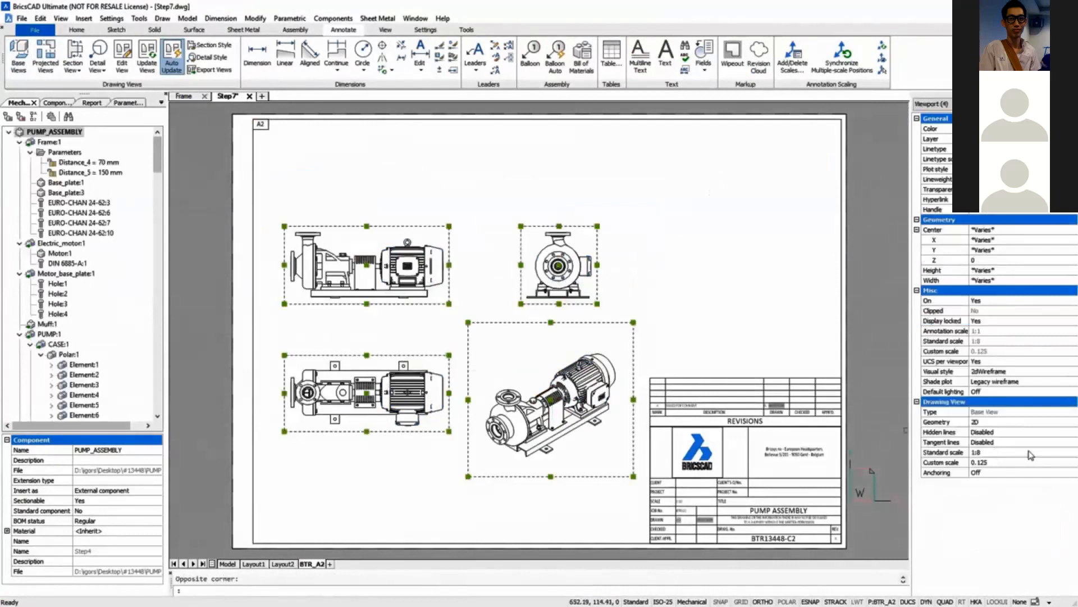
pyautogui.press('Escape')
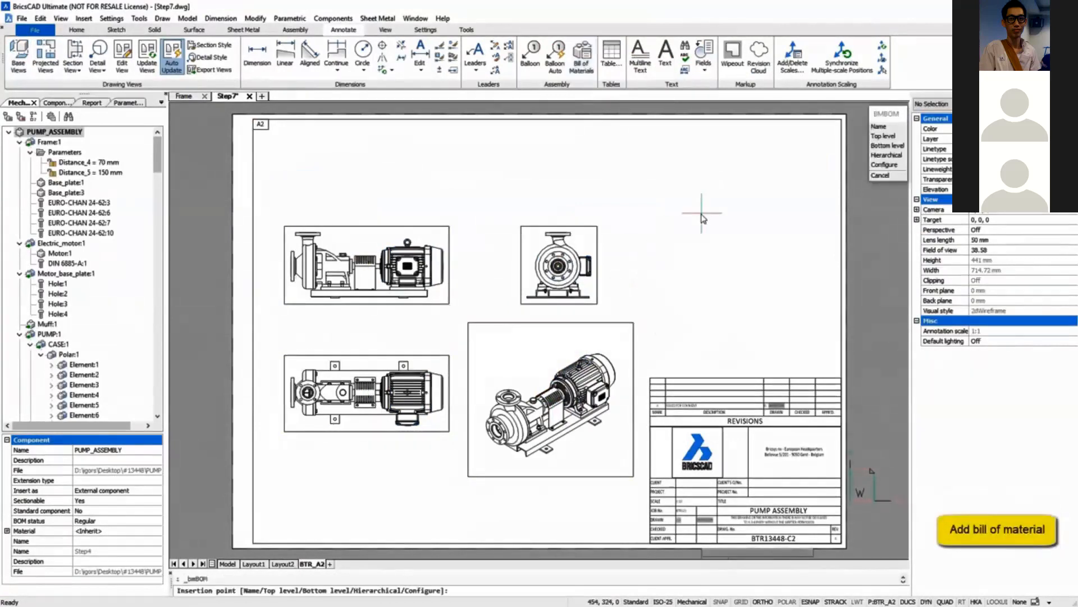
# Step: Insert the PUMP_ASSEMBLY bill of materials in the sheet's upper right area and add automatic balloons in a circle around the isometric view
pyautogui.click(700, 132)
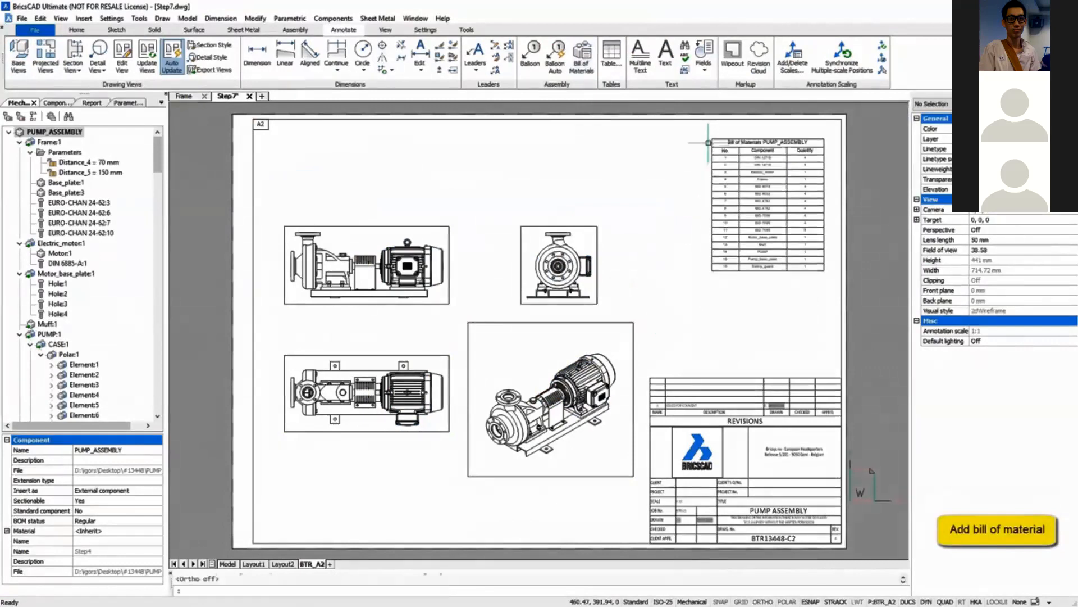
pyautogui.click(555, 56)
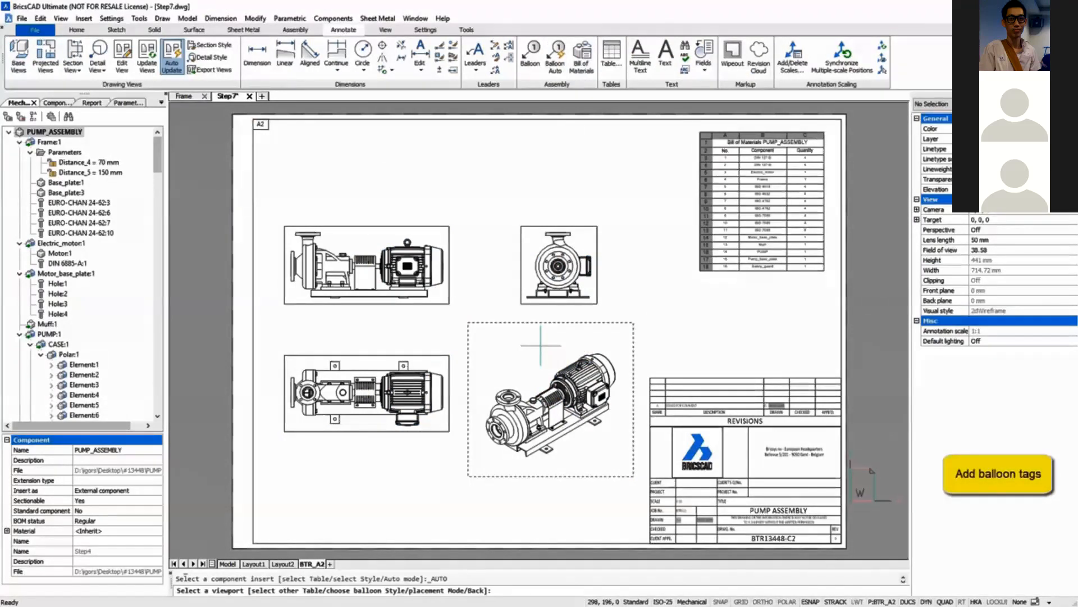
pyautogui.click(542, 343)
pyautogui.click(874, 127)
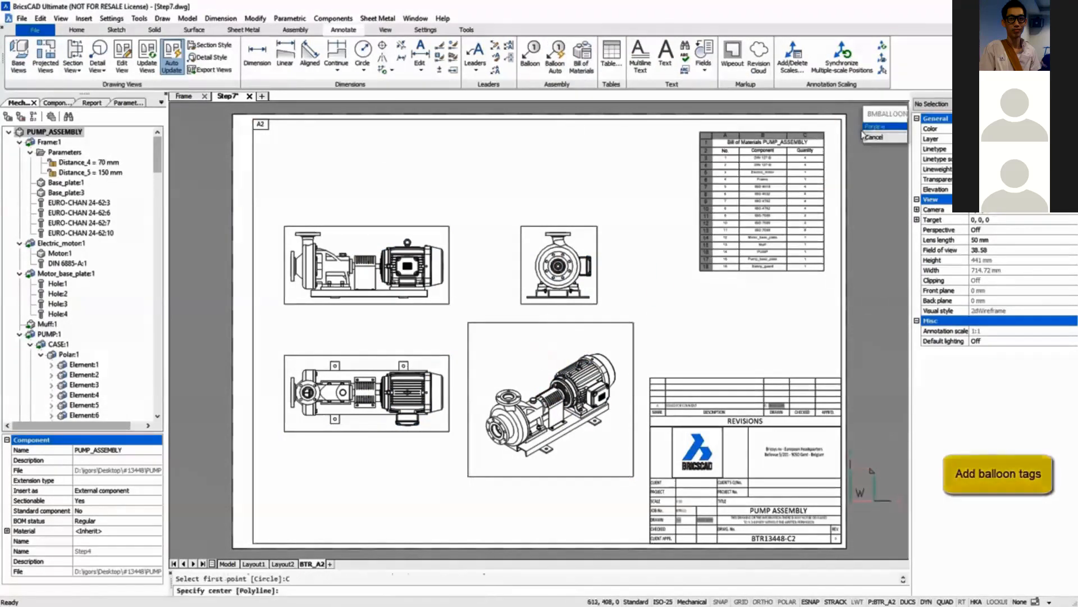
pyautogui.click(555, 403)
pyautogui.click(603, 336)
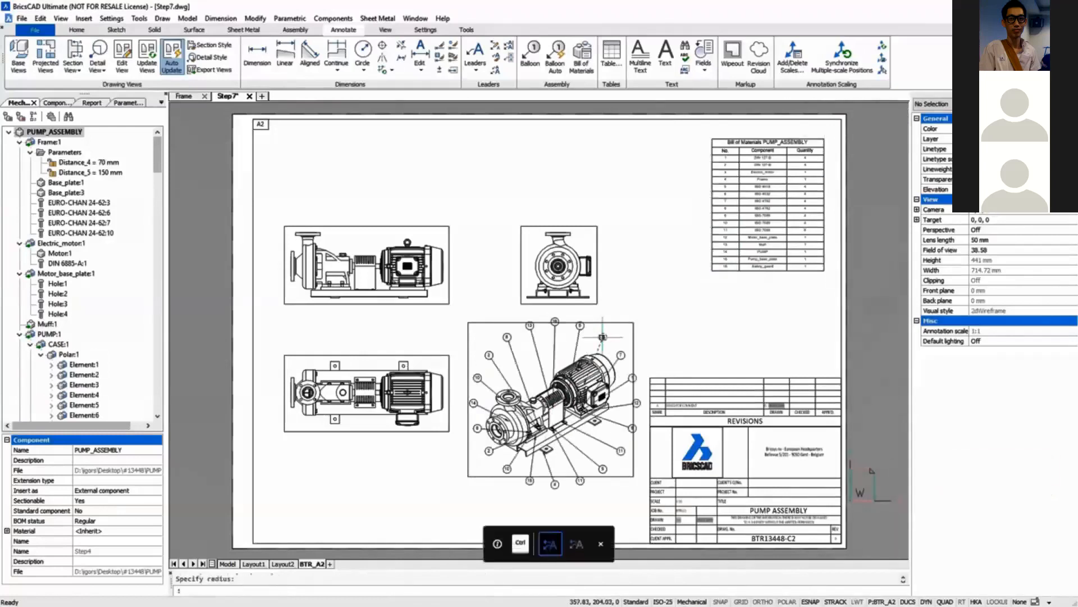
# Step: Dimension the frame's outer width and the base plates' width below the side view
pyautogui.scroll(6, 539, 283)
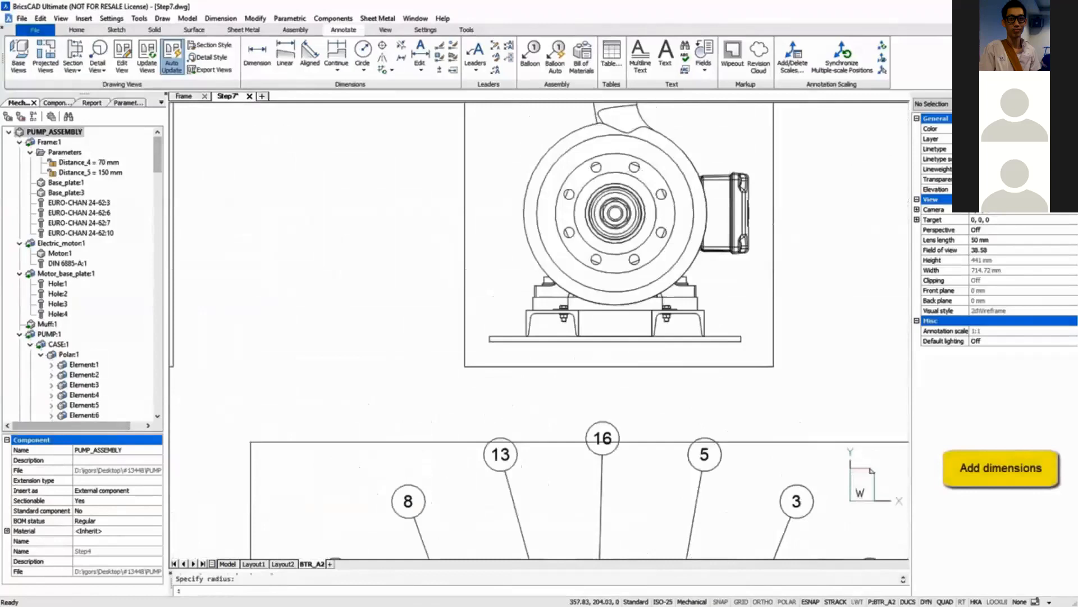
pyautogui.moveTo(539, 253); pyautogui.dragTo(539, 307, button='middle')
pyautogui.click(705, 387)
pyautogui.click(526, 415)
pyautogui.click(741, 396)
pyautogui.click(730, 450)
# Step: Dimension the side view's overall height and, above it, the overall width including the motor terminal box
pyautogui.press('Return')
pyautogui.click(489, 396)
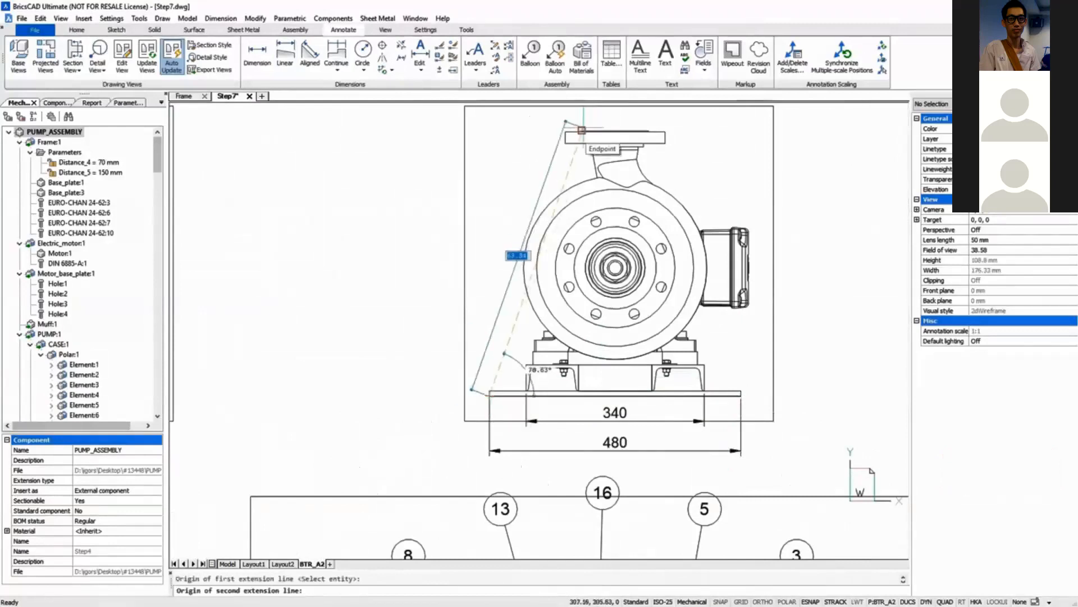
pyautogui.click(582, 131)
pyautogui.click(462, 220)
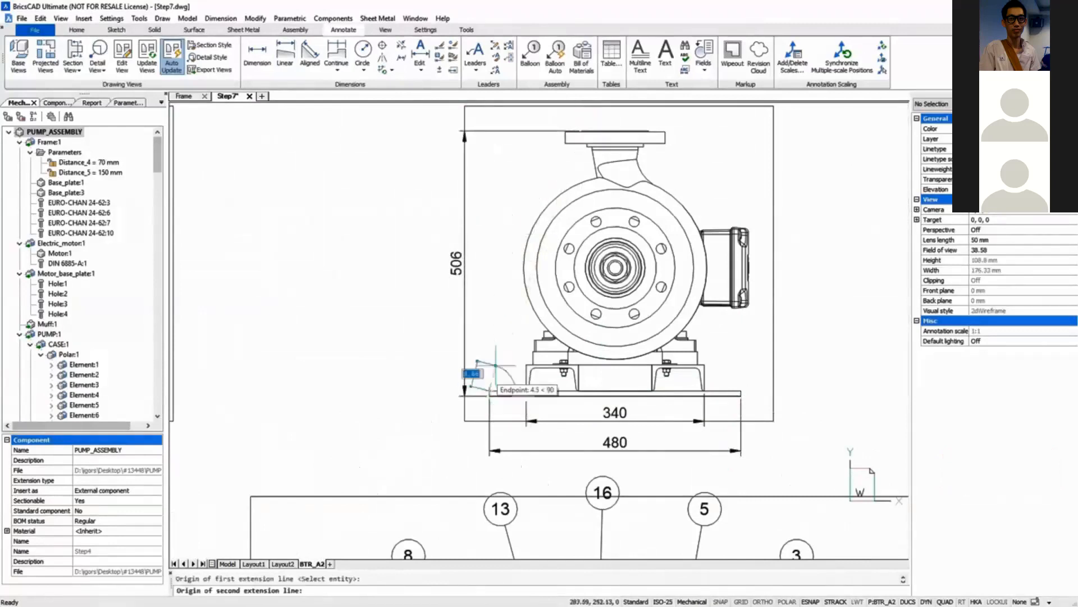
pyautogui.click(754, 233)
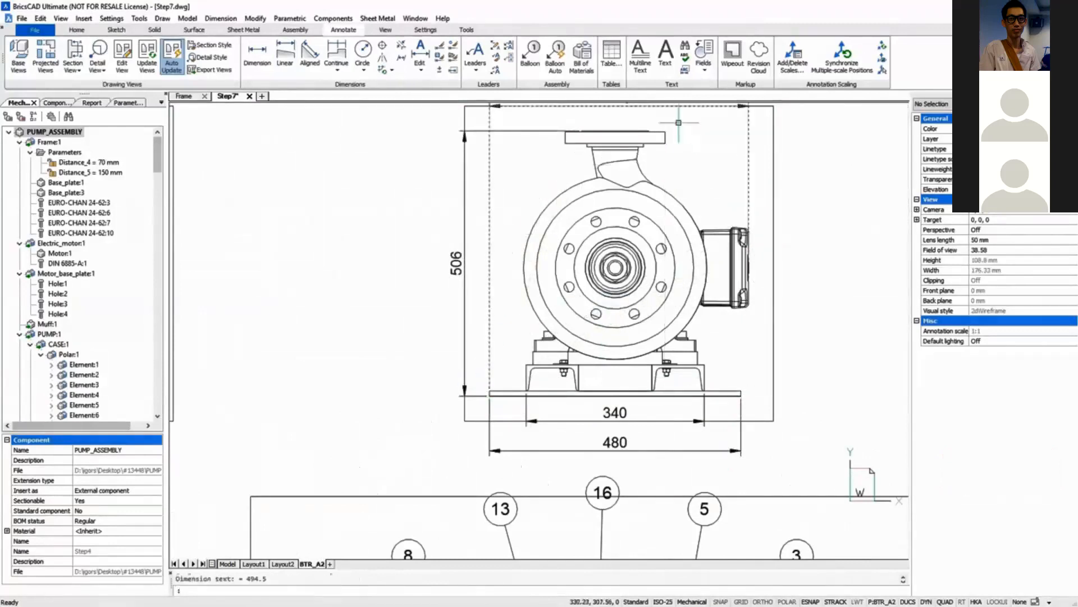
pyautogui.click(695, 133)
# Step: Dimension the front view's overall length below the assembly and its height from base plate to outlet flange
pyautogui.scroll(-2, 582, 330)
pyautogui.press('Return')
pyautogui.click(332, 303)
pyautogui.click(804, 323)
pyautogui.click(636, 411)
pyautogui.press('Return')
pyautogui.click(454, 379)
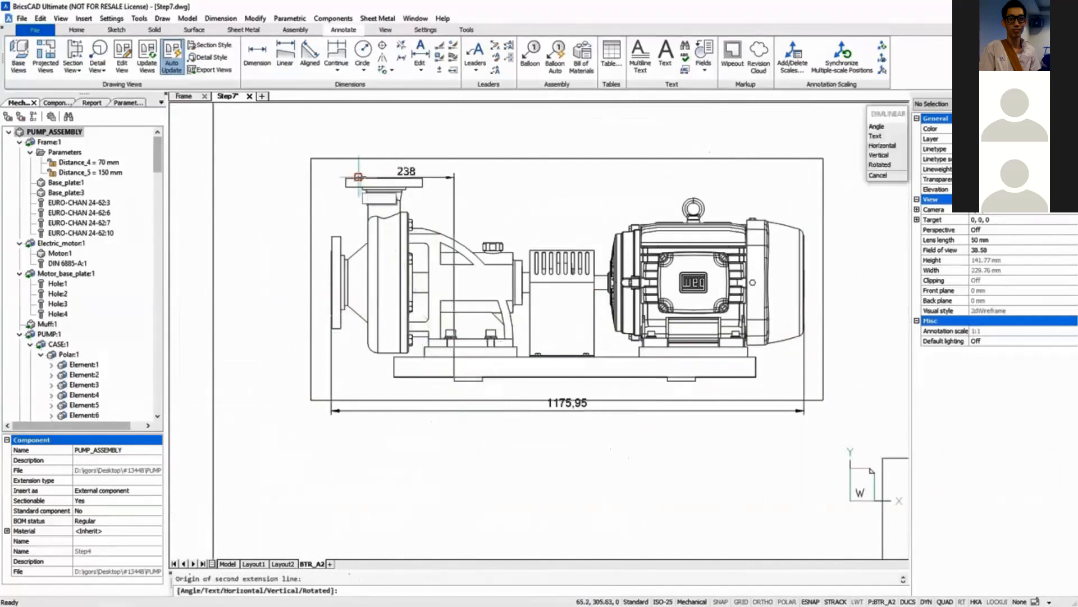
pyautogui.click(358, 177)
pyautogui.click(291, 221)
# Step: Dimension the lengthwise base plate hole spacing above the top view and continue the dimension to the suction flange face
pyautogui.scroll(-5, 307, 222)
pyautogui.press('Return')
pyautogui.click(682, 253)
pyautogui.click(469, 253)
pyautogui.click(573, 181)
pyautogui.click(336, 54)
pyautogui.click(332, 290)
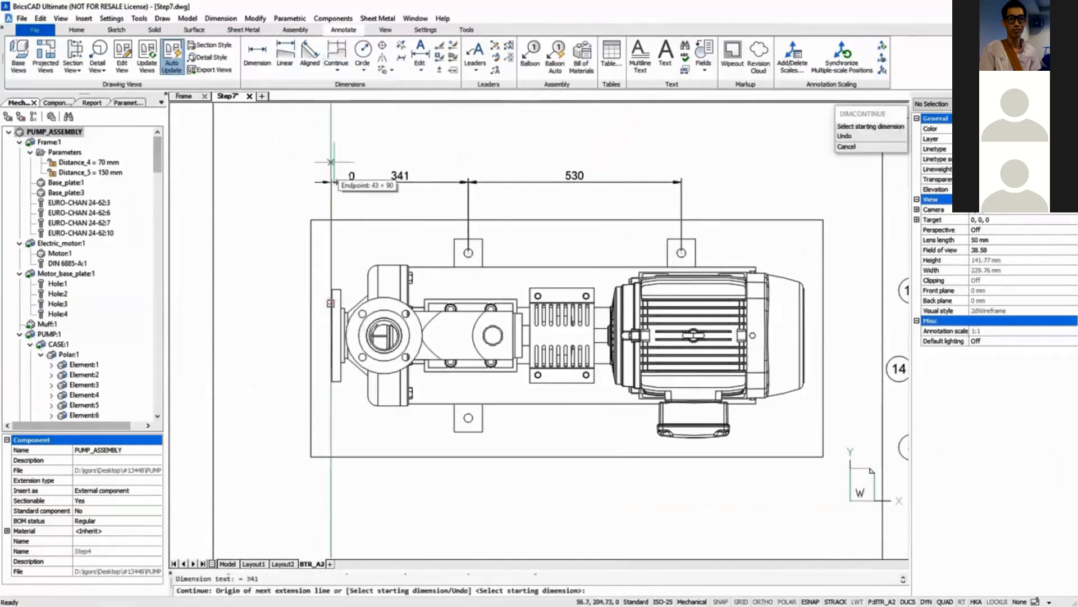
# Step: Dimension the top view's distance from outlet flange centre to base plate hole and the crosswise spacing of the base plate holes
pyautogui.click(285, 55)
pyautogui.click(468, 418)
pyautogui.click(384, 336)
pyautogui.click(392, 464)
pyautogui.press('Return')
pyautogui.click(468, 253)
pyautogui.click(468, 418)
pyautogui.click(296, 332)
# Step: Change the isometric view's geometry to 3D and adjust its visual style
pyautogui.middleClick(268, 289)
pyautogui.middleClick(267, 289)
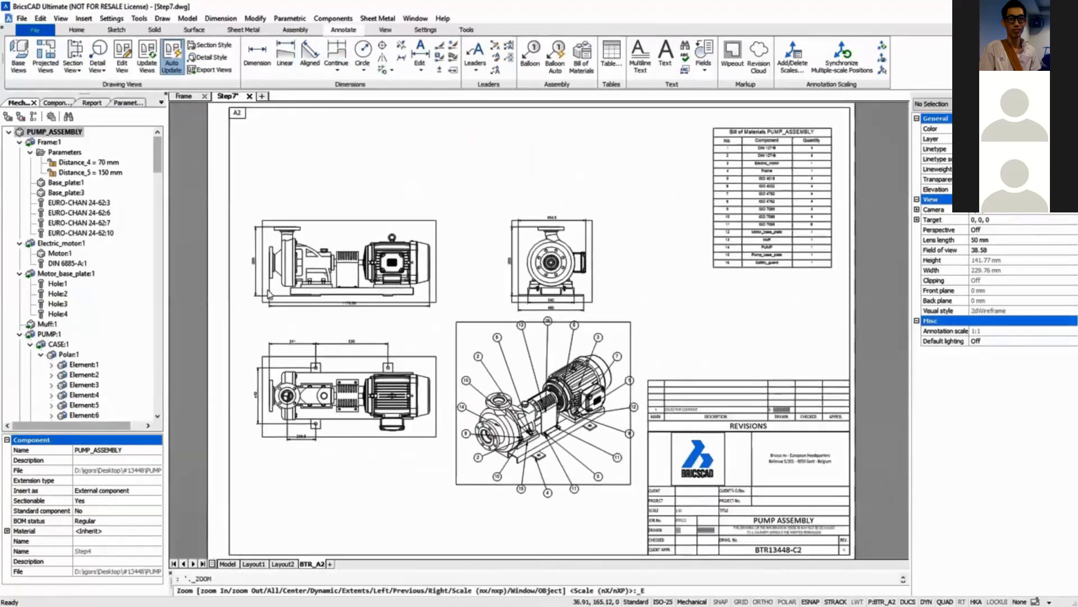
pyautogui.click(657, 310)
pyautogui.click(623, 333)
pyautogui.click(993, 422)
pyautogui.click(998, 440)
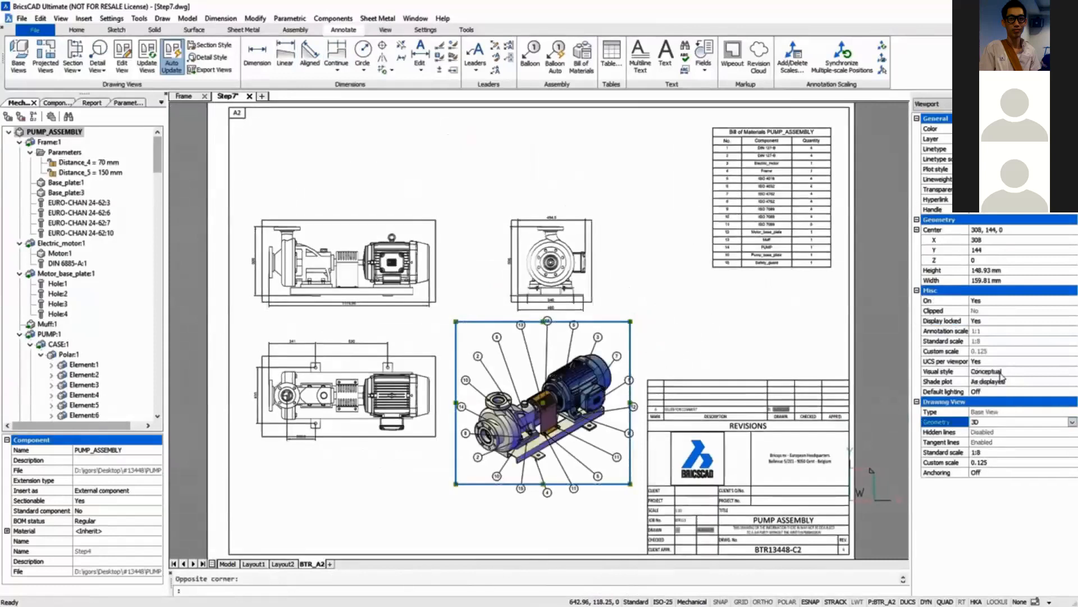
pyautogui.press('Escape')
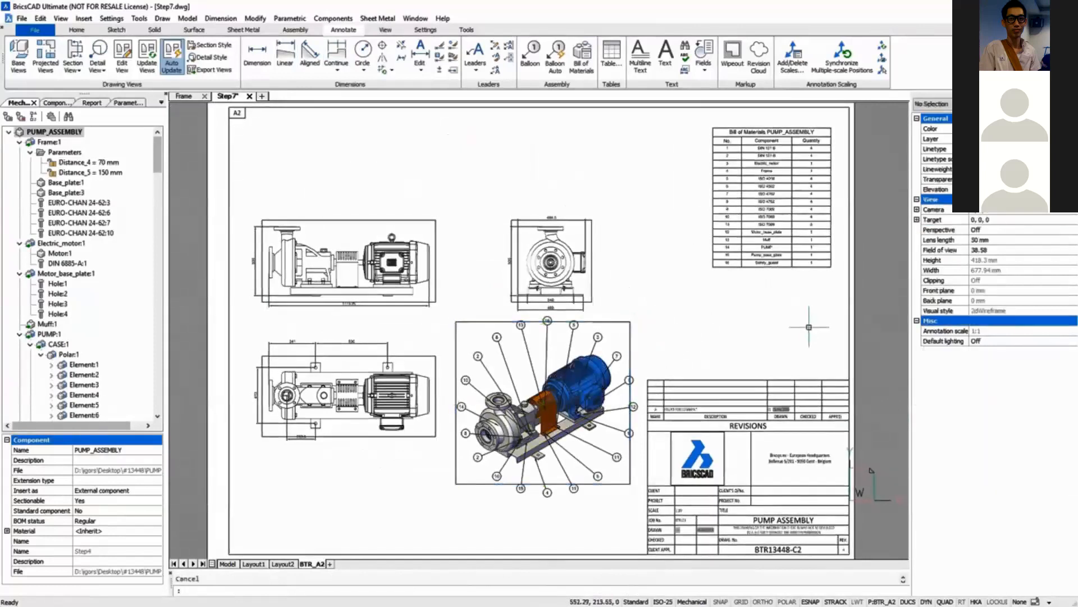
# Step: Turn off the Drafting Viewports layer to hide the view frames on the sheet
pyautogui.click(86, 30)
pyautogui.click(825, 45)
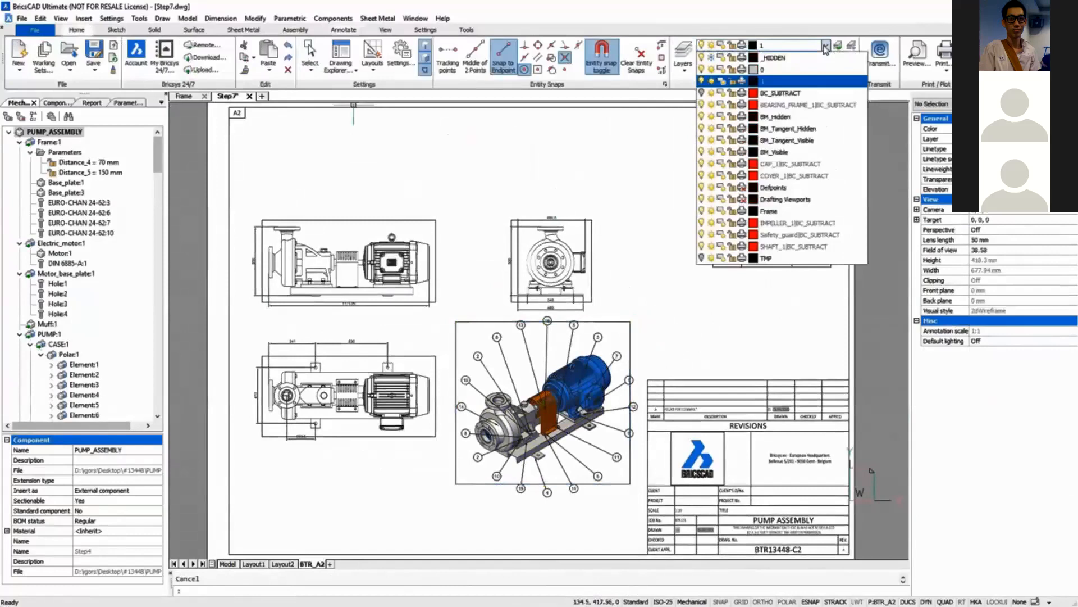
pyautogui.click(701, 200)
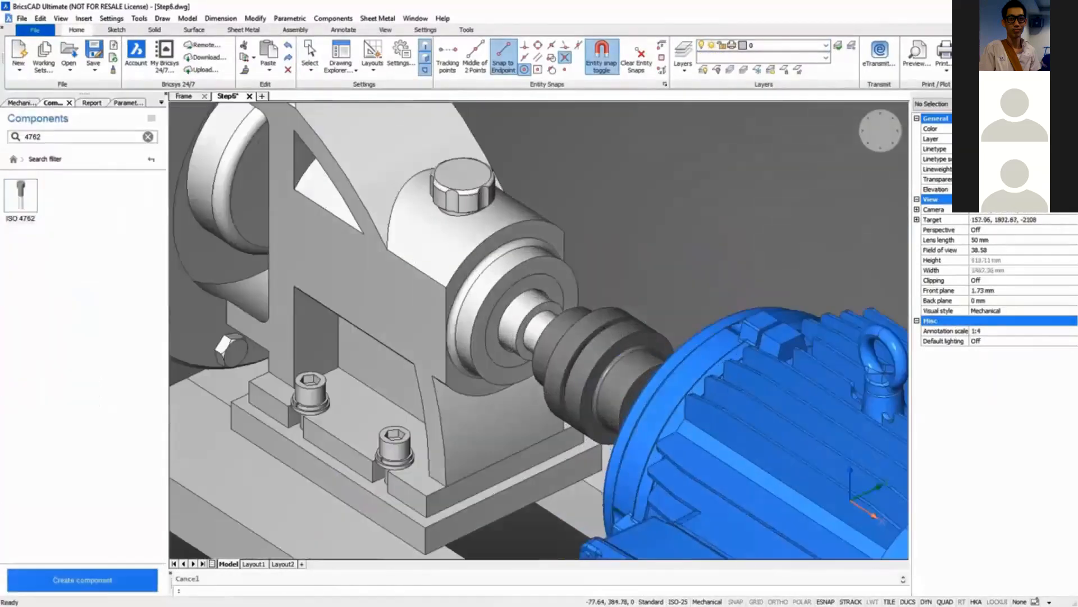
# Step: Draw a square centred on the shaft by the coupling, 80 mm from centre to side, and extrude it 120 mm over the coupling
pyautogui.click(116, 29)
pyautogui.click(124, 70)
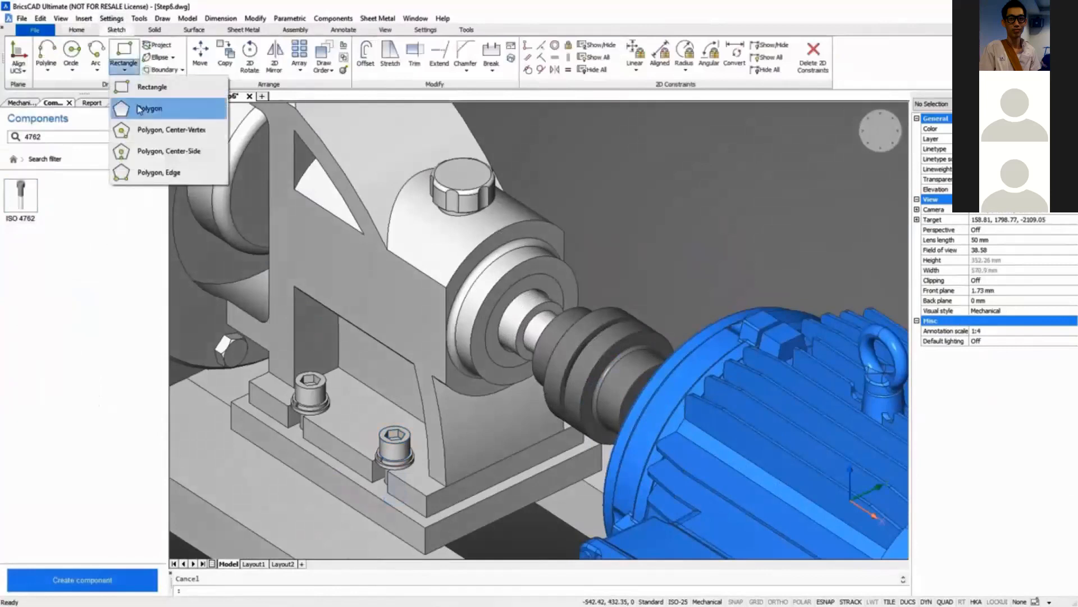
pyautogui.click(140, 108)
pyautogui.press('Return')
pyautogui.click(545, 328)
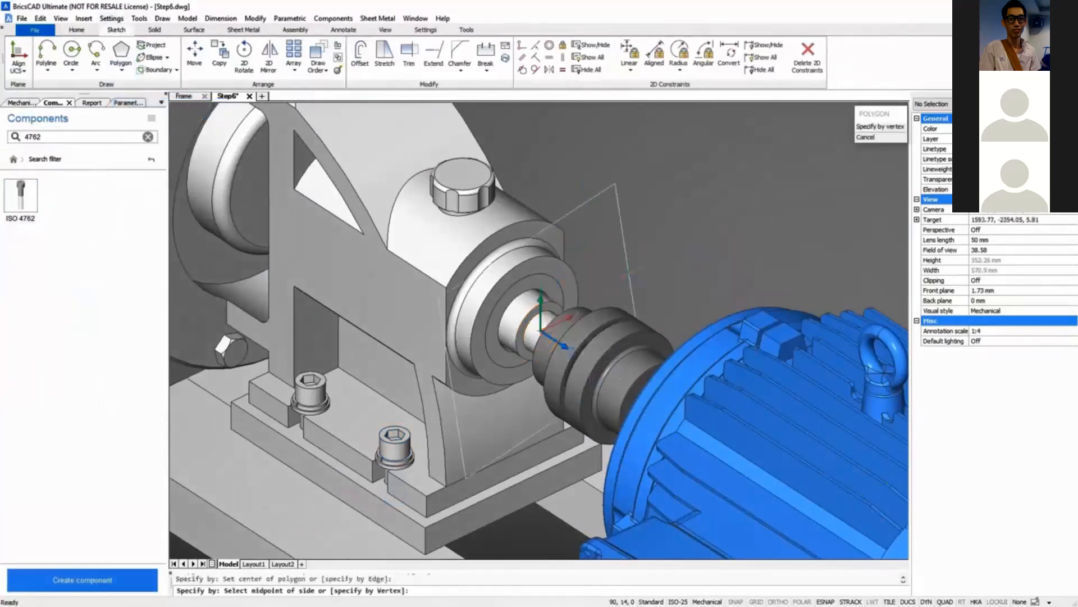
pyautogui.write('80')
pyautogui.press('Return')
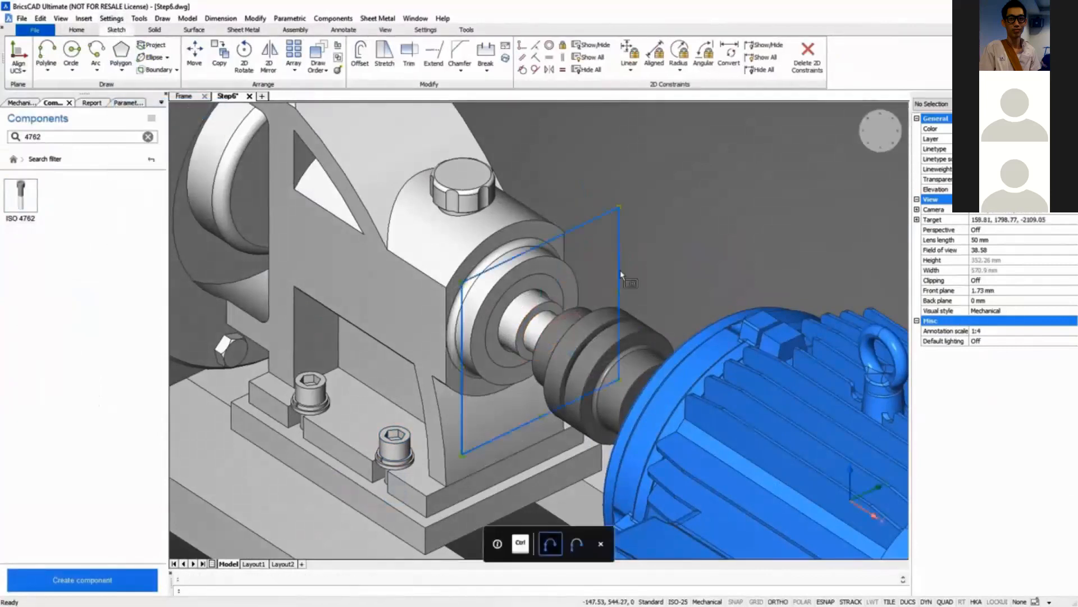
pyautogui.click(629, 289)
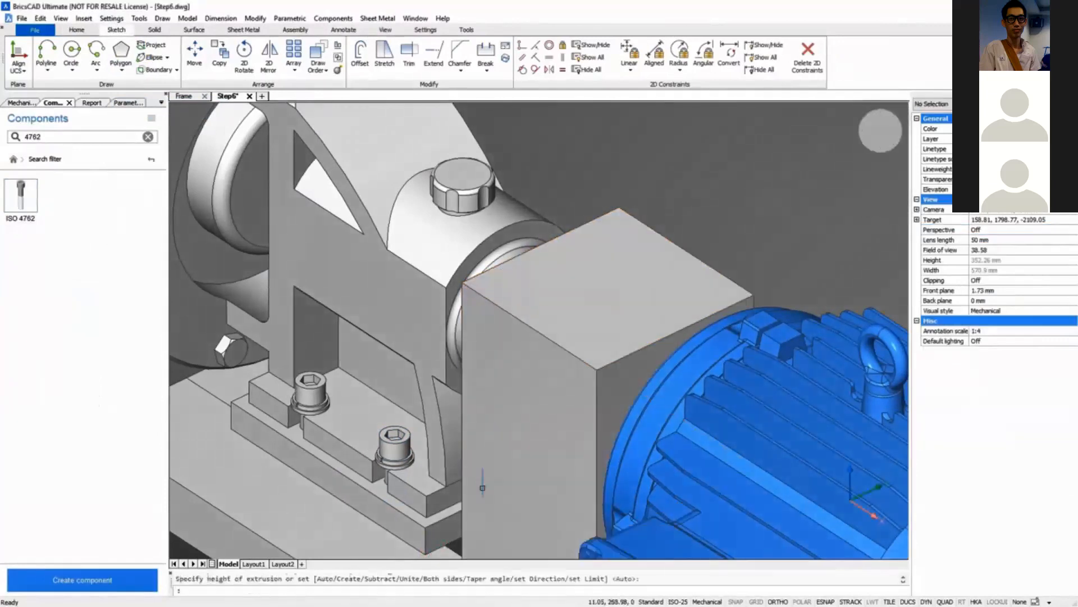
# Step: Fillet the two long top edges of the guard block to round its top into a half-cylinder
pyautogui.click(549, 339)
pyautogui.click(686, 251)
pyautogui.moveTo(686, 251)
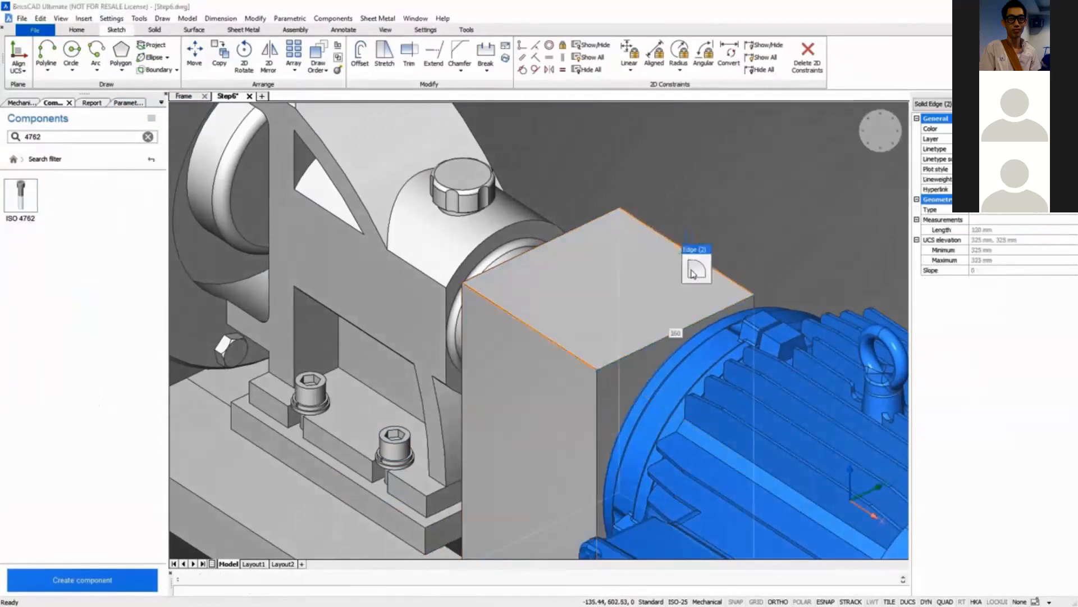
pyautogui.click(692, 273)
pyautogui.press('Escape')
pyautogui.scroll(-3, 562, 326)
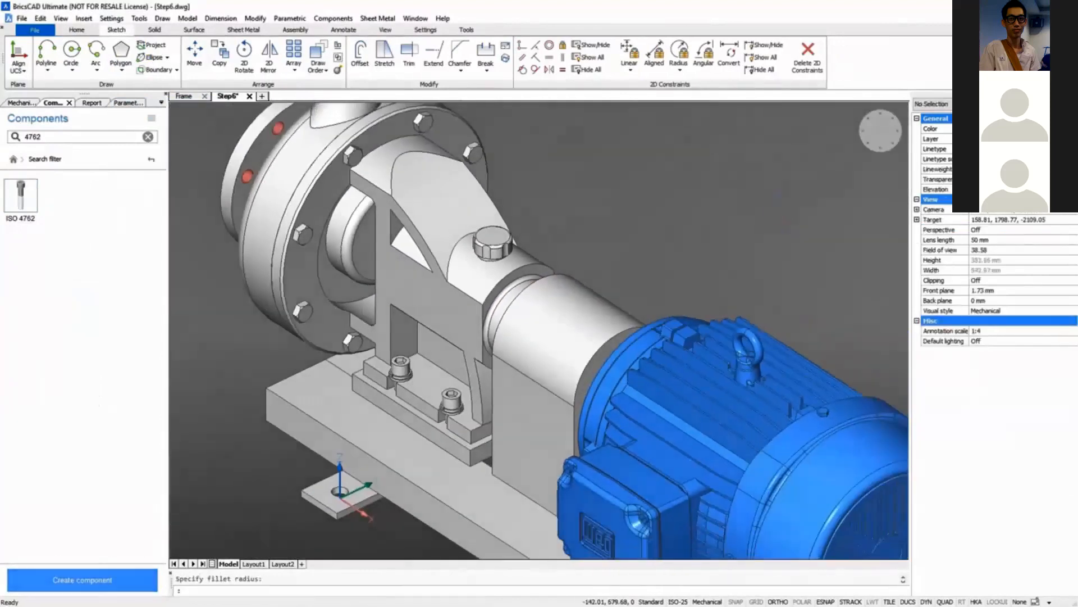
# Step: Turn the rounded block into an external component named Safety_guard, based at its lower corner, and open it
pyautogui.click(576, 312)
pyautogui.click(296, 29)
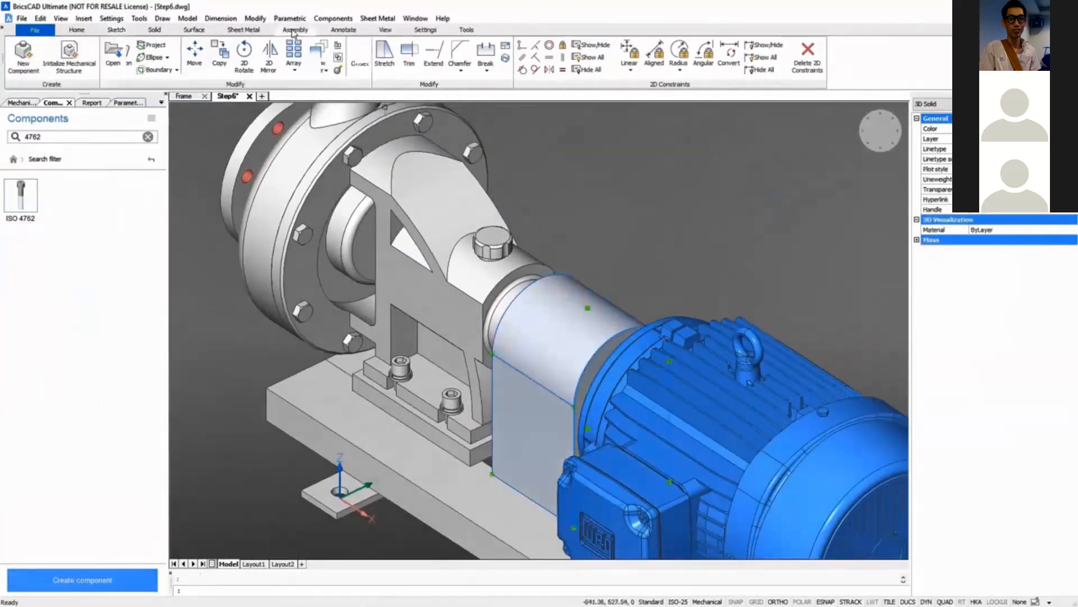
pyautogui.click(206, 56)
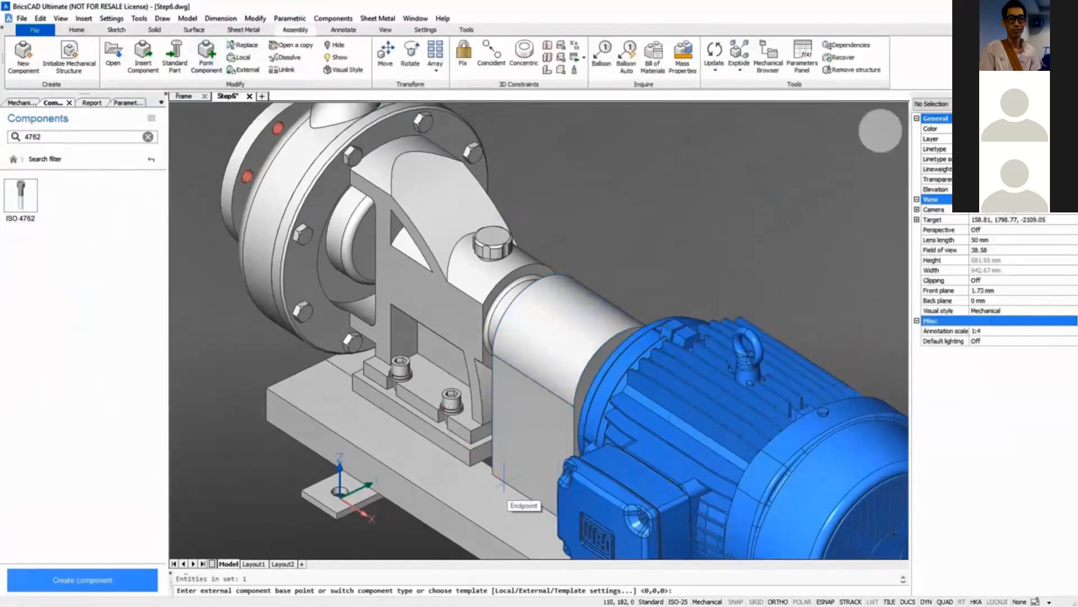
pyautogui.click(504, 482)
pyautogui.write('Safety_gua')
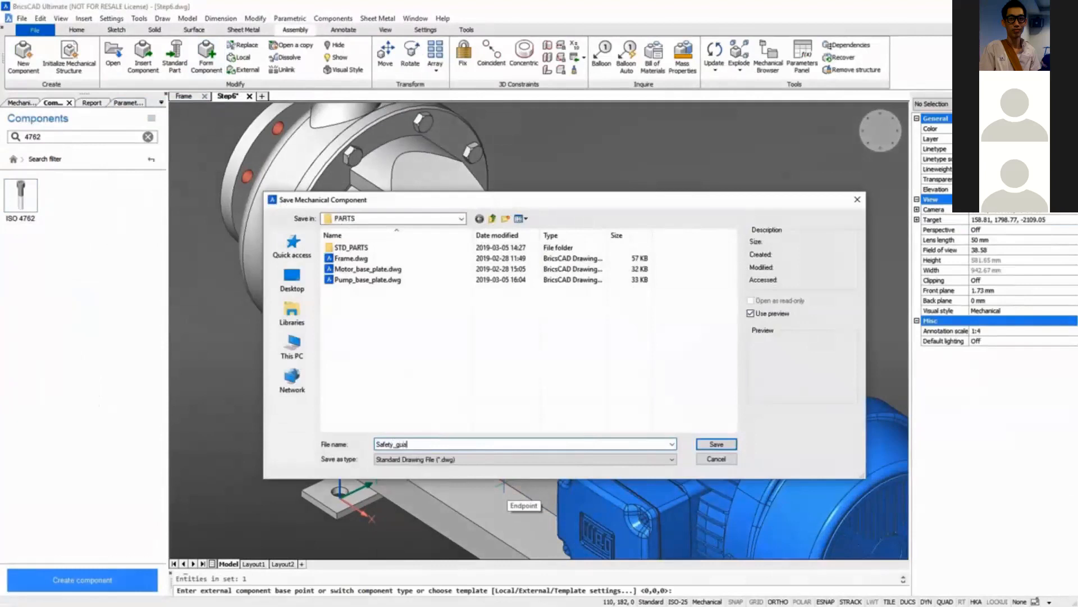
pyautogui.press('Return')
pyautogui.click(768, 57)
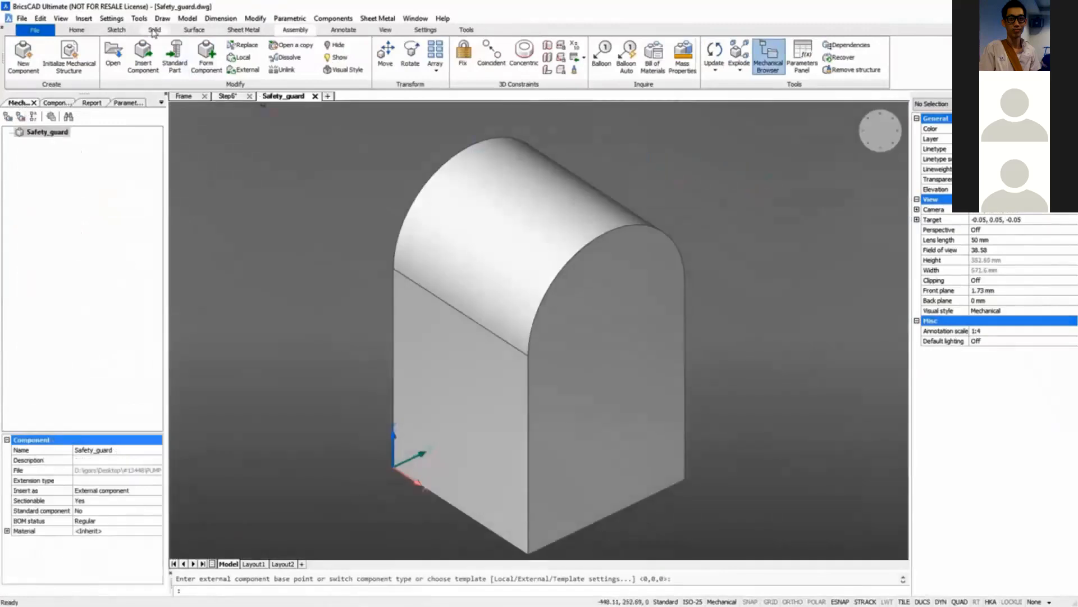
# Step: Shell the Safety_guard solid with a 2 mm offset, removing both end faces and the bottom face
pyautogui.click(153, 30)
pyautogui.click(427, 56)
pyautogui.click(584, 357)
pyautogui.keyDown('shift'); pyautogui.moveTo(597, 359); pyautogui.dragTo(696, 359, button='middle'); pyautogui.keyUp('shift')
pyautogui.click(477, 362)
pyautogui.keyDown('shift'); pyautogui.moveTo(565, 393); pyautogui.dragTo(562, 337, button='middle'); pyautogui.keyUp('shift')
pyautogui.click(535, 431)
pyautogui.press('Return')
pyautogui.write('2')
pyautogui.press('Return')
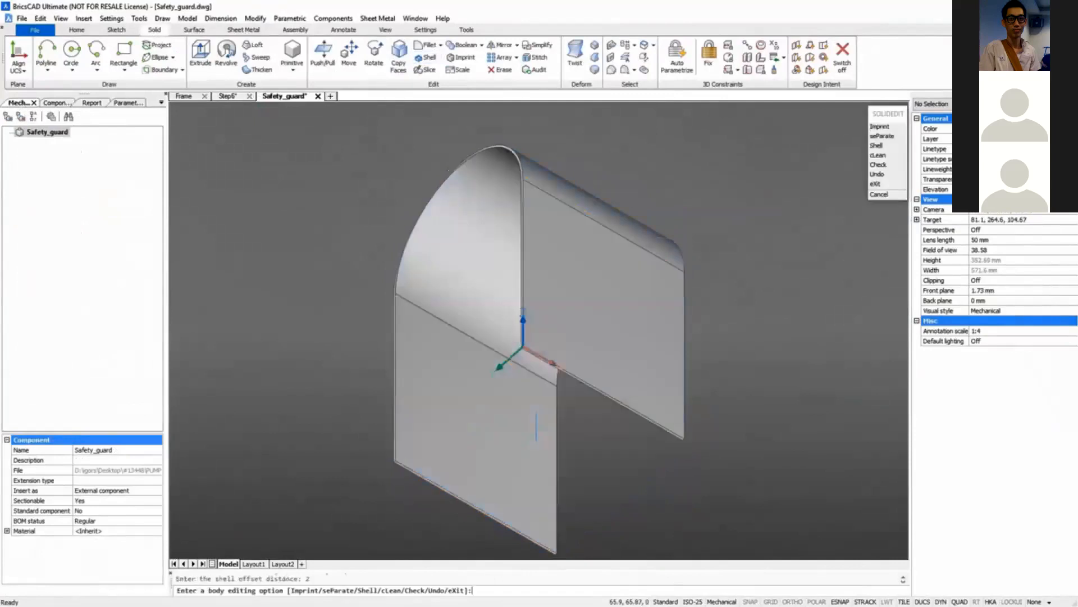
# Step: Convert the entire guard model to sheet metal and turn on feature coloring
pyautogui.click(243, 30)
pyautogui.click(837, 56)
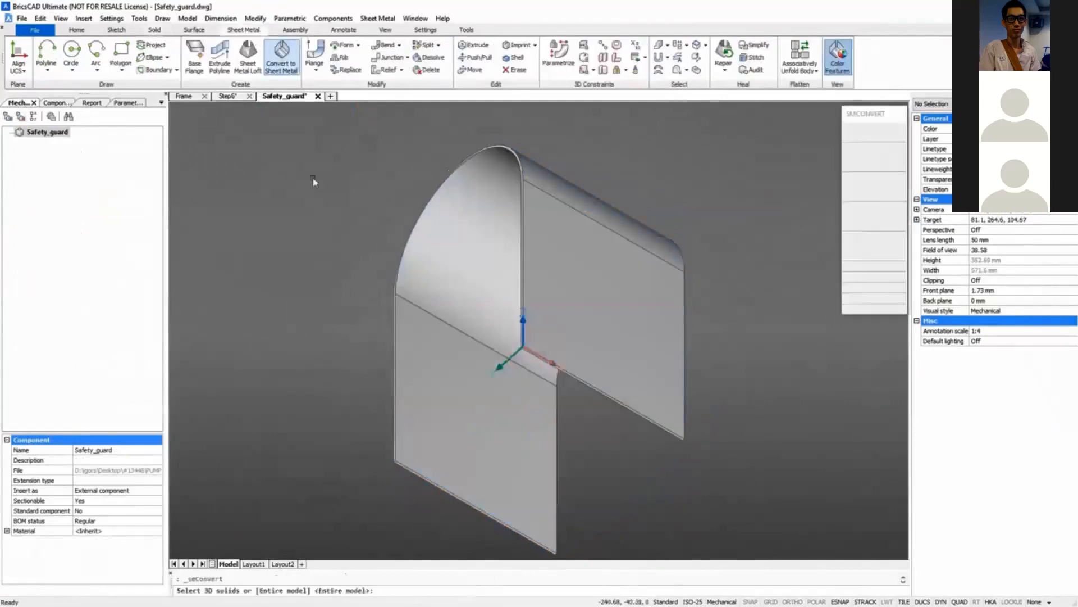
pyautogui.press('Return')
# Step: Add outward mounting flanges at 90° along the two bottom edges of the guard's side walls
pyautogui.click(602, 393)
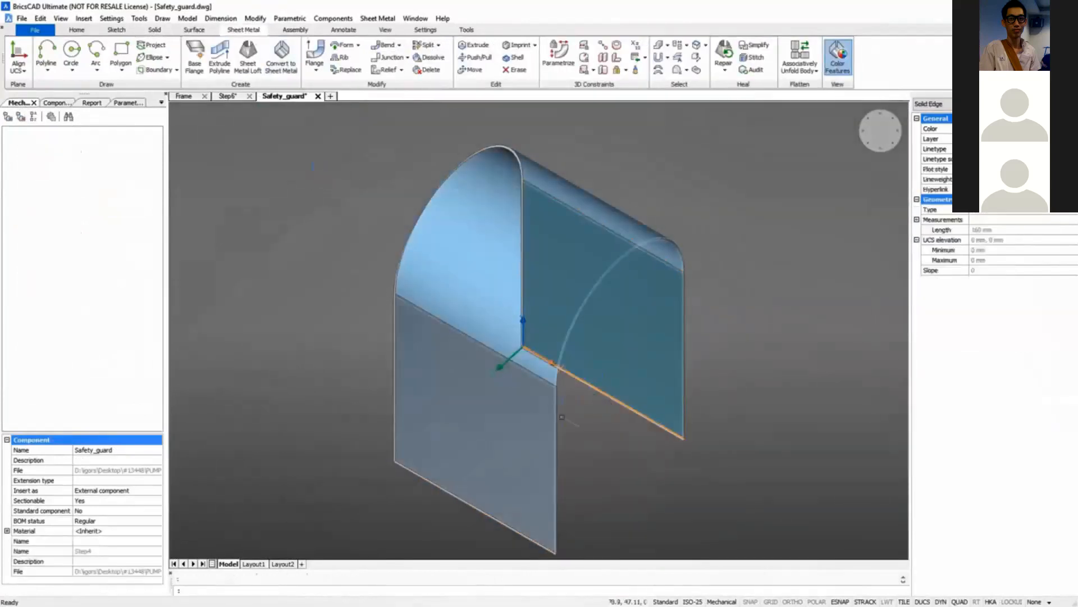
pyautogui.click(443, 490)
pyautogui.click(451, 510)
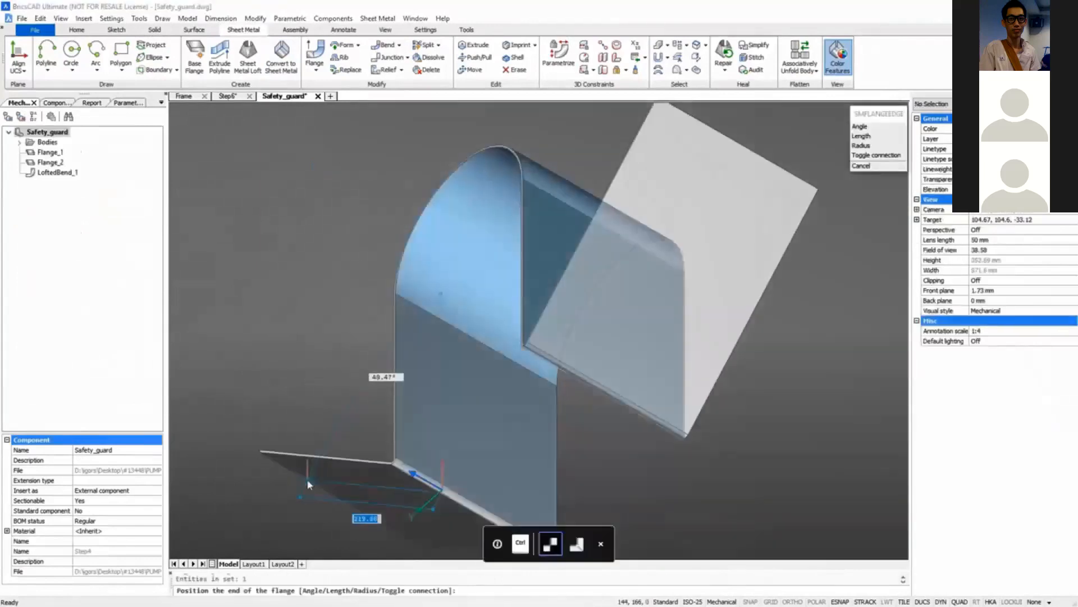
pyautogui.press('Tab')
pyautogui.write('90')
pyautogui.press('Return')
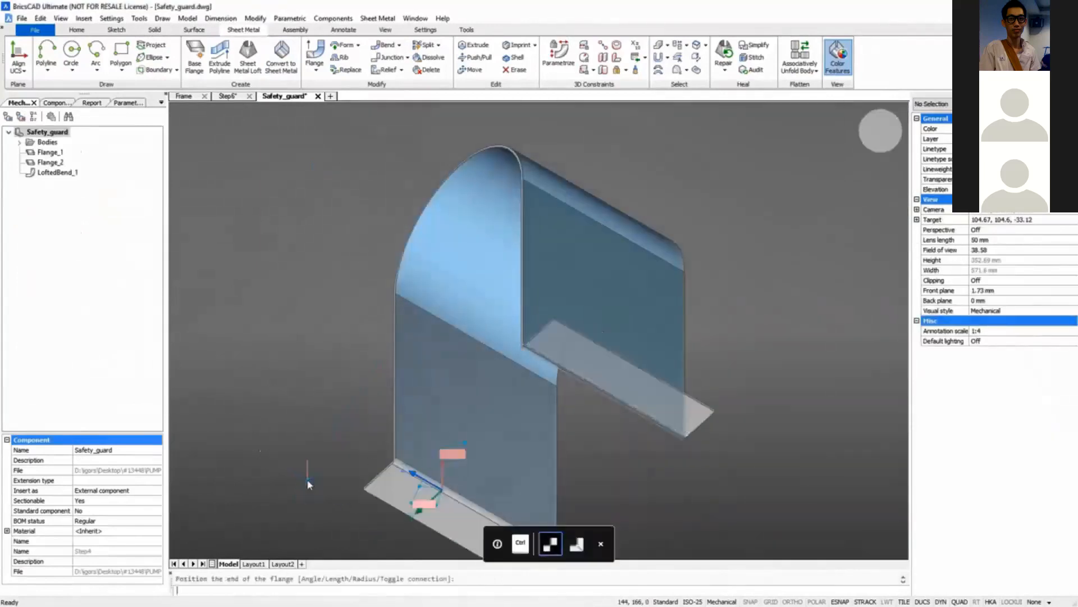
pyautogui.keyDown('shift'); pyautogui.moveTo(308, 484); pyautogui.dragTo(308, 533, button='middle'); pyautogui.keyUp('shift')
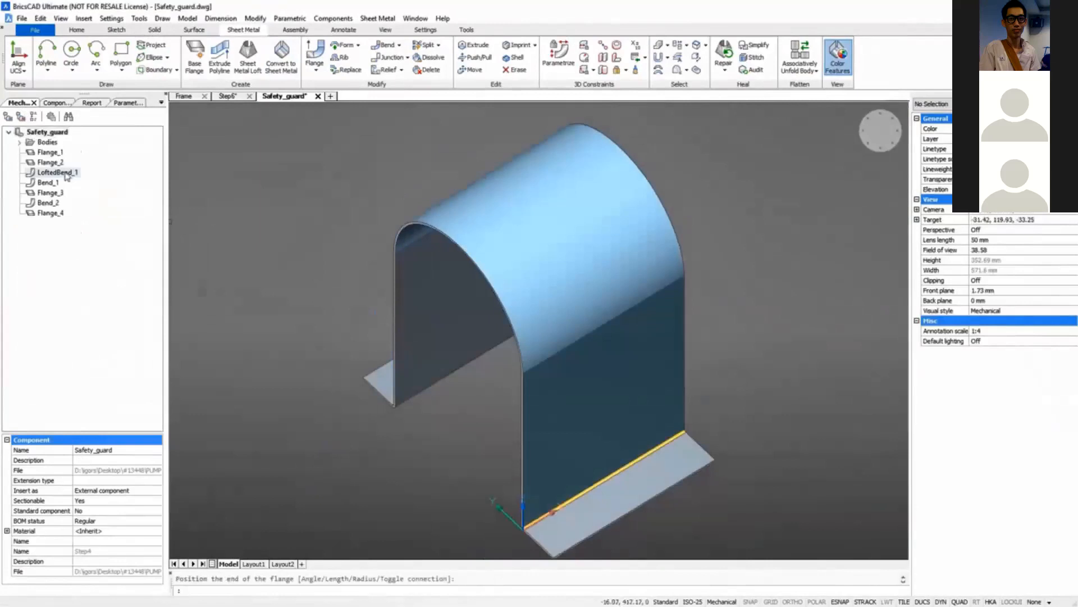
# Step: Convert the guard's lofted bend into a regular bend and create an associative unfold of the sheet metal body
pyautogui.rightClick(66, 172)
pyautogui.click(90, 191)
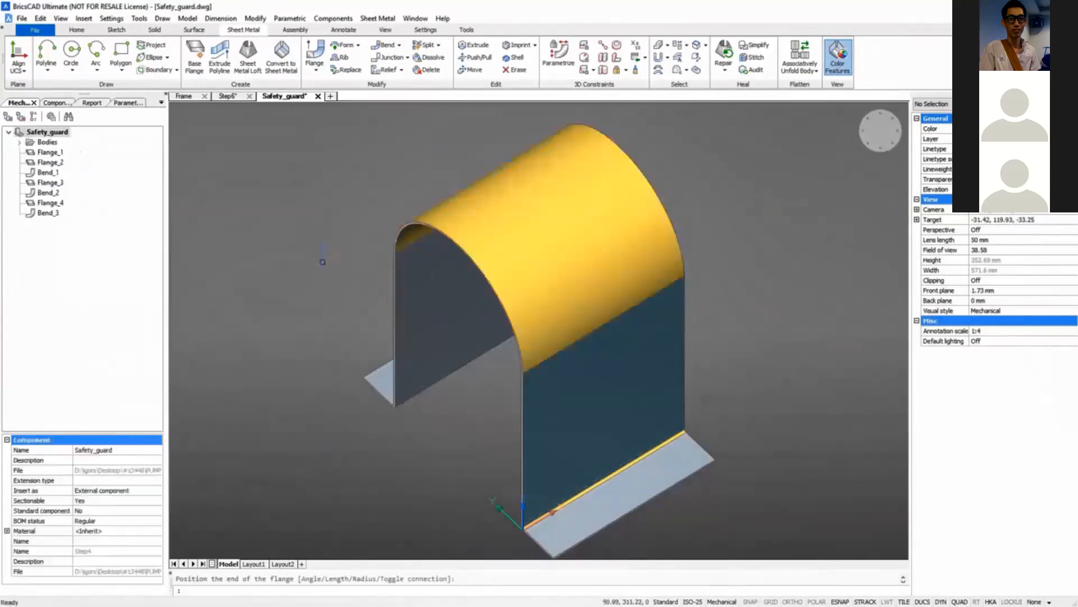
pyautogui.click(800, 66)
pyautogui.click(825, 108)
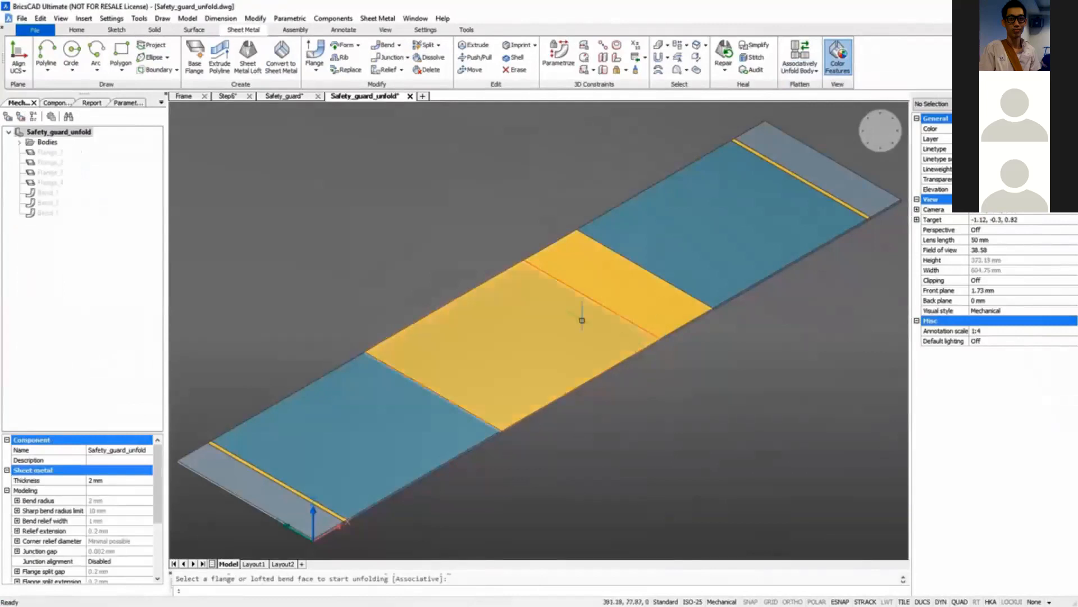
# Step: Start inserting a slot from the hole components with 8 mm diameter, 80 mm length and 2 mm depth
pyautogui.click(55, 103)
pyautogui.click(21, 255)
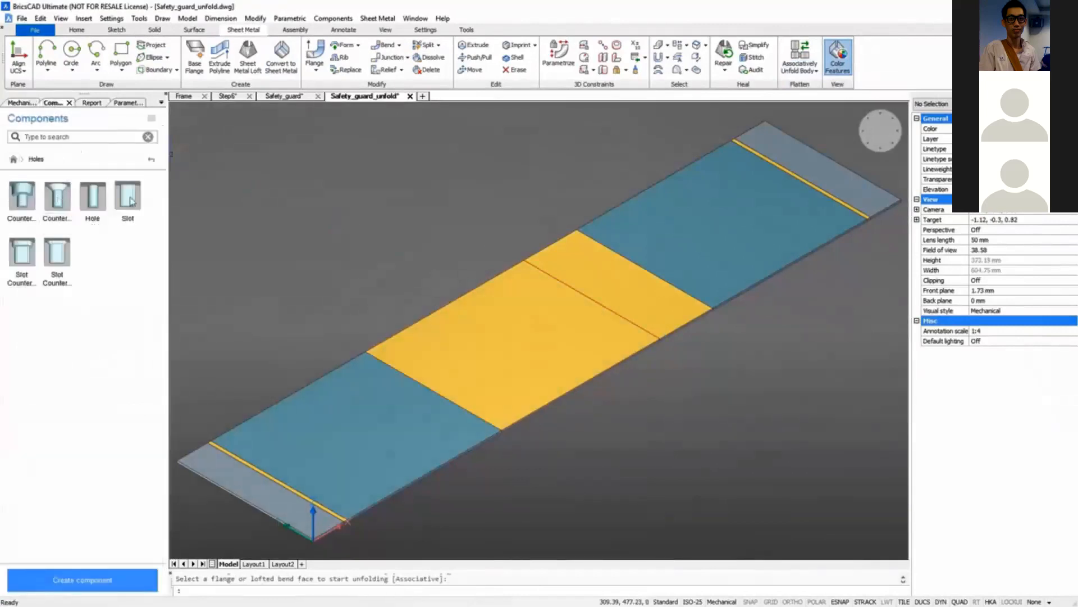
pyautogui.click(128, 197)
pyautogui.click(1027, 380)
pyautogui.write('8')
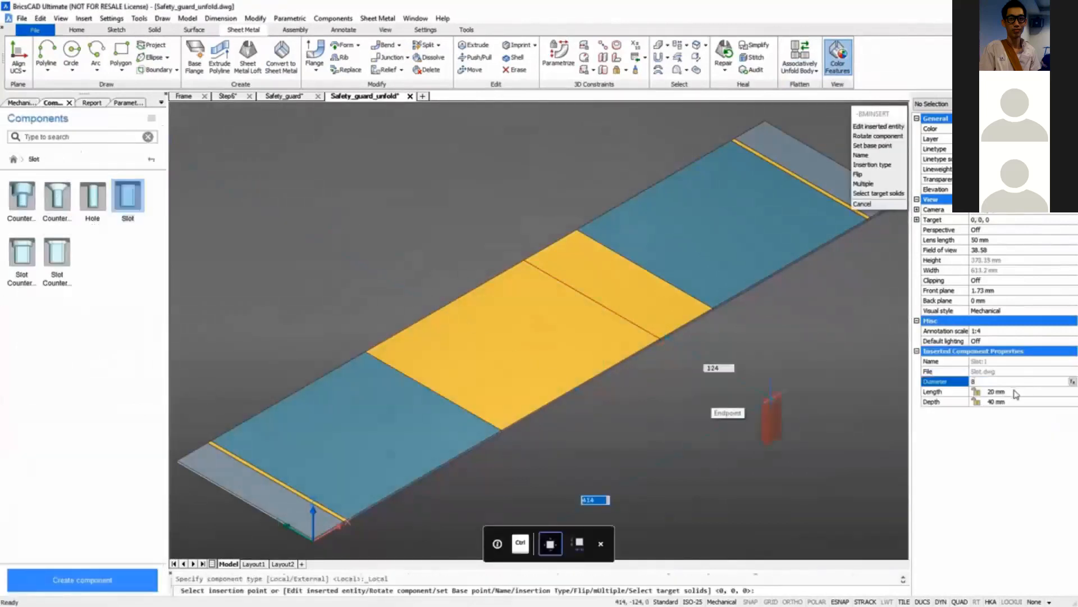
pyautogui.click(1016, 392)
pyautogui.write('80')
pyautogui.click(1013, 402)
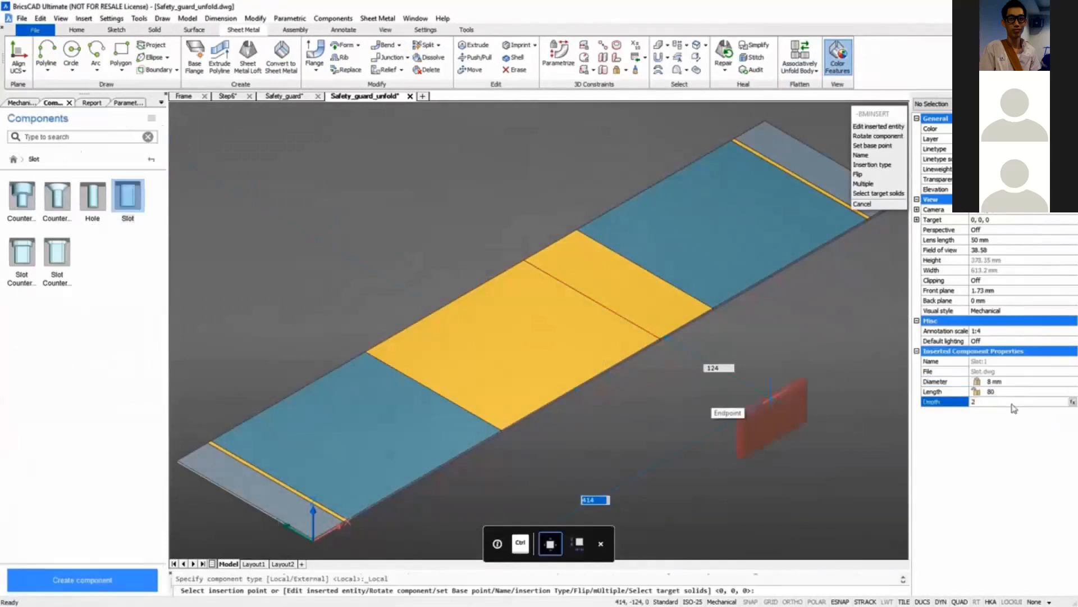
pyautogui.press('Return')
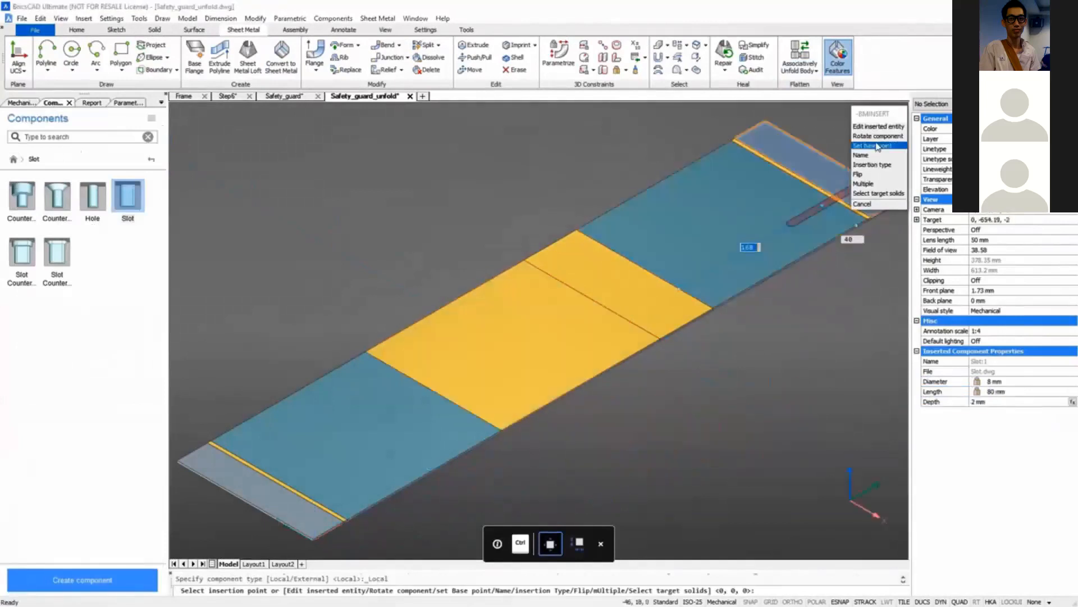
# Step: Rotate the slot and place it on the unfolded bend area at X 281, Y 17, near the side edge
pyautogui.click(879, 136)
pyautogui.press('Return')
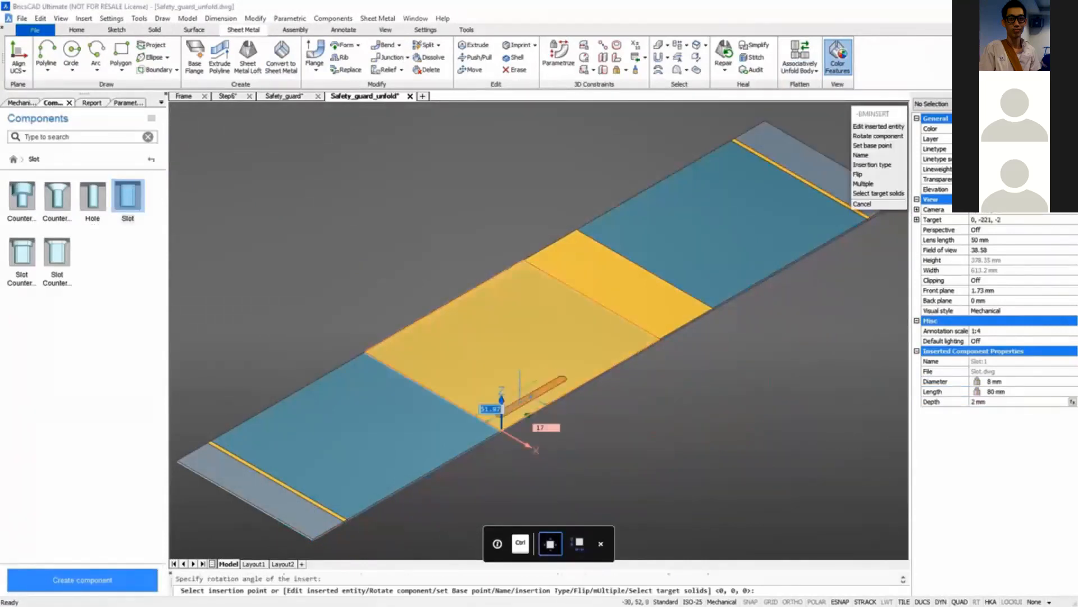
pyautogui.click(518, 390)
pyautogui.press('Escape')
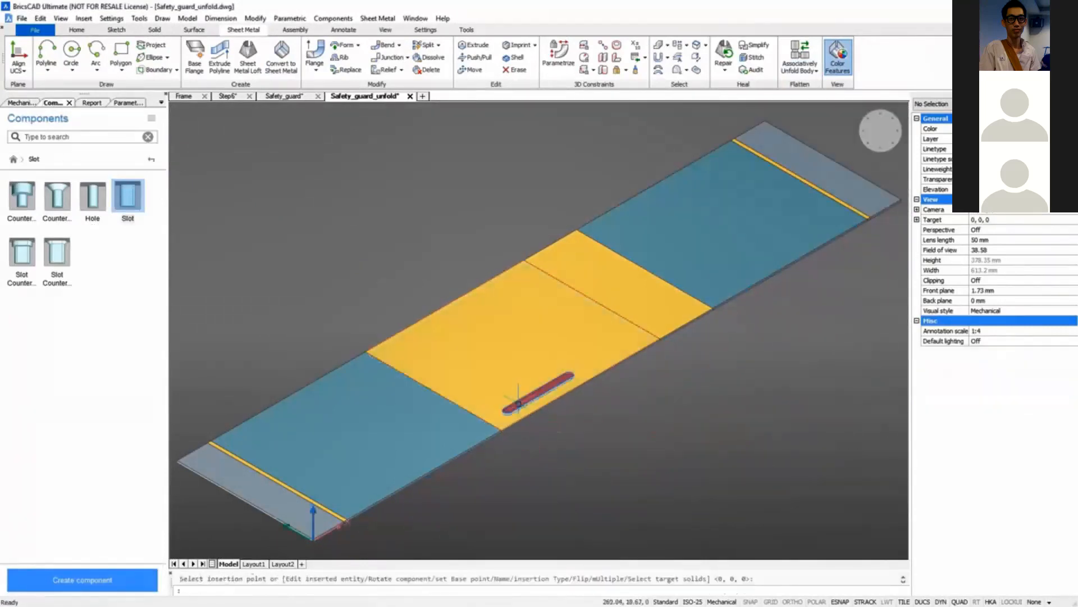
# Step: Start a rectangular array of the slot with 2 columns spaced 128 mm apart
pyautogui.click(519, 395)
pyautogui.click(296, 30)
pyautogui.click(436, 52)
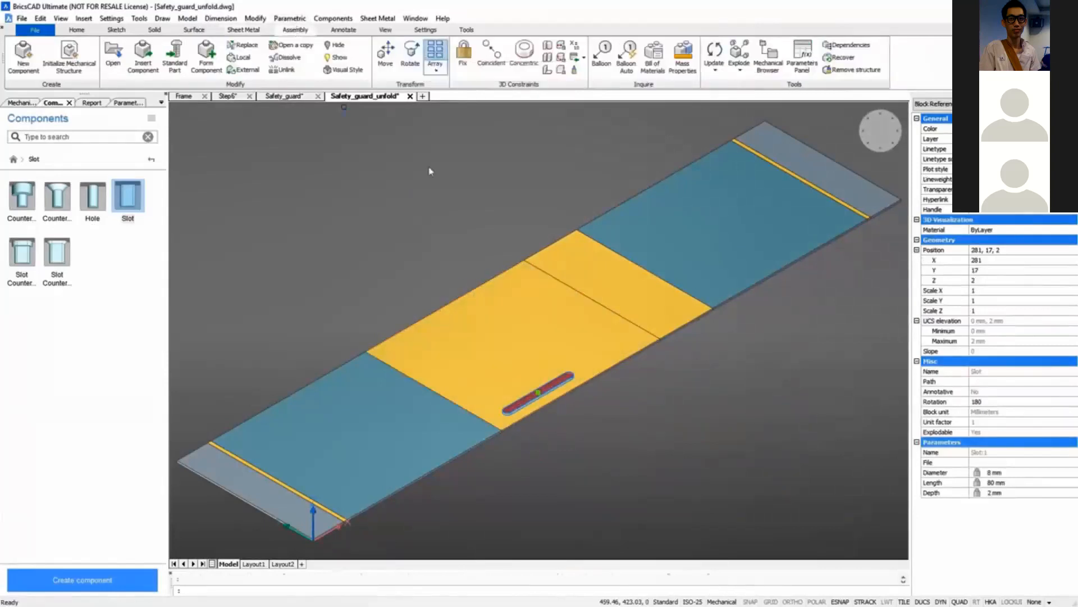
pyautogui.click(872, 165)
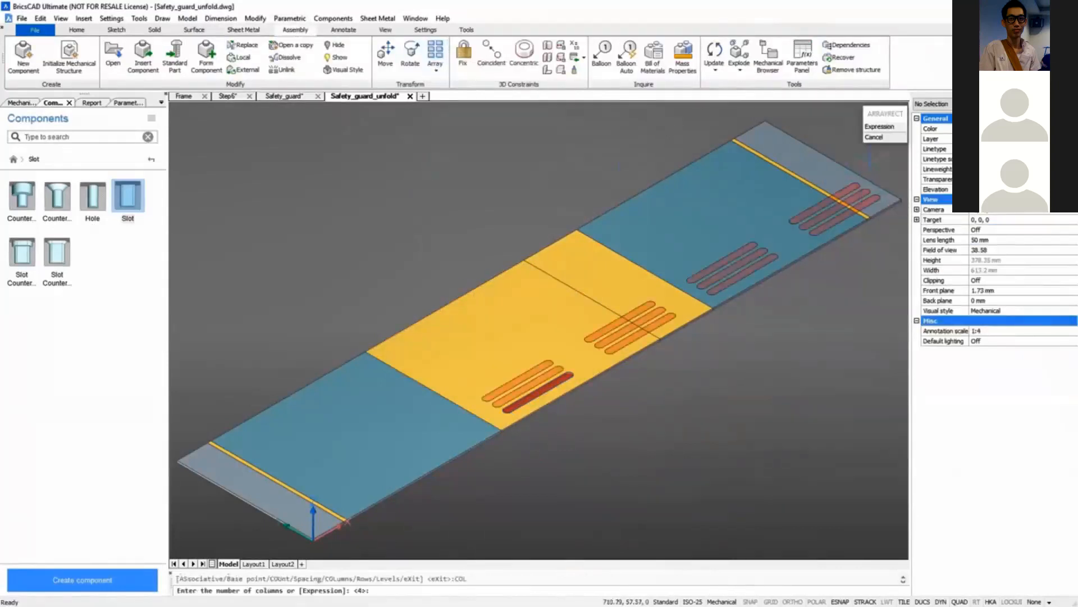
pyautogui.write('2')
pyautogui.press('Return')
pyautogui.press('Return')
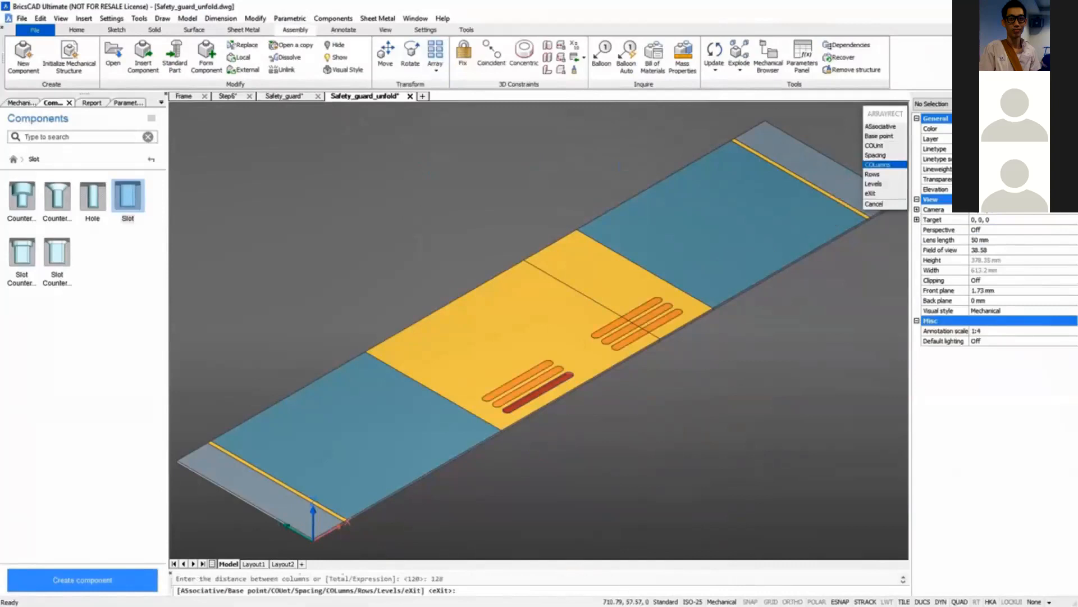
# Step: Set the slot array to 8 rows spaced 18 mm apart and finish it
pyautogui.click(872, 174)
pyautogui.write('8')
pyautogui.press('Return')
pyautogui.write('18')
pyautogui.press('Return')
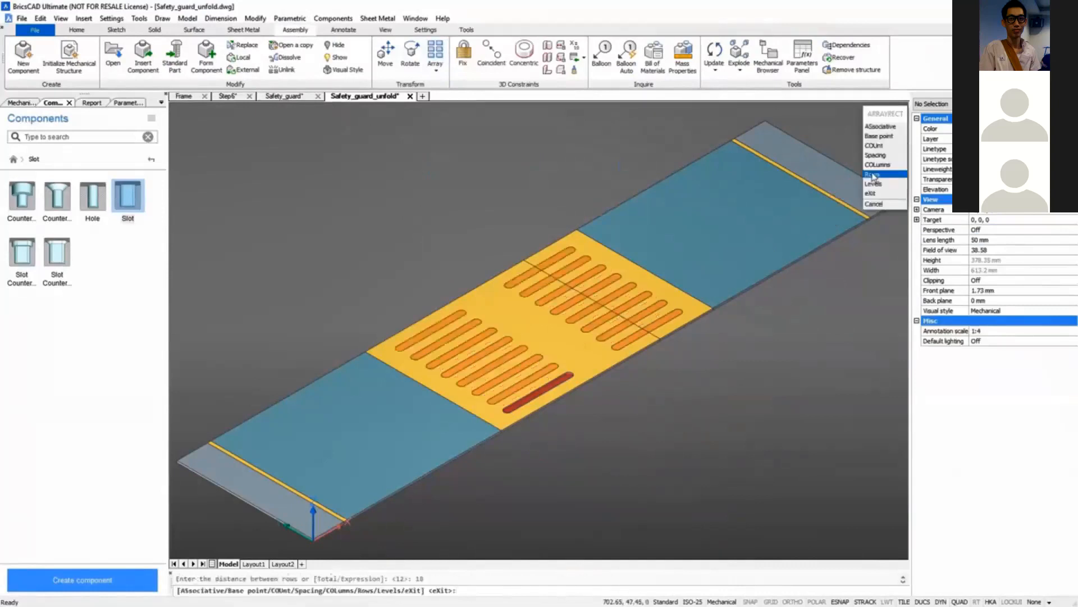
pyautogui.press('Return')
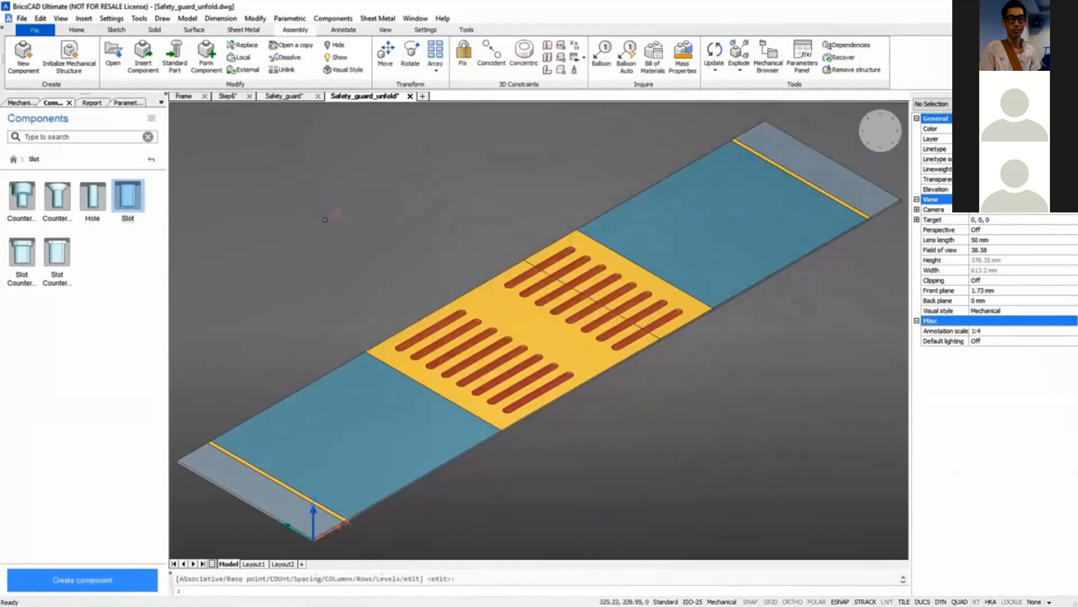
# Step: Insert two holes of 10 mm diameter and 2 mm depth near the ends of the flange by the origin
pyautogui.click(93, 197)
pyautogui.click(1016, 383)
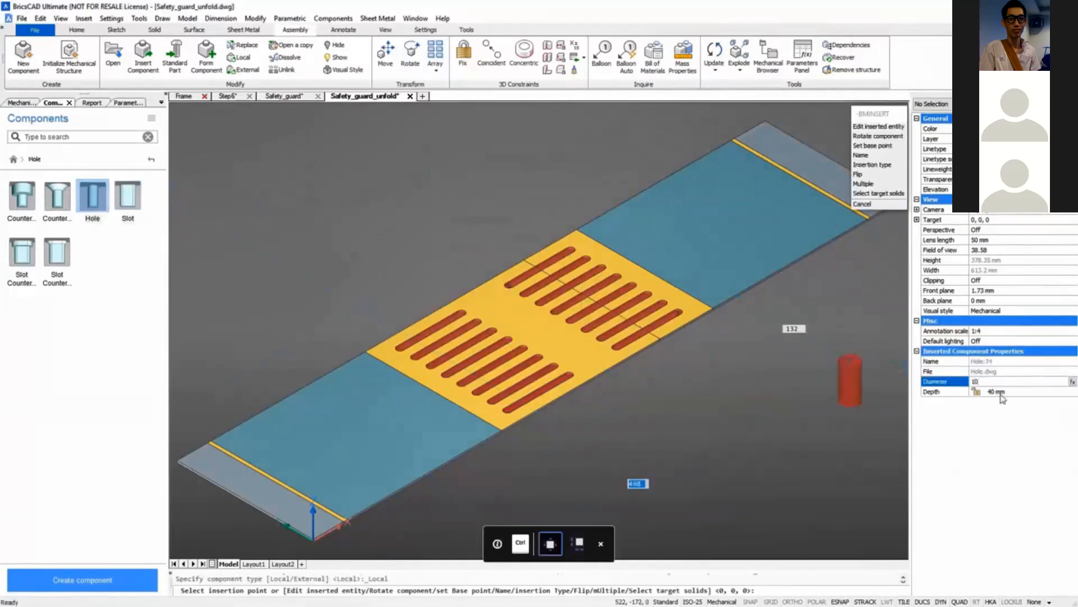
pyautogui.write('10')
pyautogui.click(1001, 394)
pyautogui.click(875, 185)
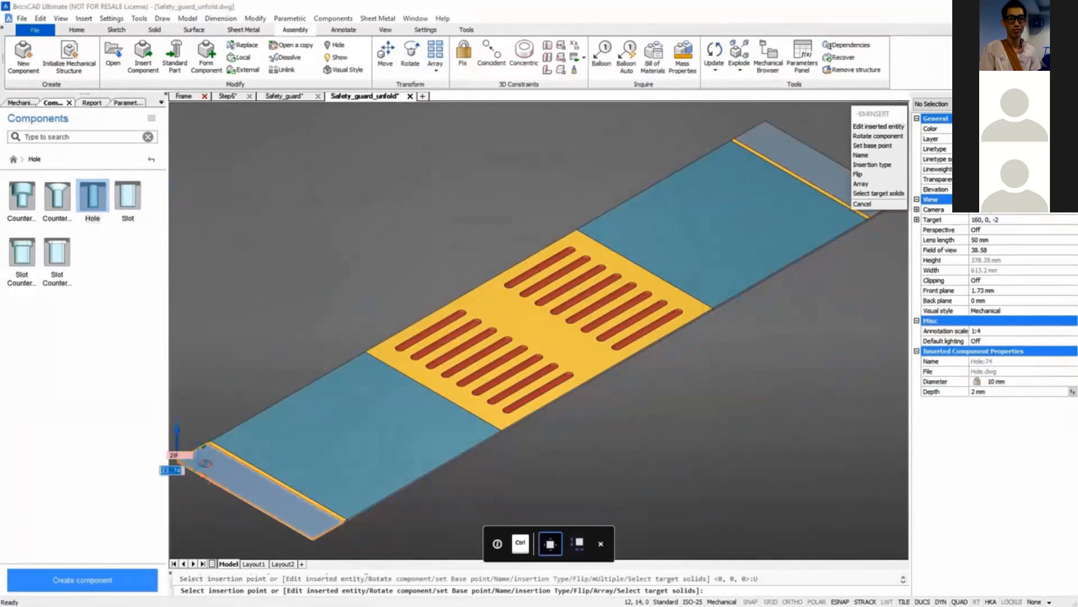
pyautogui.click(211, 460)
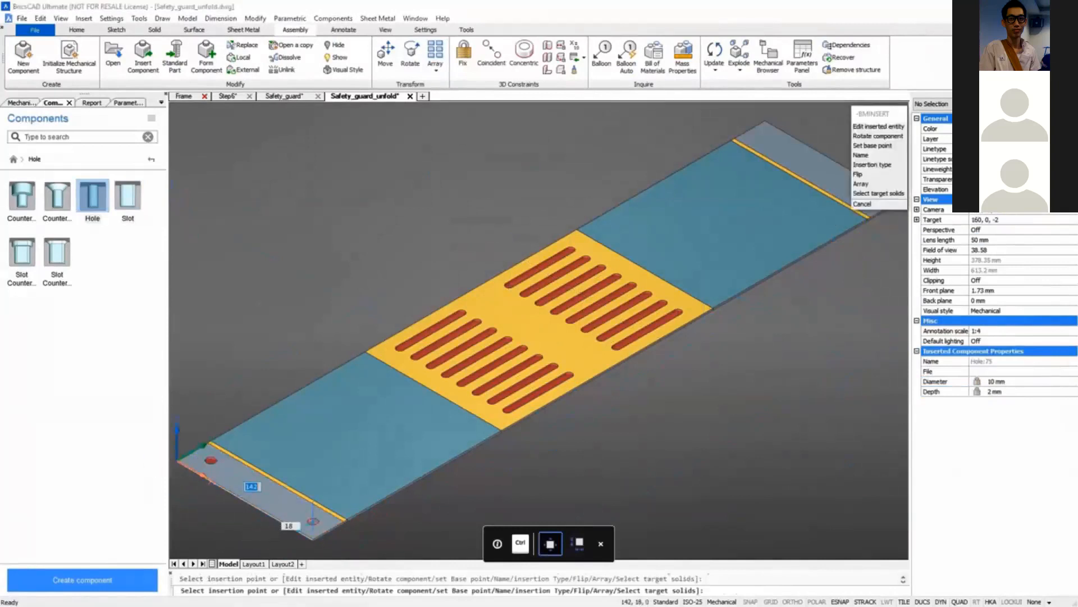
pyautogui.click(311, 519)
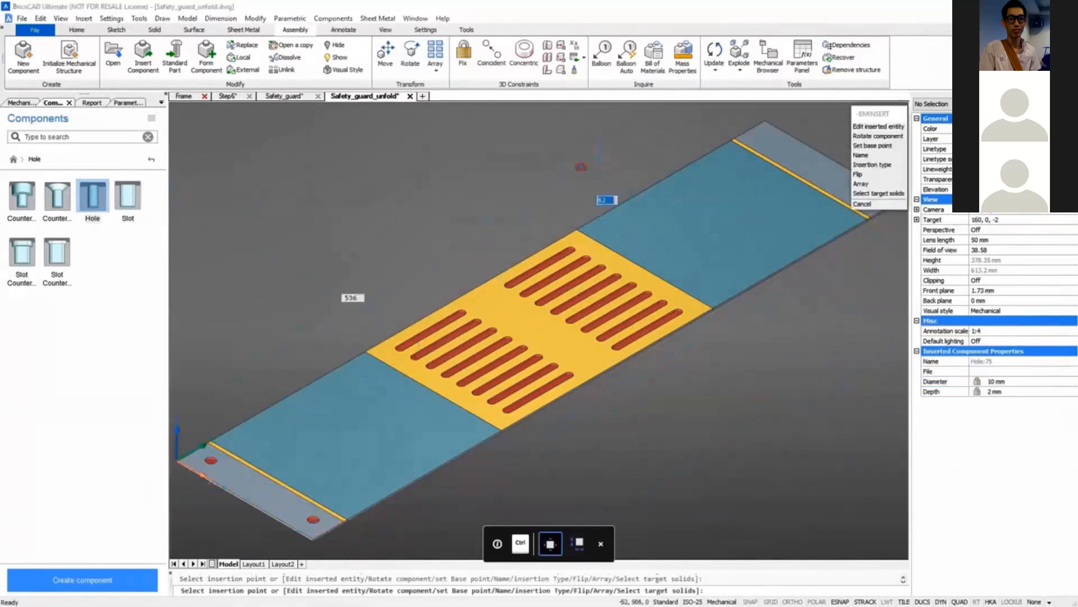
# Step: Target the sheet body and place two more 10 mm holes on the opposite flange, offset 20 mm from its edges
pyautogui.click(863, 193)
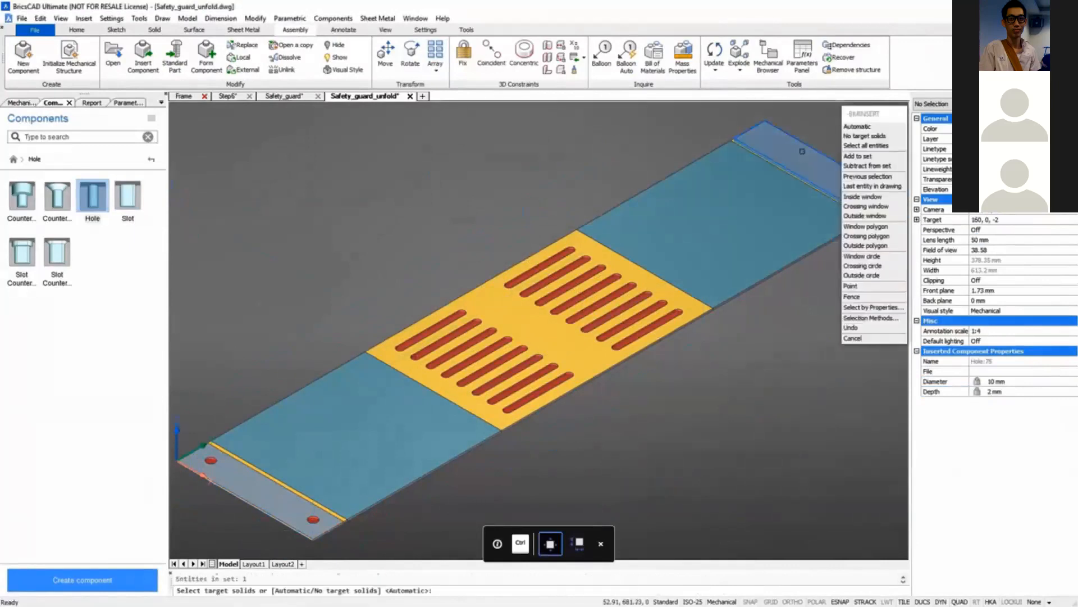
pyautogui.press('Tab')
pyautogui.write('20')
pyautogui.press('Return')
pyautogui.write('20')
pyautogui.press('Return')
pyautogui.press('Escape')
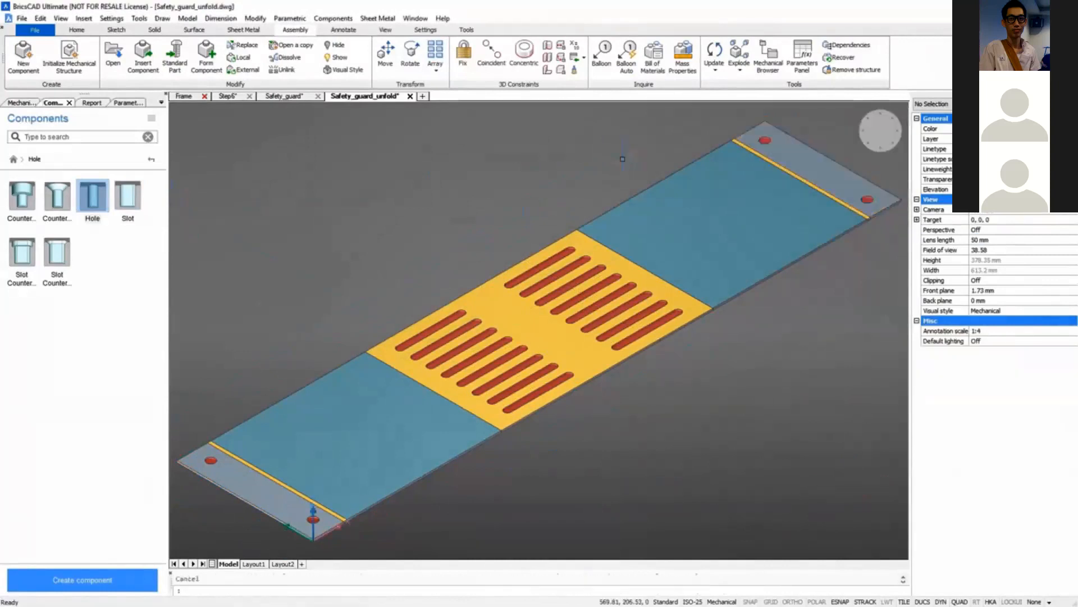
# Step: View the folded guard with its slots and holes, and close the unfolded guard drawing
pyautogui.click(279, 100)
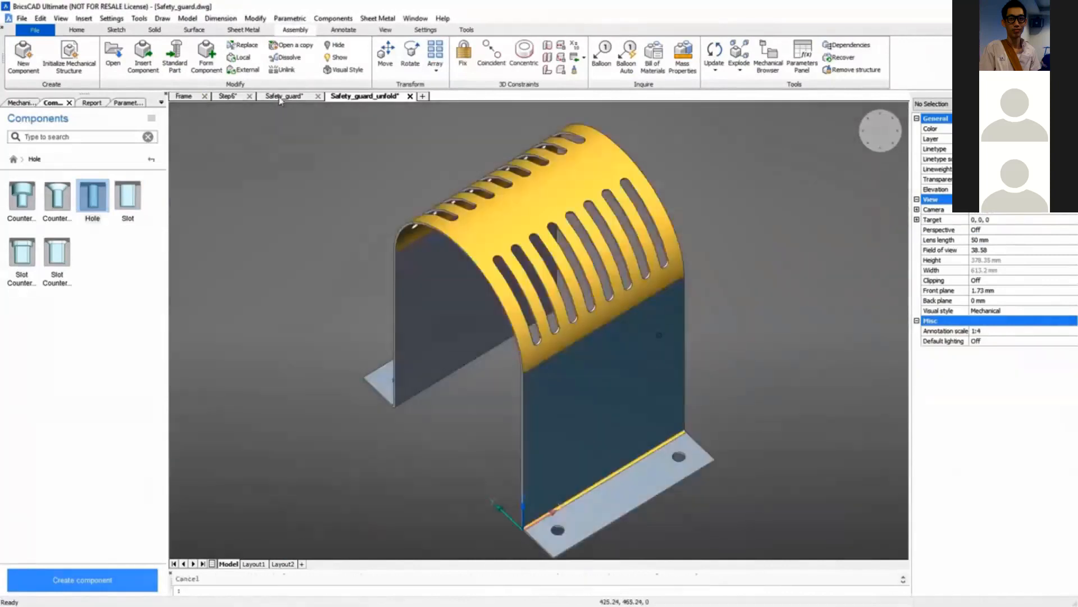
pyautogui.click(410, 96)
pyautogui.click(561, 308)
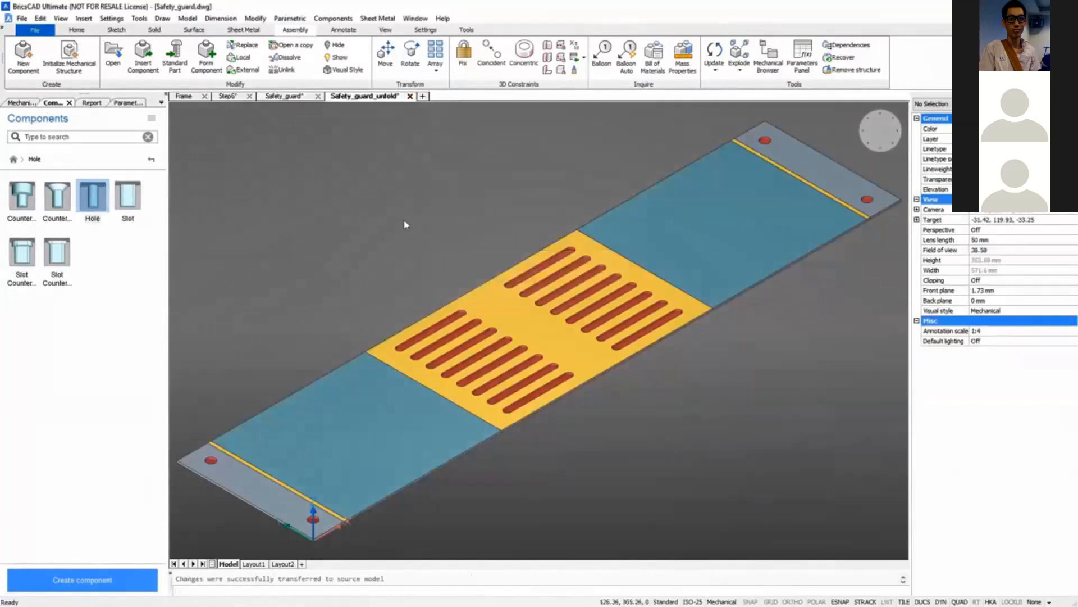
# Step: Select the folded guard to edit its color, and save and close the Safety_guard drawing
pyautogui.click(730, 219)
pyautogui.click(609, 297)
pyautogui.click(1016, 129)
pyautogui.click(1005, 230)
pyautogui.click(1005, 231)
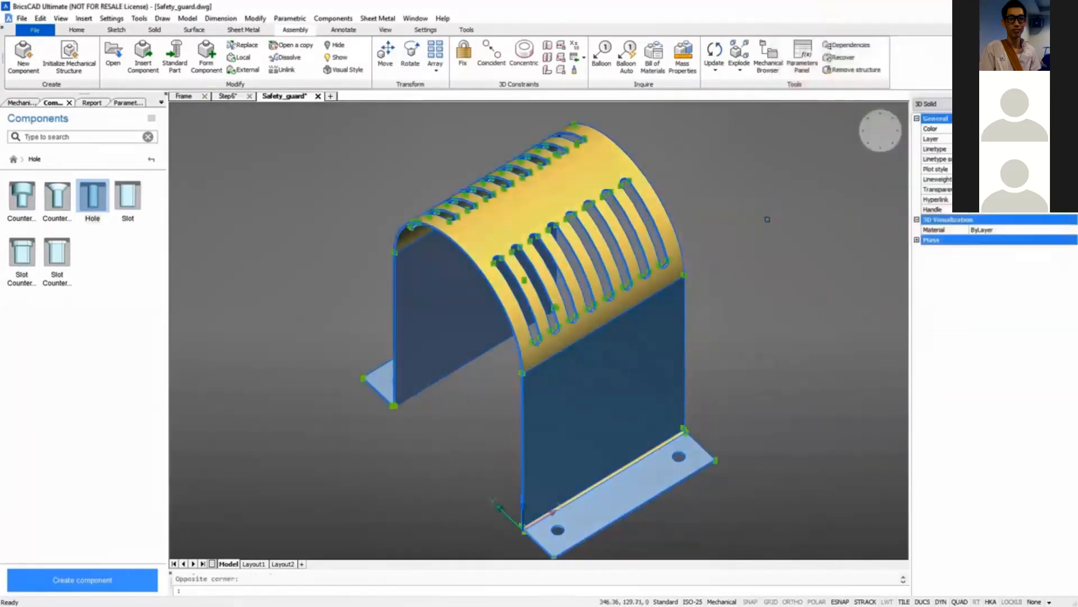
pyautogui.click(318, 97)
pyautogui.click(518, 306)
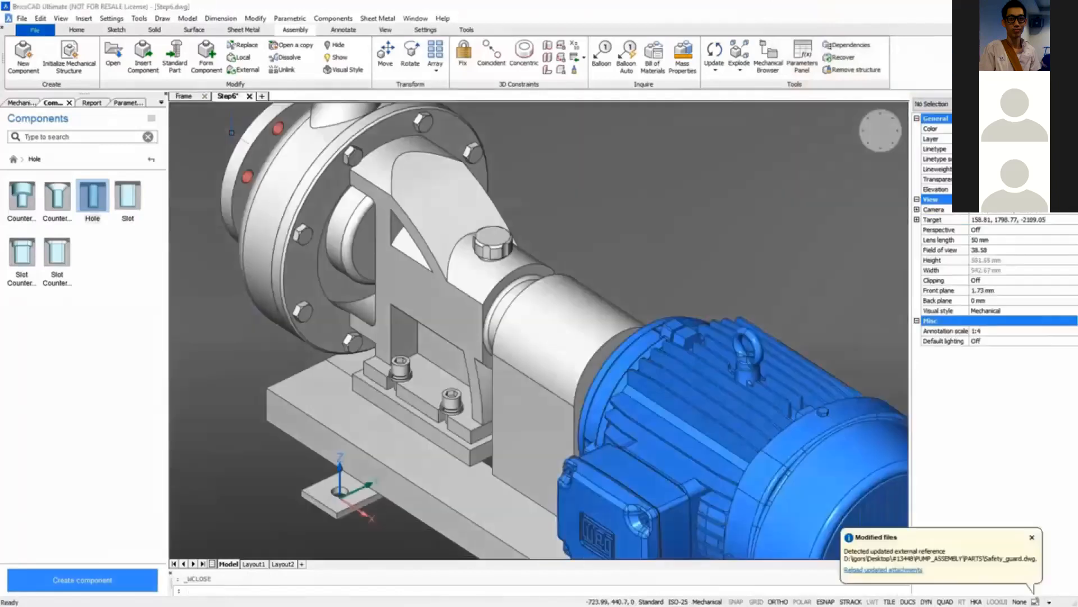
# Step: Update the Safety_guard component in the Step6 assembly and view the whole pump from the inlet flange side
pyautogui.click(21, 103)
pyautogui.rightClick(67, 414)
pyautogui.click(90, 444)
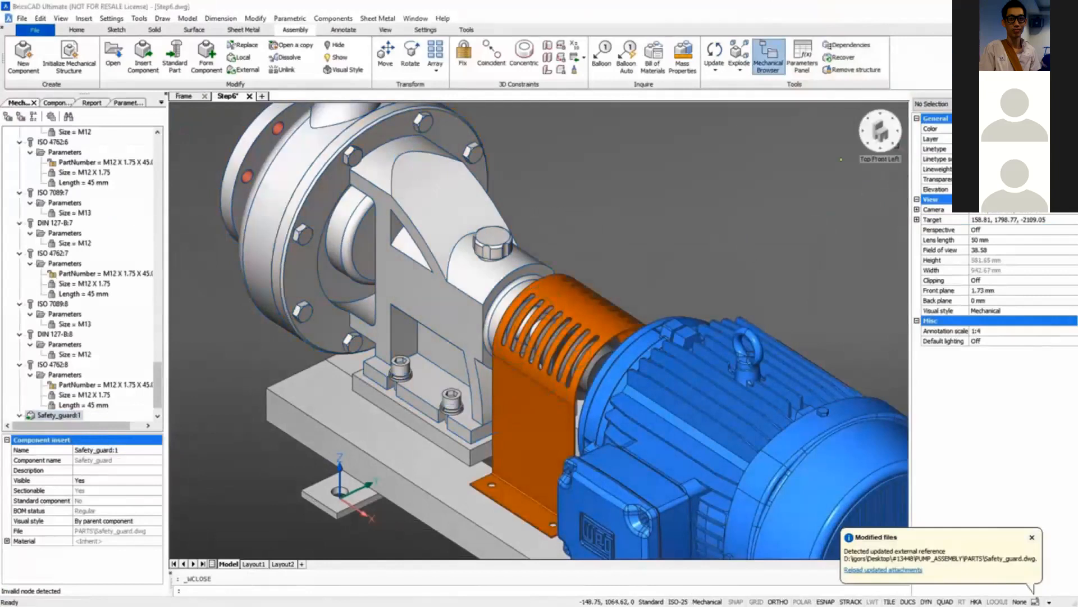
pyautogui.click(867, 144)
# Step: Search the component library for 7089, start inserting an ISO 7089 washer and open its size choices
pyautogui.click(56, 103)
pyautogui.click(56, 136)
pyautogui.write('7089')
pyautogui.click(21, 195)
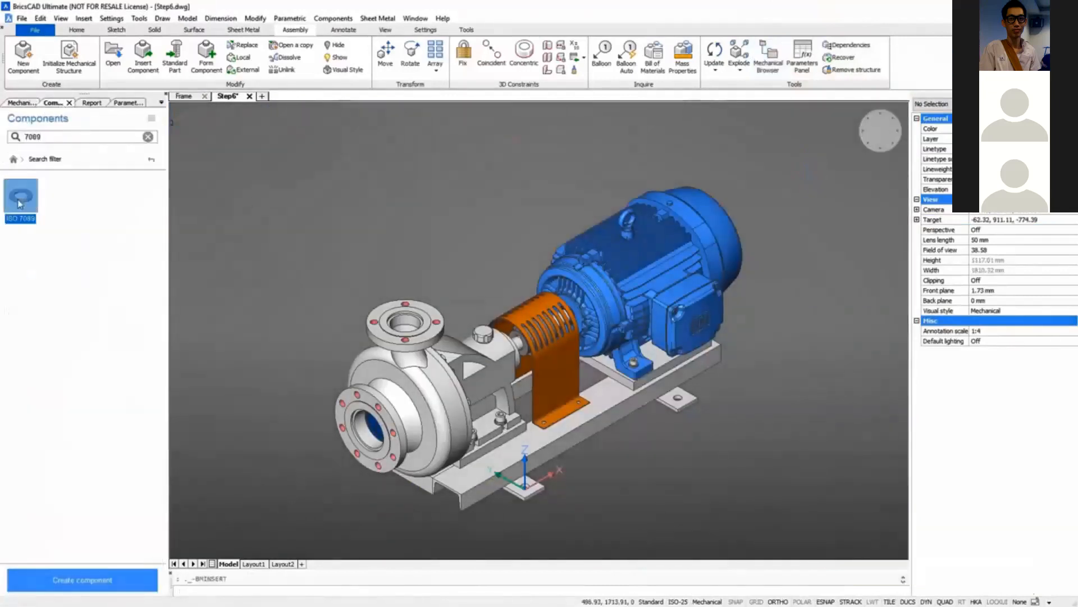
pyautogui.click(985, 382)
pyautogui.click(986, 382)
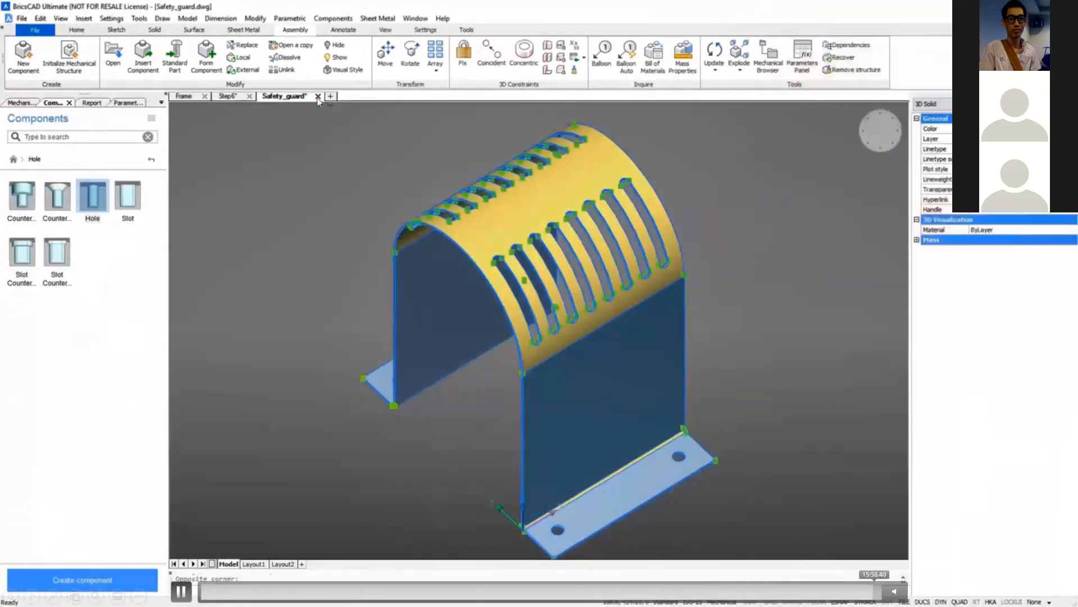
# Step: Close the Safety_guard drawing with its changes saved and update the guard component in the Step6 assembly
pyautogui.click(318, 96)
pyautogui.click(513, 303)
pyautogui.click(22, 103)
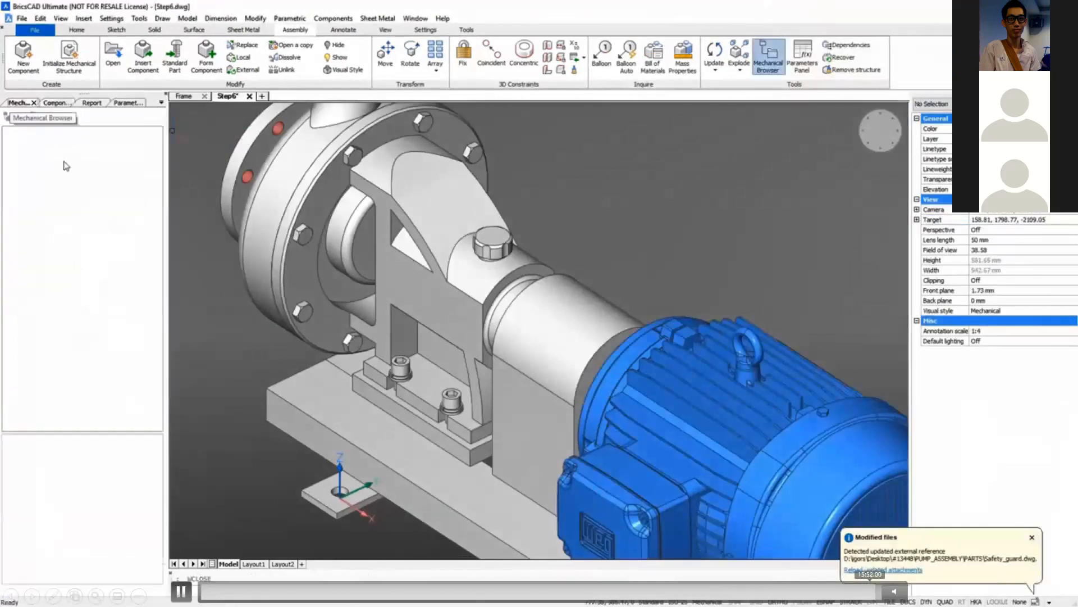
pyautogui.rightClick(65, 414)
pyautogui.click(98, 443)
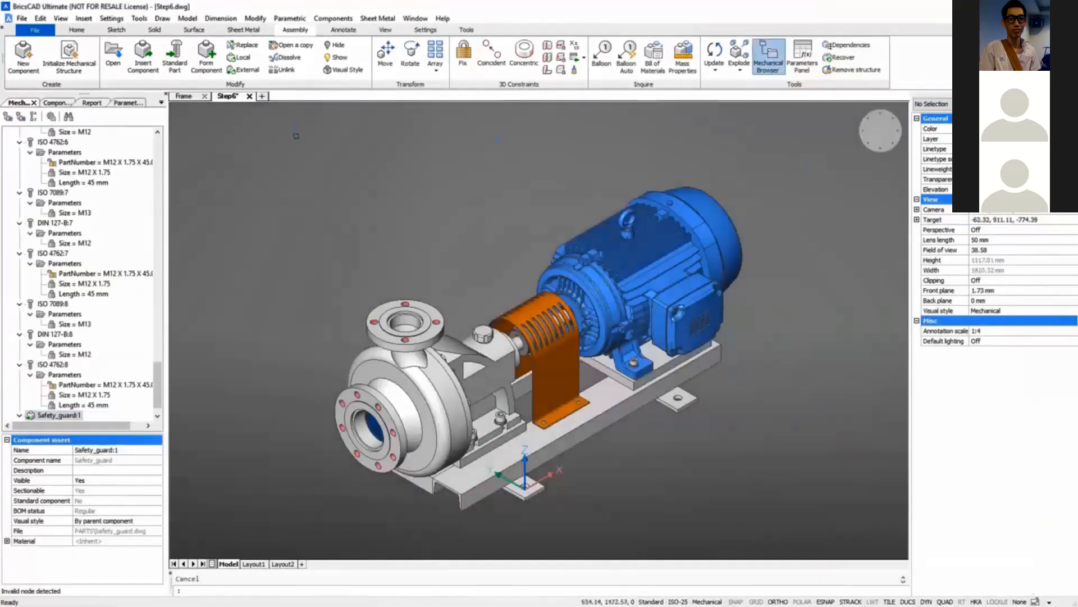
# Step: Find ISO 7089 in the component library, start placing the washer in the assembly and open its list of sizes
pyautogui.click(59, 104)
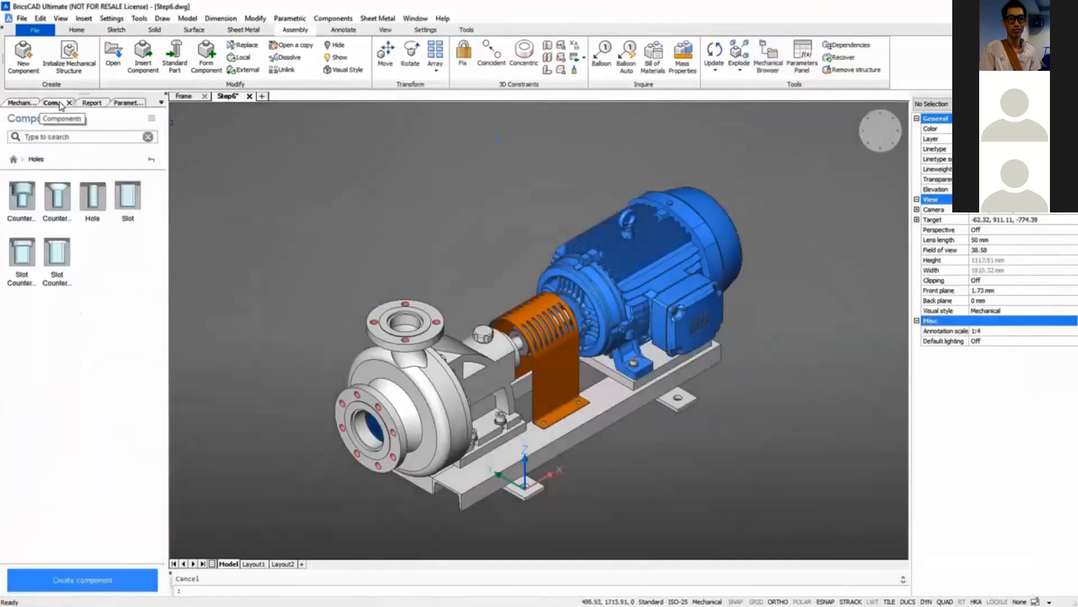
pyautogui.click(14, 160)
pyautogui.click(56, 137)
pyautogui.write('7089')
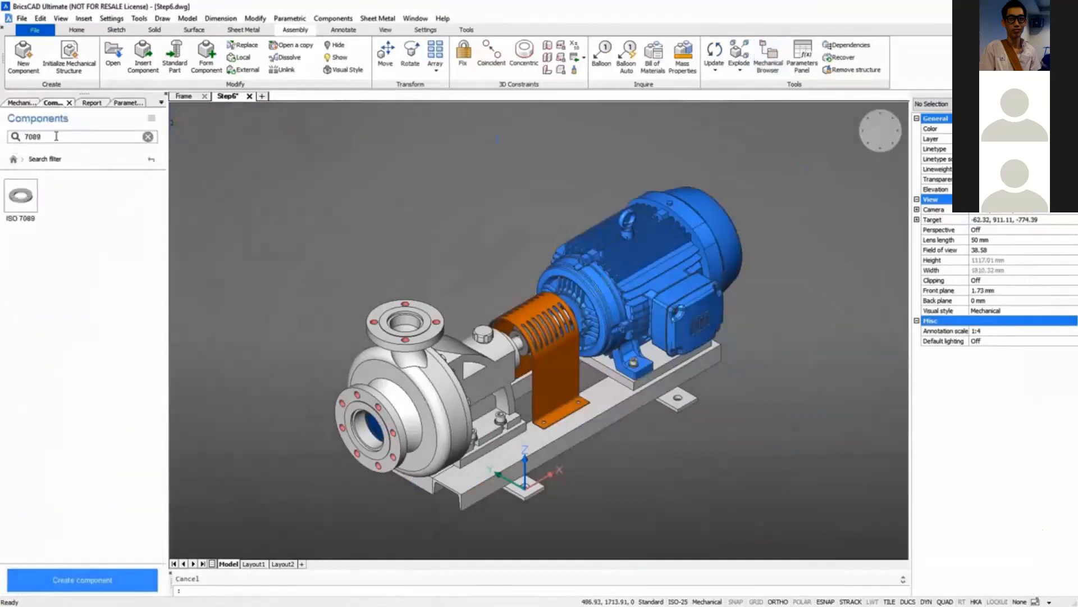
pyautogui.click(21, 196)
pyautogui.click(987, 382)
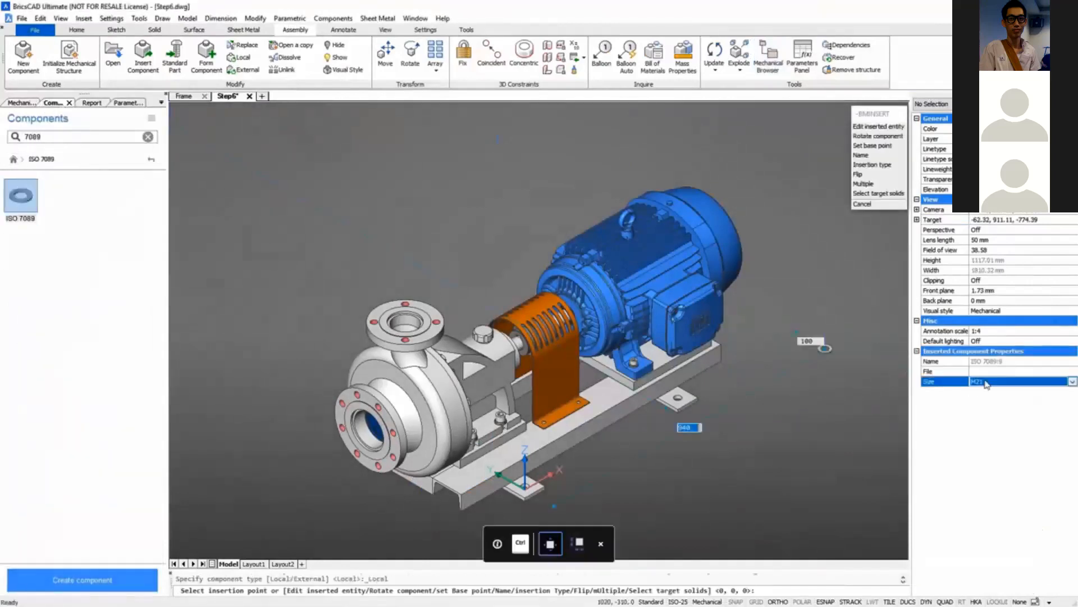
pyautogui.click(987, 382)
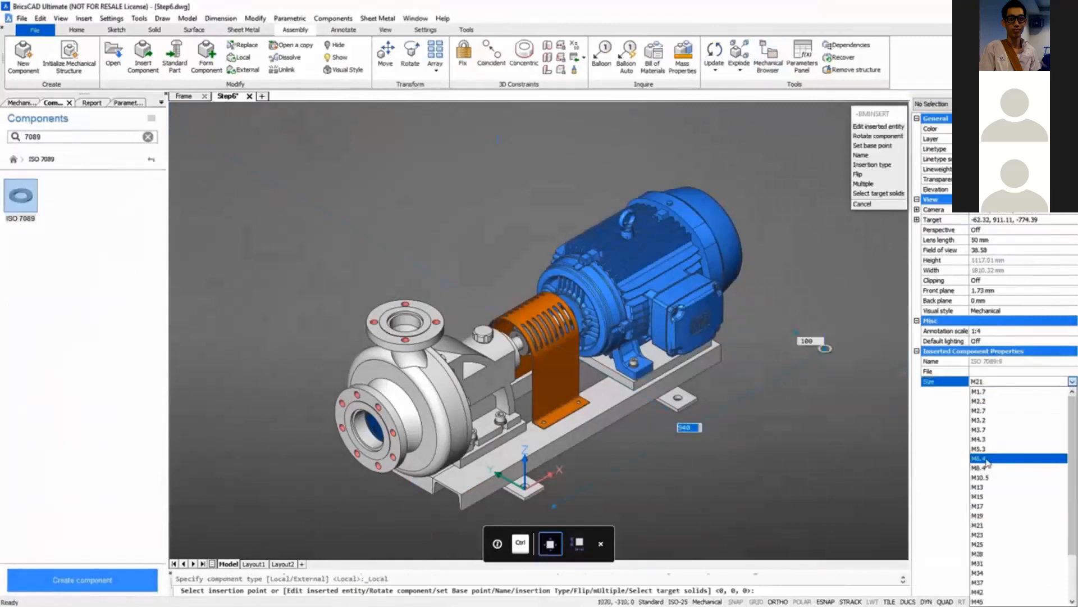
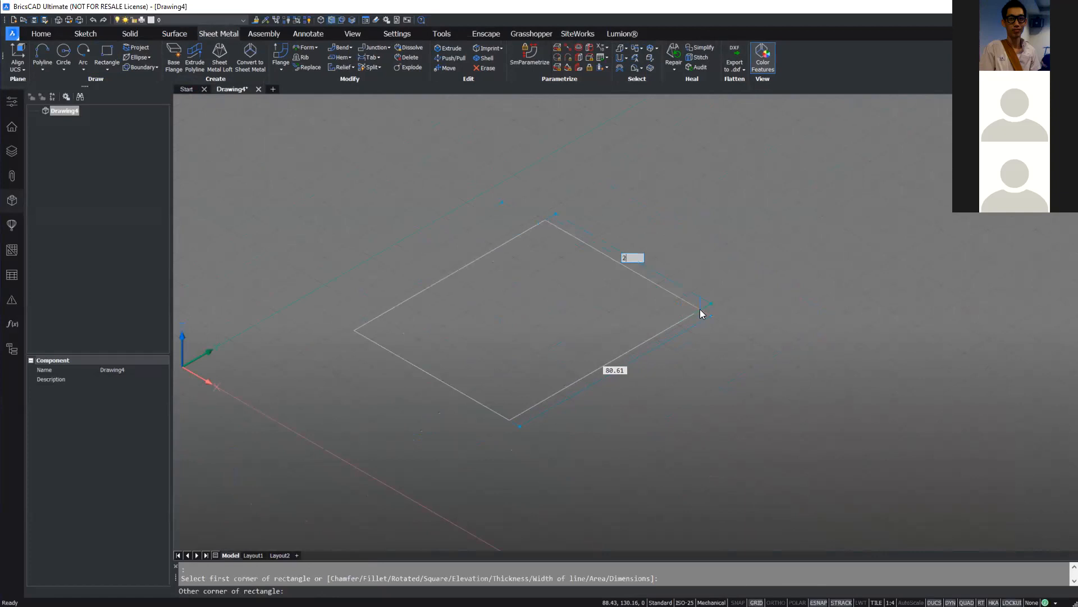
# Step: Complete a 200 by 200 mm square in Drawing4 and draw a circle of radius 100 mm around its center
pyautogui.press('Tab')
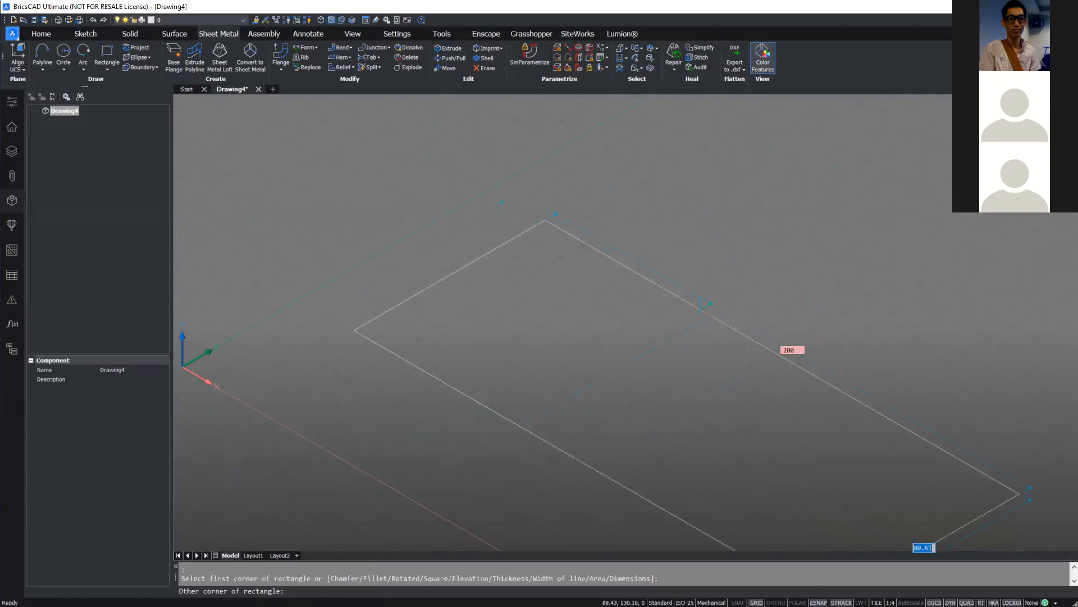
pyautogui.click(700, 309)
pyautogui.scroll(-3, 293, 323)
pyautogui.scroll(1, 292, 323)
pyautogui.write('C')
pyautogui.press('Return')
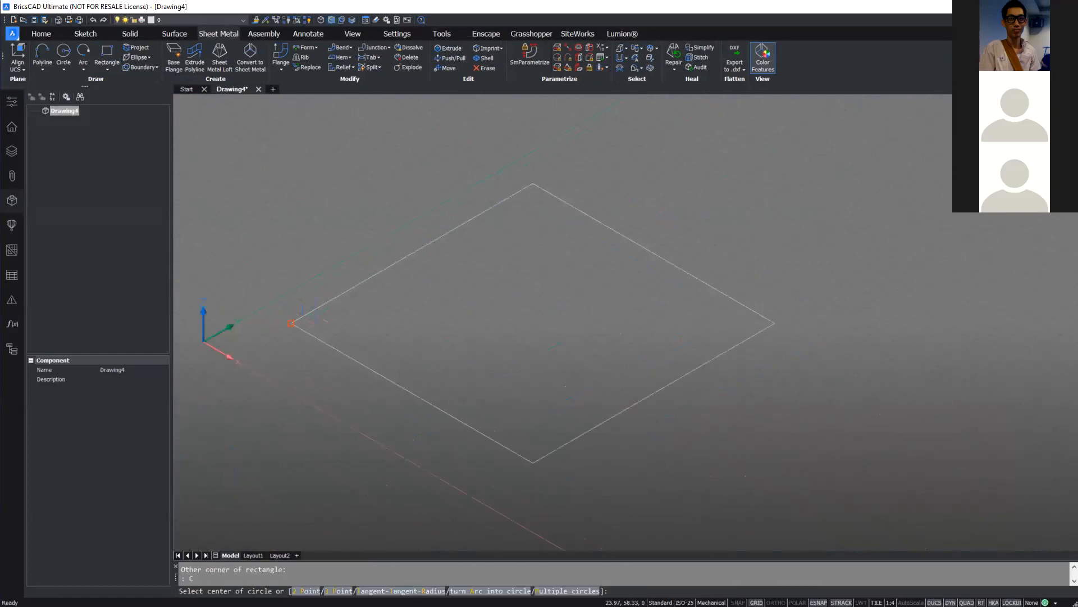
pyautogui.click(530, 328)
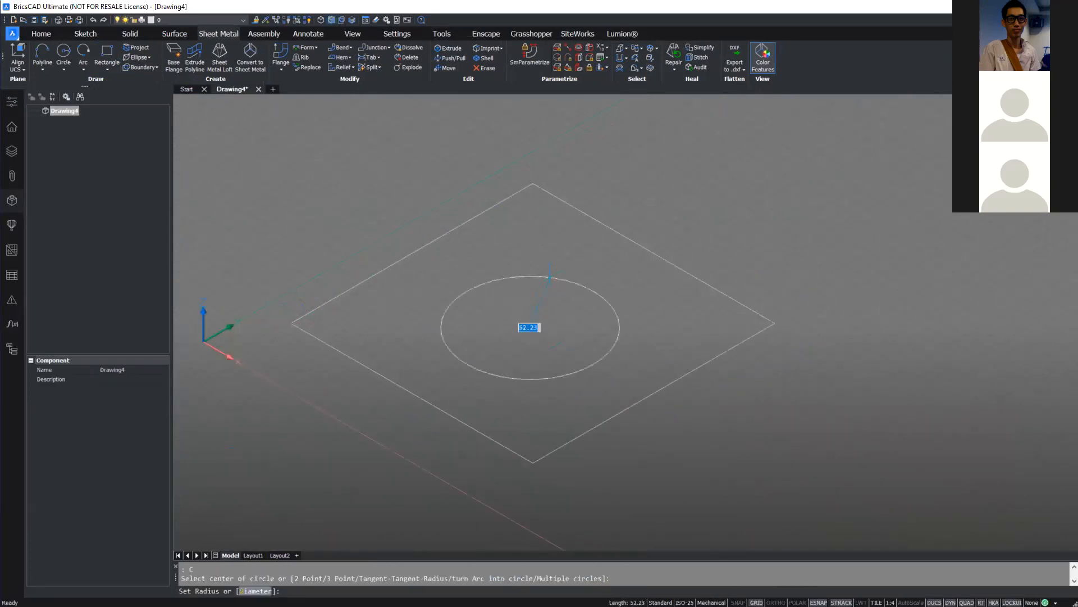
pyautogui.write('100')
pyautogui.press('Return')
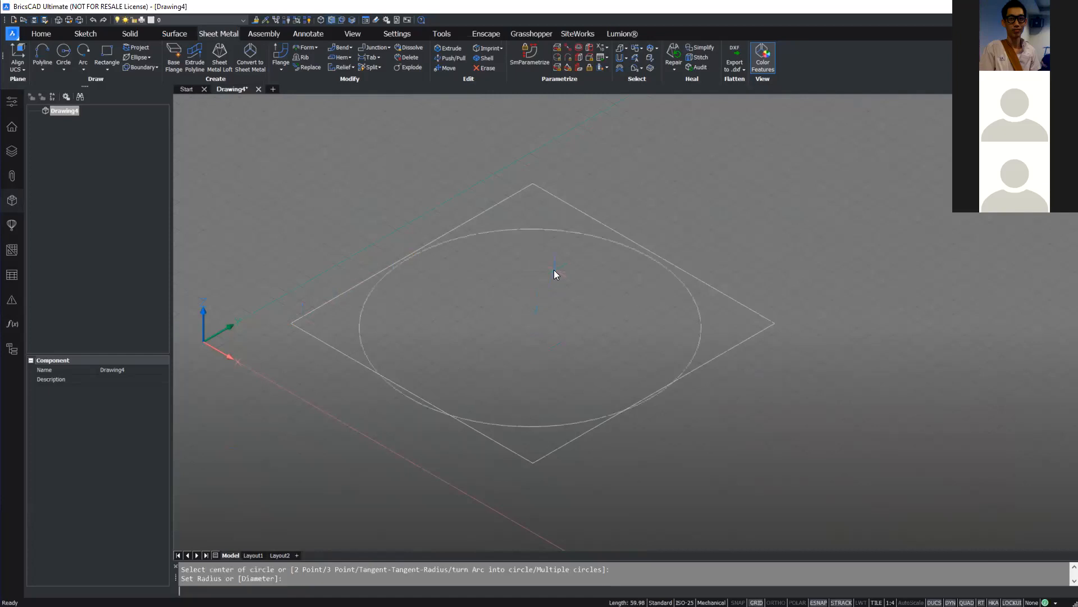
# Step: Stretch the circle inward from its quadrant point so that it lies clearly inside the square's edges
pyautogui.click(552, 228)
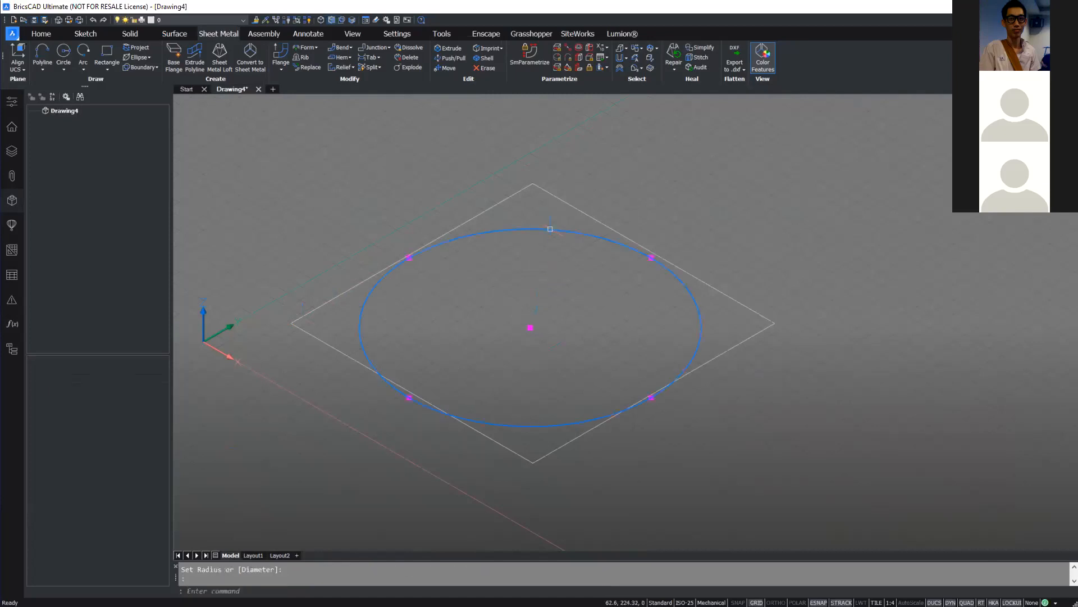
pyautogui.click(405, 259)
pyautogui.scroll(3, 406, 258)
pyautogui.click(486, 285)
pyautogui.scroll(-3, 486, 285)
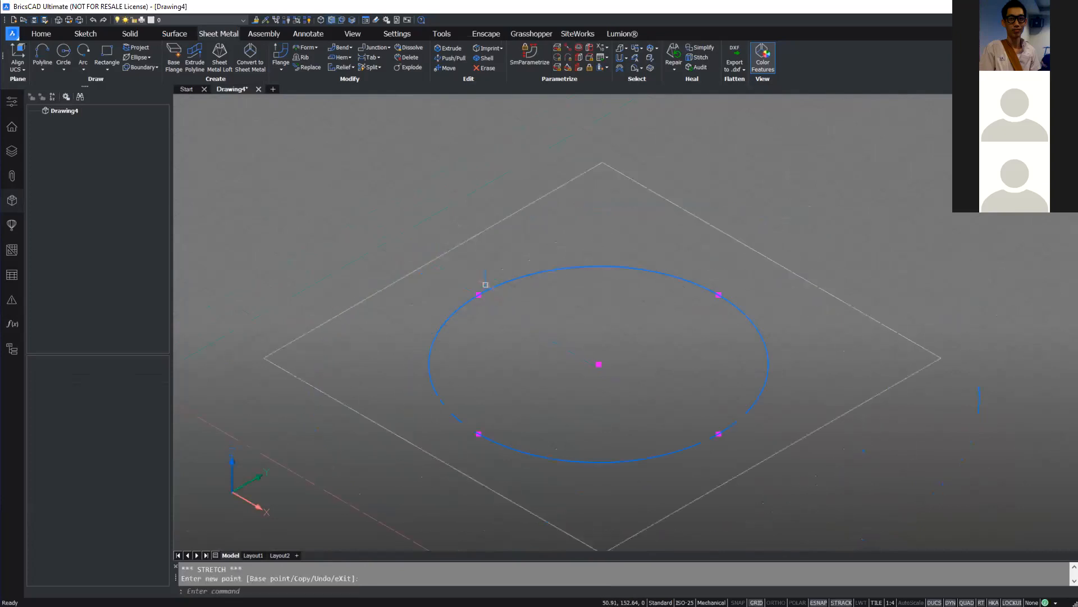
# Step: Move the circle 150 mm straight up above the square, with orthogonal movement enabled
pyautogui.write('m')
pyautogui.press('Return')
pyautogui.scroll(-3, 486, 285)
pyautogui.click(730, 442)
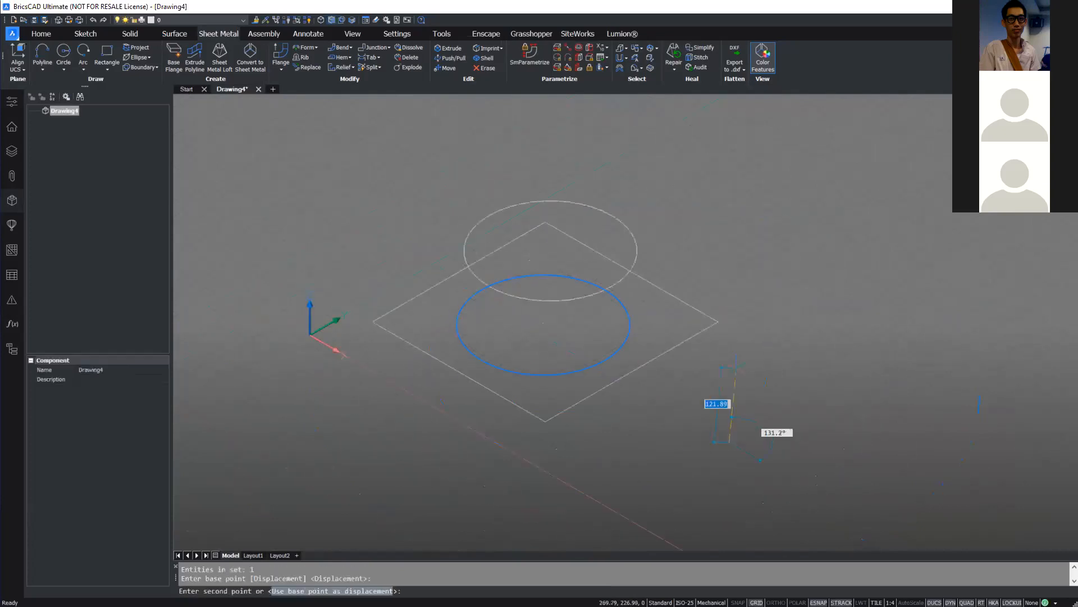
pyautogui.press('F8')
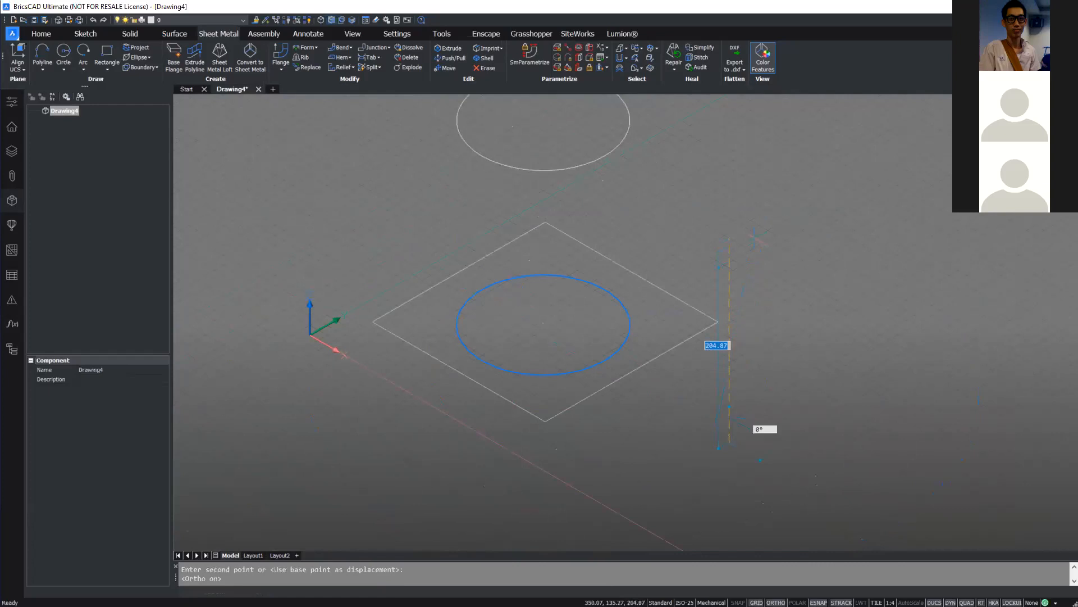
pyautogui.write('150')
pyautogui.press('Return')
pyautogui.scroll(-3, 625, 292)
pyautogui.keyDown('shift'); pyautogui.moveTo(588, 274); pyautogui.dragTo(544, 260, button='middle'); pyautogui.keyUp('shift')
pyautogui.scroll(3, 612, 167)
pyautogui.keyDown('shift'); pyautogui.moveTo(612, 167); pyautogui.dragTo(624, 193, button='middle'); pyautogui.keyUp('shift')
pyautogui.scroll(-1, 671, 194)
pyautogui.scroll(2, 686, 364)
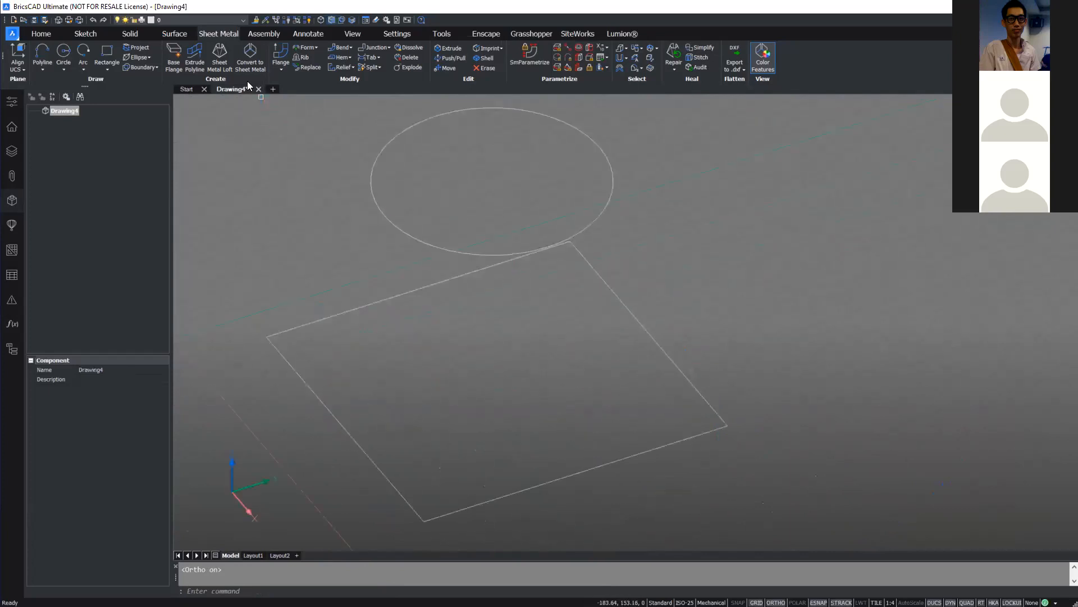
# Step: Create a Sheet Metal Loft between the square and the raised circle, thickened to the inside
pyautogui.click(219, 57)
pyautogui.click(609, 285)
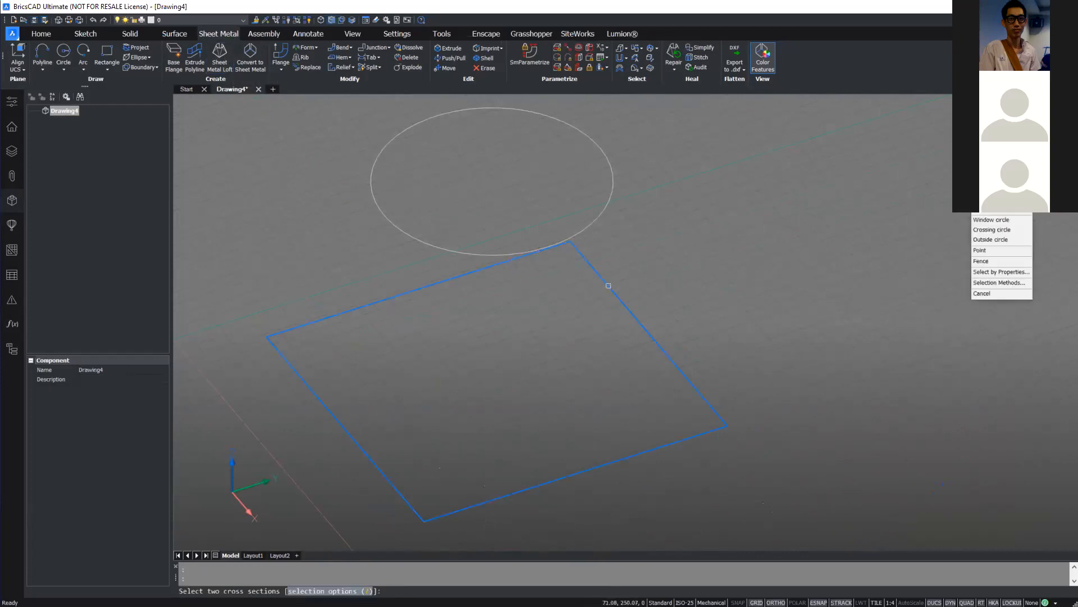
pyautogui.click(610, 191)
pyautogui.click(611, 192)
pyautogui.press('Return')
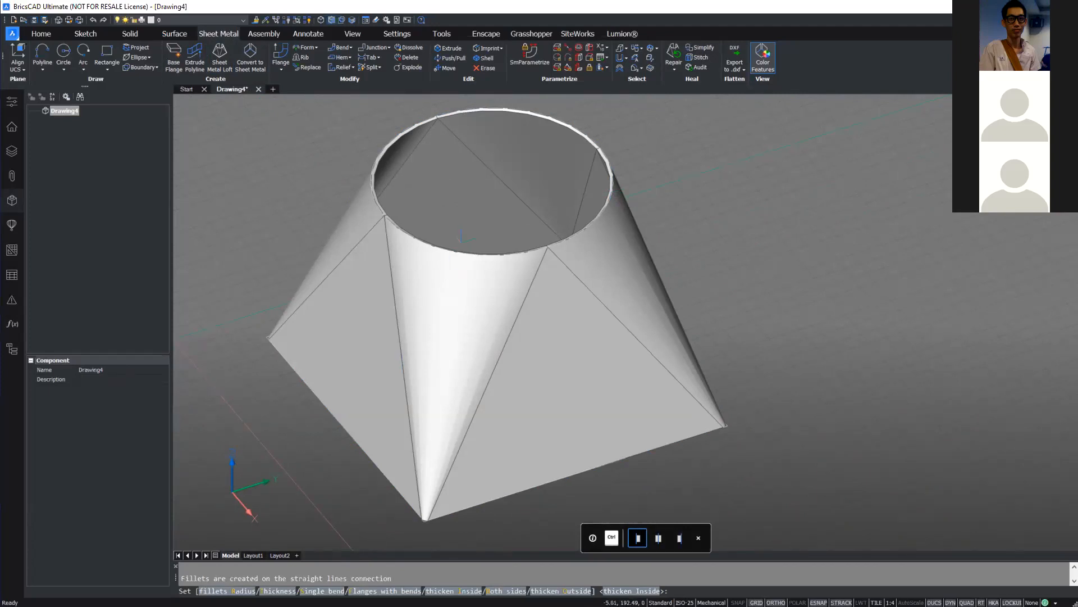
pyautogui.press('Return')
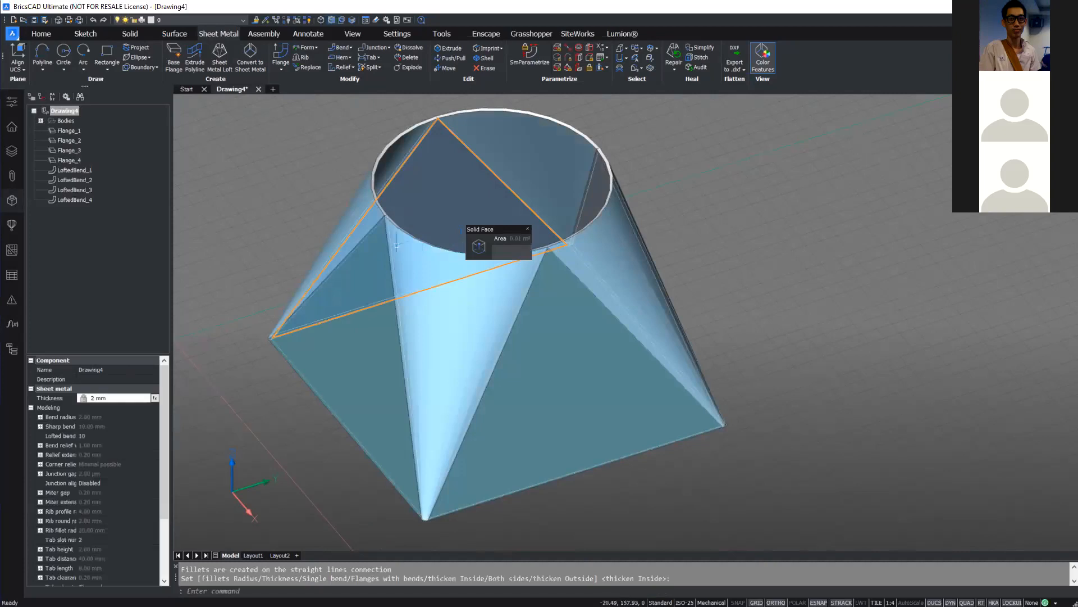
# Step: Examine the four flanges and four lofted bends of the lofted body by highlighting each feature in turn
pyautogui.scroll(-3, 462, 238)
pyautogui.keyDown('shift'); pyautogui.moveTo(462, 239); pyautogui.dragTo(477, 272, button='middle'); pyautogui.keyUp('shift')
pyautogui.scroll(4, 304, 279)
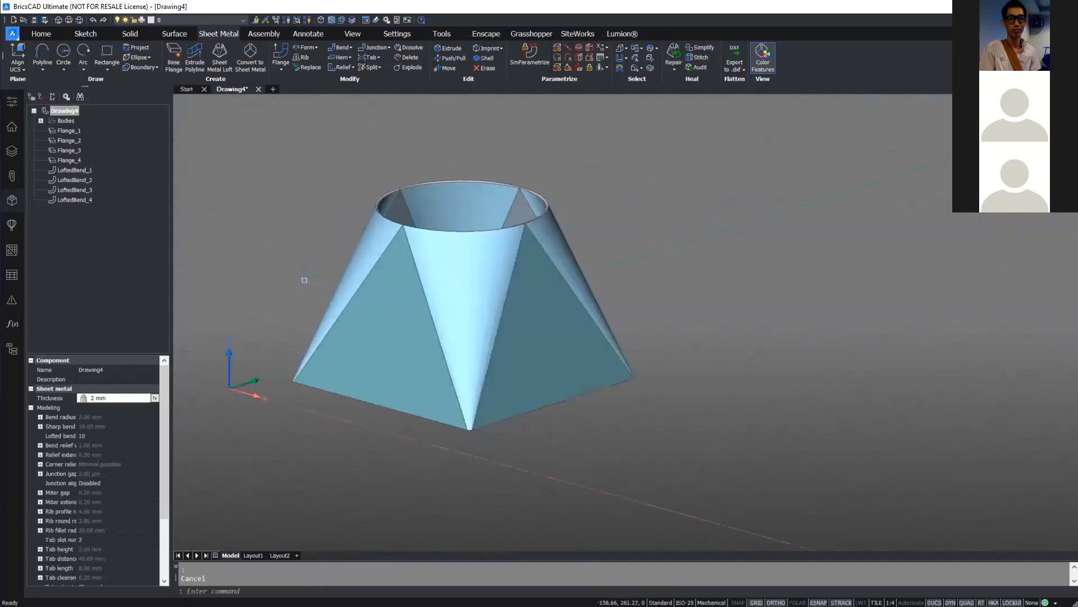
pyautogui.keyDown('shift'); pyautogui.moveTo(304, 280); pyautogui.dragTo(307, 299, button='middle'); pyautogui.keyUp('shift')
pyautogui.click(71, 131)
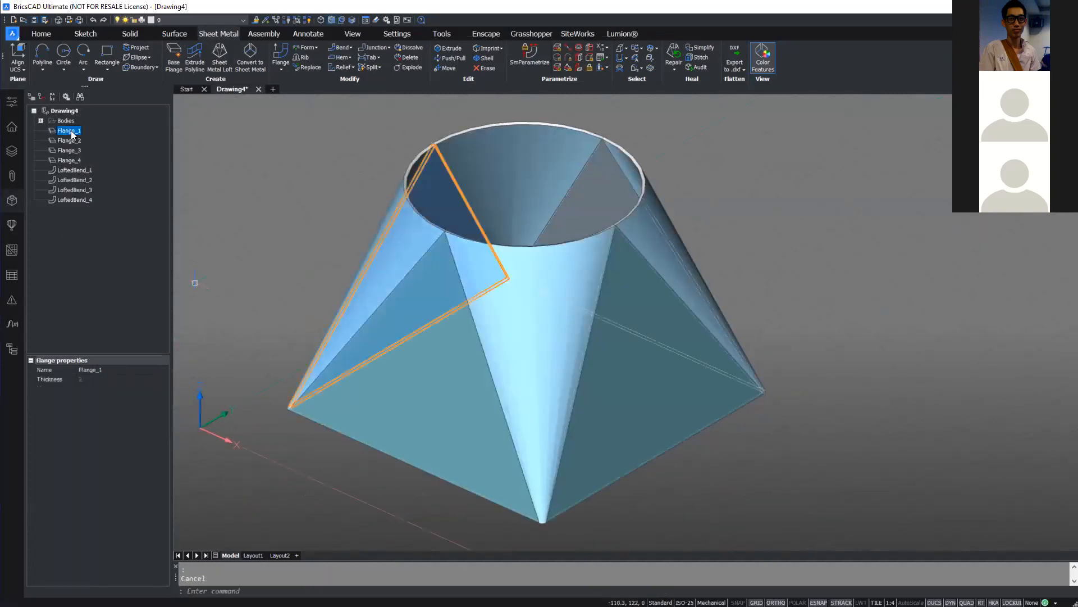
pyautogui.click(72, 141)
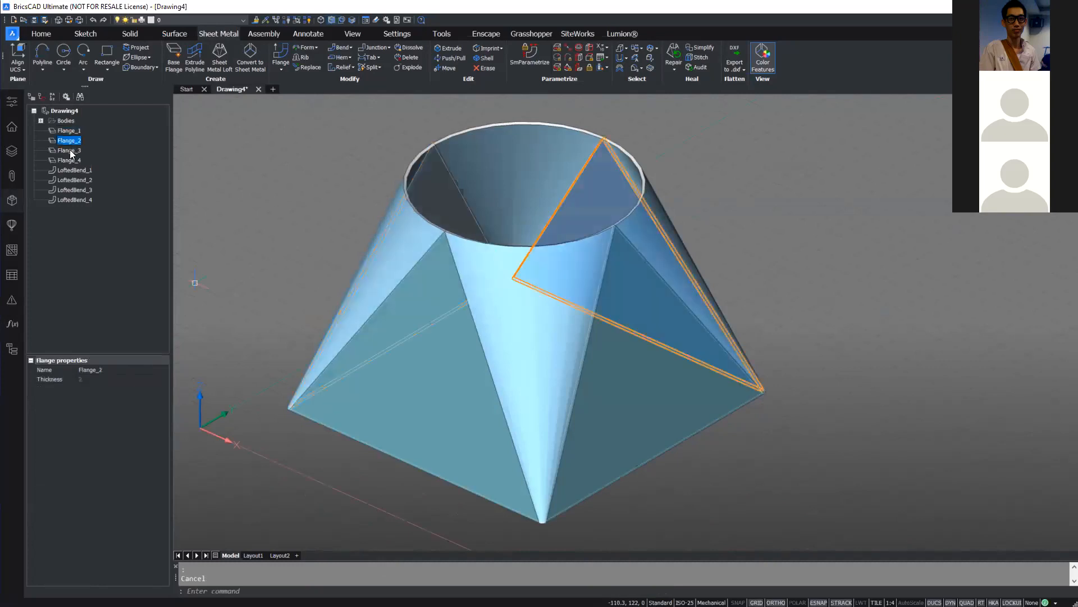
pyautogui.click(71, 150)
pyautogui.click(70, 160)
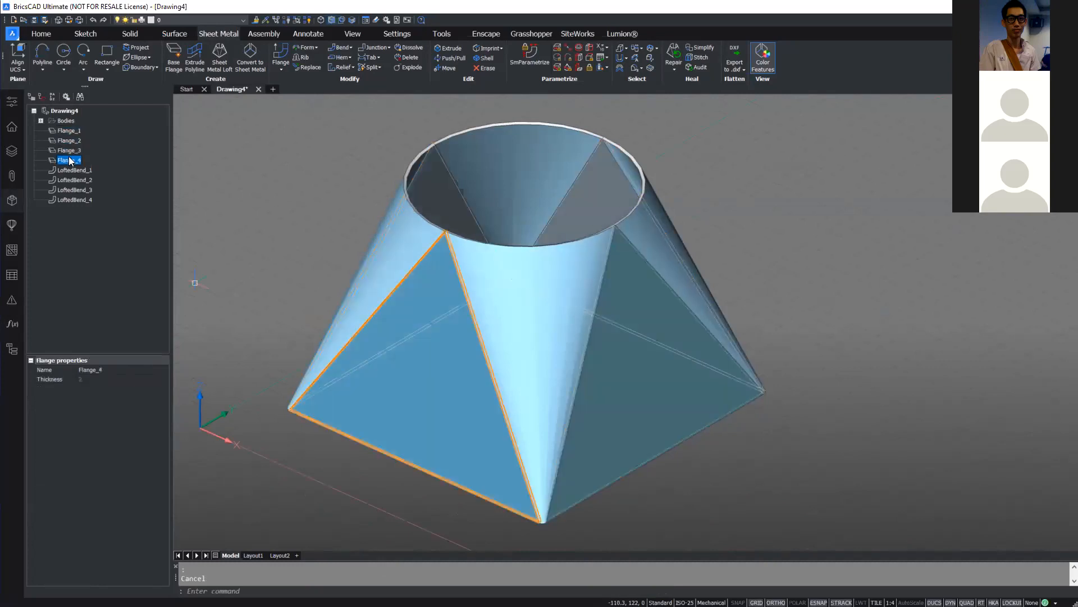
pyautogui.click(76, 172)
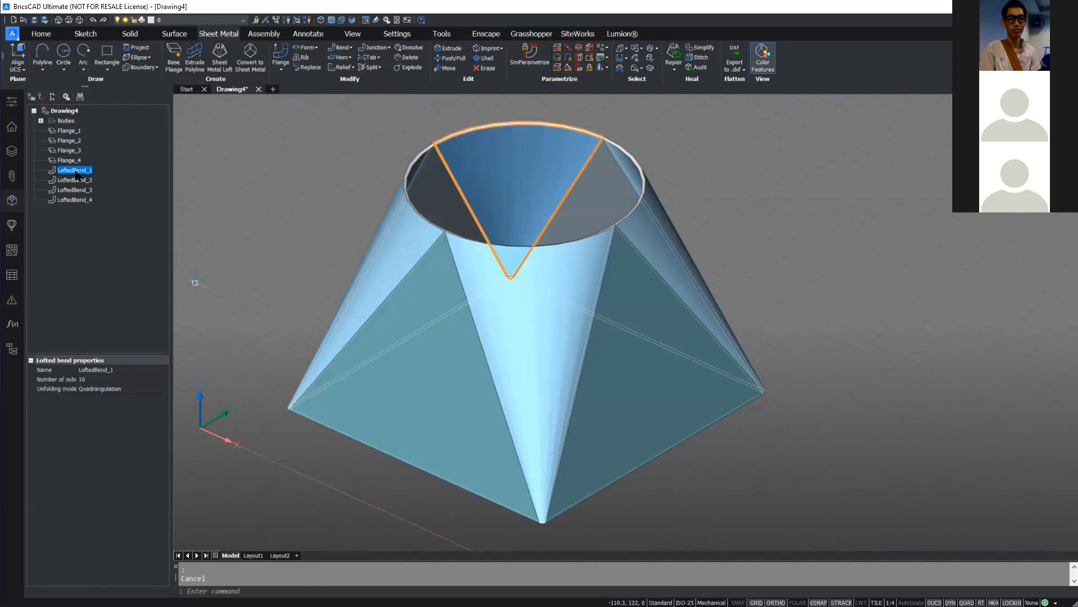
pyautogui.click(77, 180)
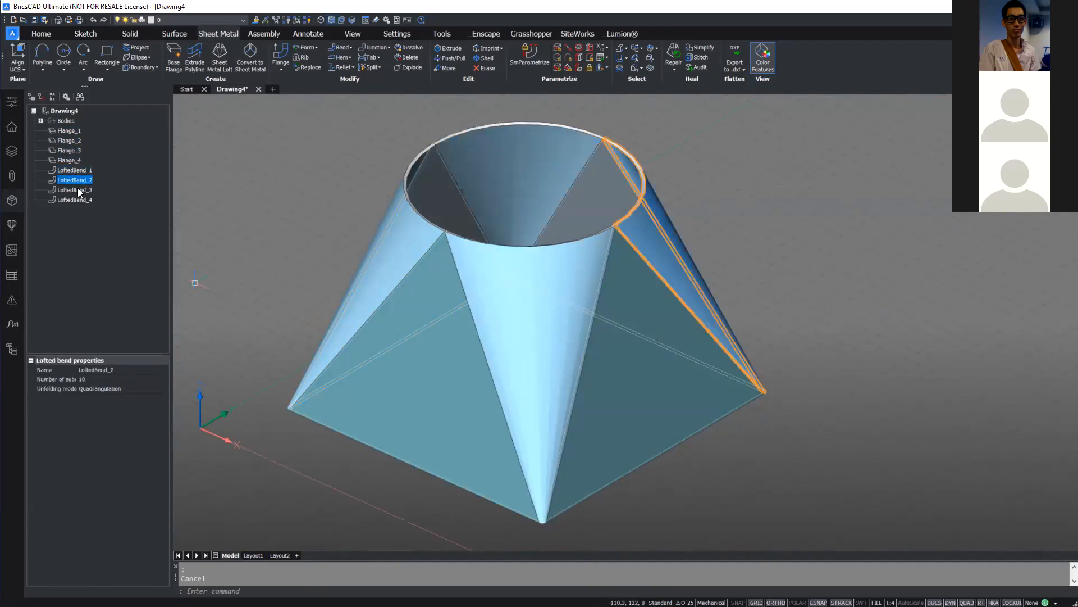
pyautogui.click(78, 191)
pyautogui.click(84, 201)
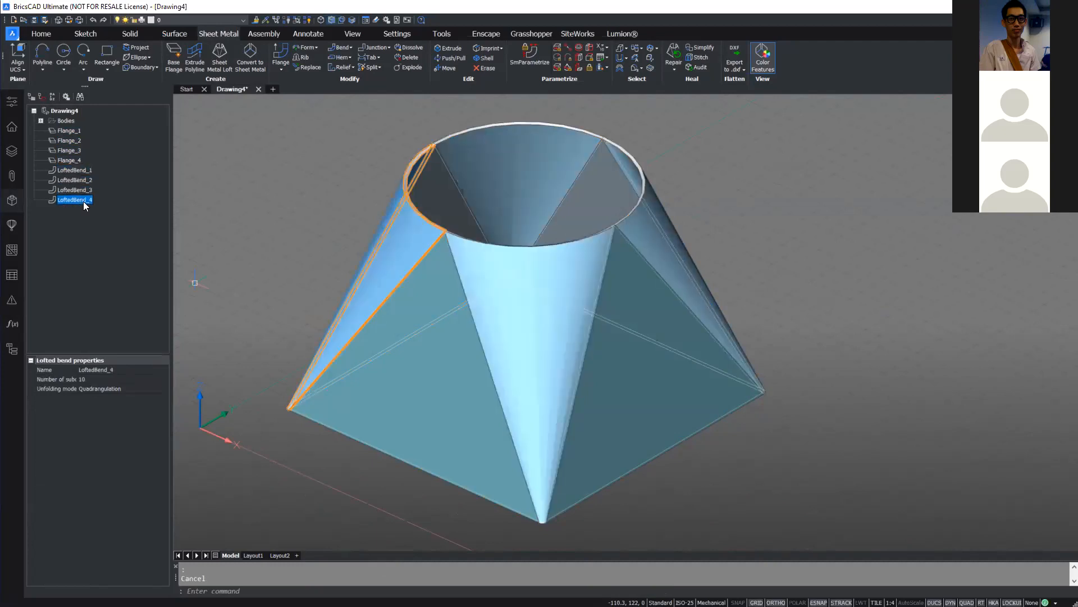
pyautogui.scroll(-2, 665, 357)
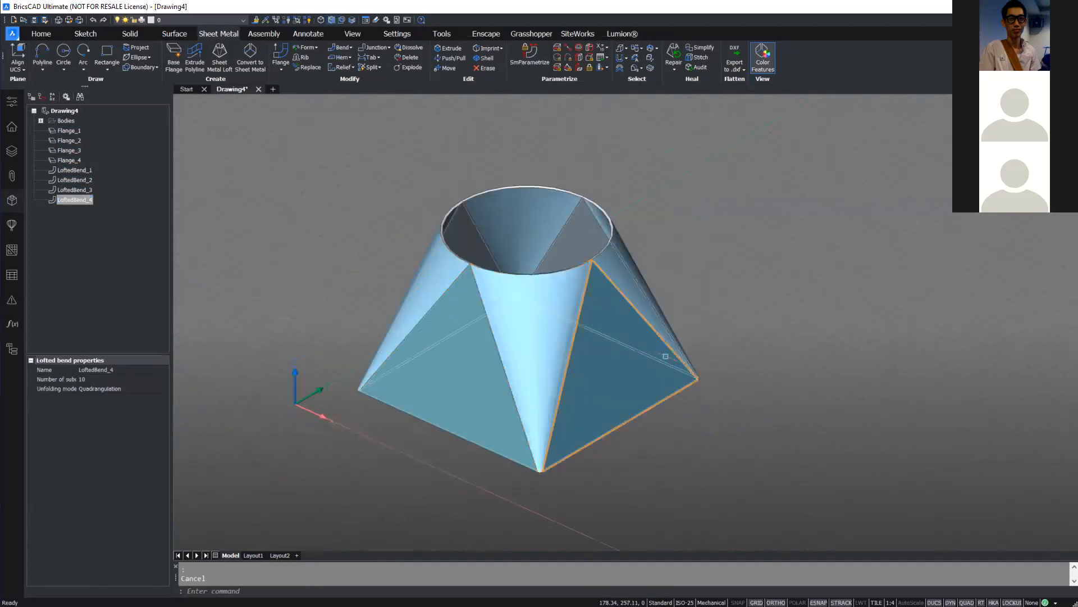
pyautogui.moveTo(461, 322)
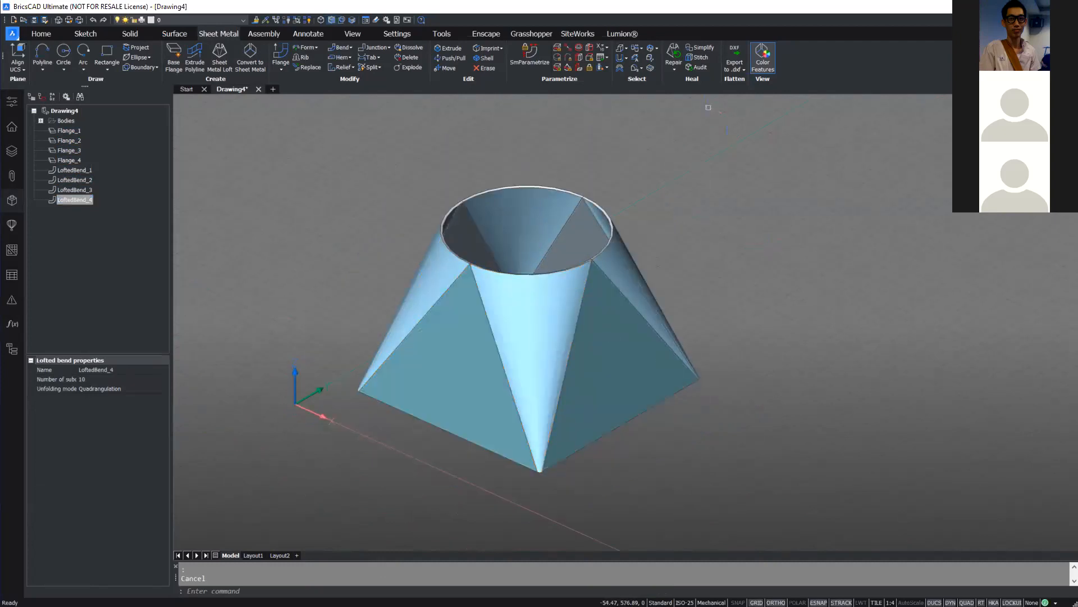
# Step: Unfold the lofted body starting from one of its flange faces and place the flat pattern behind the body
pyautogui.click(735, 66)
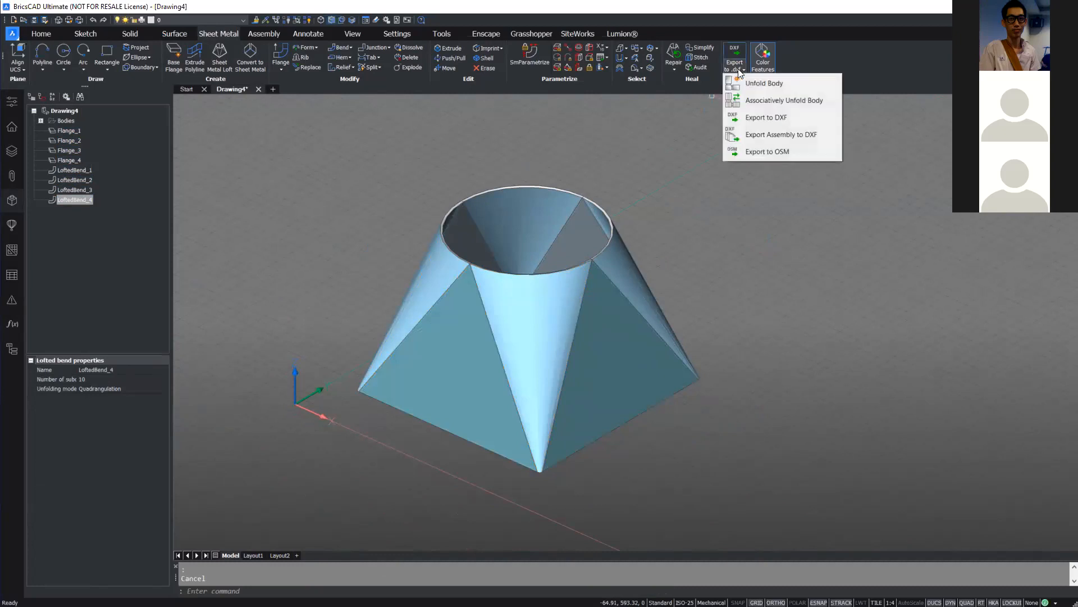
pyautogui.click(784, 84)
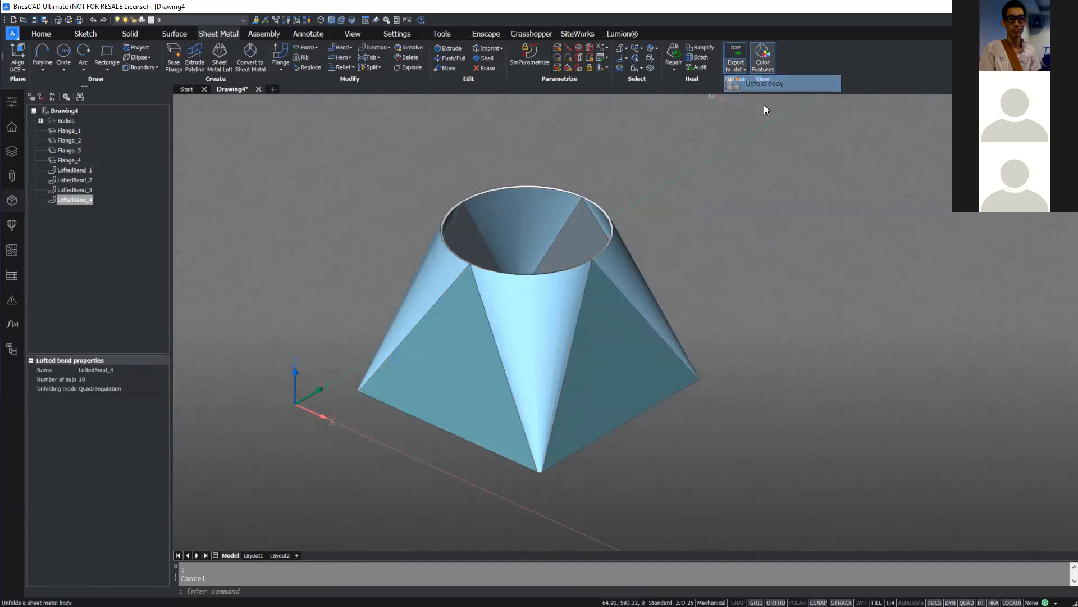
pyautogui.click(602, 326)
pyautogui.scroll(-3, 267, 337)
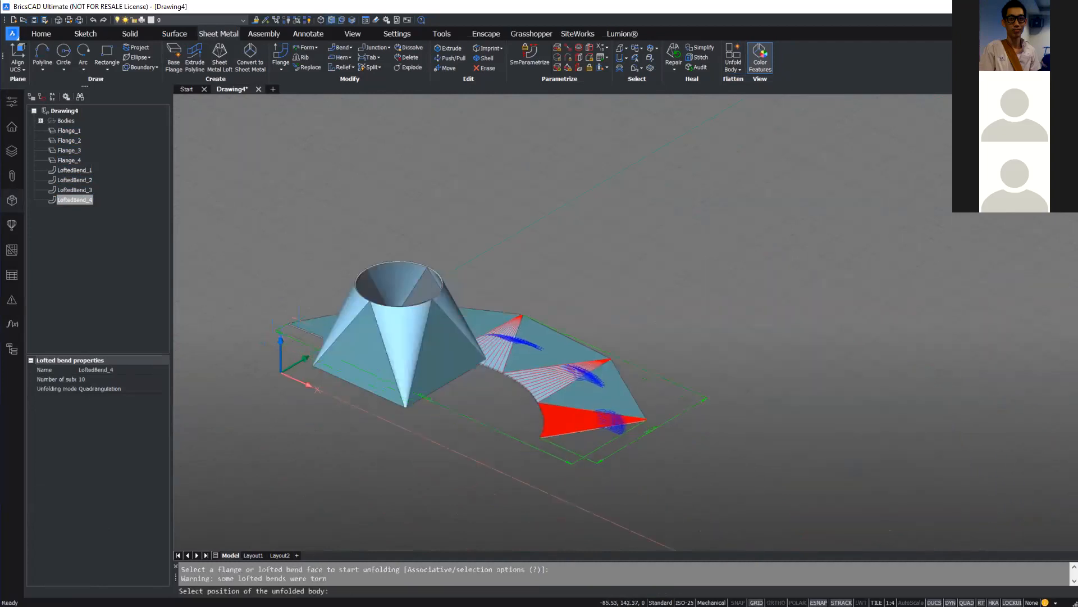
pyautogui.click(635, 121)
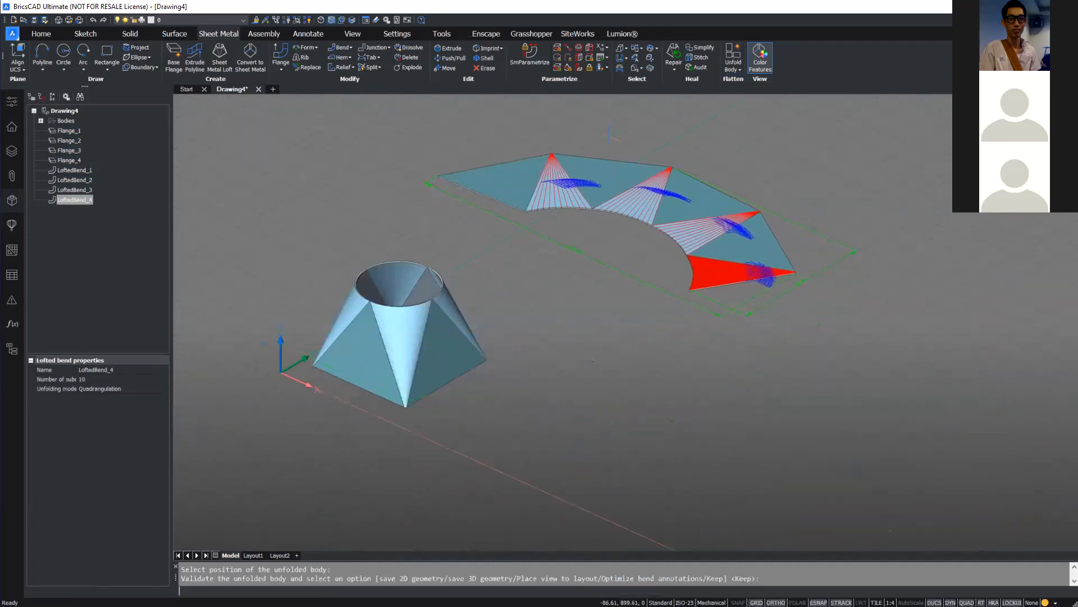
# Step: Leave the unfold command and create a new drawing from the Mechanical-mm template
pyautogui.press('Escape')
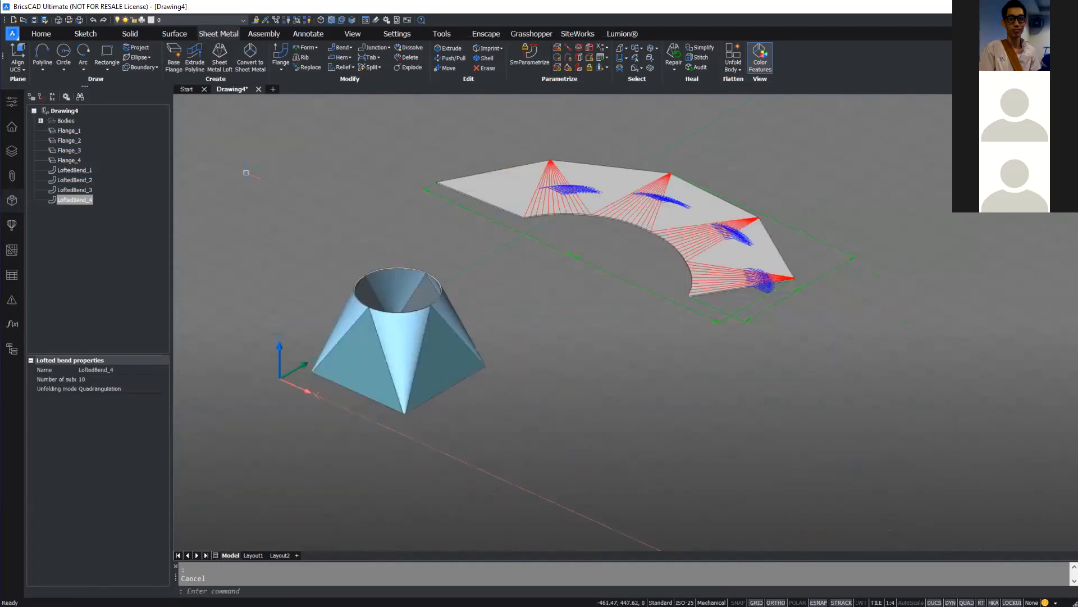
pyautogui.click(185, 88)
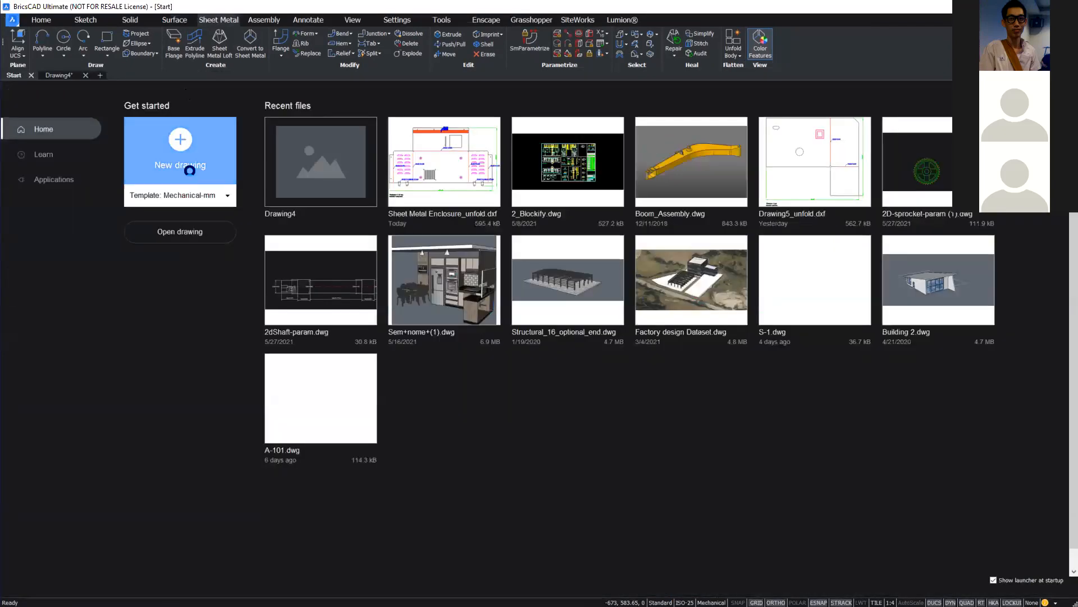
pyautogui.click(205, 163)
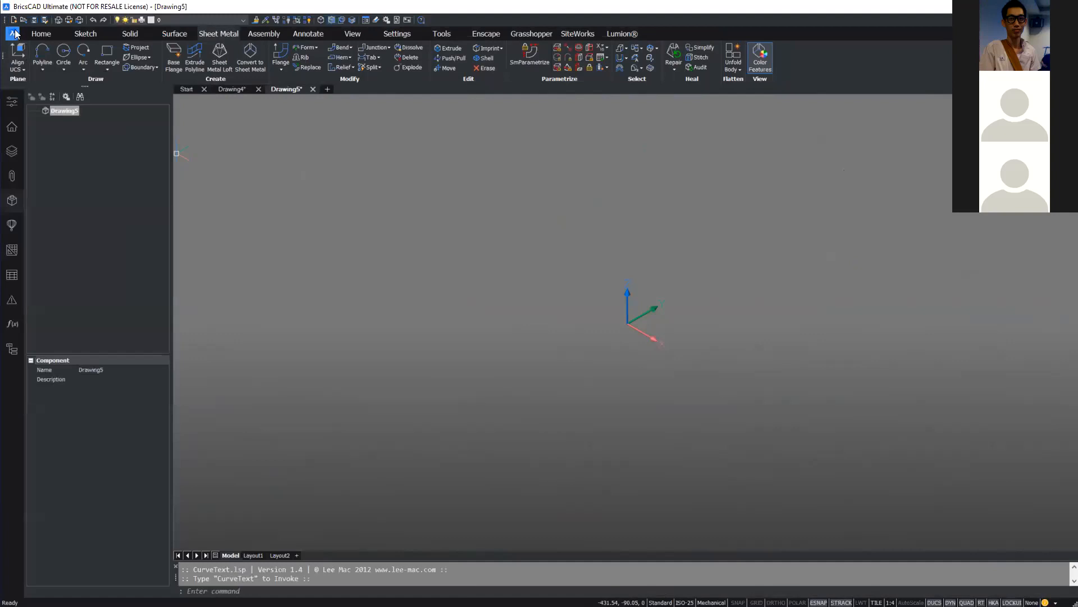
# Step: Import the SolidWorks part Sheet Metal Enclosure.SLDPRT from the 12_Sheet_Metal_form_features folder and open the imported result
pyautogui.click(14, 34)
pyautogui.click(69, 178)
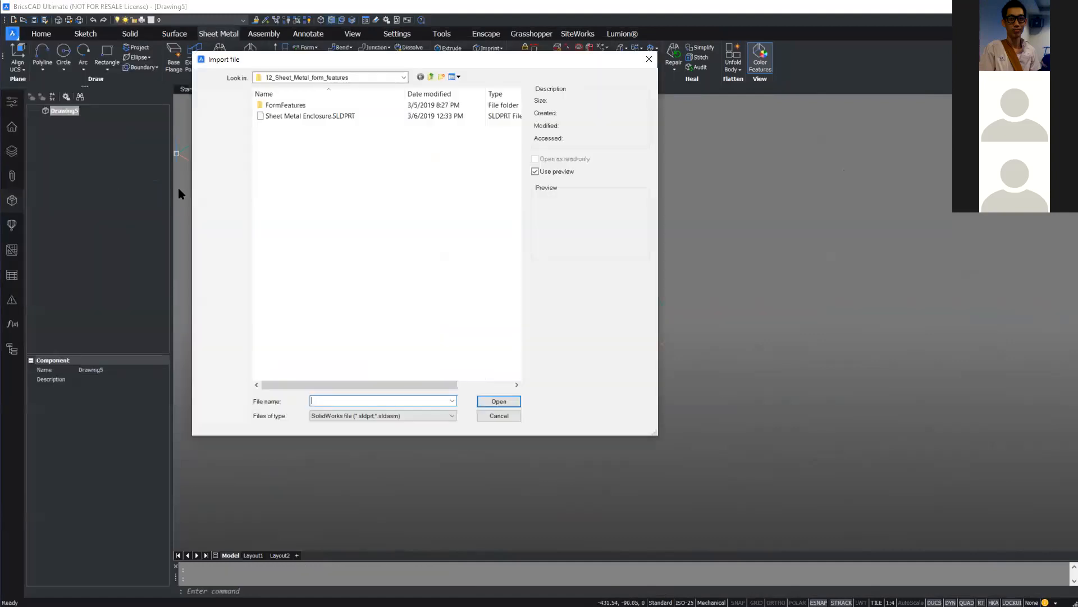
pyautogui.click(409, 416)
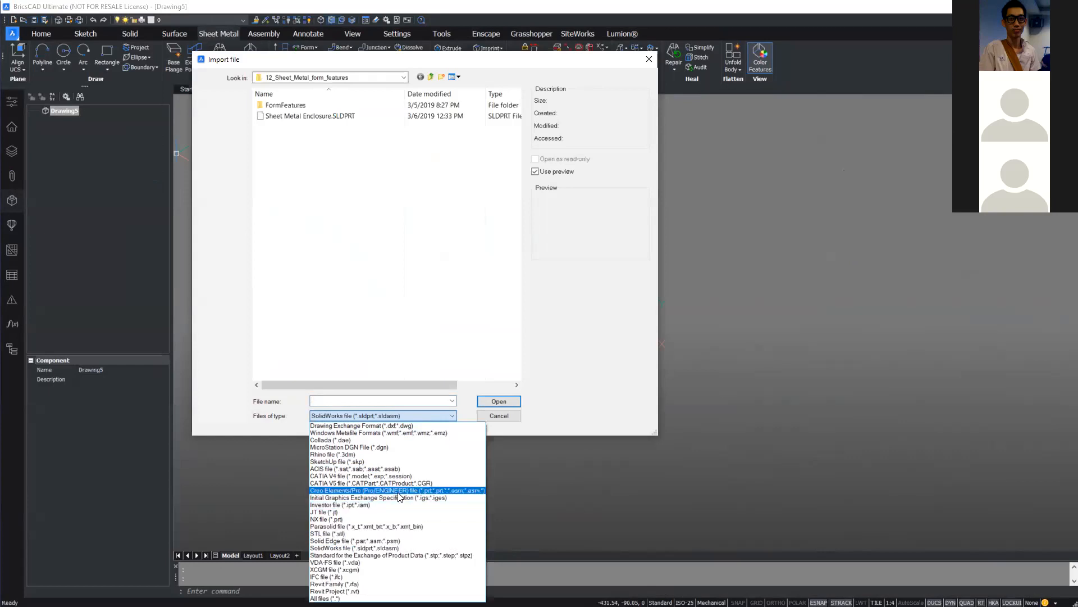
pyautogui.click(368, 547)
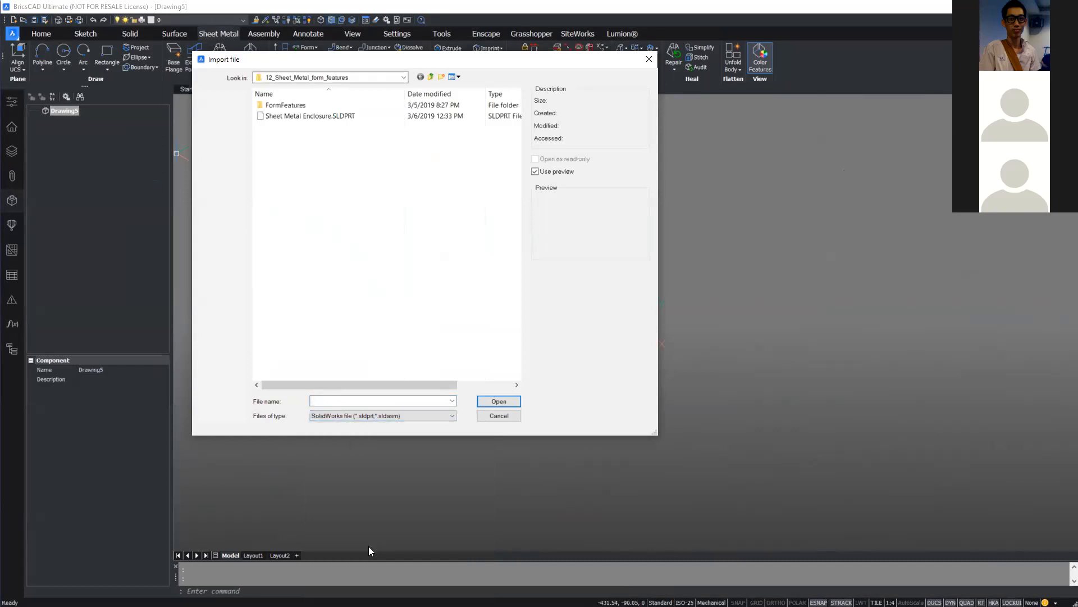
pyautogui.click(345, 115)
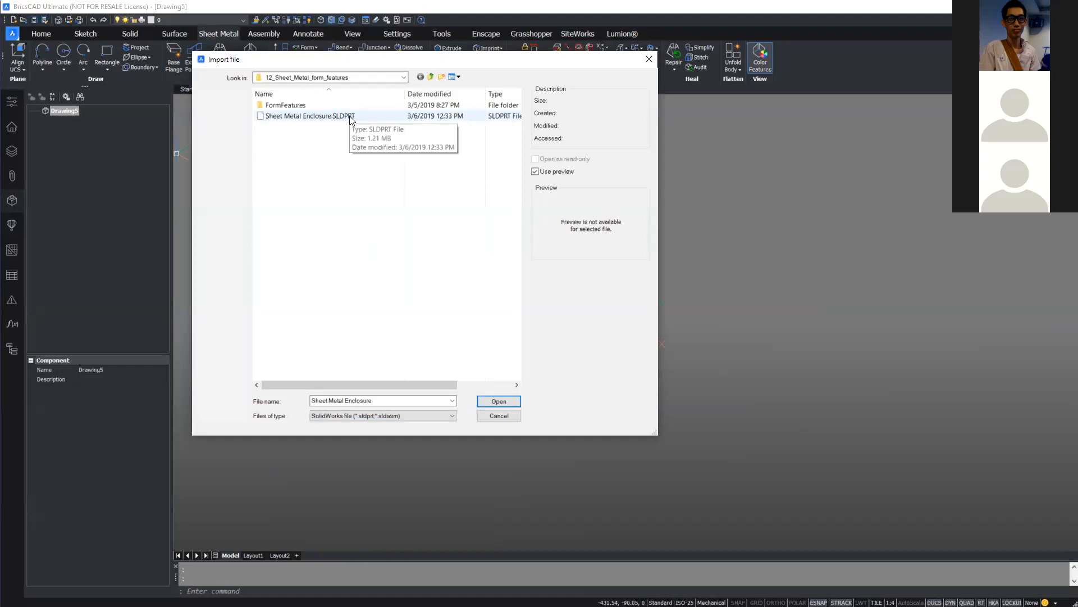
pyautogui.click(504, 401)
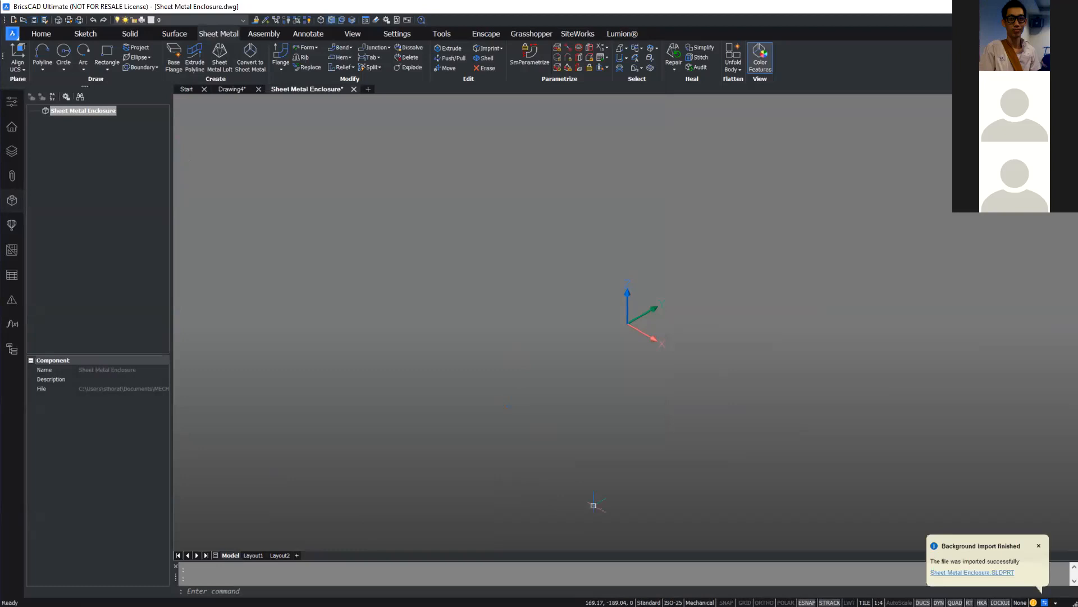
pyautogui.click(1009, 575)
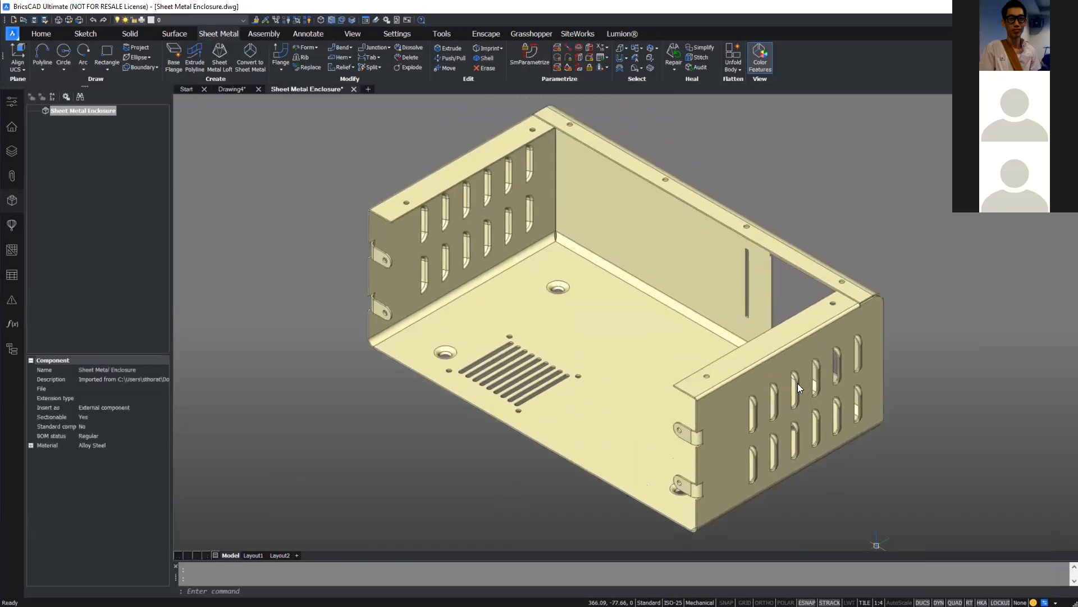
# Step: Convert the entire imported enclosure model to sheet metal
pyautogui.scroll(-3, 311, 230)
pyautogui.keyDown('shift'); pyautogui.moveTo(353, 281); pyautogui.dragTo(595, 258, button='middle'); pyautogui.keyUp('shift')
pyautogui.scroll(2, 448, 209)
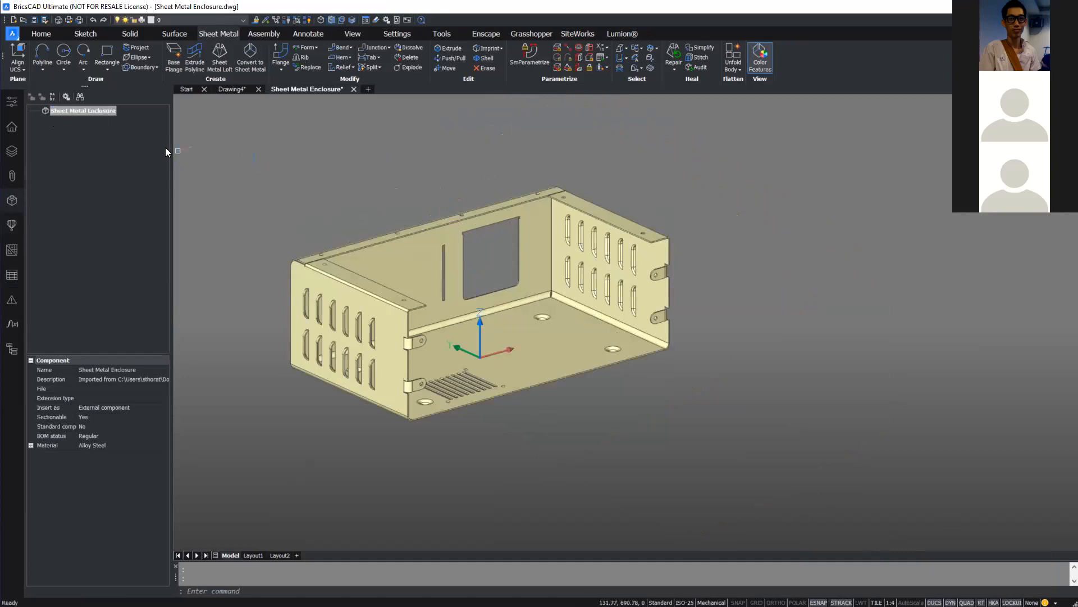
pyautogui.click(107, 111)
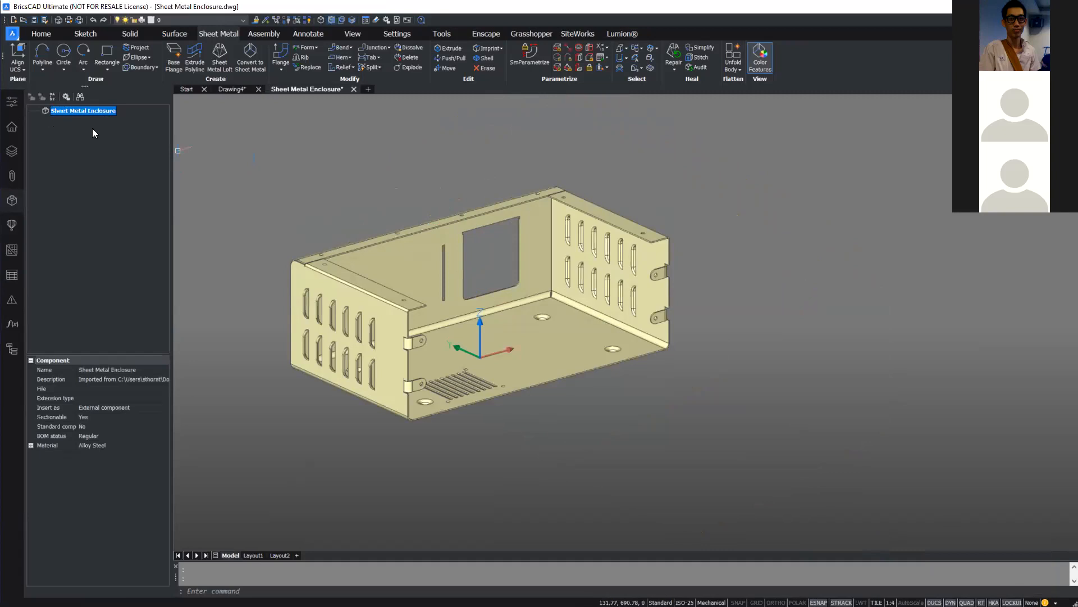
pyautogui.scroll(4, 423, 221)
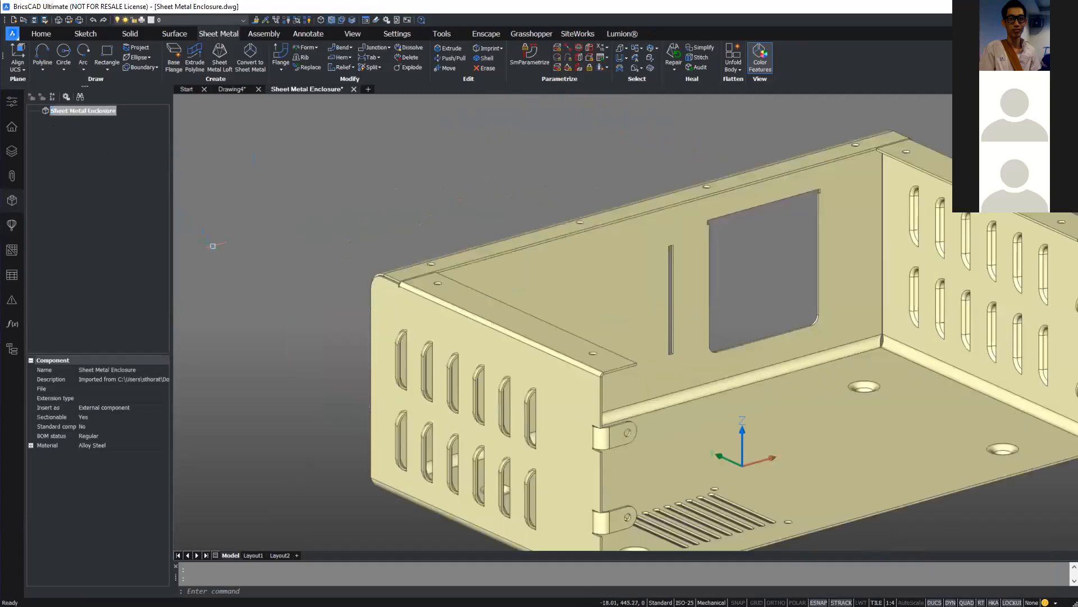
pyautogui.scroll(-4, 423, 221)
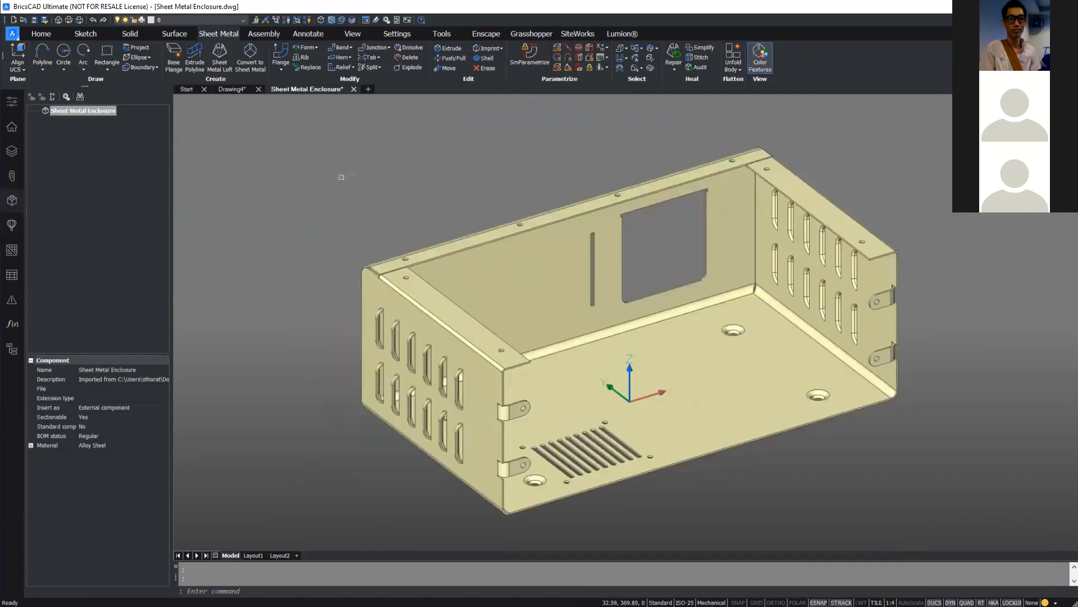
pyautogui.click(249, 70)
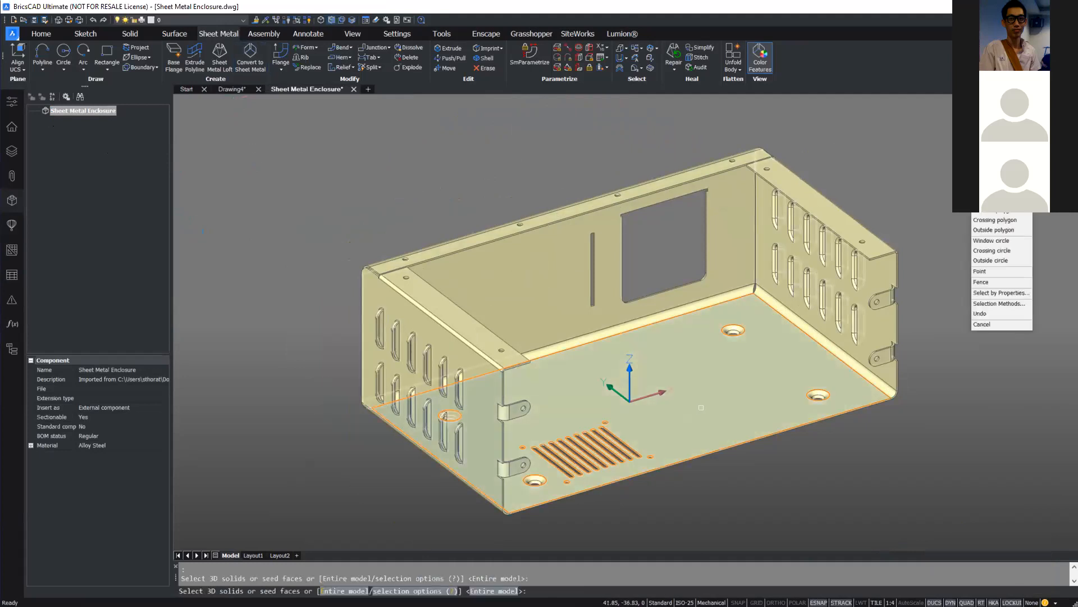
pyautogui.press('Return')
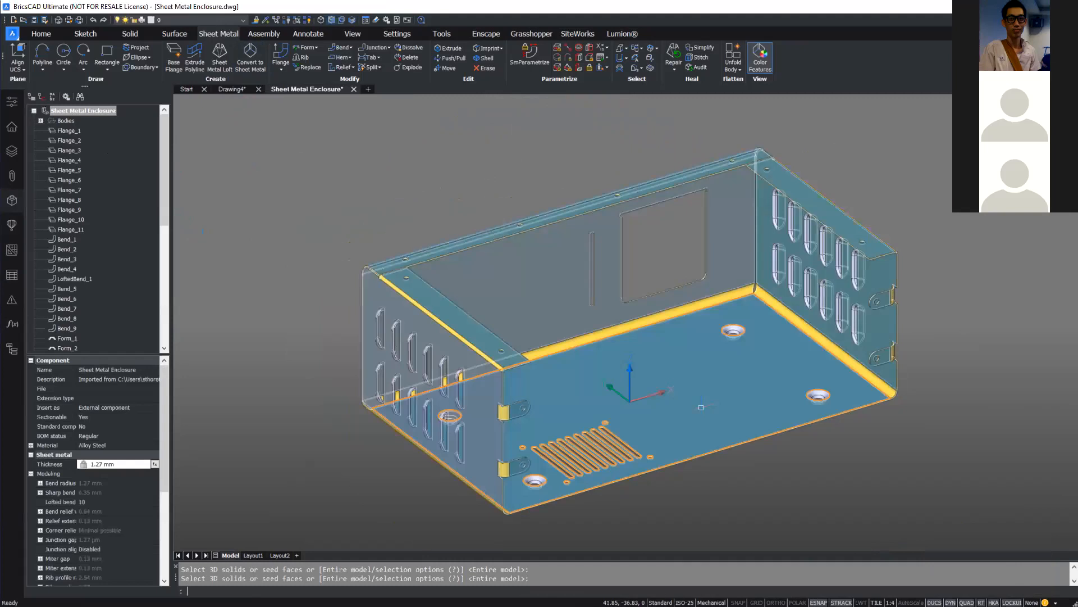
pyautogui.click(296, 183)
pyautogui.click(294, 178)
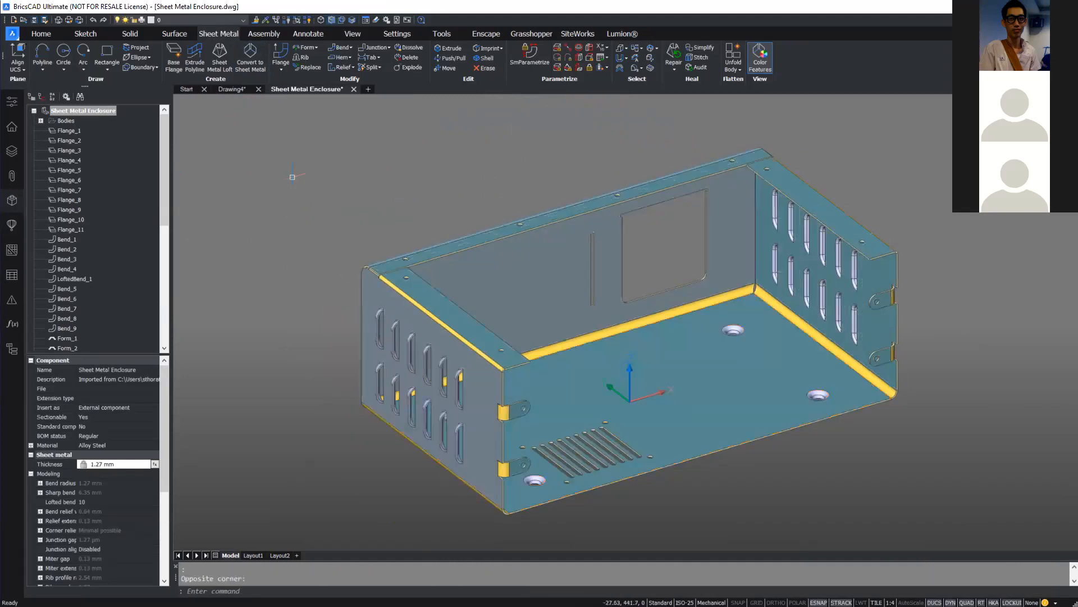
# Step: Examine the enclosure's flanges and first bends by highlighting each recognized feature in turn, starting from Flange_1
pyautogui.click(69, 131)
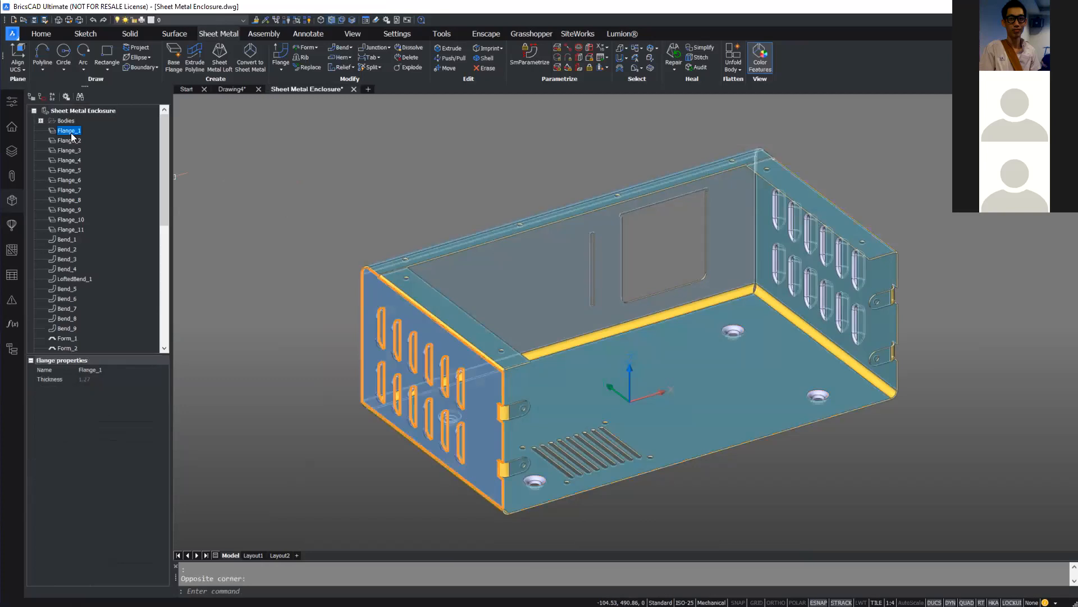
pyautogui.click(72, 139)
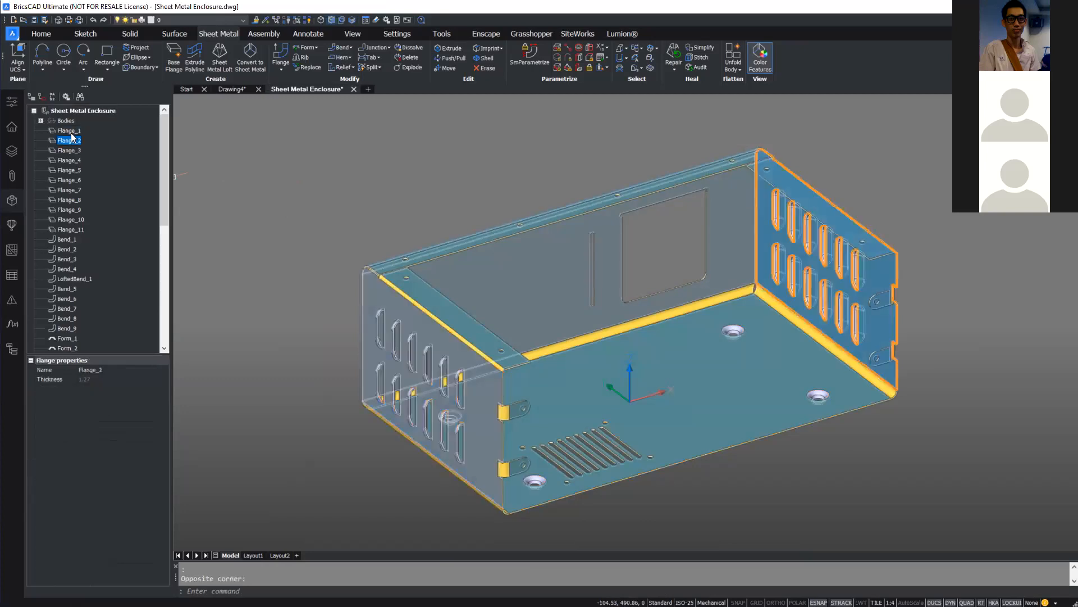
pyautogui.press('Down')
pyautogui.press('Down')
pyautogui.press('Down')
pyautogui.press('Down')
pyautogui.press('Down')
pyautogui.press('Down')
pyautogui.press('Down')
pyautogui.press('Down')
pyautogui.press('Down')
pyautogui.press('Down')
pyautogui.press('Down')
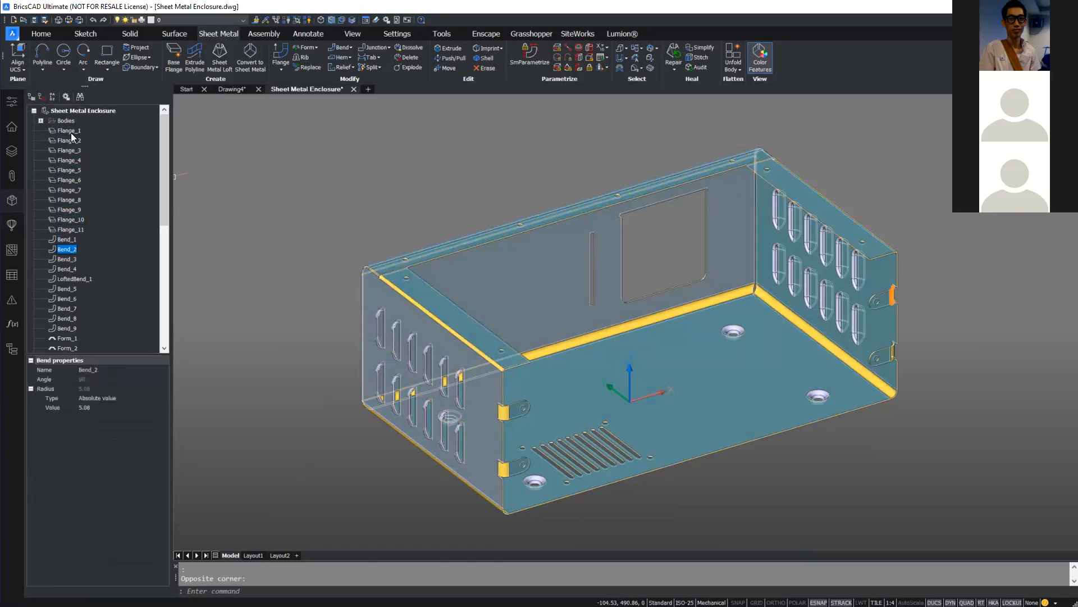
# Step: Examine the enclosure's form features by highlighting each one from Form_1 to Form_28
pyautogui.scroll(-2, 67, 337)
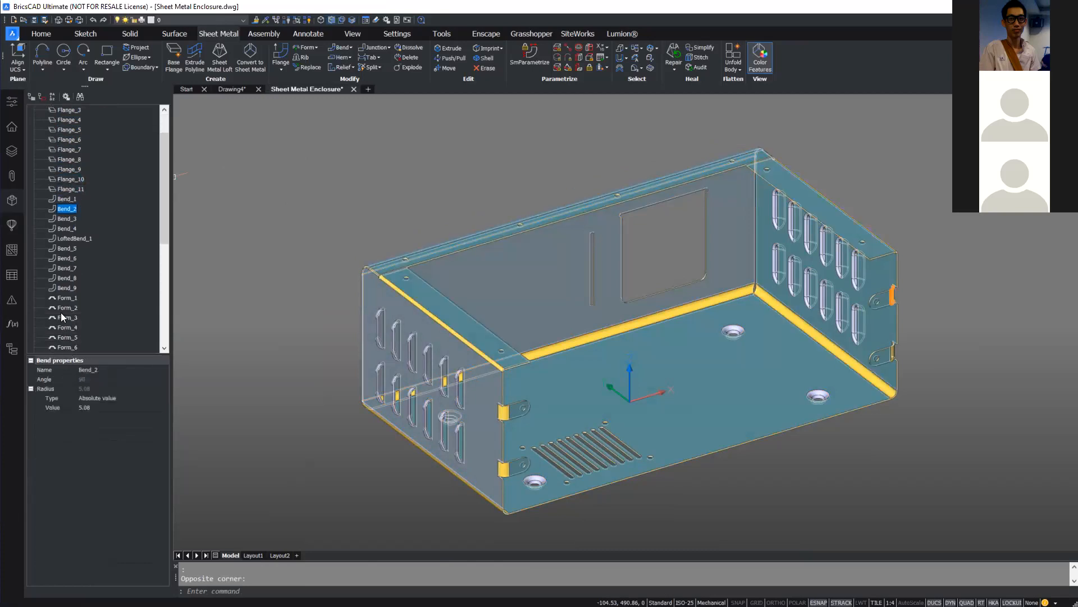
pyautogui.click(68, 298)
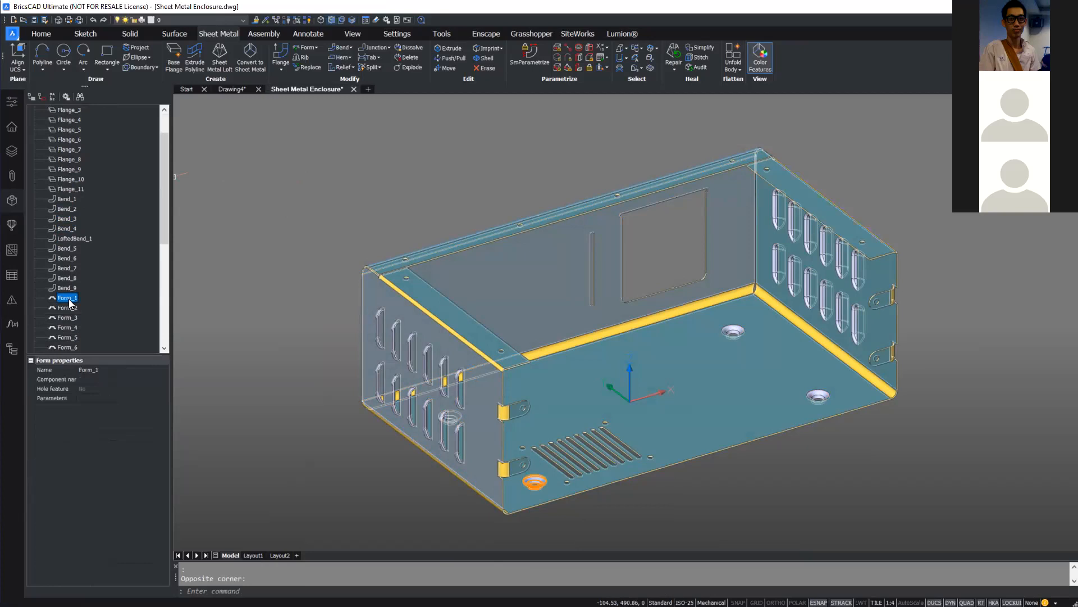
pyautogui.press('Down')
pyautogui.press('Down')
pyautogui.press('Down')
pyautogui.press('Down')
pyautogui.press('Down')
pyautogui.press('Down')
pyautogui.press('Down')
pyautogui.press('Down')
pyautogui.press('Down')
pyautogui.press('Down')
pyautogui.press('Down')
pyautogui.press('Down')
pyautogui.press('Down')
pyautogui.press('Down')
pyautogui.press('Down')
pyautogui.press('Down')
pyautogui.press('Down')
pyautogui.press('Down')
pyautogui.press('Down')
pyautogui.press('Down')
pyautogui.press('Down')
pyautogui.press('Down')
pyautogui.press('Down')
pyautogui.press('Down')
pyautogui.press('Down')
pyautogui.press('Down')
pyautogui.press('Down')
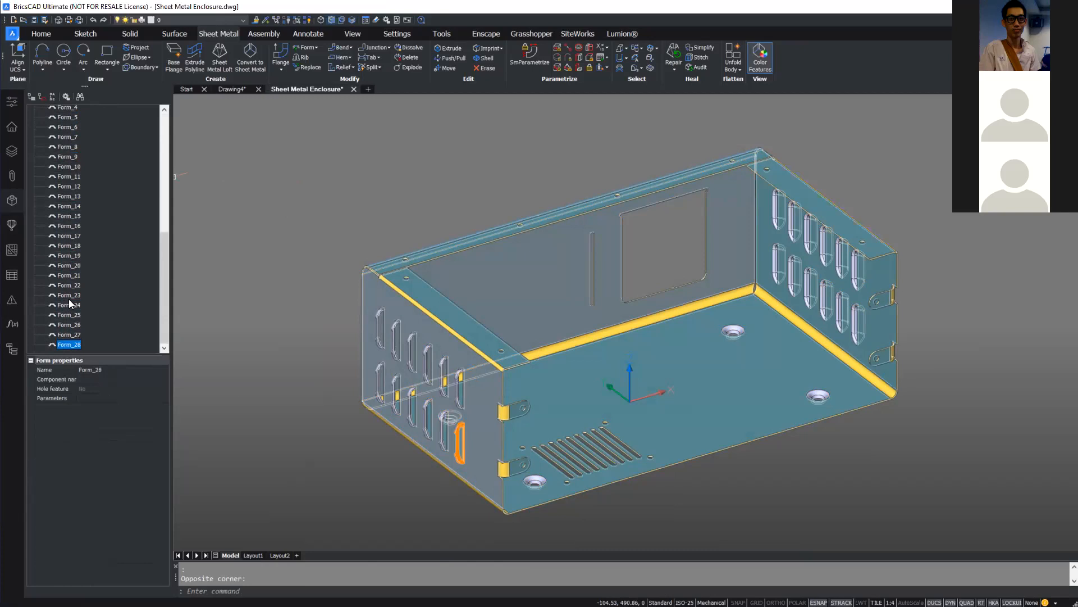
pyautogui.press('Escape')
# Step: Draw a 15 by 120 mm rectangle on the enclosure's bottom flange, beside the row of vent slots
pyautogui.scroll(-2, 341, 190)
pyautogui.scroll(2, 376, 194)
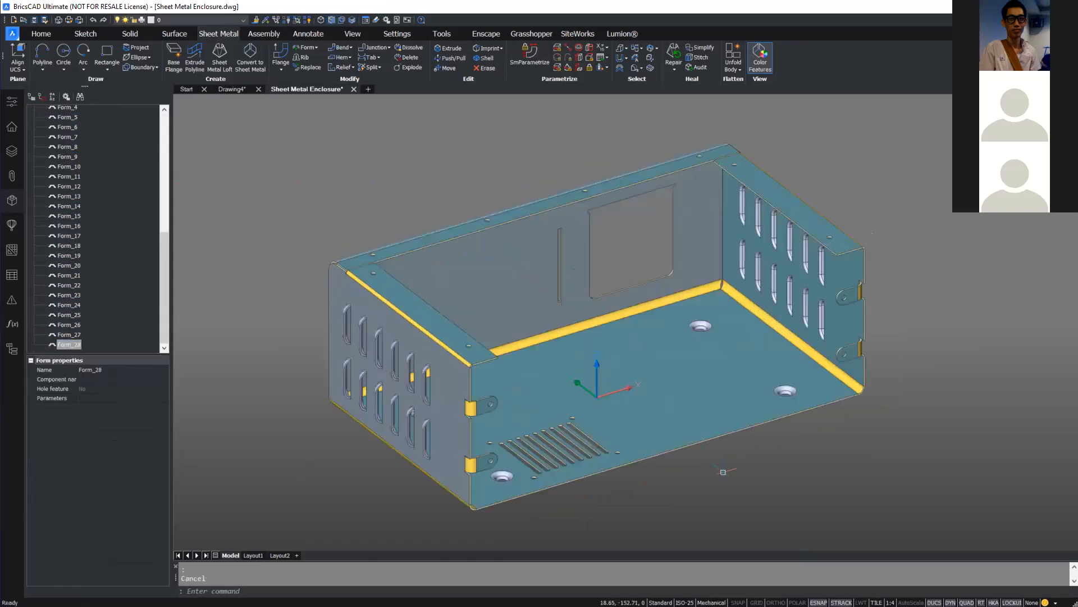
pyautogui.keyDown('shift'); pyautogui.moveTo(741, 504); pyautogui.dragTo(739, 500, button='middle'); pyautogui.keyUp('shift')
pyautogui.scroll(3, 725, 495)
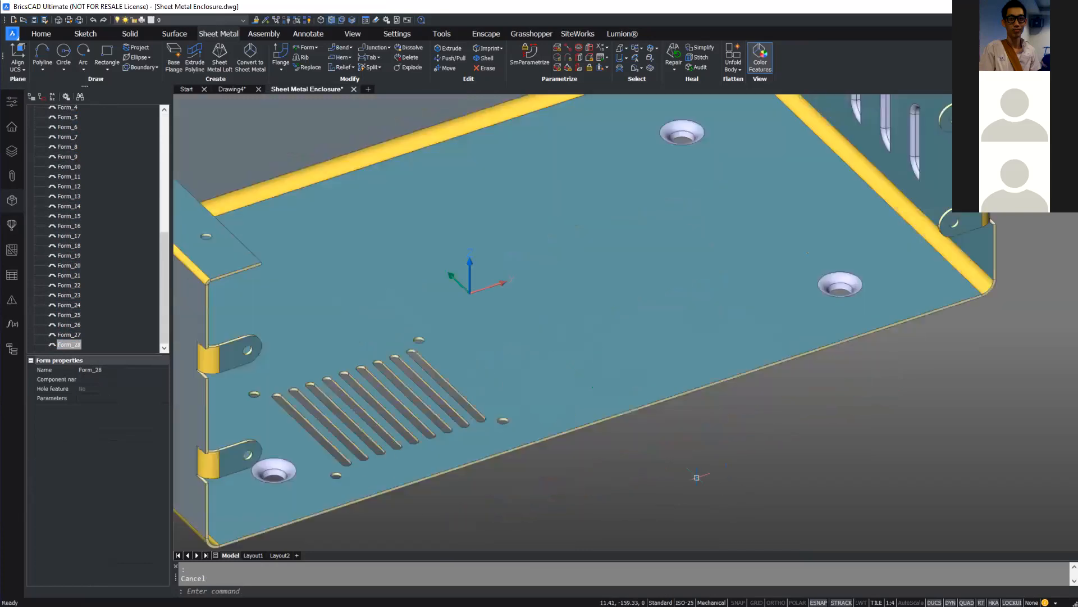
pyautogui.click(309, 34)
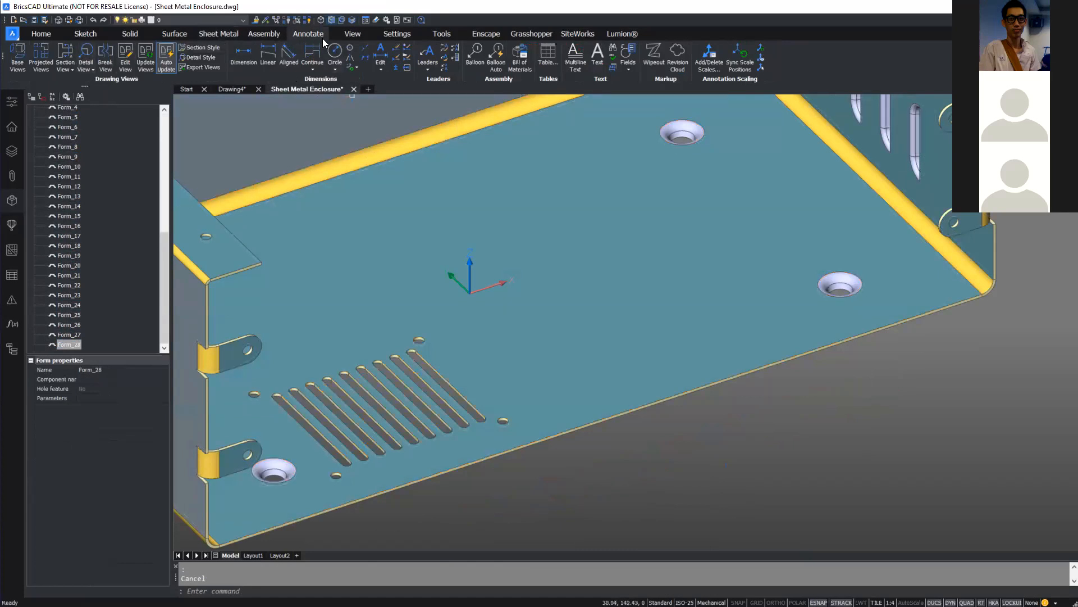
pyautogui.click(40, 34)
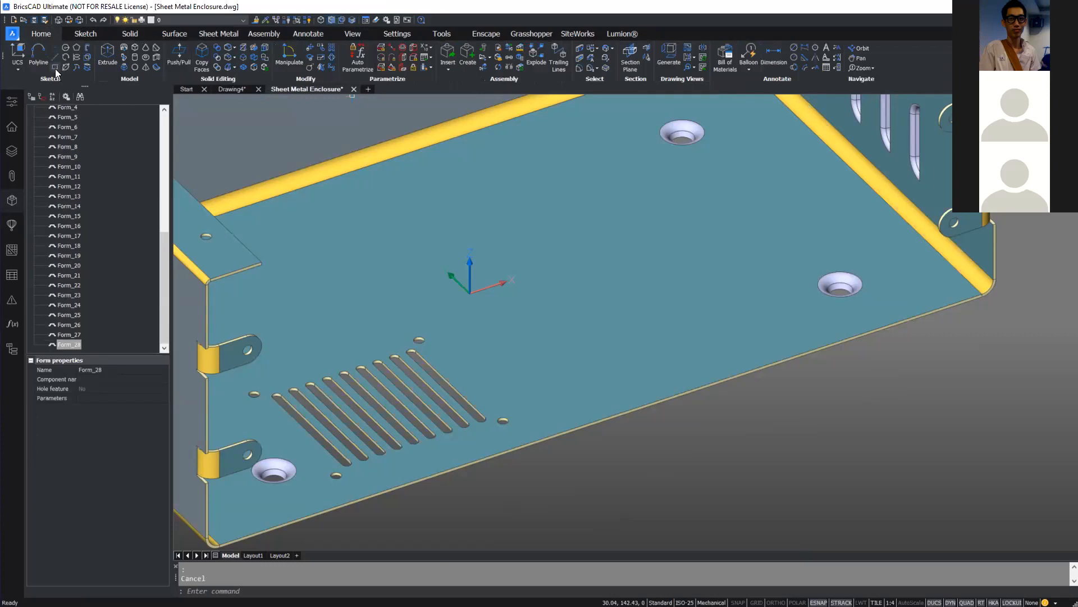
pyautogui.press('Return')
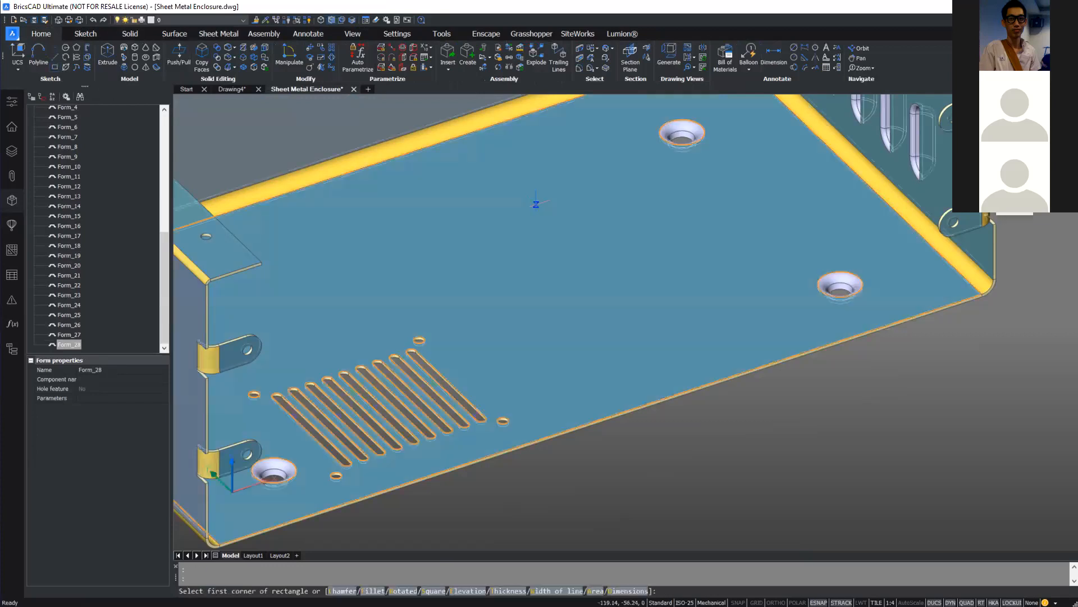
pyautogui.click(503, 214)
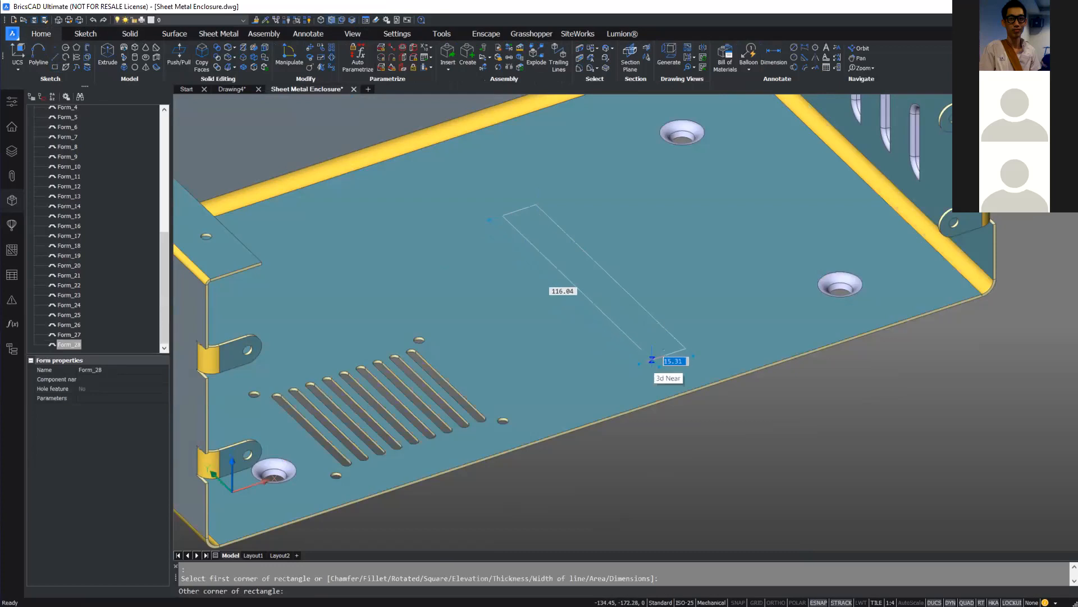
pyautogui.write('15')
pyautogui.press('Tab')
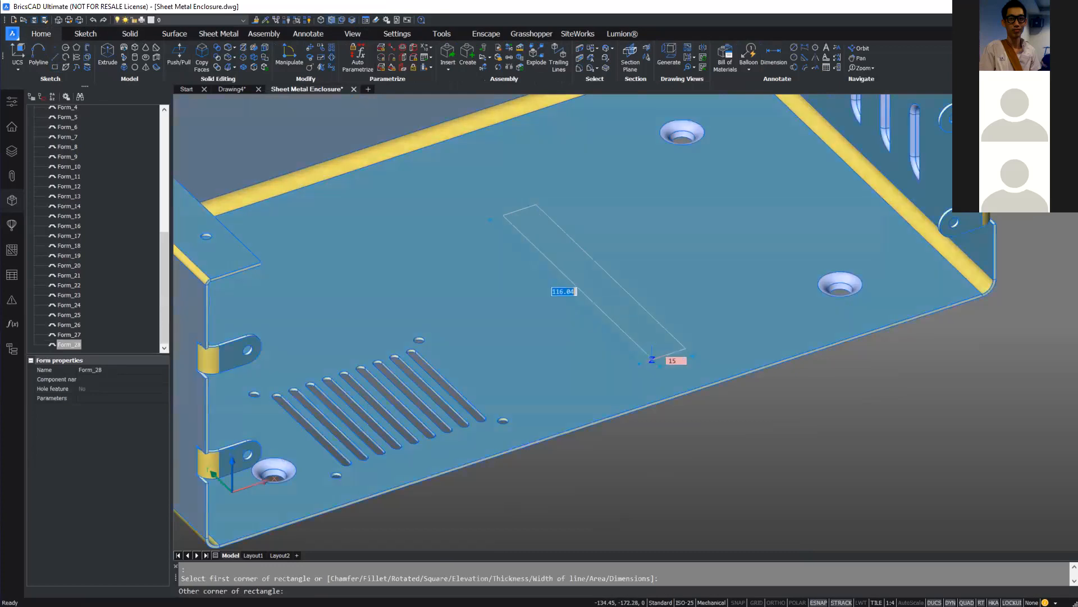
pyautogui.write('120')
pyautogui.press('Return')
pyautogui.scroll(-5, 652, 360)
pyautogui.scroll(3, 646, 342)
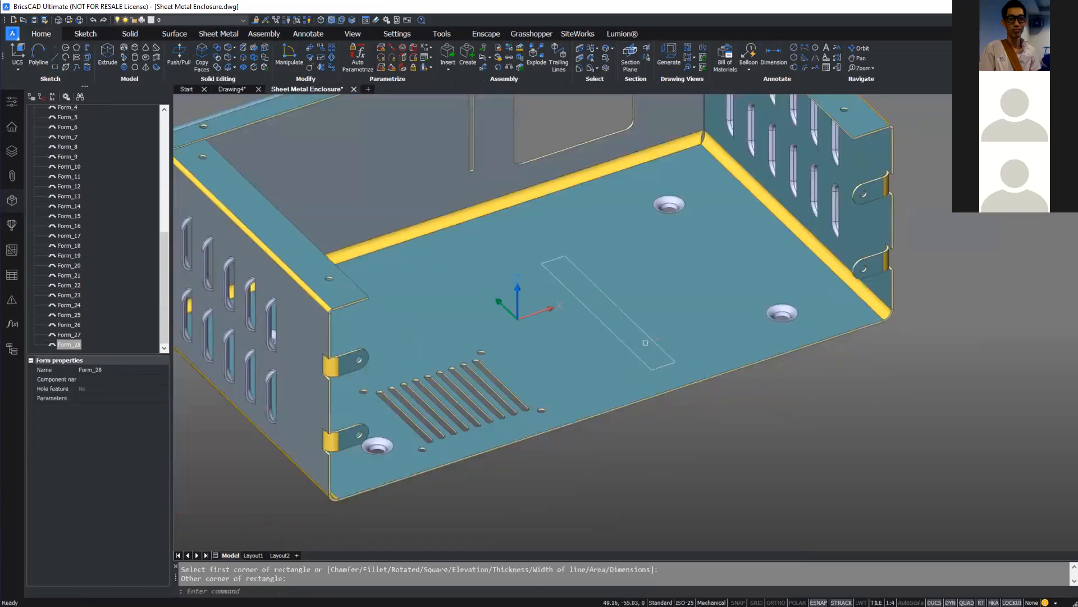
pyautogui.click(341, 22)
pyautogui.scroll(2, 754, 304)
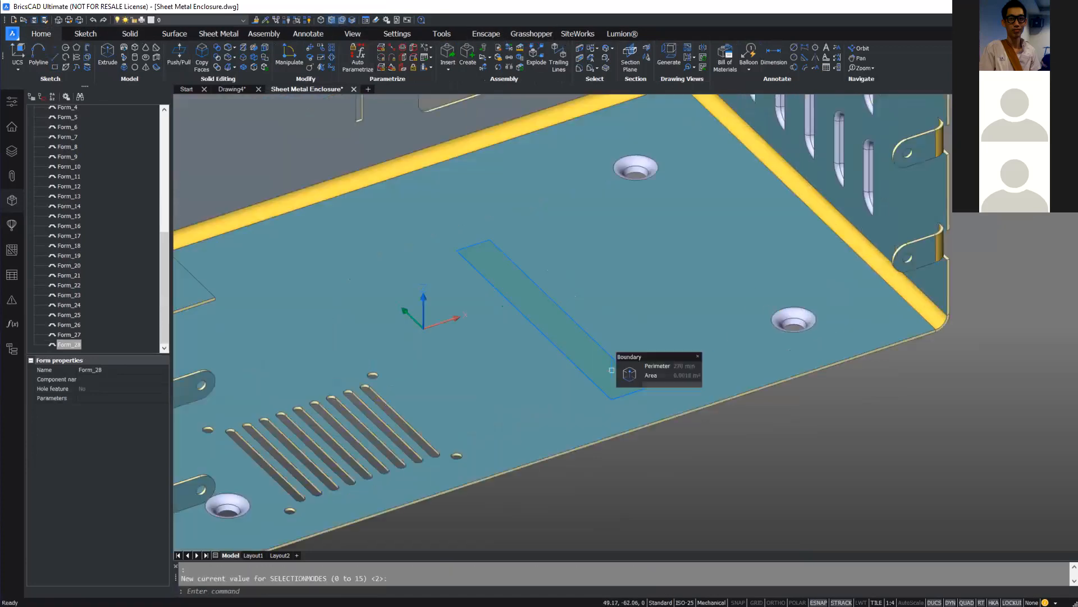
pyautogui.click(631, 374)
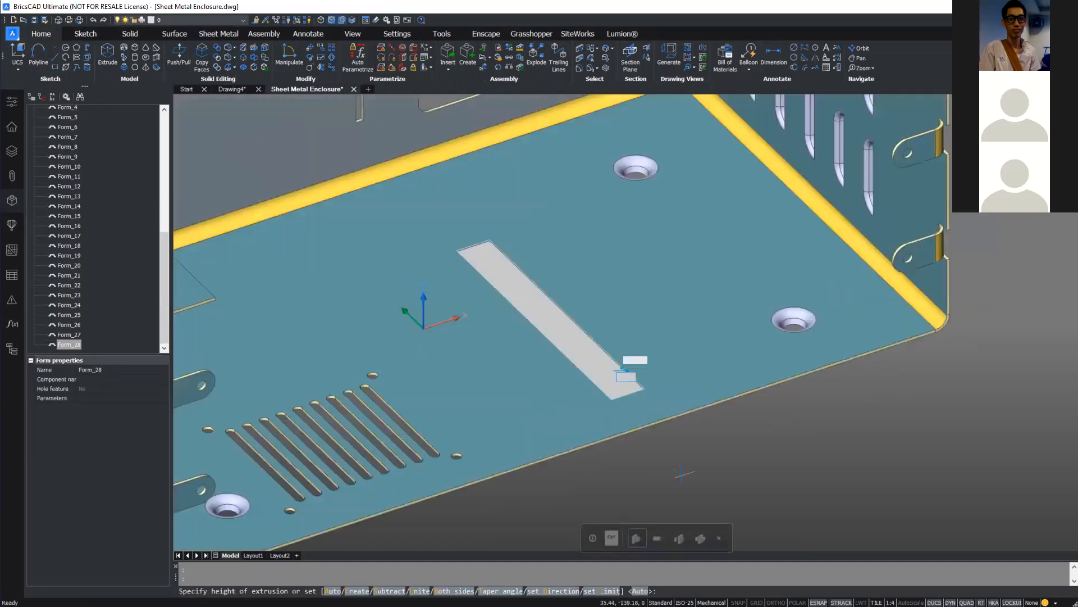
pyautogui.press('Escape')
pyautogui.press('Return')
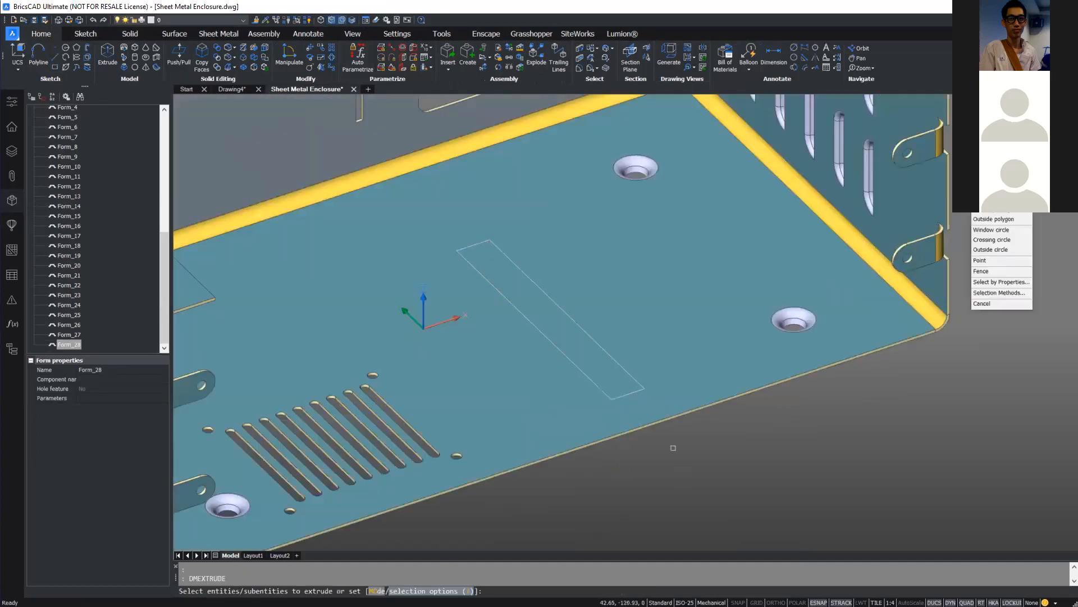
pyautogui.press('Escape')
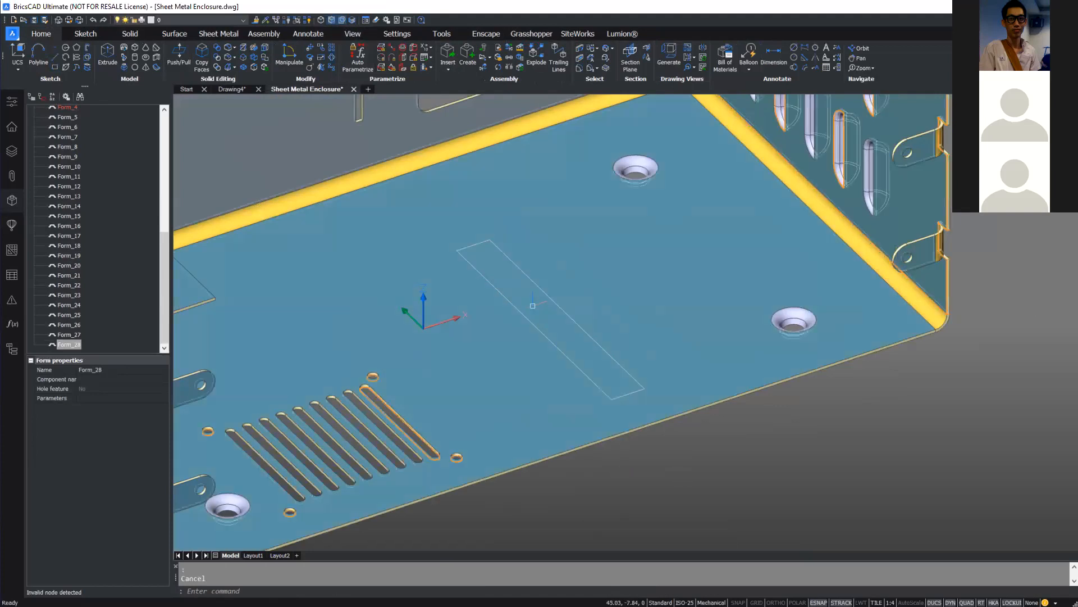
pyautogui.click(331, 22)
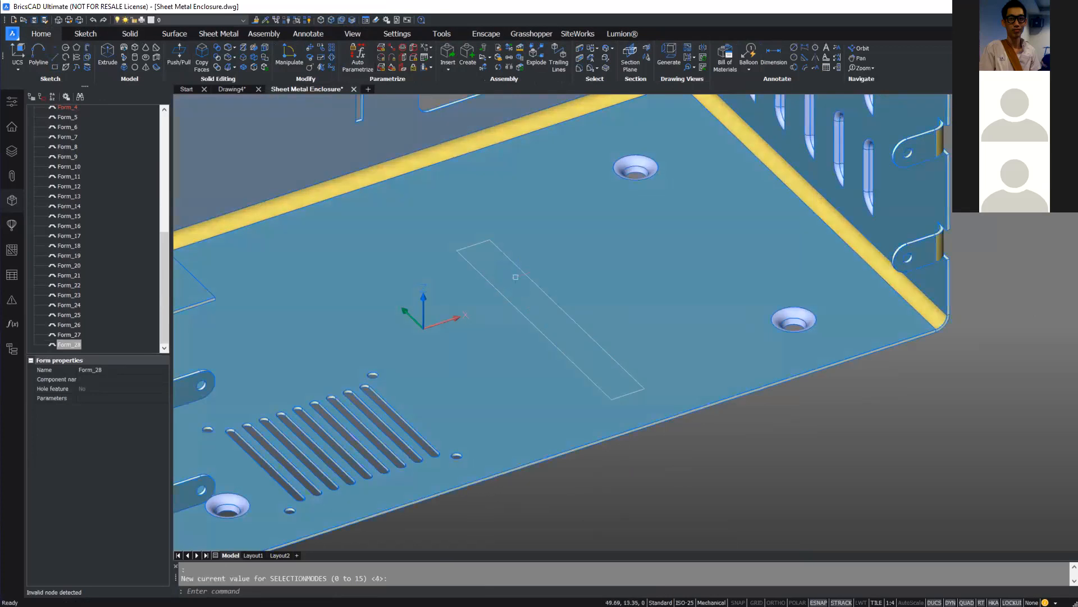
# Step: Undo the latest extrusion and the rectangle drawn on the enclosure's bottom flange
pyautogui.scroll(2, 517, 264)
pyautogui.press('Escape')
pyautogui.scroll(-3, 523, 274)
pyautogui.scroll(-2, 522, 274)
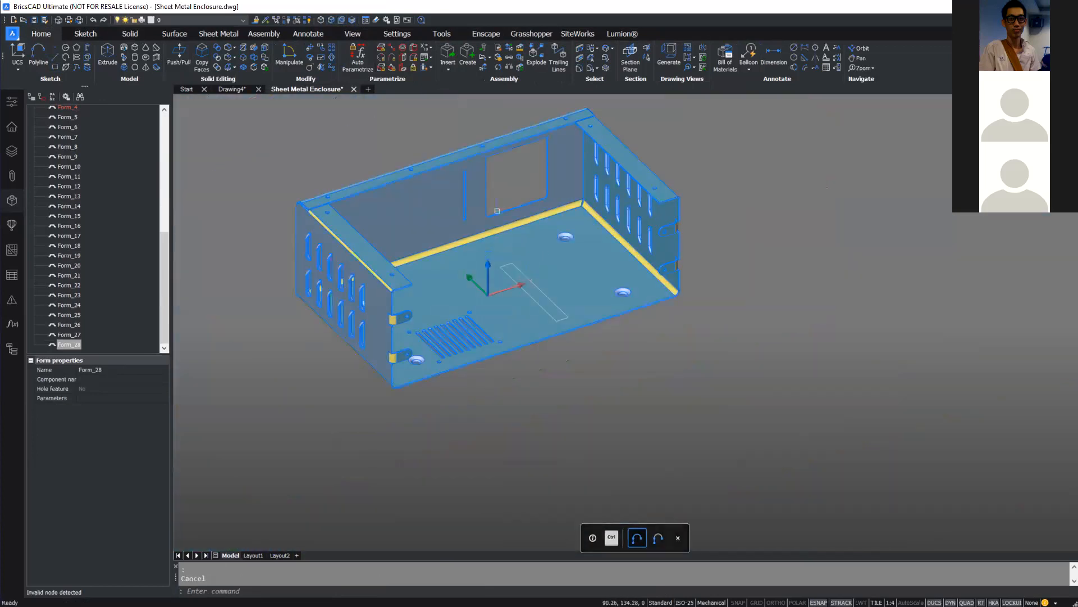
pyautogui.hotkey('ctrl', 'z')
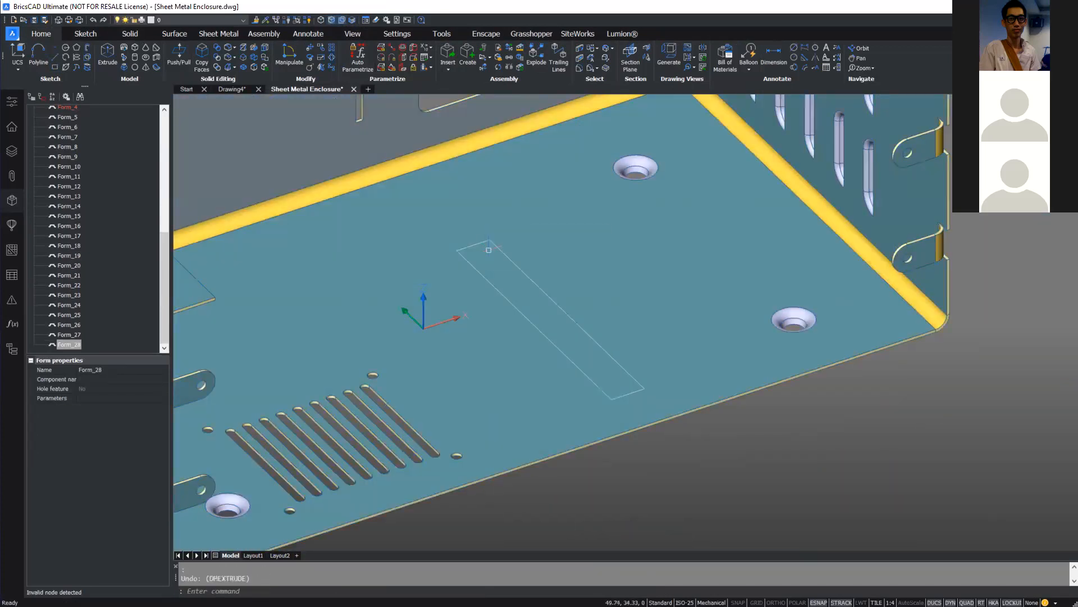
pyautogui.scroll(-2, 493, 258)
pyautogui.hotkey('ctrl', 'z')
pyautogui.hotkey('ctrl', 'z')
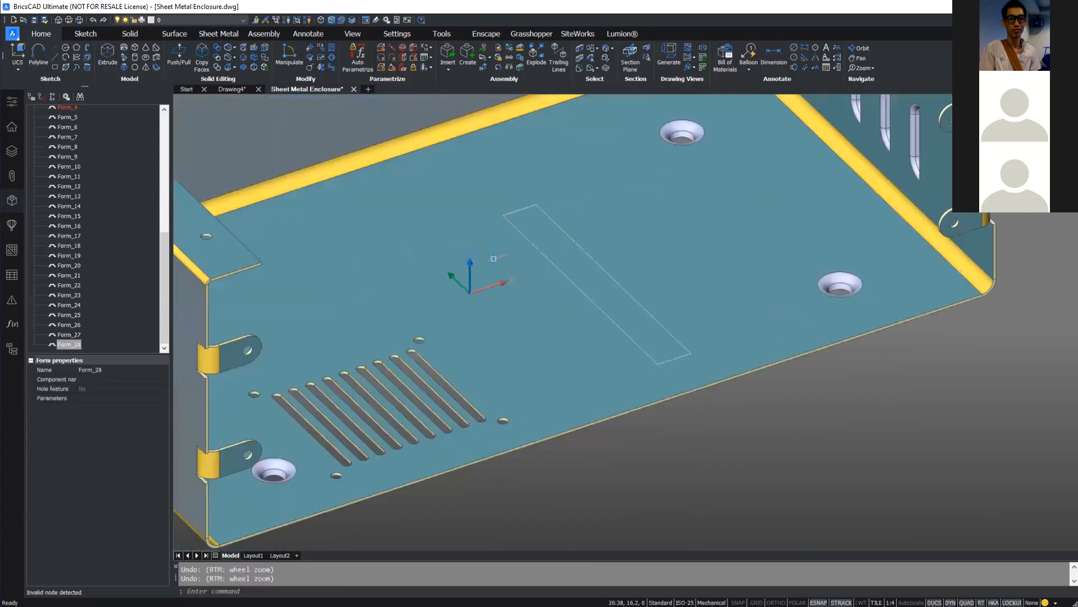
pyautogui.scroll(-3, 494, 259)
pyautogui.scroll(2, 400, 102)
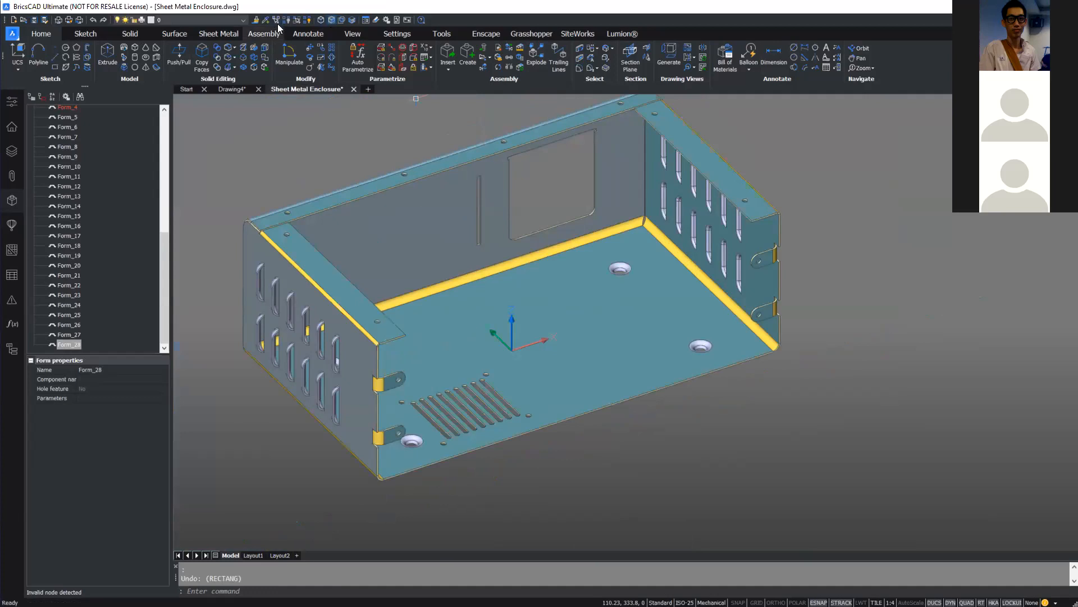
# Step: Try to export the unfolded enclosure to DXF using its bottom flange as the starting face, and undo the export
pyautogui.click(303, 33)
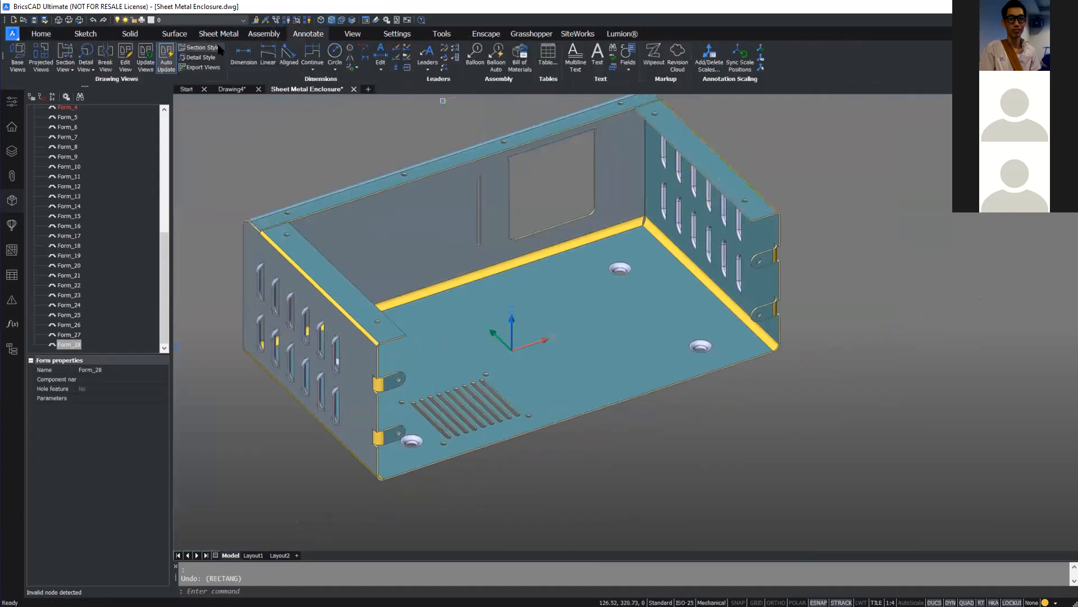
pyautogui.click(254, 35)
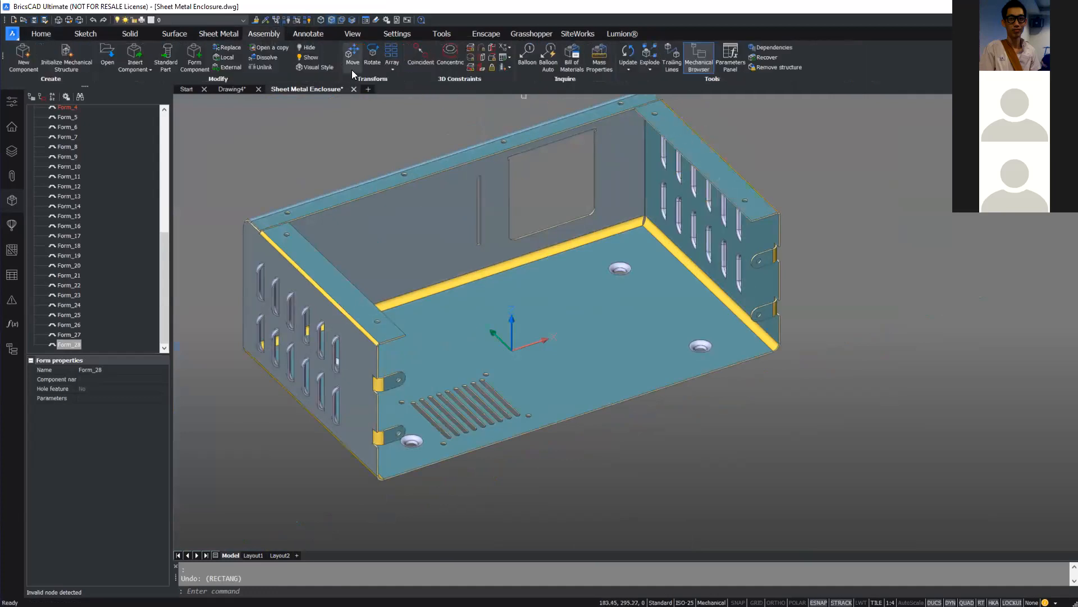
pyautogui.click(231, 35)
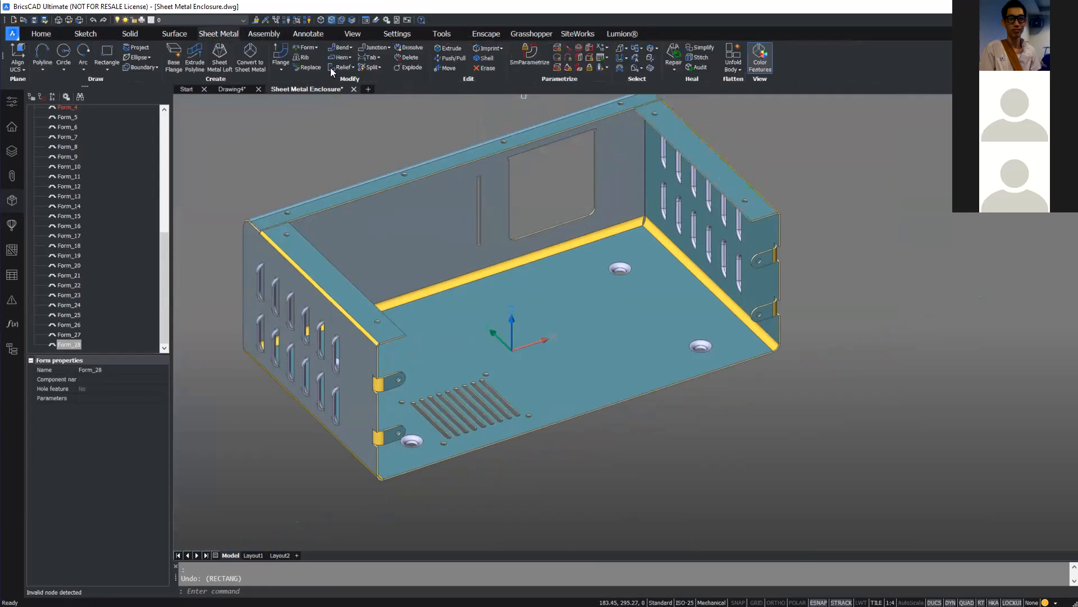
pyautogui.click(732, 69)
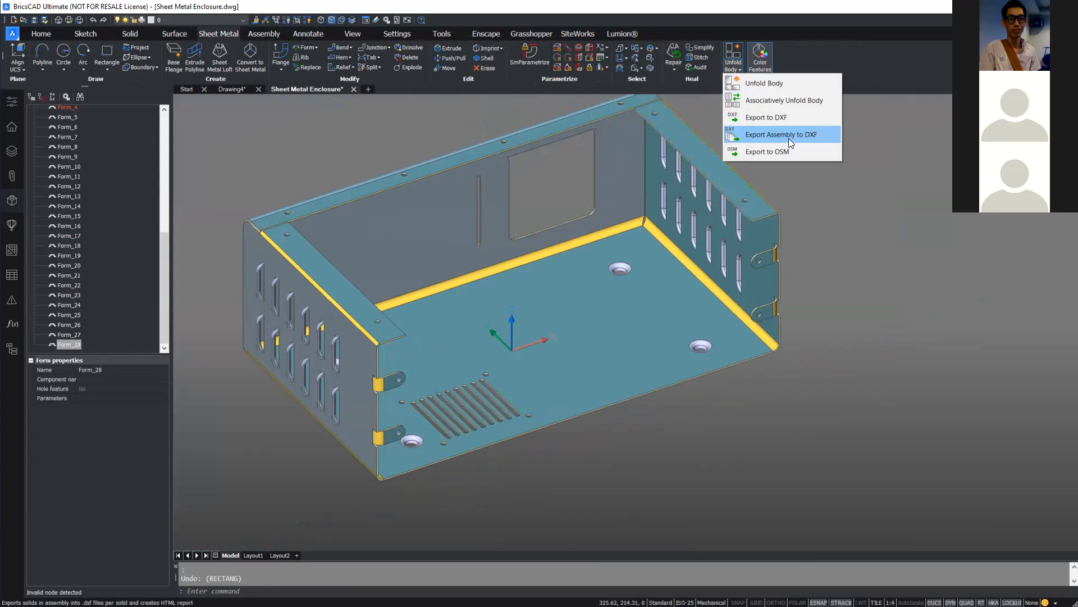
pyautogui.click(807, 116)
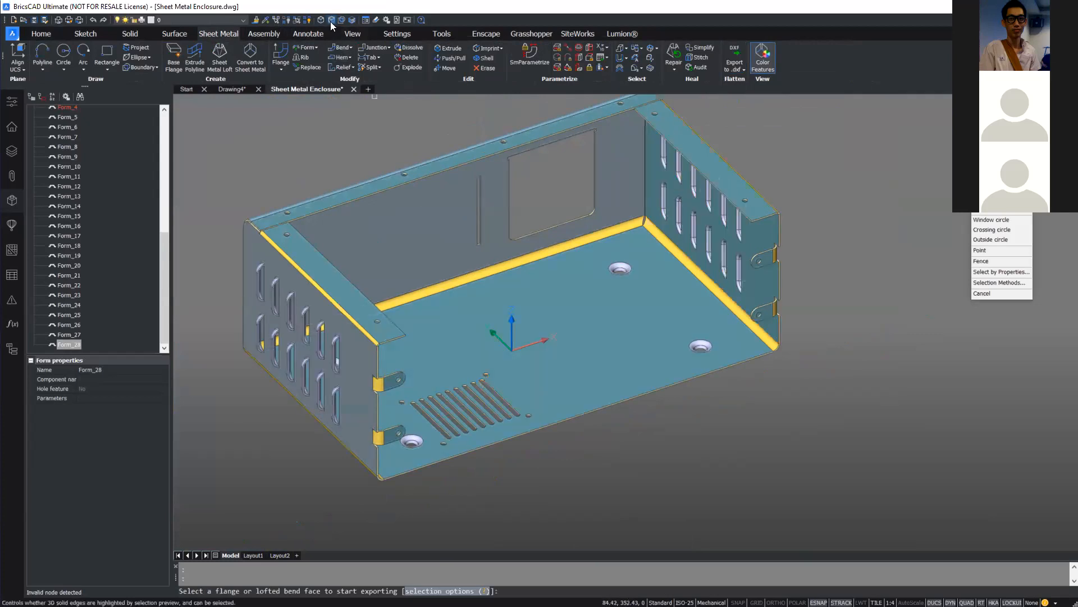
pyautogui.click(618, 371)
pyautogui.press('Return')
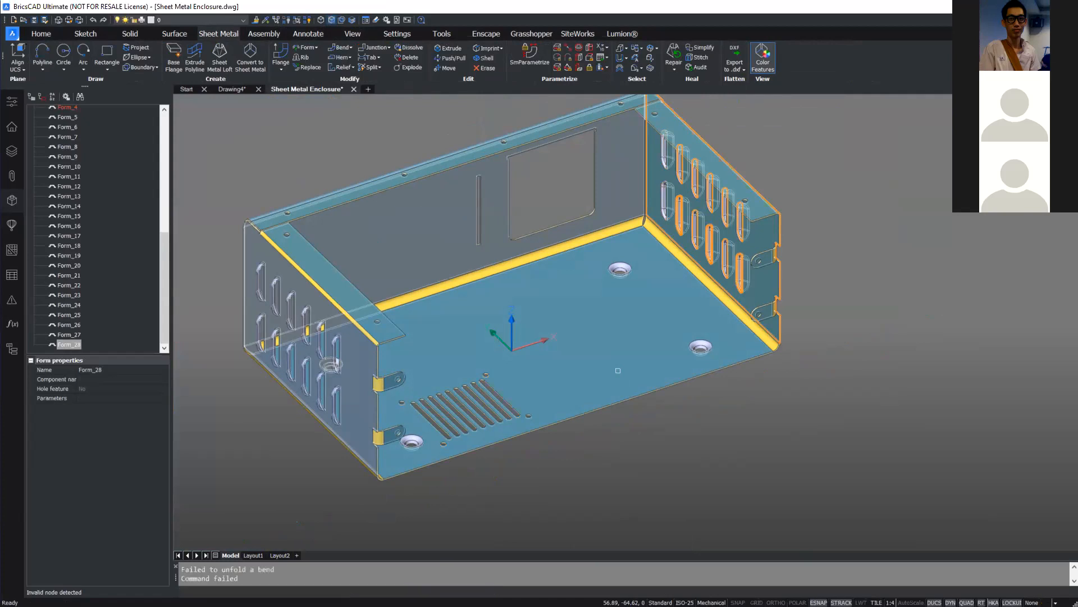
pyautogui.press('Escape')
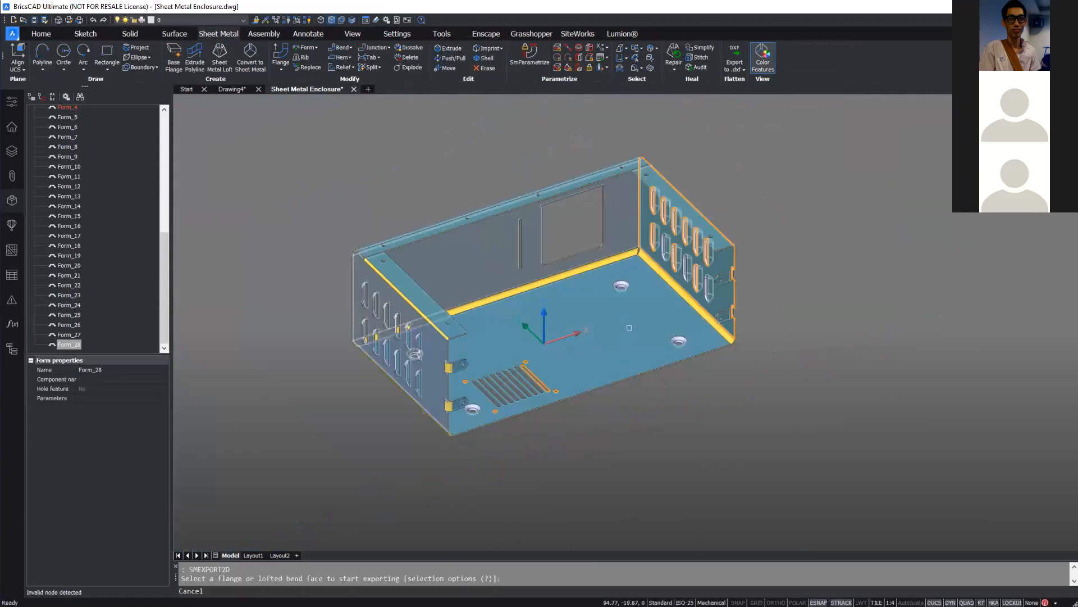
pyautogui.hotkey('ctrl', 'z')
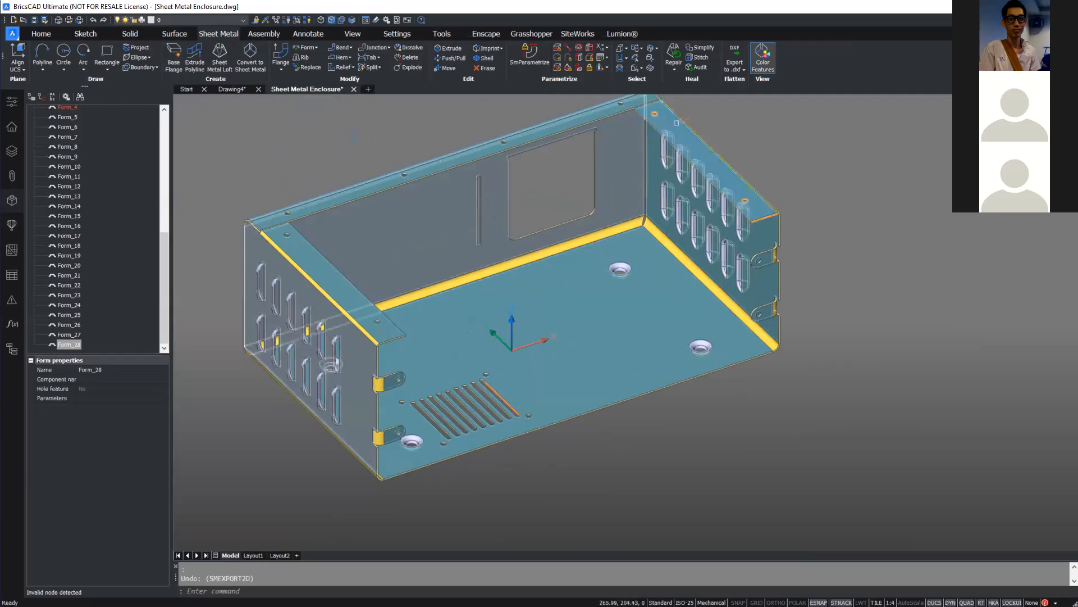
pyautogui.click(737, 68)
pyautogui.click(765, 118)
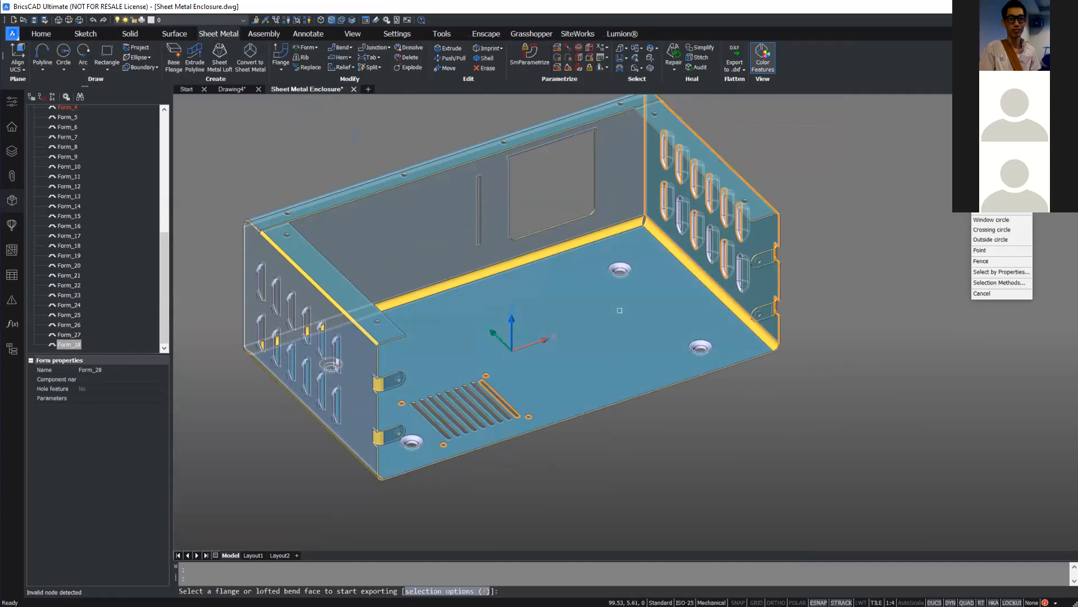
pyautogui.press('Escape')
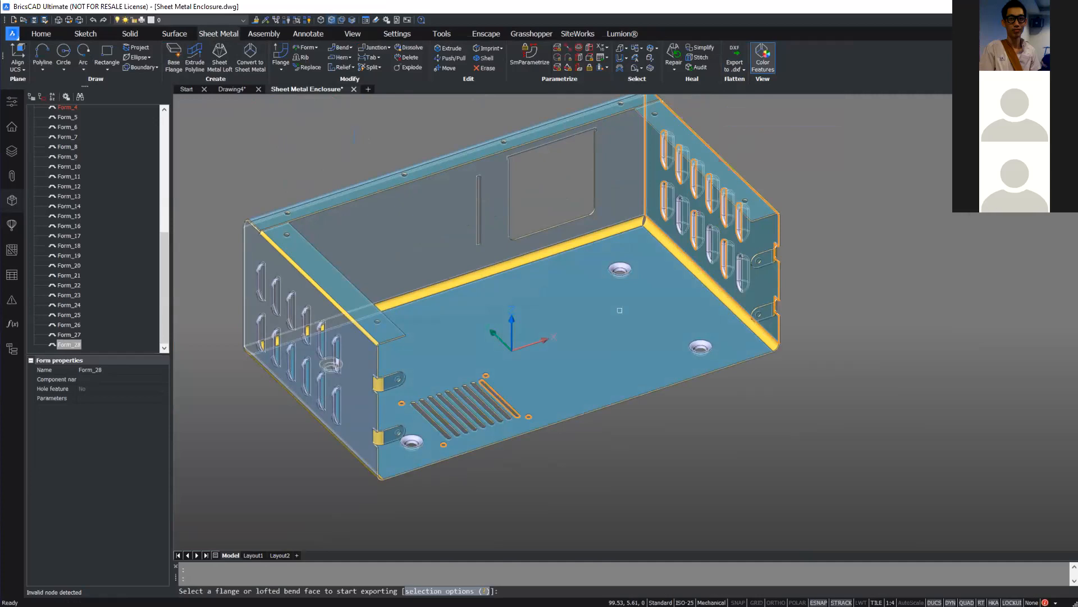
pyautogui.press('Escape')
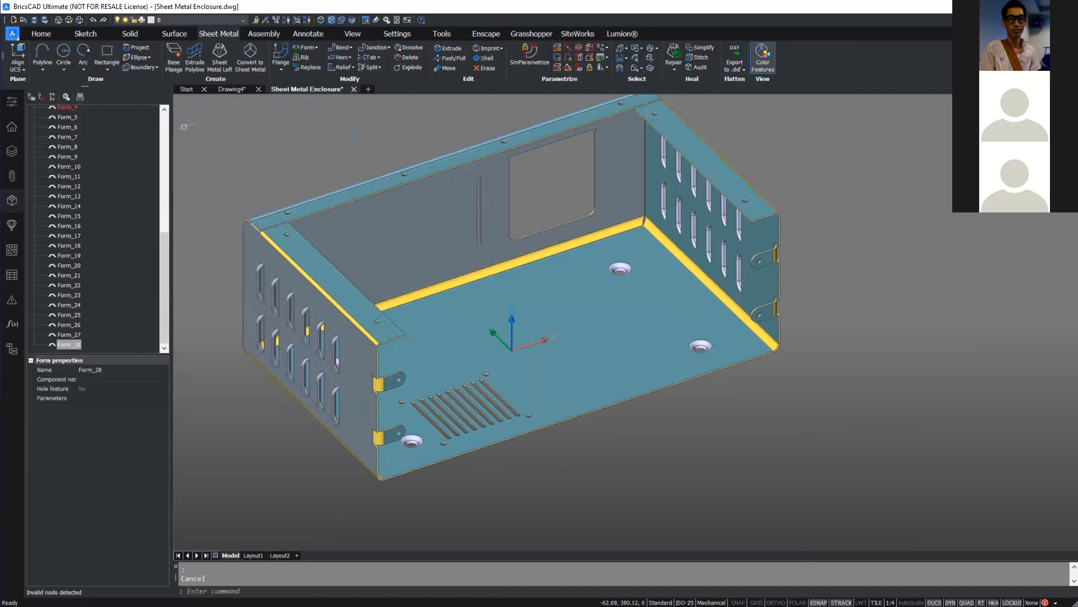
# Step: Undo the enclosure's sheet metal conversion and convert the entire model to sheet metal again
pyautogui.scroll(2, 112, 213)
pyautogui.scroll(5, 175, 175)
pyautogui.scroll(-5, 478, 218)
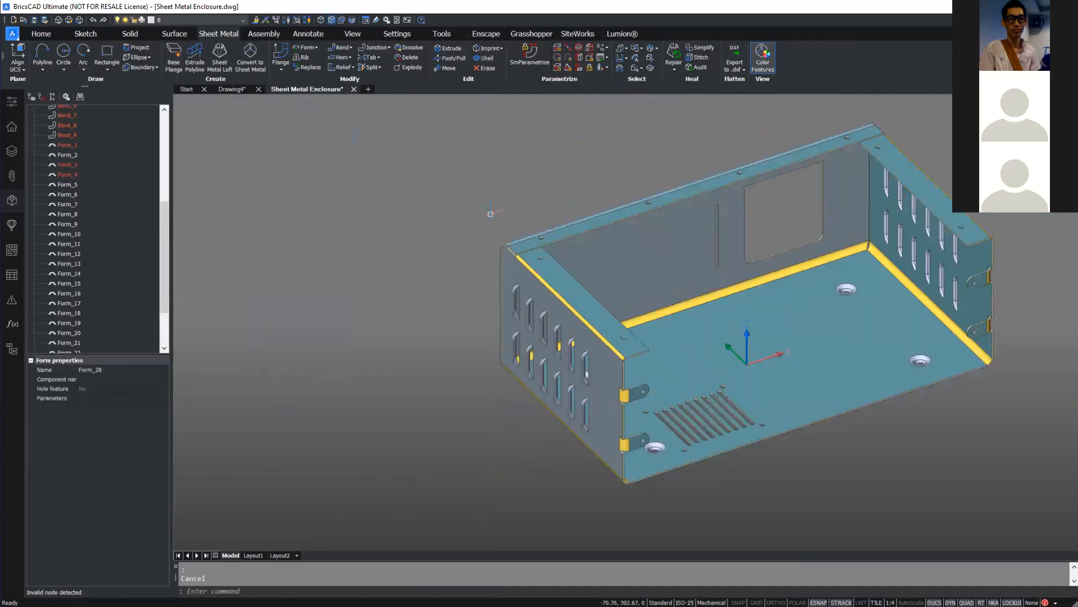
pyautogui.hotkey('ctrl', 'z')
pyautogui.hotkey('ctrl', 'z')
pyautogui.hotkey('ctrl', 'z')
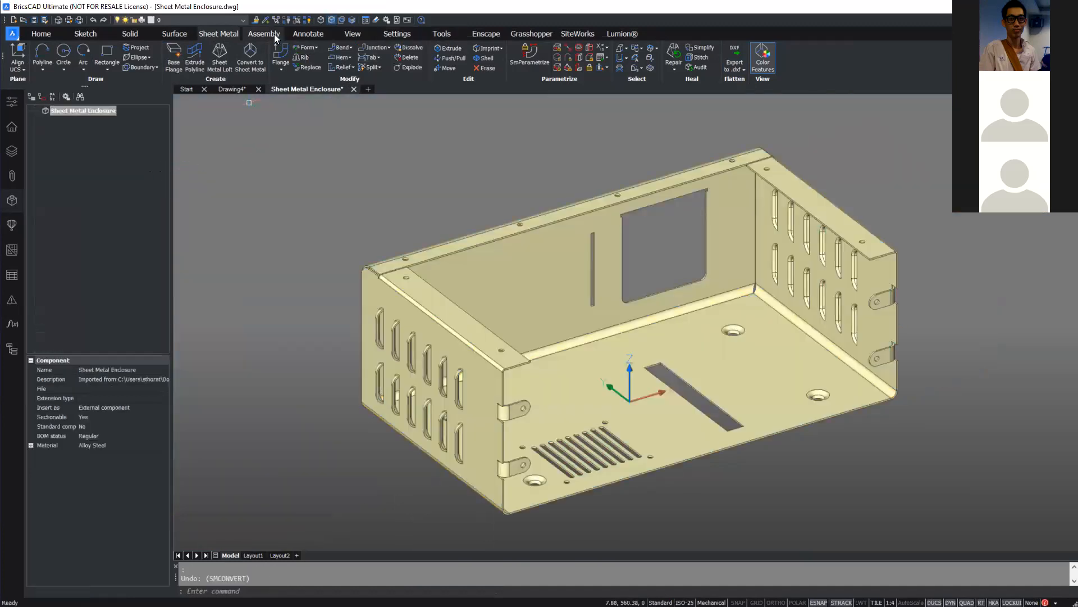
pyautogui.click(248, 69)
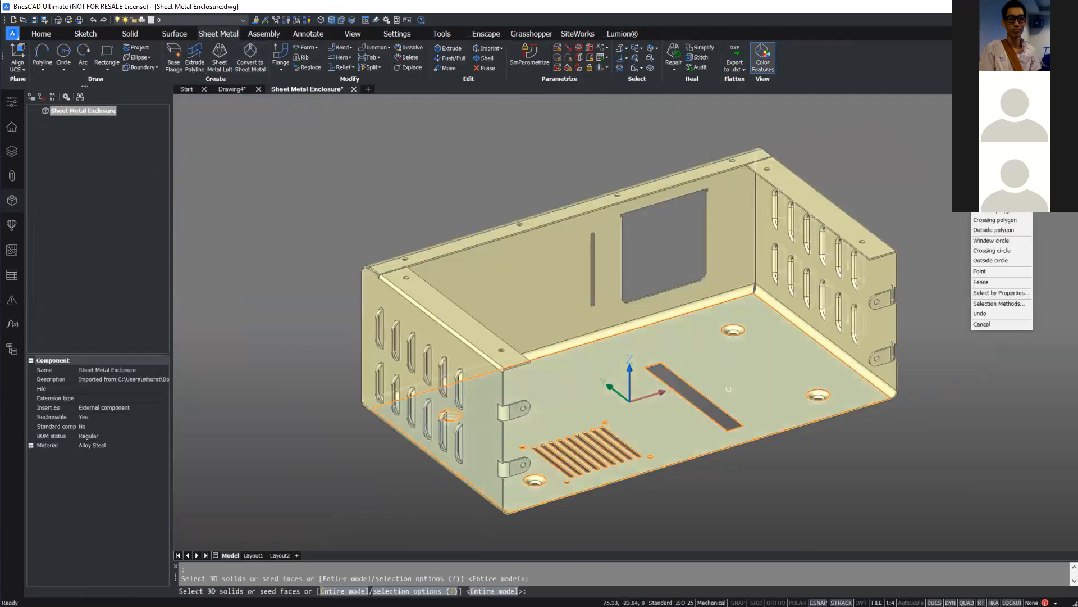
pyautogui.press('Return')
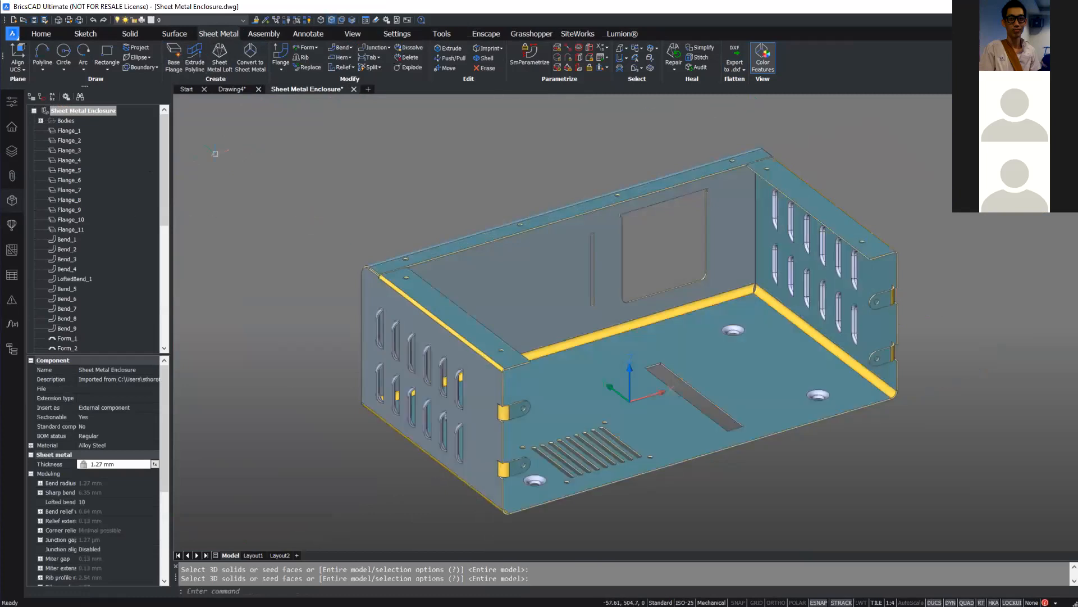
# Step: Examine the recognized flanges of the reconverted enclosure by highlighting Flange_1, Flange_3, Flange_5 and Flange_9
pyautogui.moveTo(162, 164); pyautogui.dragTo(184, 139)
pyautogui.click(77, 131)
pyautogui.click(69, 150)
pyautogui.click(69, 169)
pyautogui.click(75, 210)
pyautogui.click(67, 130)
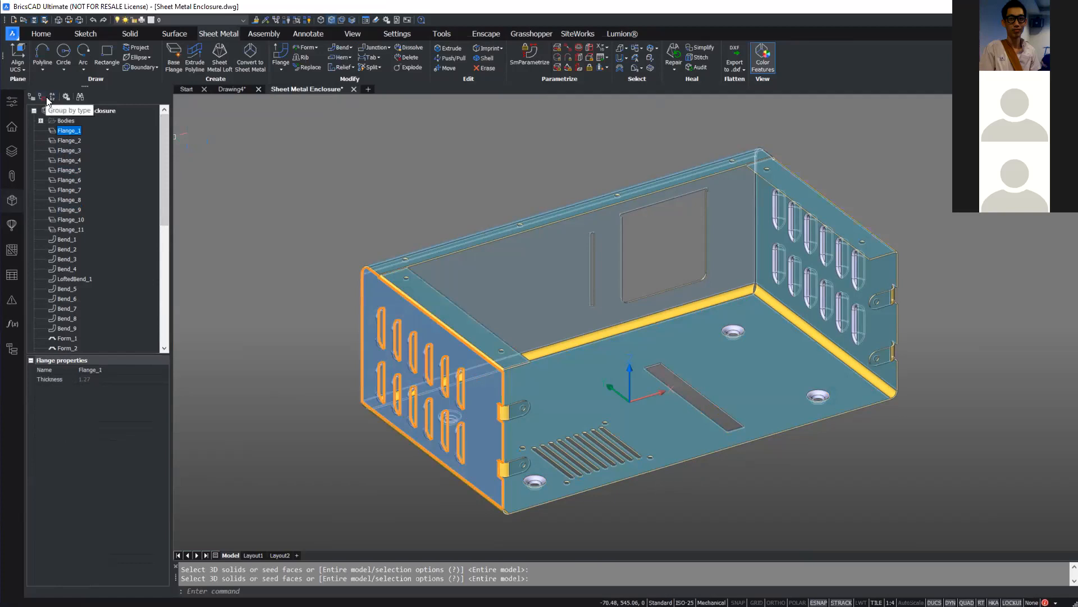
pyautogui.click(327, 256)
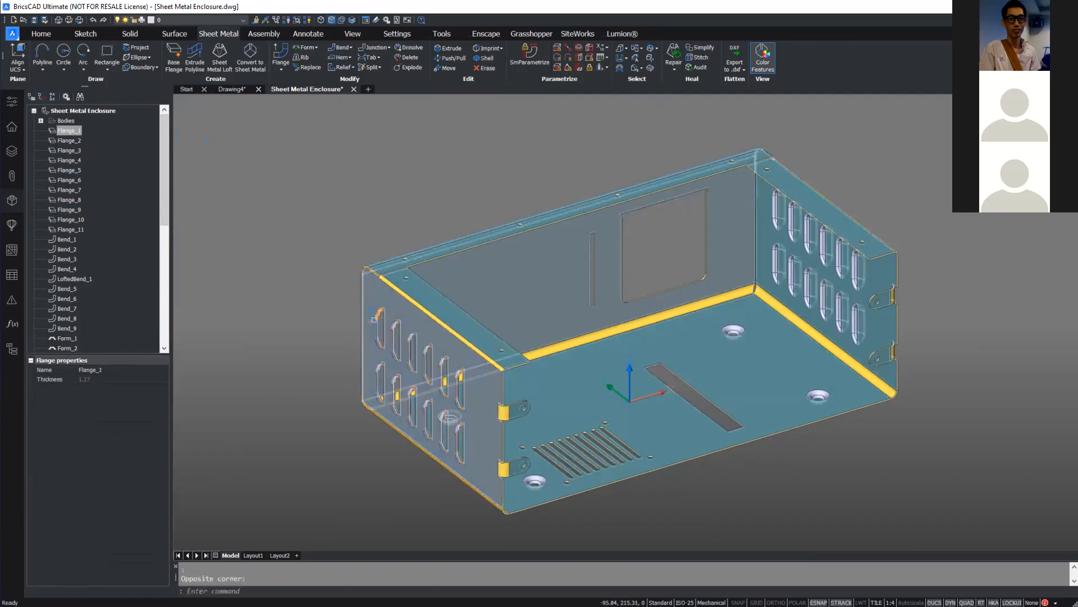
# Step: Export the unfolded enclosure to DXF from its bottom flange, replacing the existing Sheet Metal Enclosure_unfold.dxf
pyautogui.scroll(2, 375, 316)
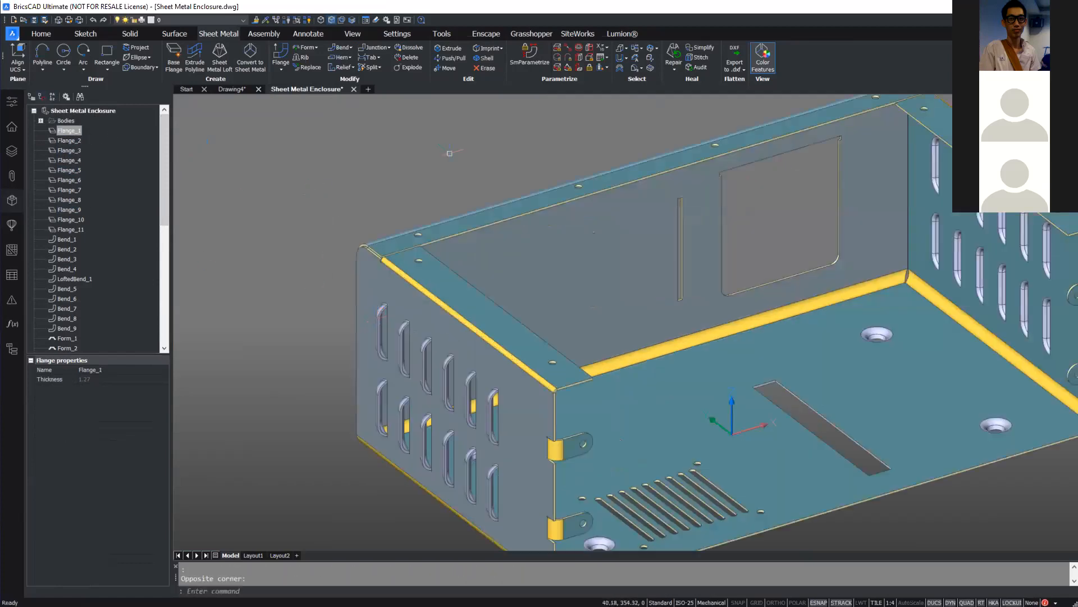
pyautogui.click(736, 65)
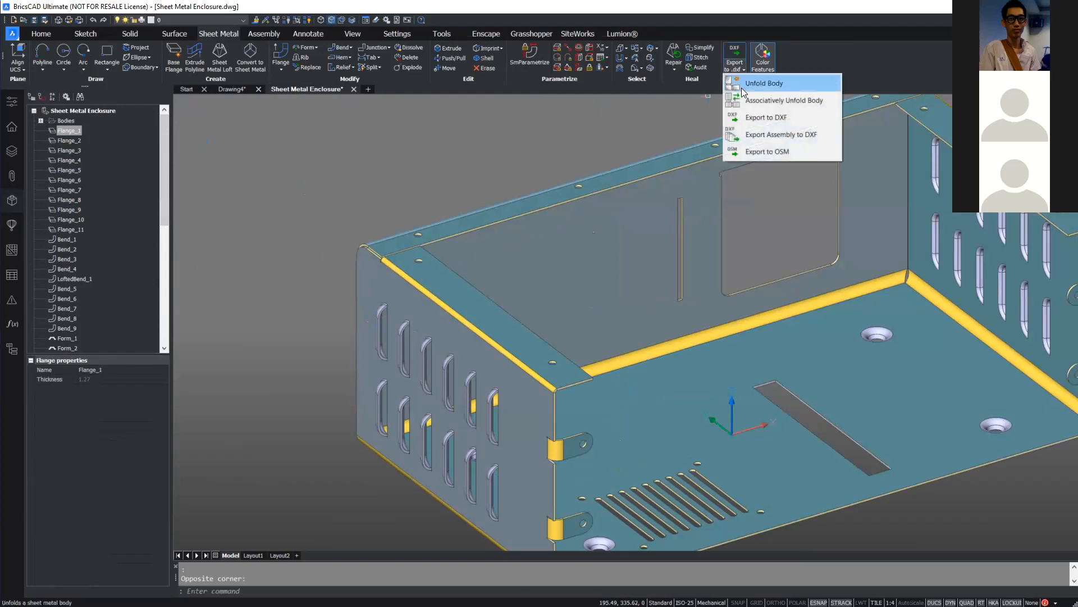
pyautogui.click(767, 117)
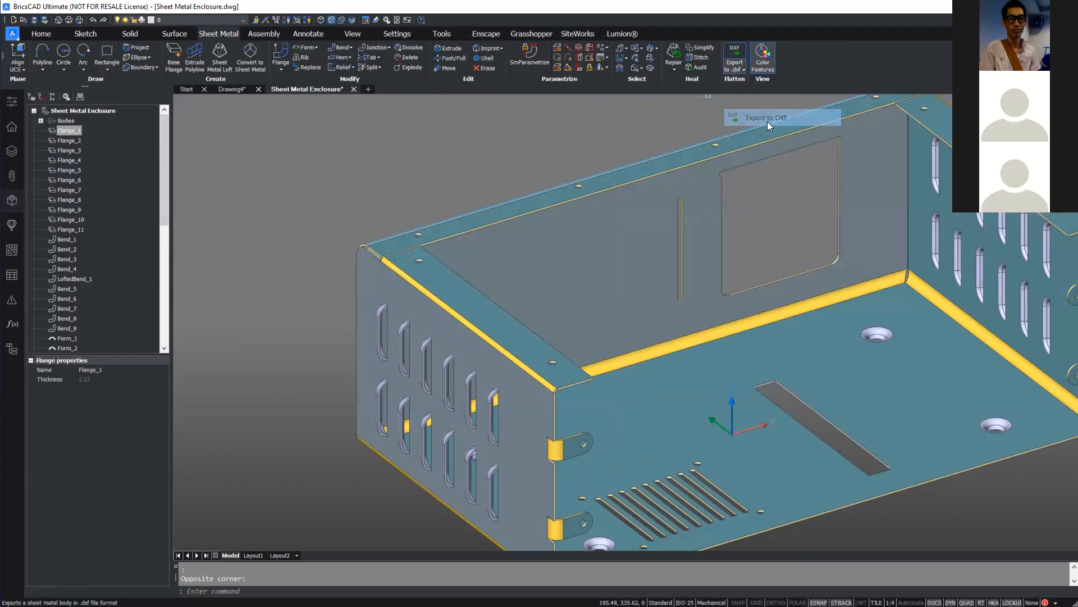
pyautogui.click(865, 400)
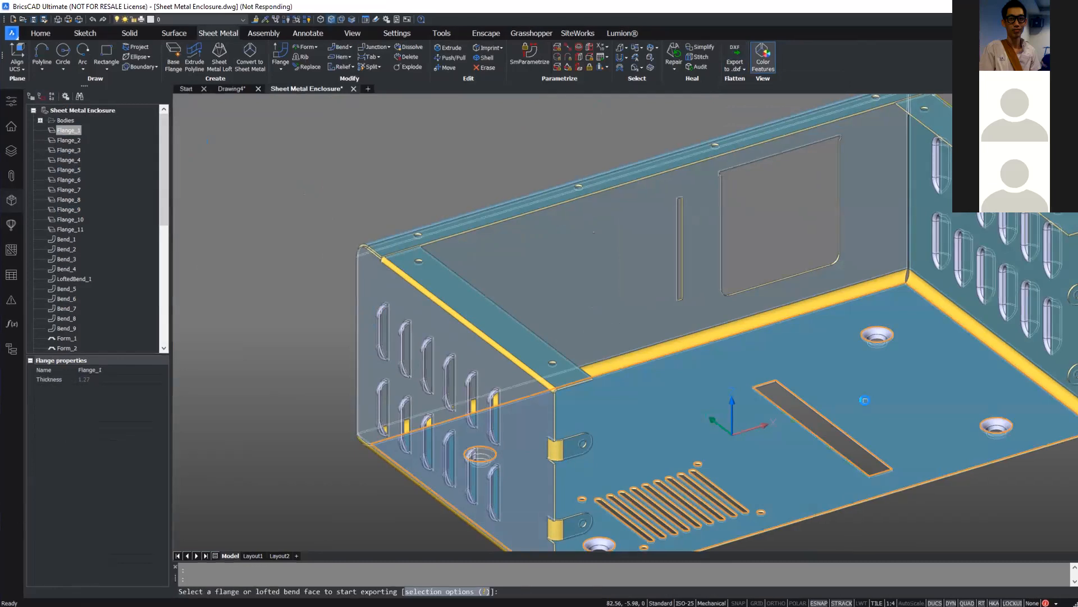
pyautogui.press('Return')
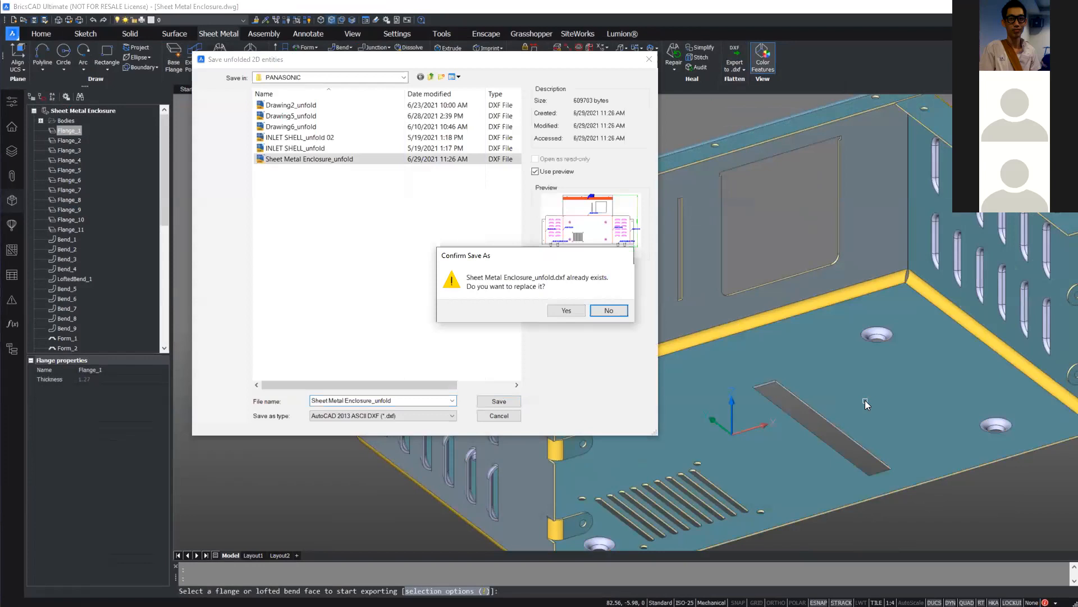
pyautogui.click(564, 311)
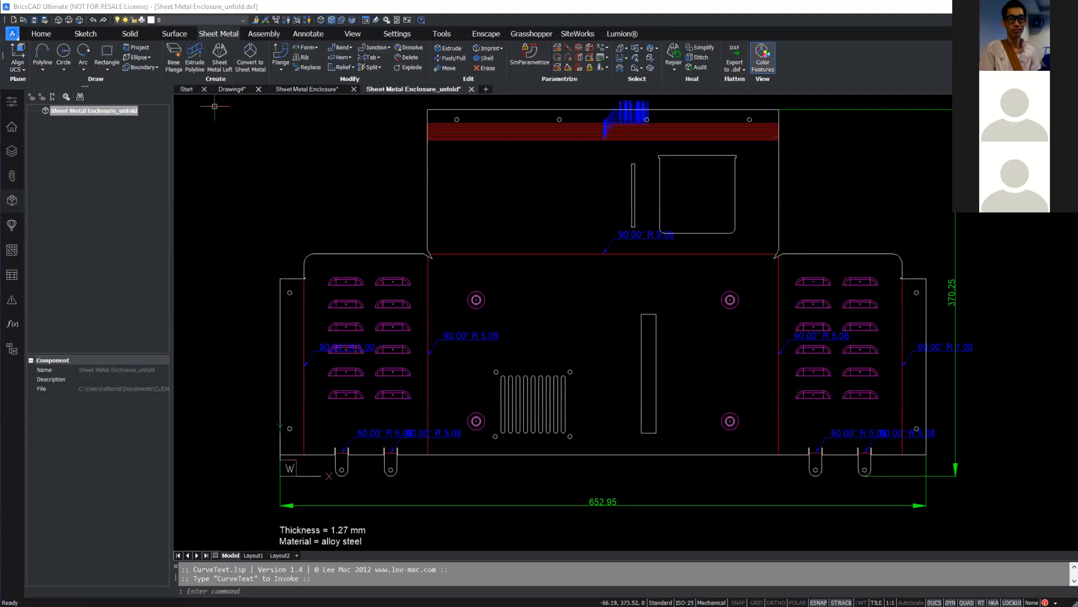
pyautogui.press('Right')
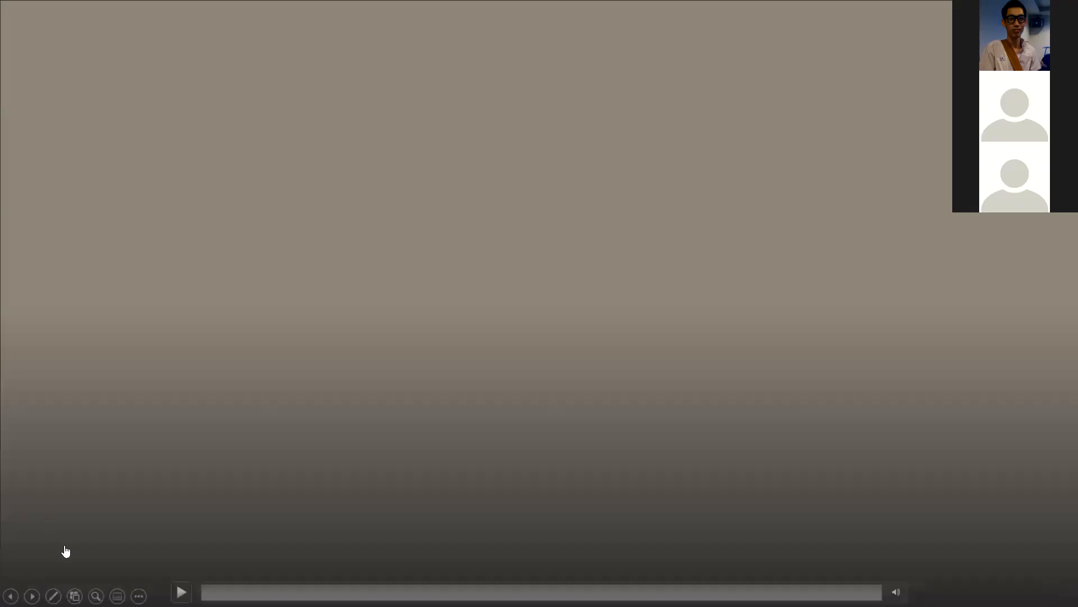